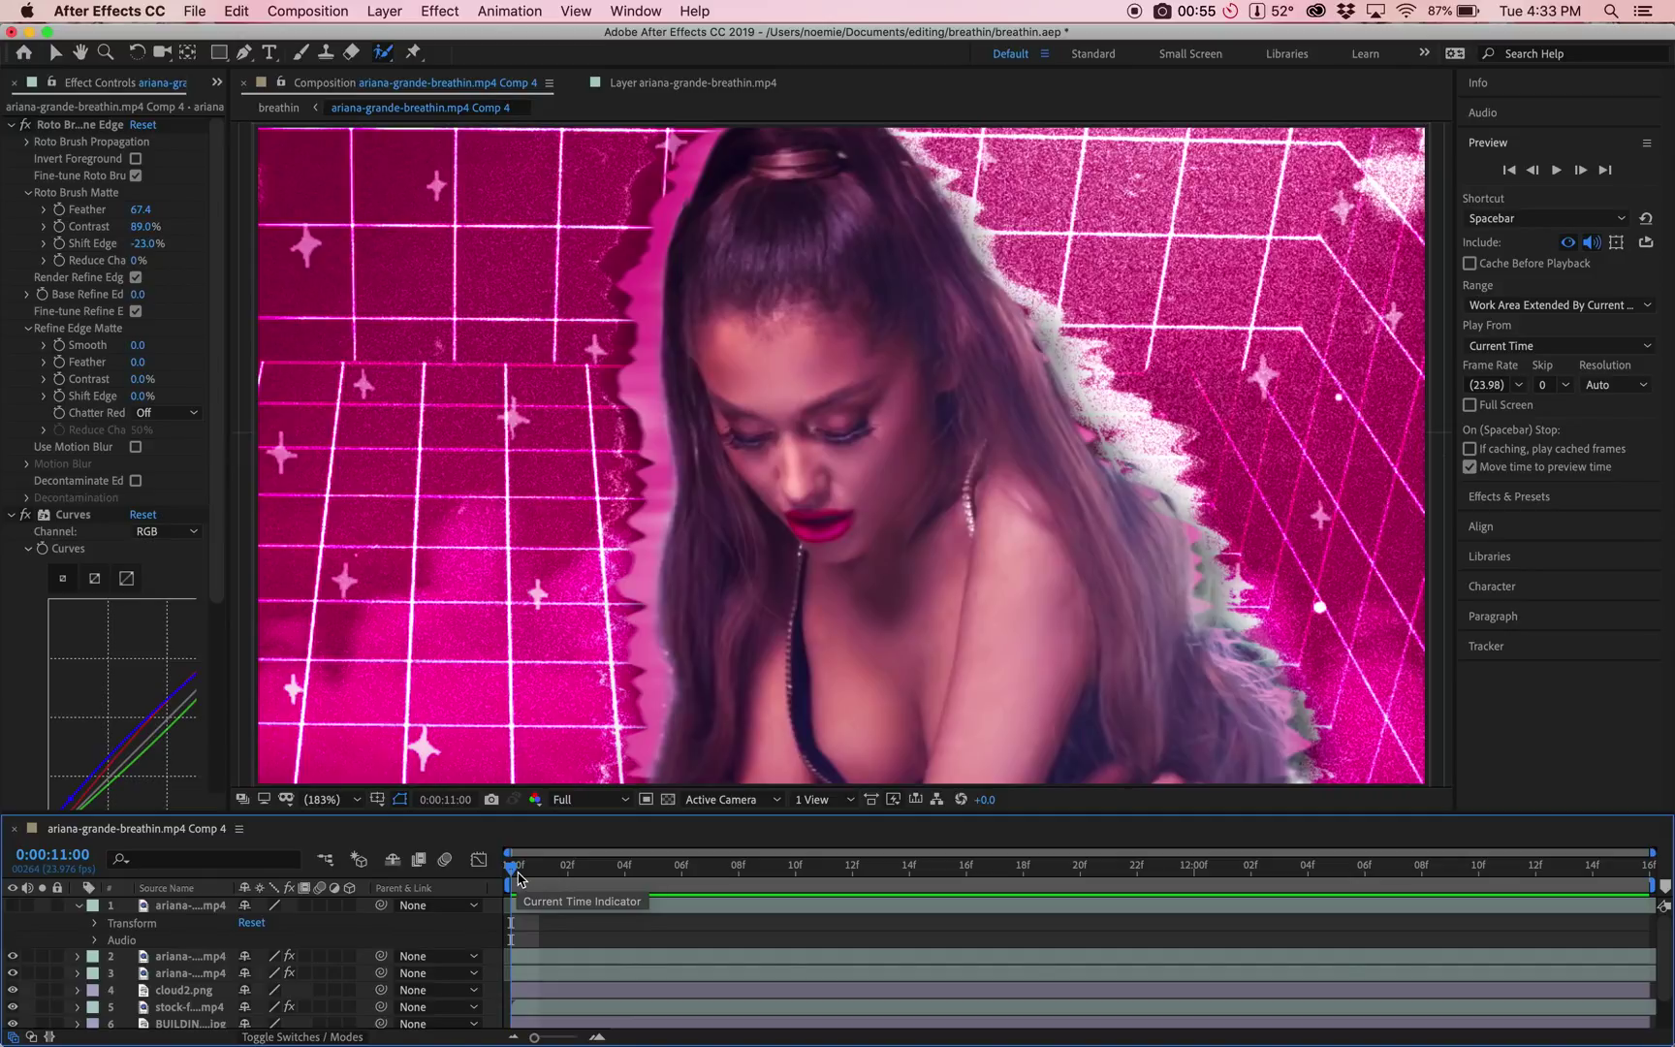
Step: Set the Roto Brush Shift Edge to 0% to remove the cyan glow from the matte edge
key("space")
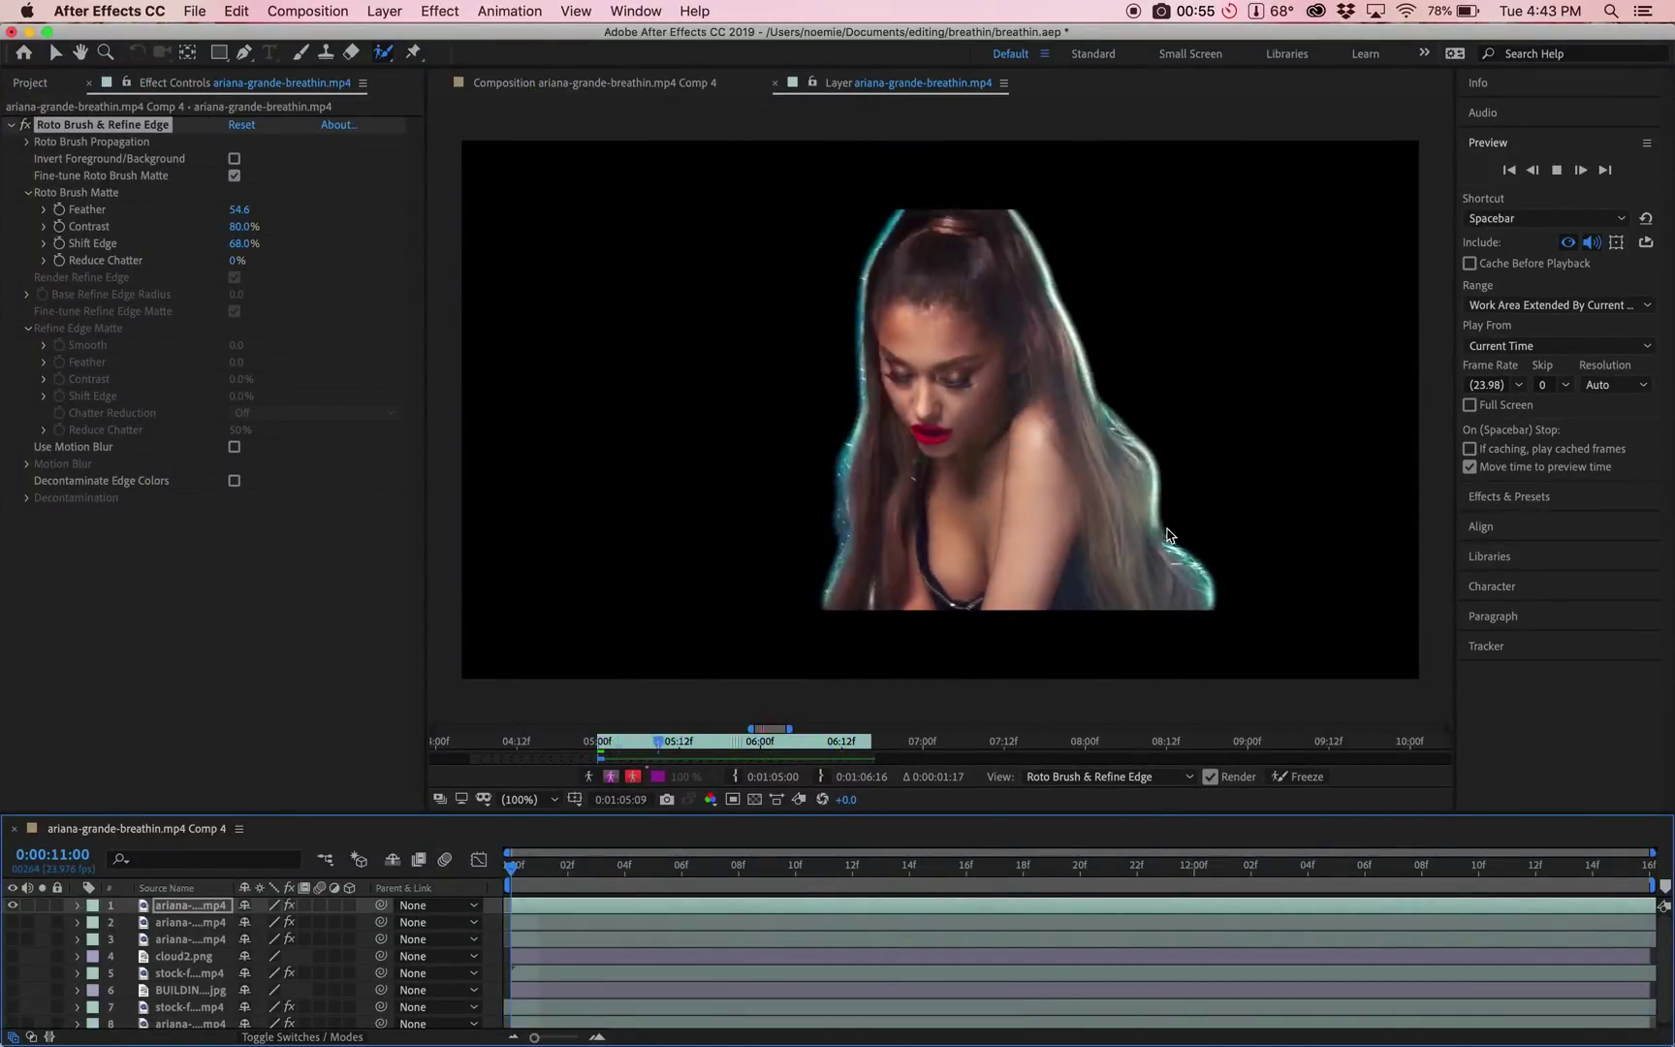
left_click(254, 681)
key("ctrl+z")
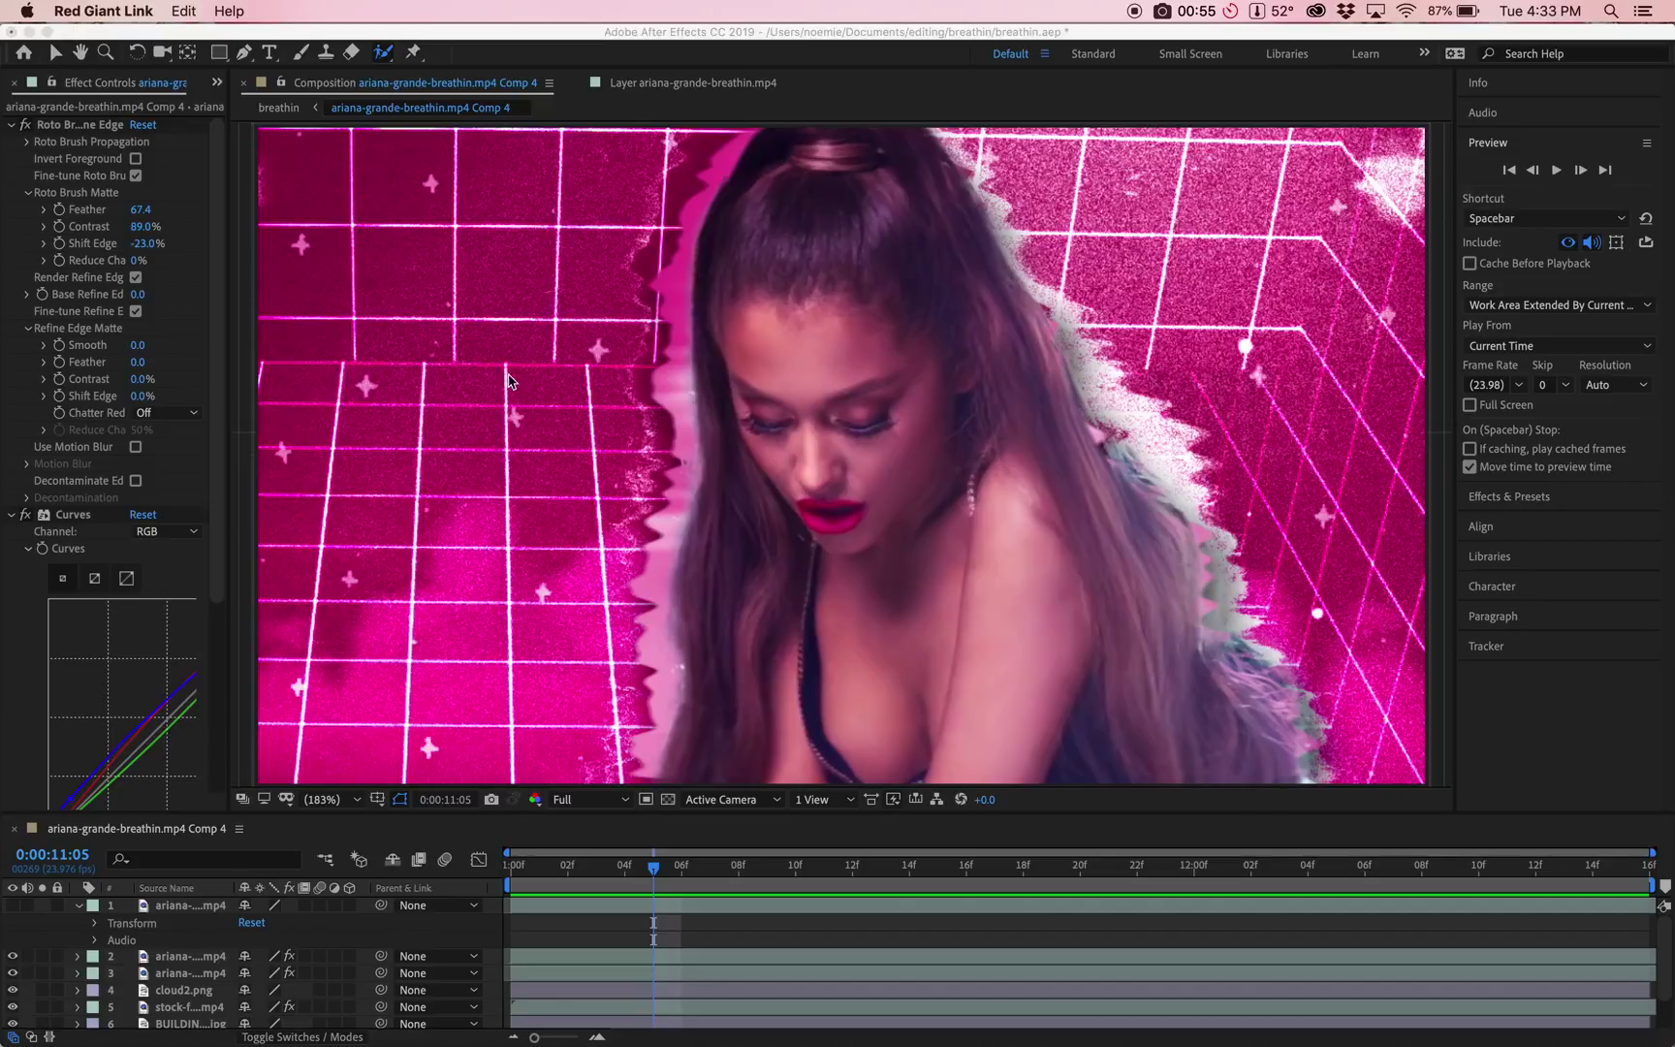
Step: Play the singer's cut-out over the pink sparkle grid from the start, then stop
left_click(552, 880)
left_click(518, 876)
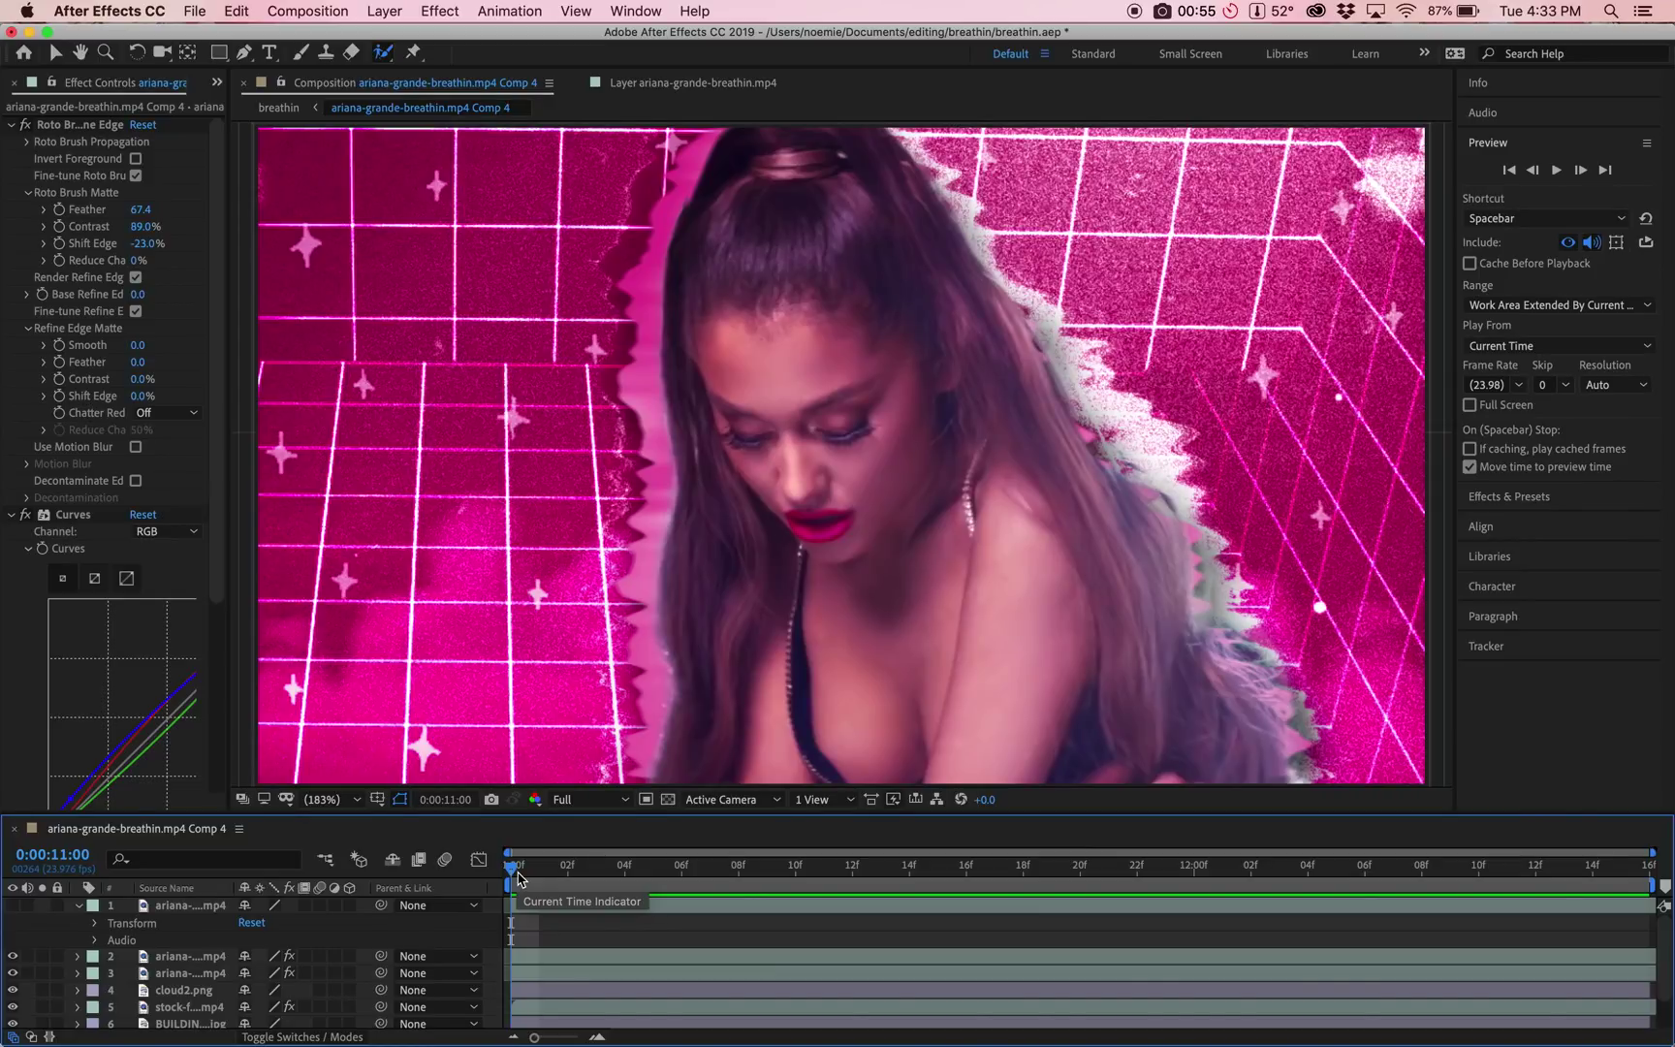
key("space")
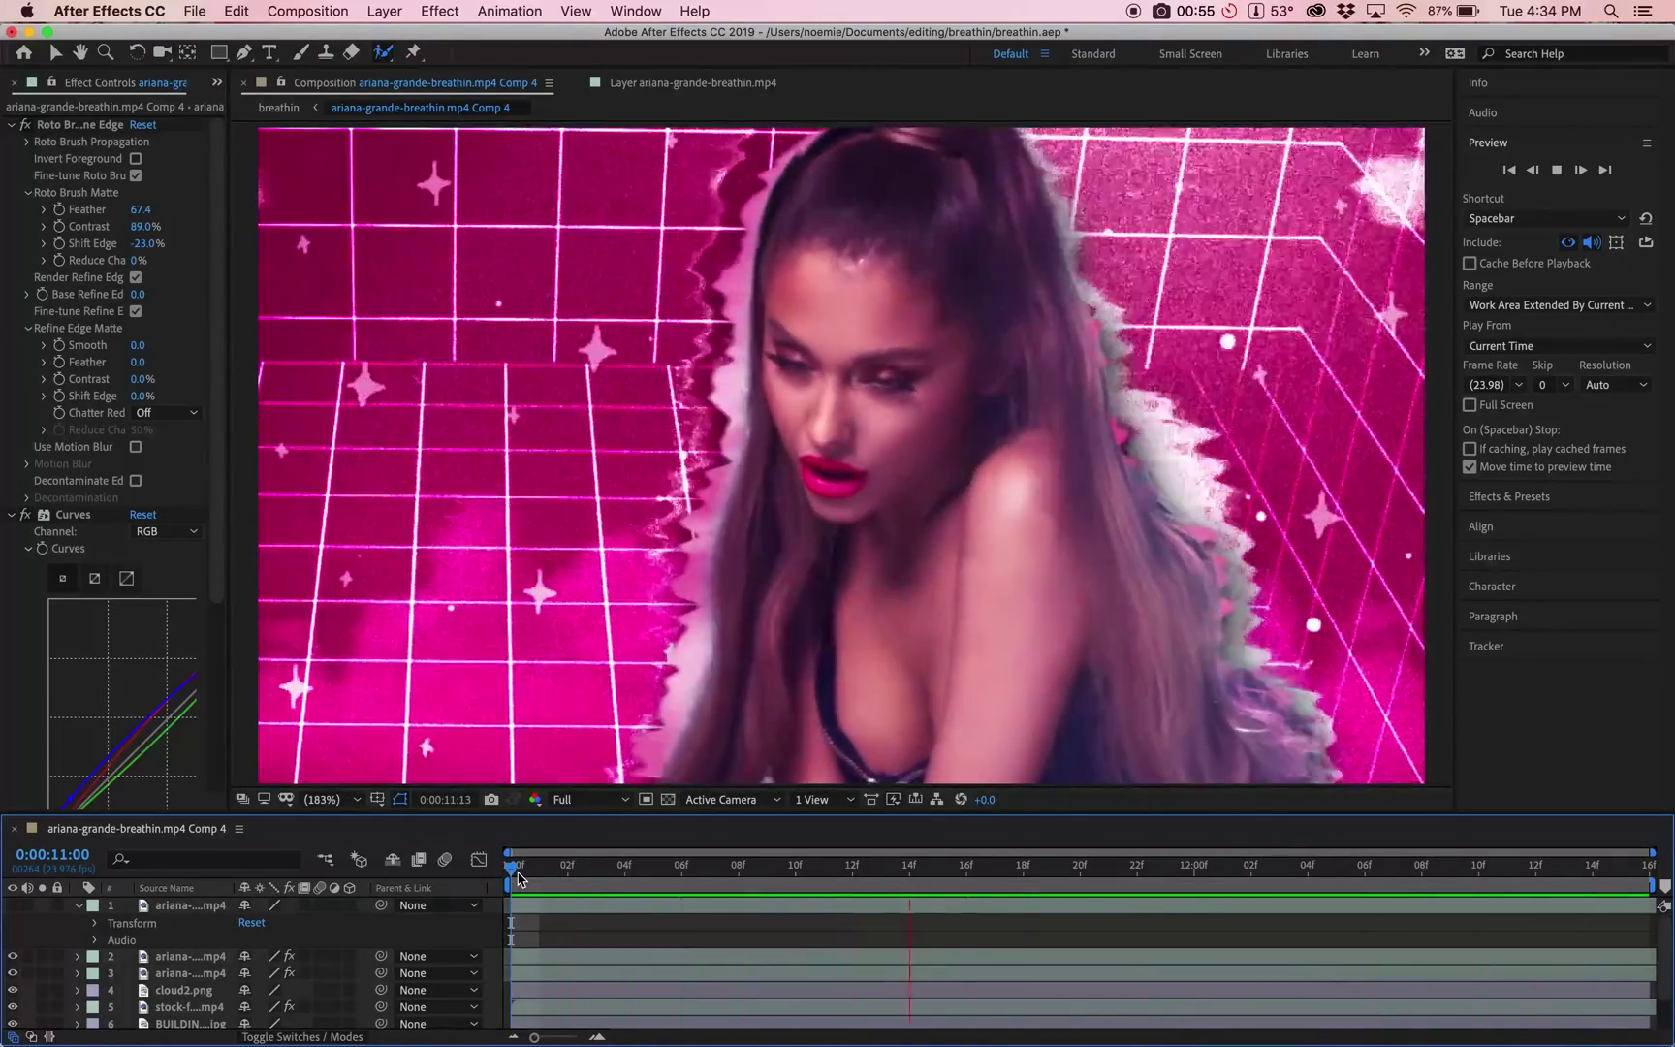
left_click(518, 879)
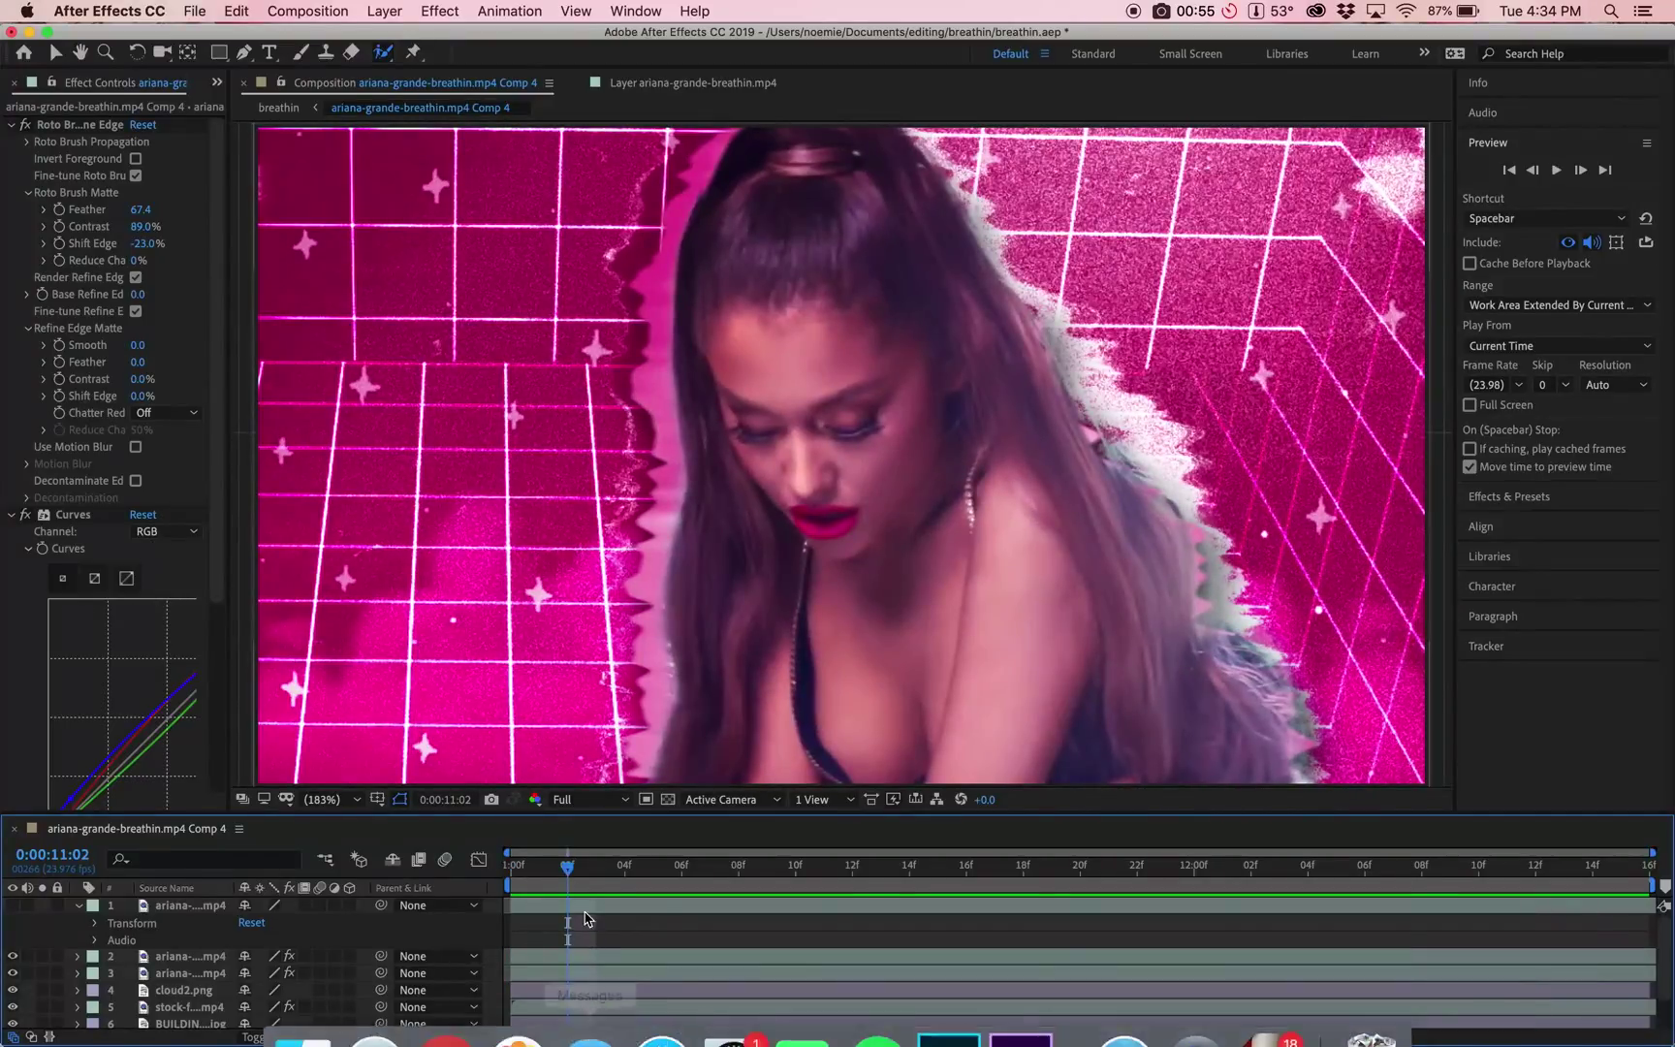
Step: Hide layers 2 through 8 in the timeline
left_click(217, 956)
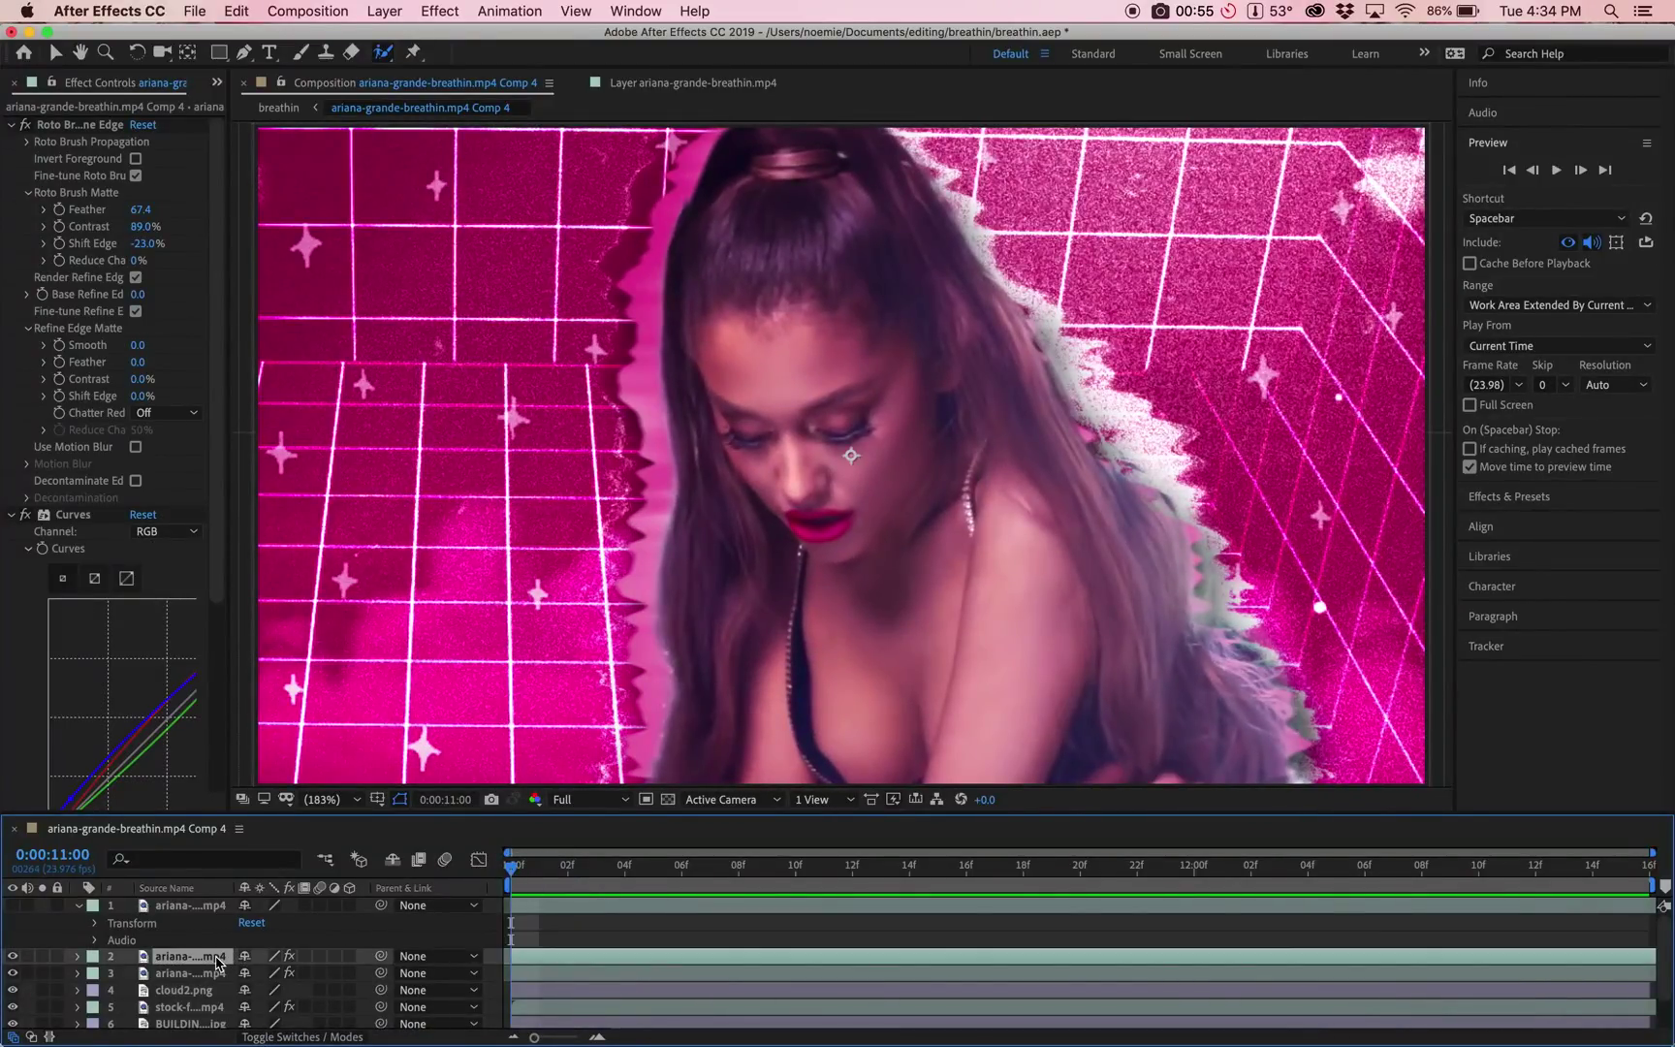
scroll(217, 969, "down", 1)
left_click(207, 1019, "shift")
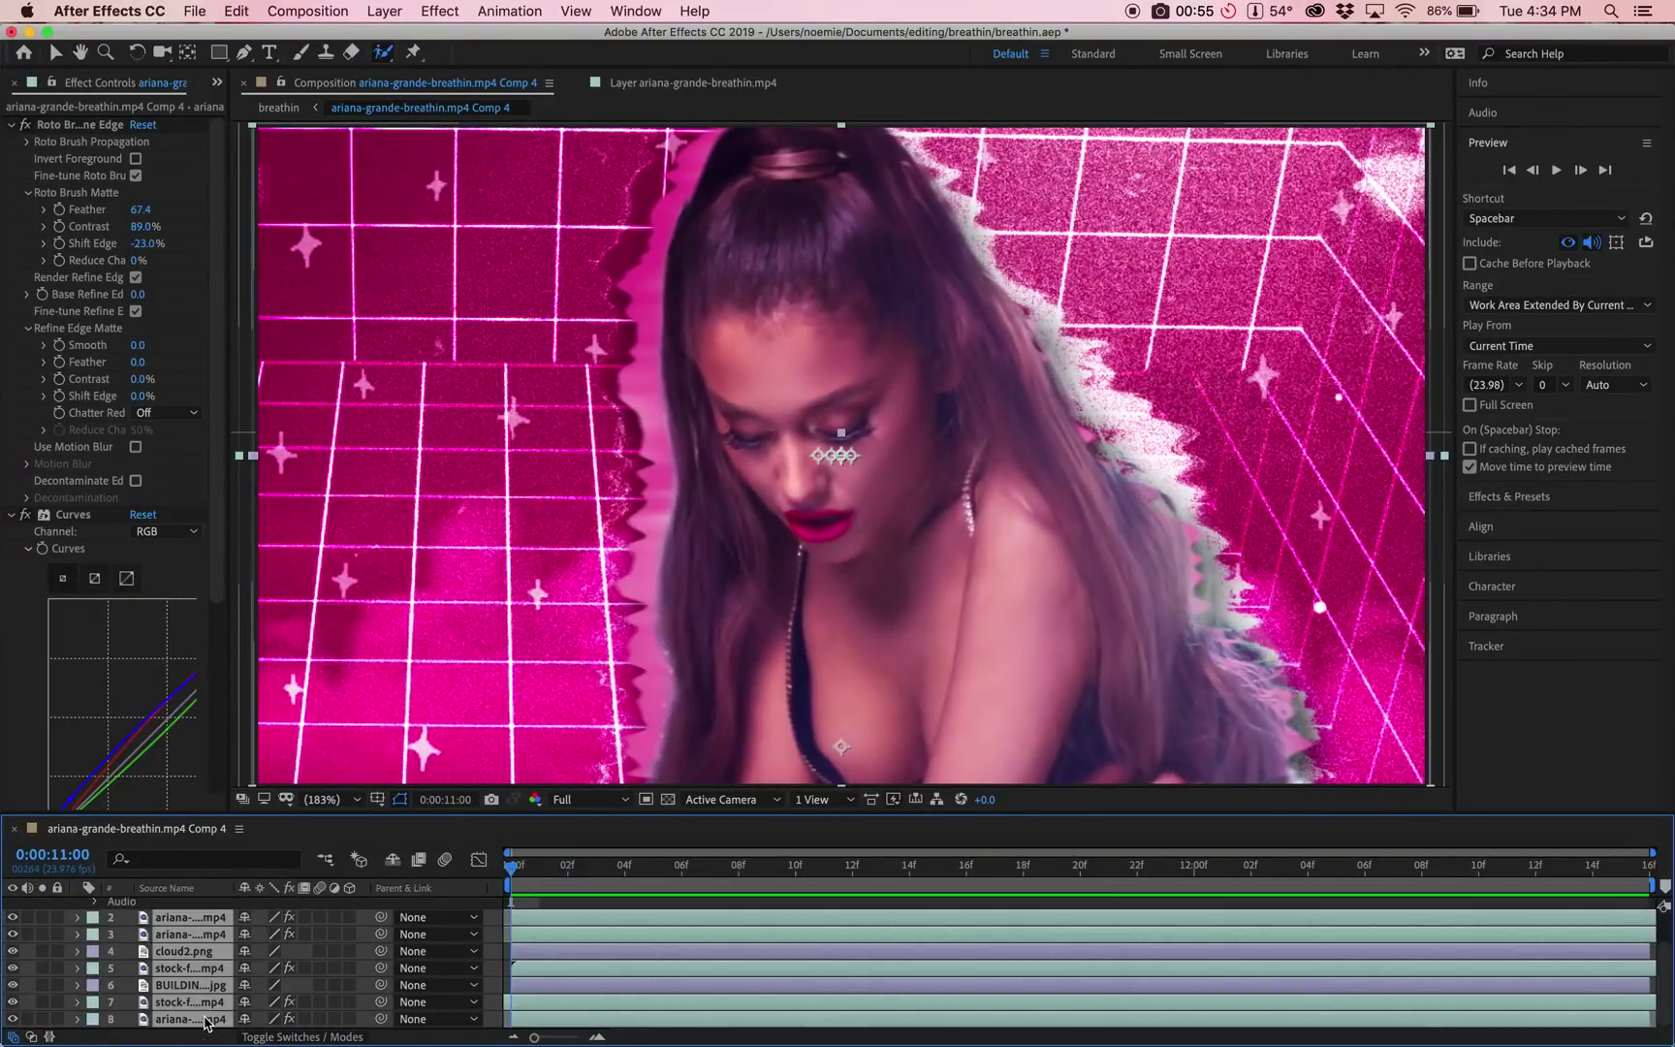
left_click(13, 1018)
Step: Make the singer footage layer 1 visible again and select it
scroll(597, 894, "up", 2)
scroll(597, 894, "up", 1)
left_click(551, 935)
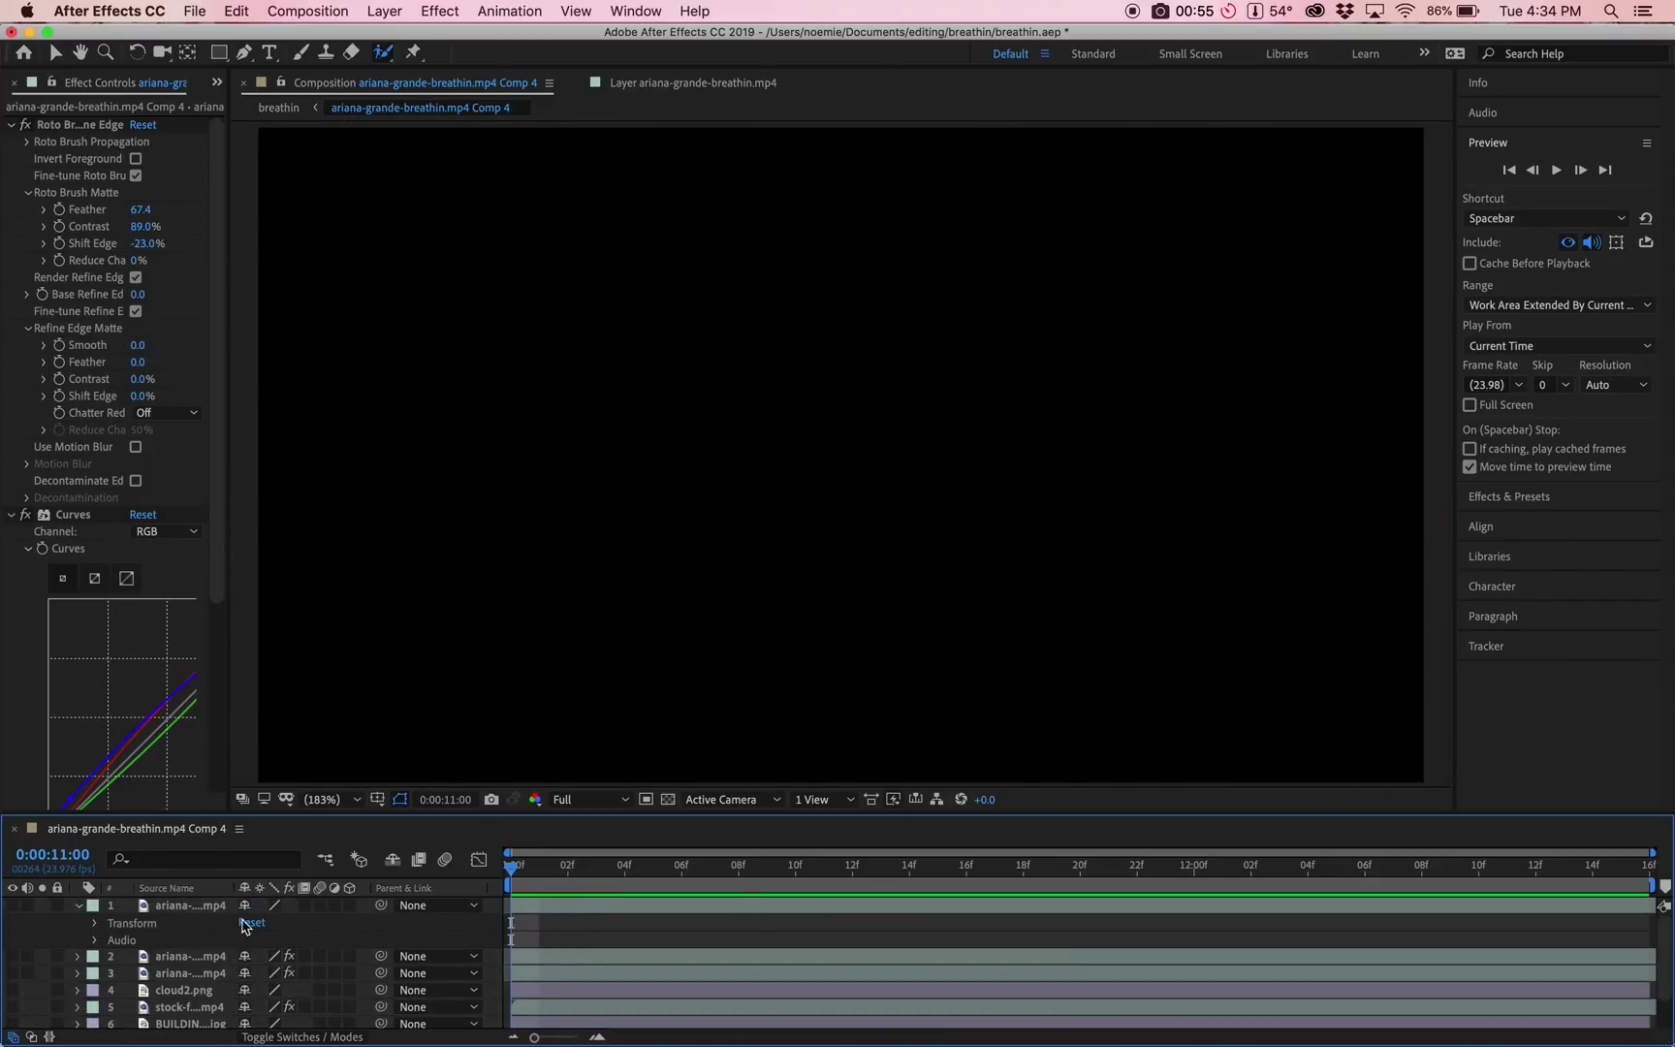
left_click(13, 906)
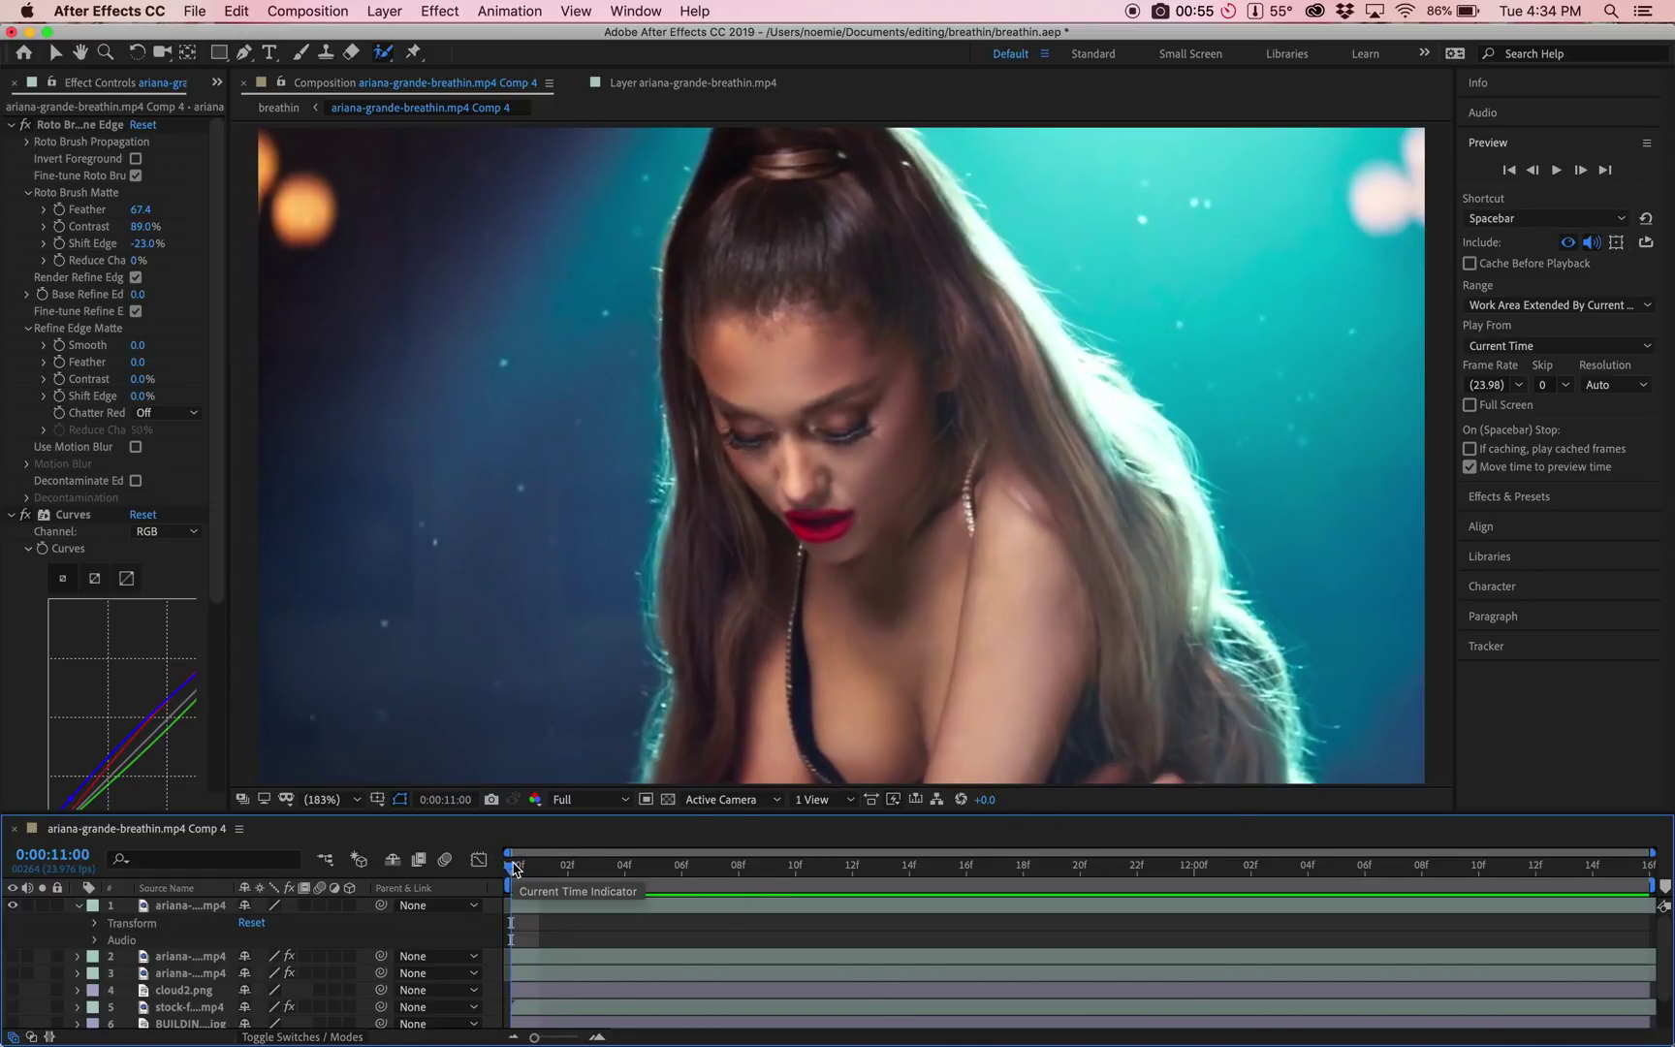
left_click(540, 914)
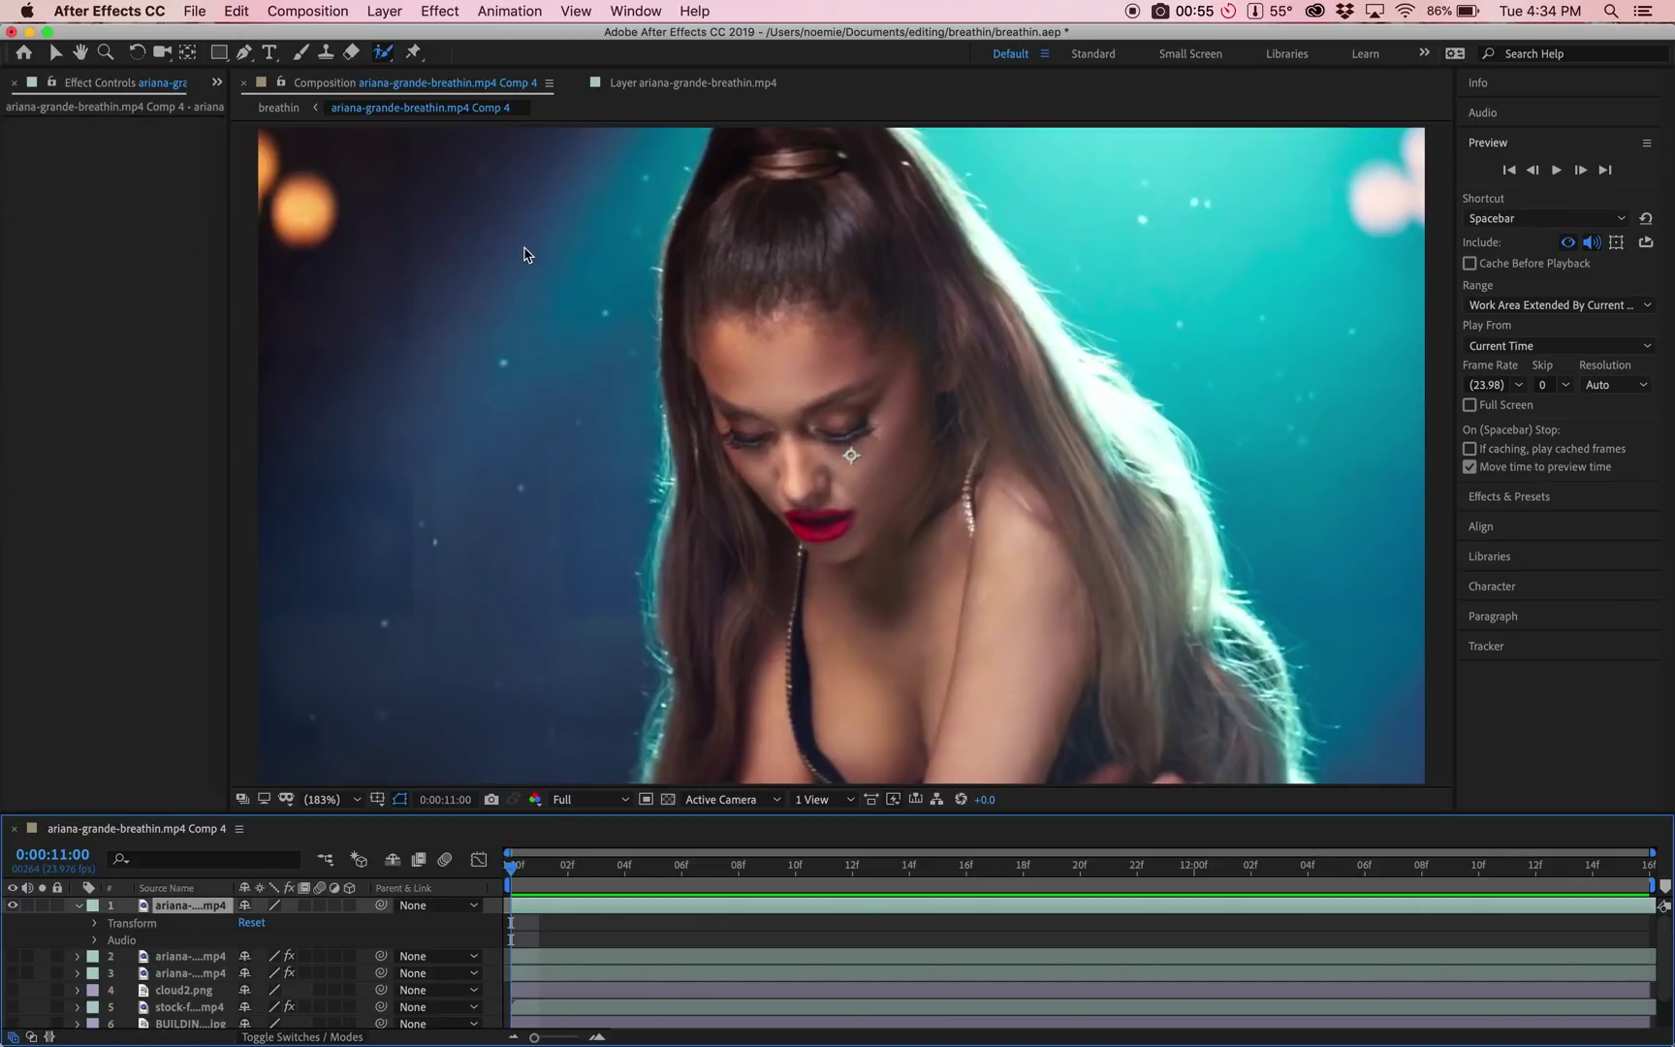
Step: Pick the Roto Brush tool and scrub through the clip to review the singer's motion
key("v")
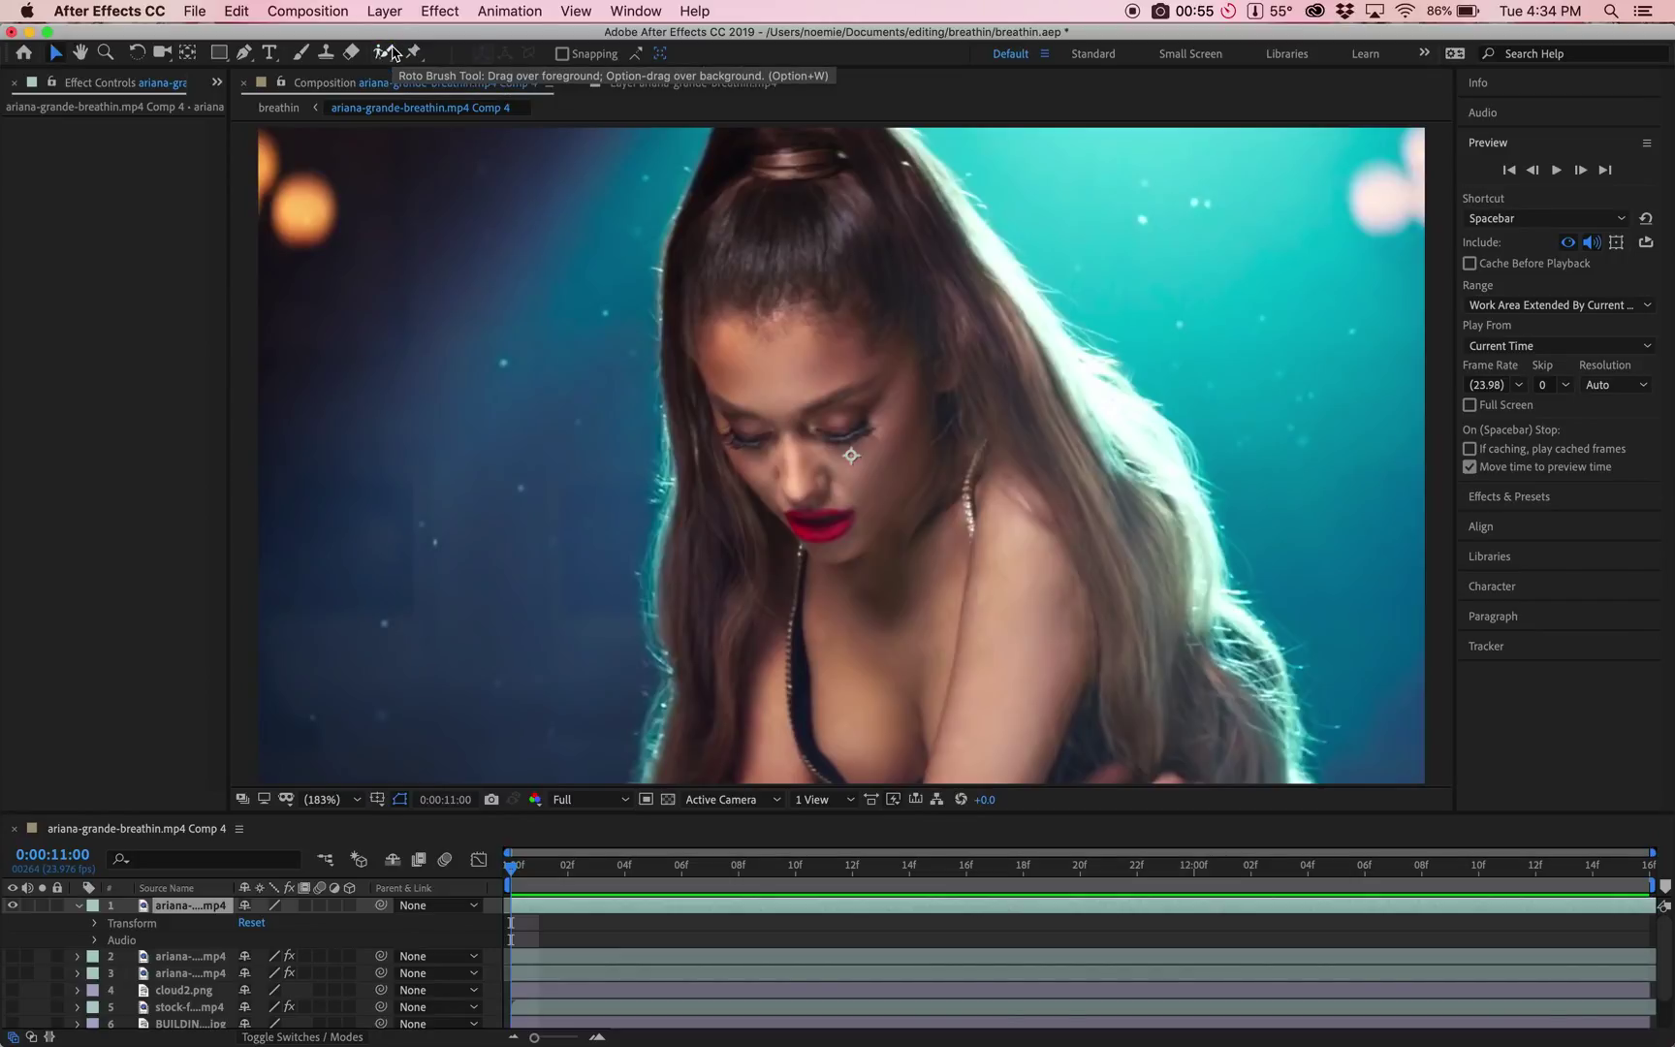
left_click(392, 53)
mouse_move(511, 865)
left_mouse_down()
mouse_move(1271, 953)
mouse_move(766, 905)
mouse_move(570, 907)
mouse_move(496, 877)
left_mouse_up()
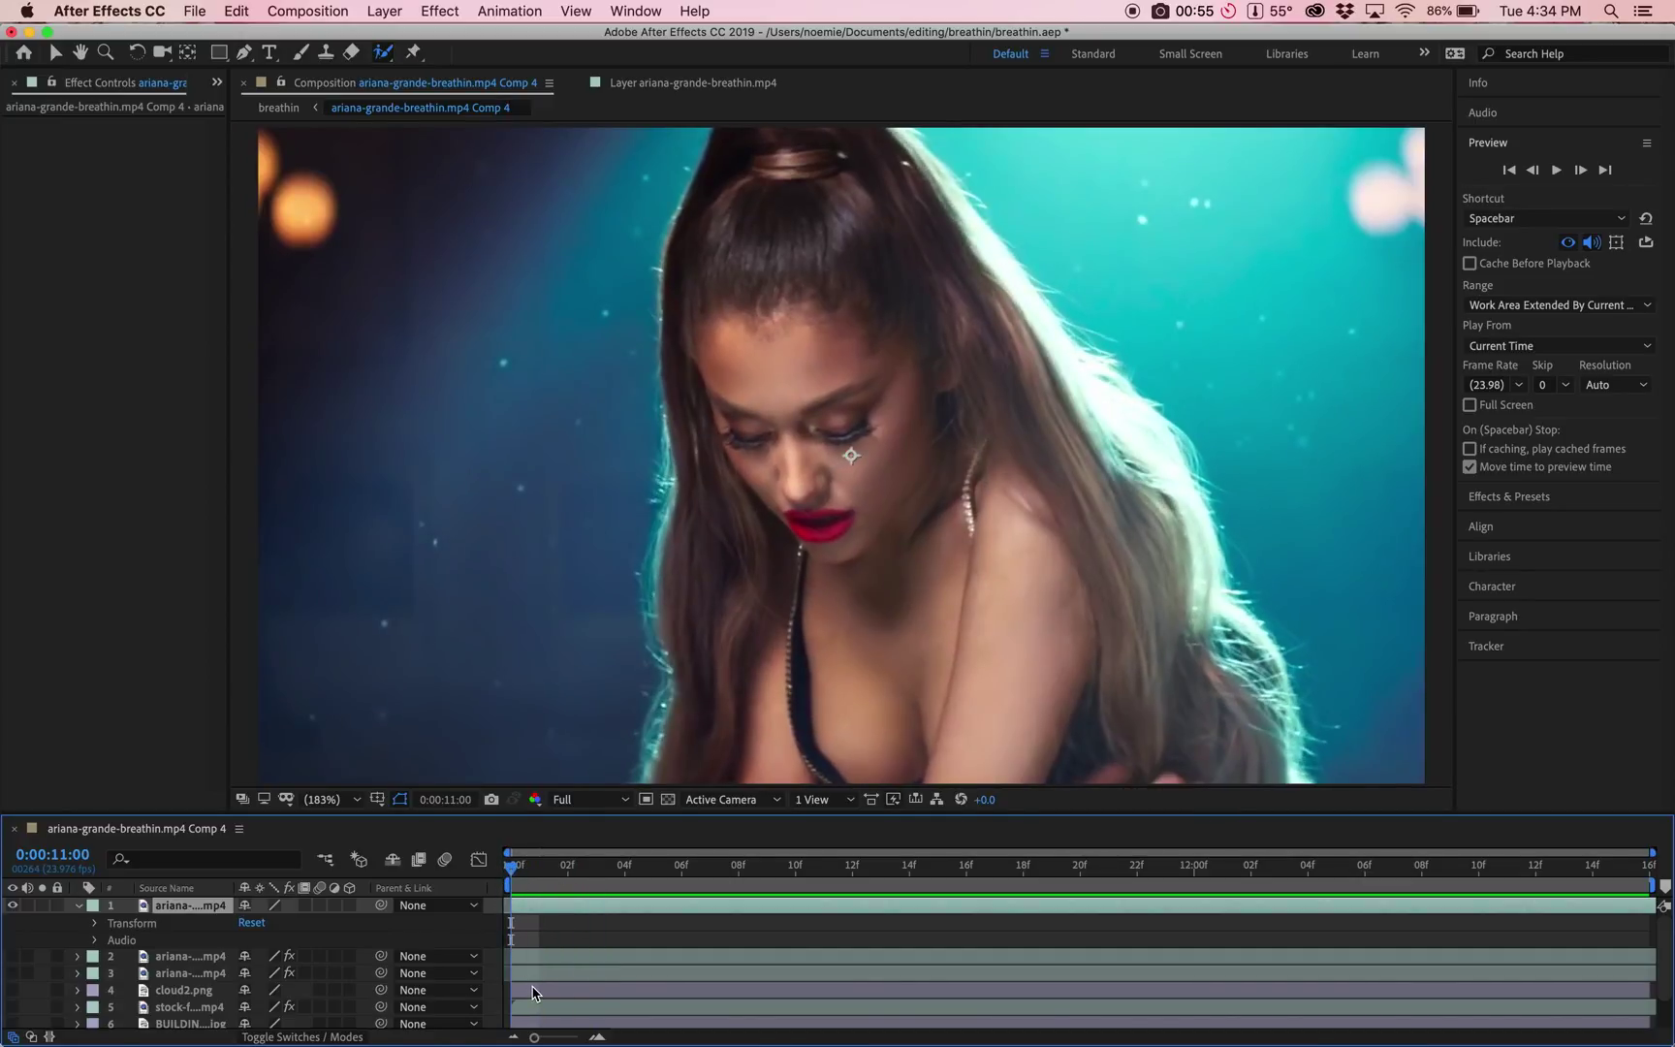
Step: Return to the clip's first frame and open the singer footage in its Layer viewer
left_click(1049, 873)
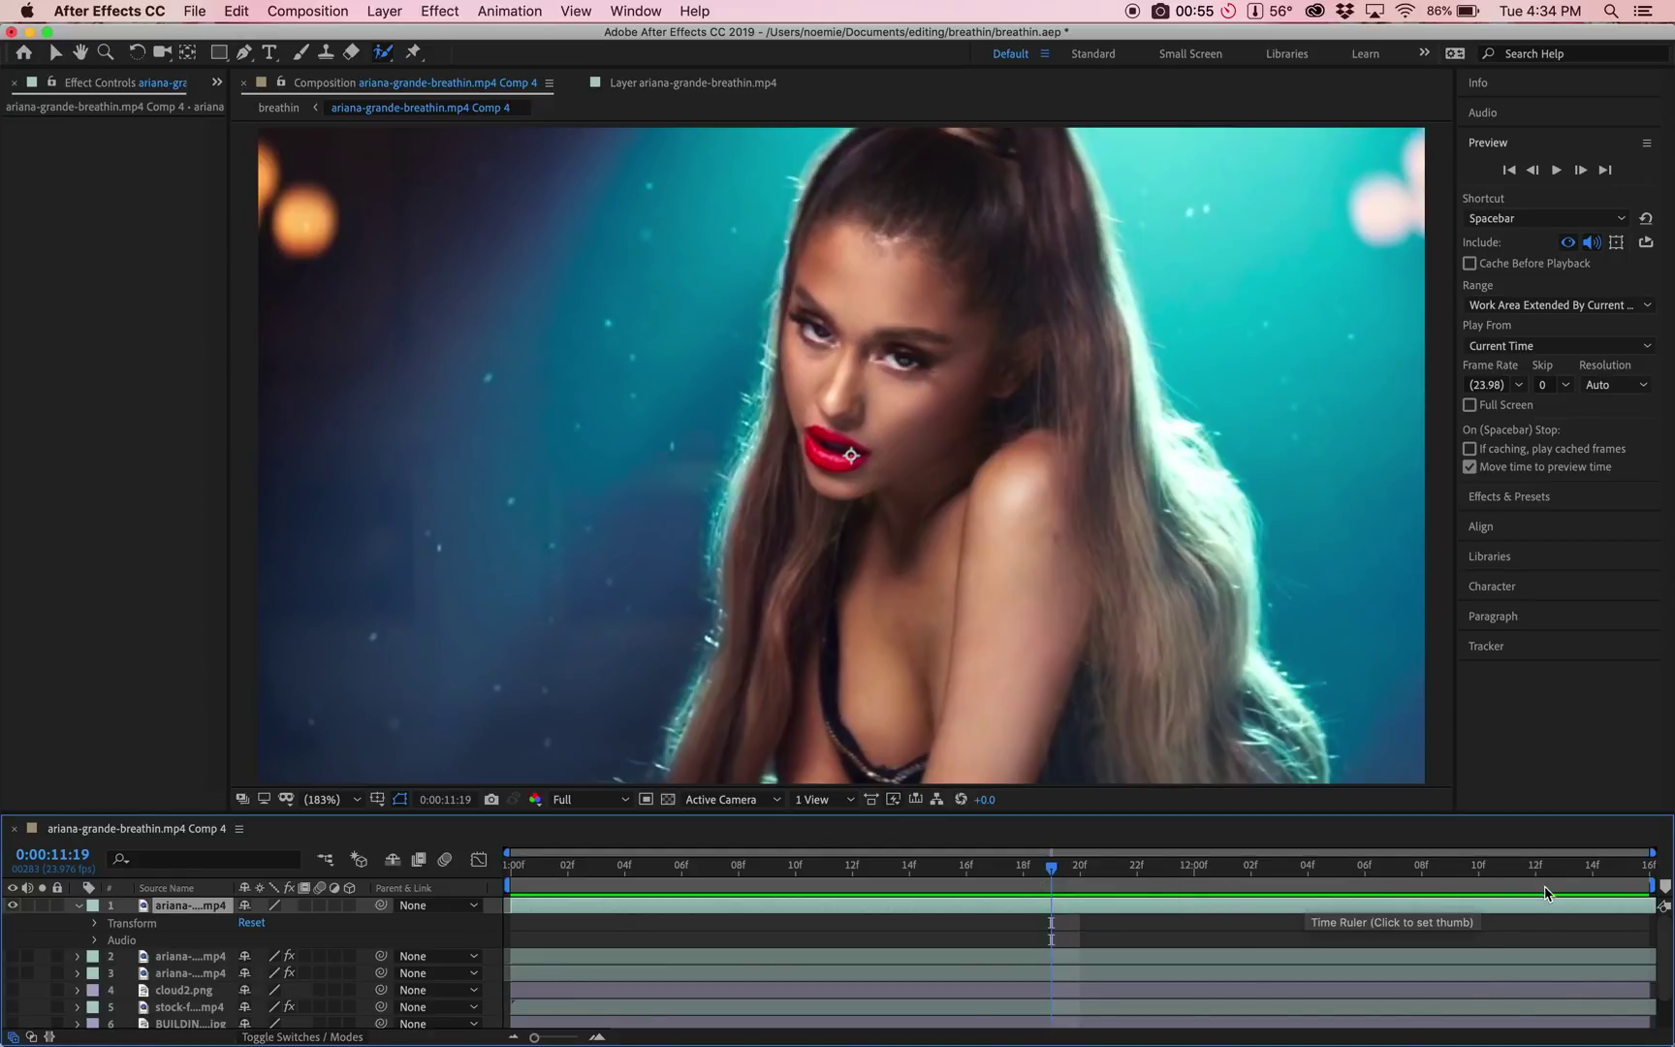
key("Home")
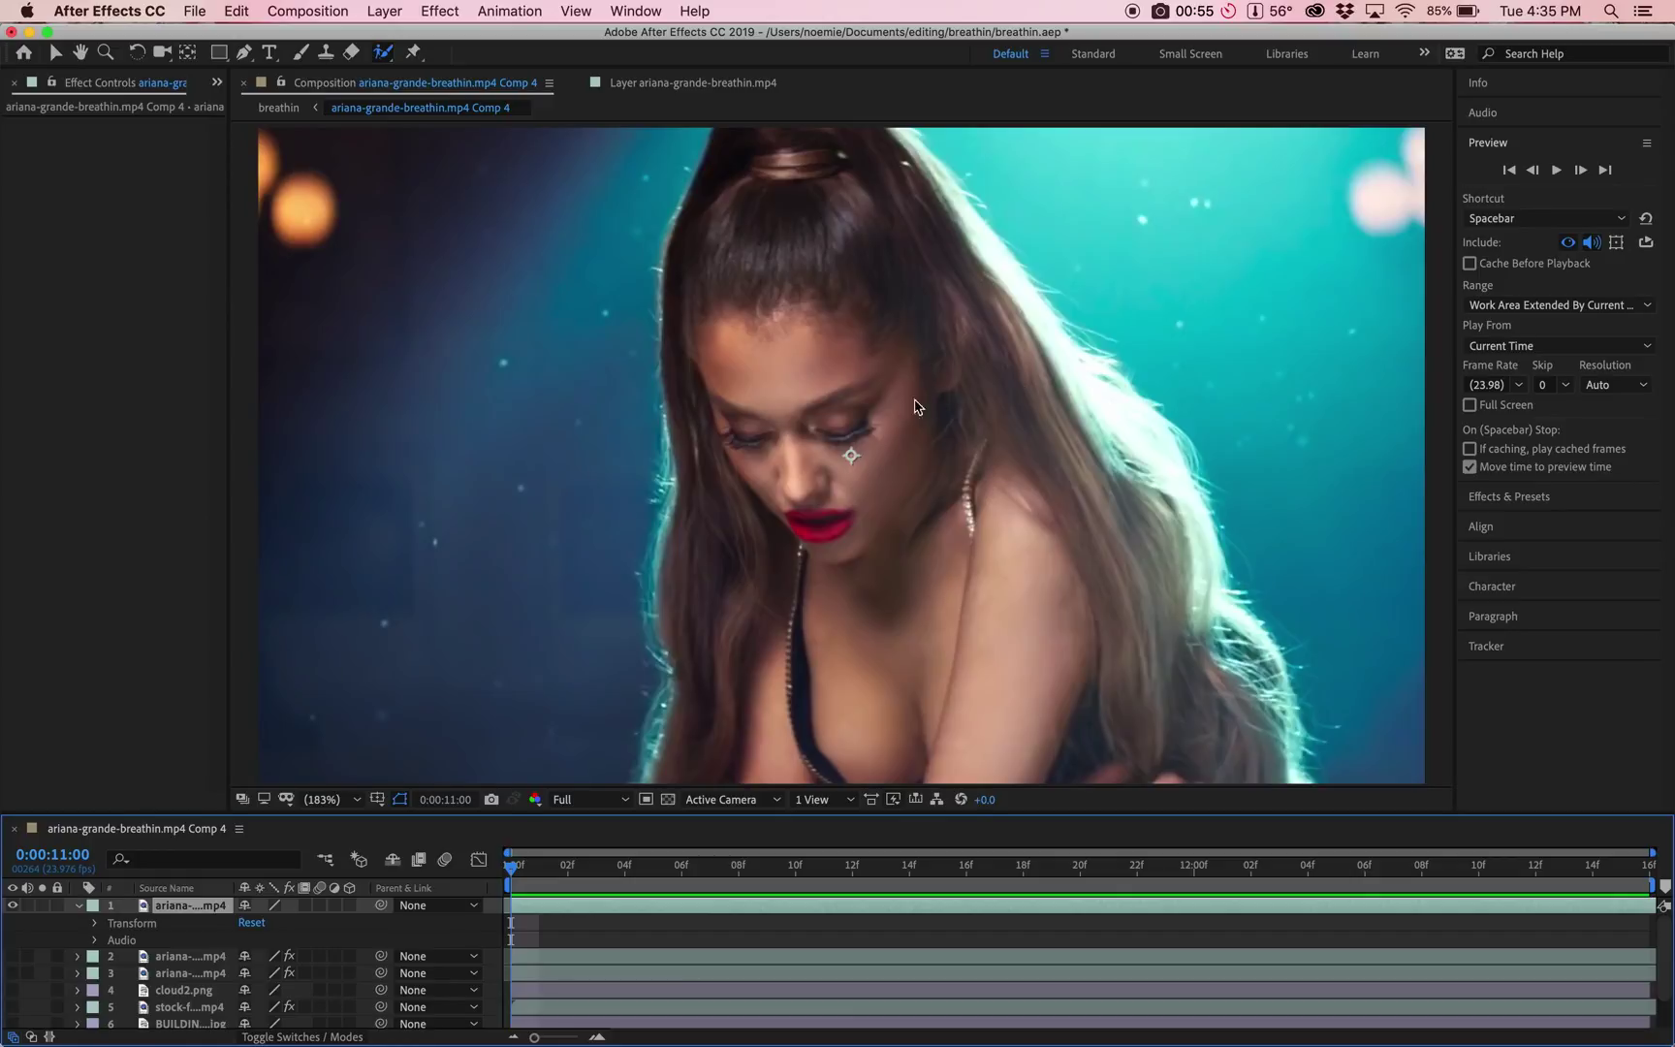
double_click(801, 334)
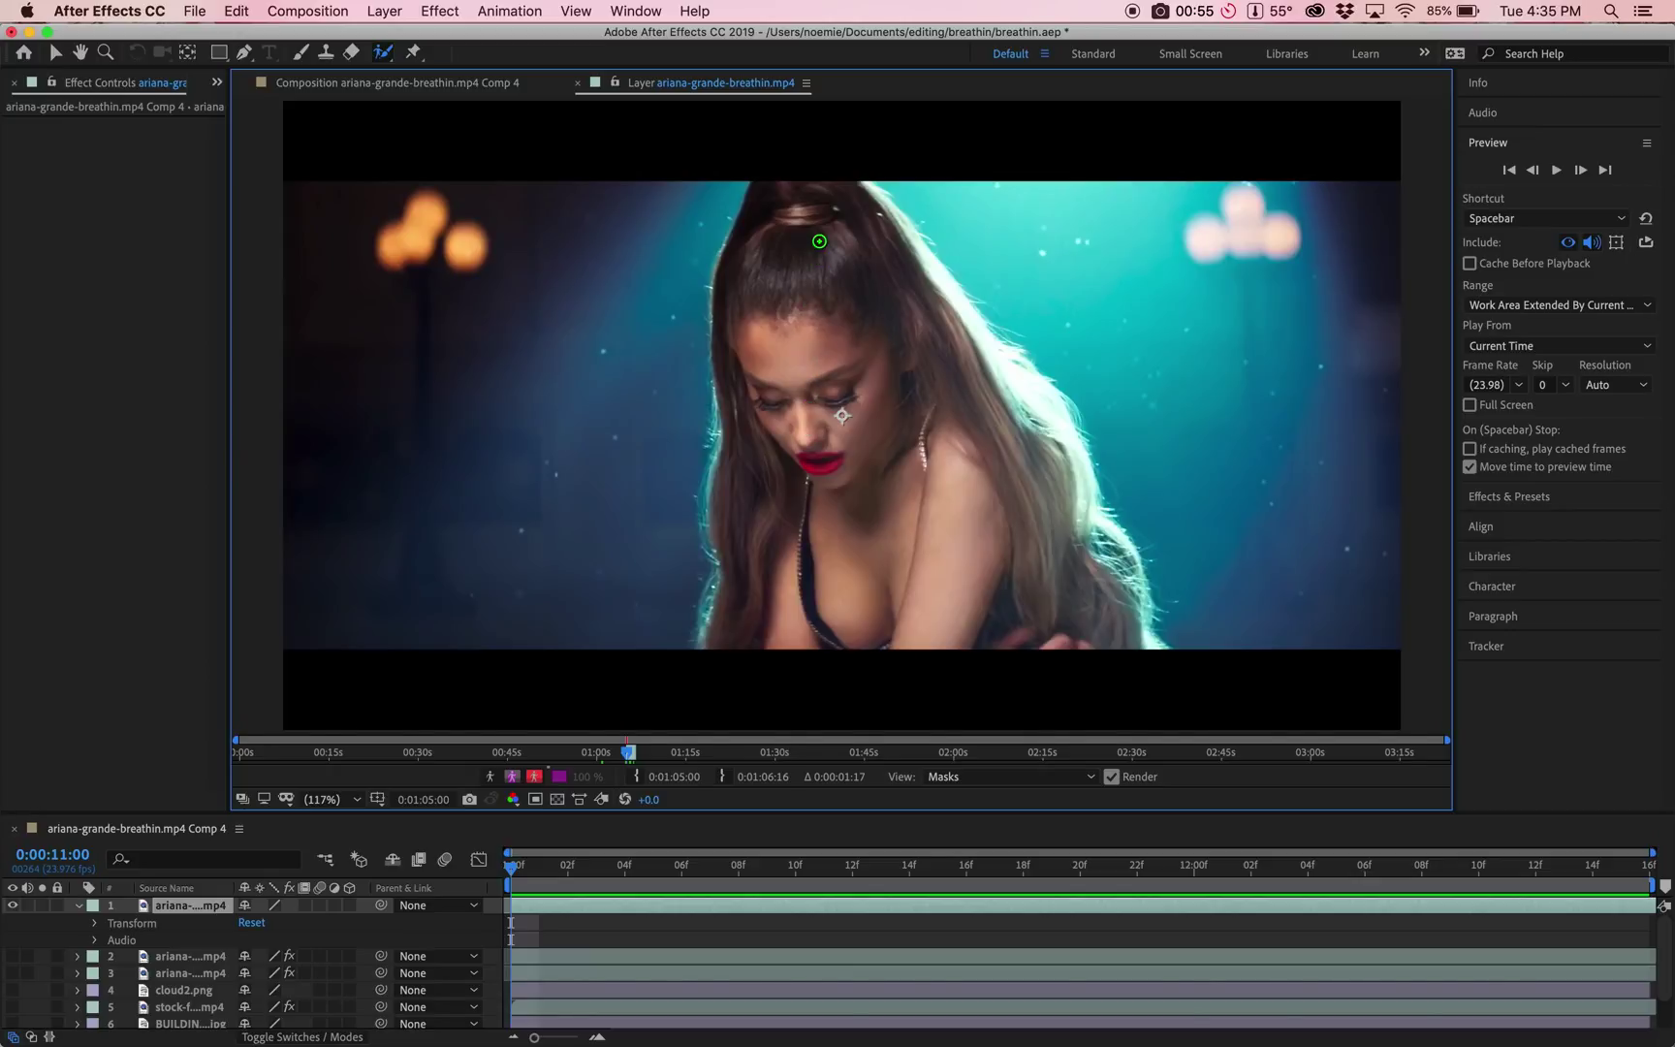
Step: Paint foreground strokes over her head, chin, shoulder and left hair, then subtract background along the hair edge
mouse_move(822, 241)
left_mouse_down()
mouse_move(875, 406)
mouse_move(873, 484)
mouse_move(820, 477)
mouse_move(897, 516)
mouse_move(1013, 508)
mouse_move(944, 492)
mouse_move(916, 397)
mouse_move(849, 348)
mouse_move(858, 507)
mouse_move(783, 566)
left_mouse_up()
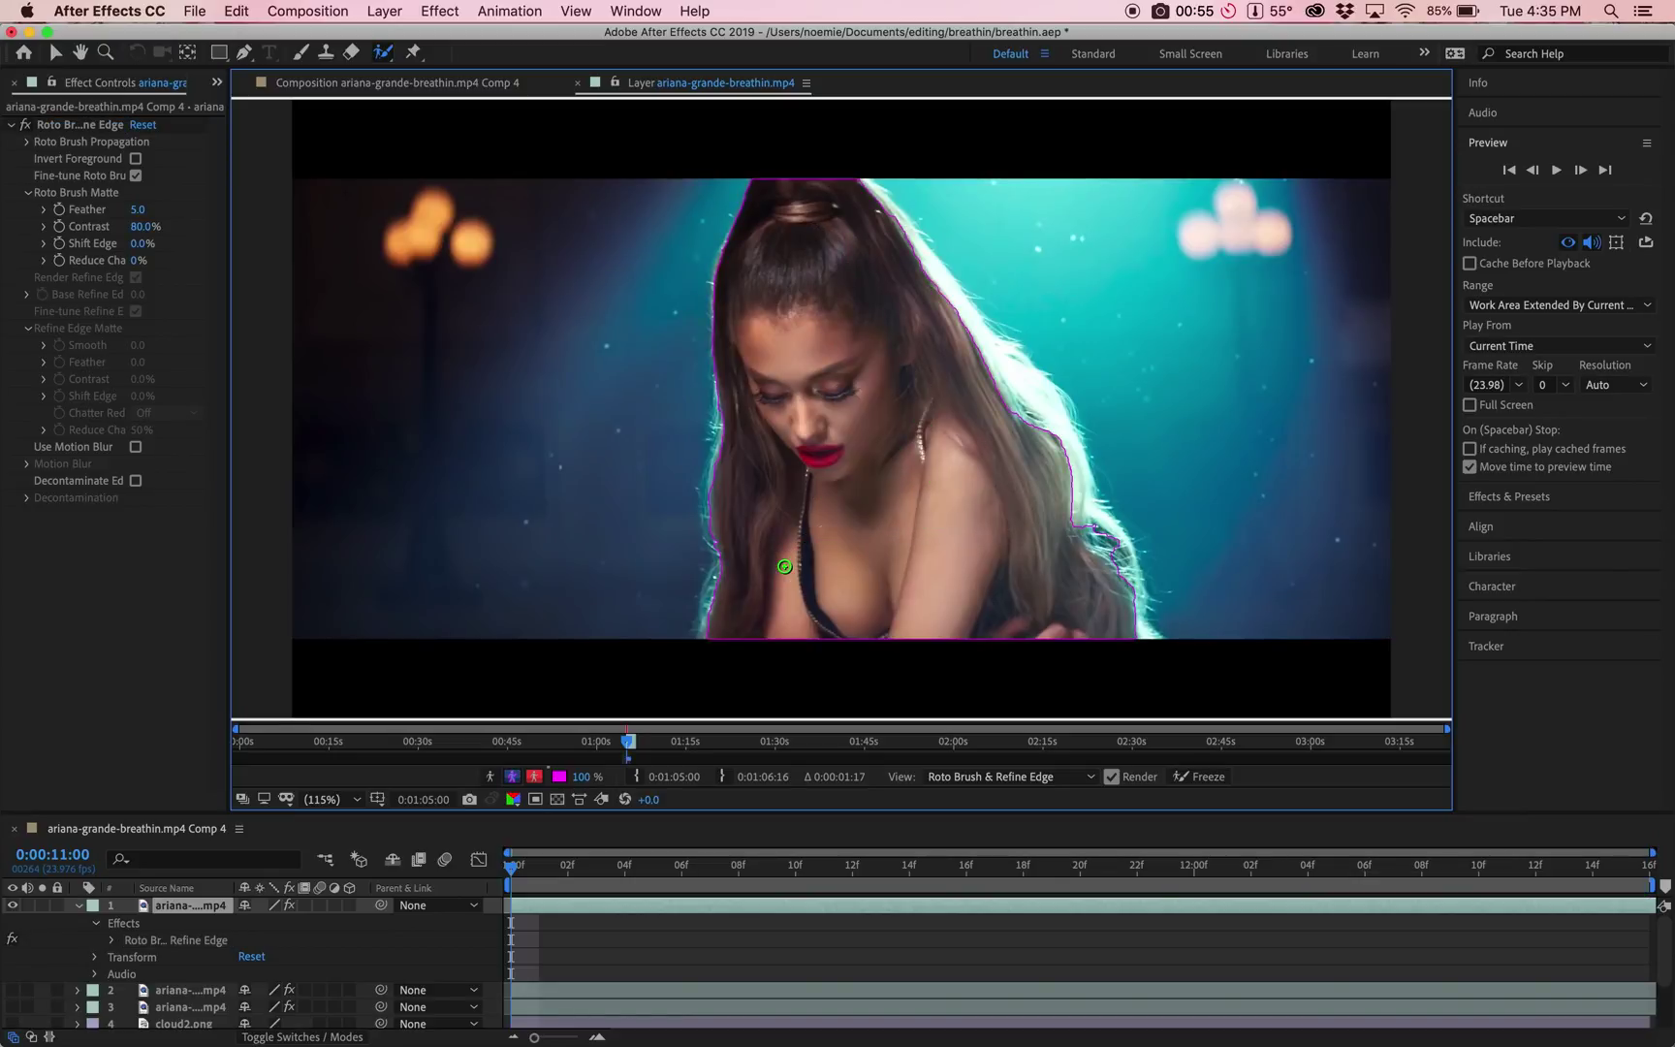
left_click_drag(850, 403, 1003, 512)
left_click_drag(733, 417, 703, 420)
scroll(1076, 959, "down", 3)
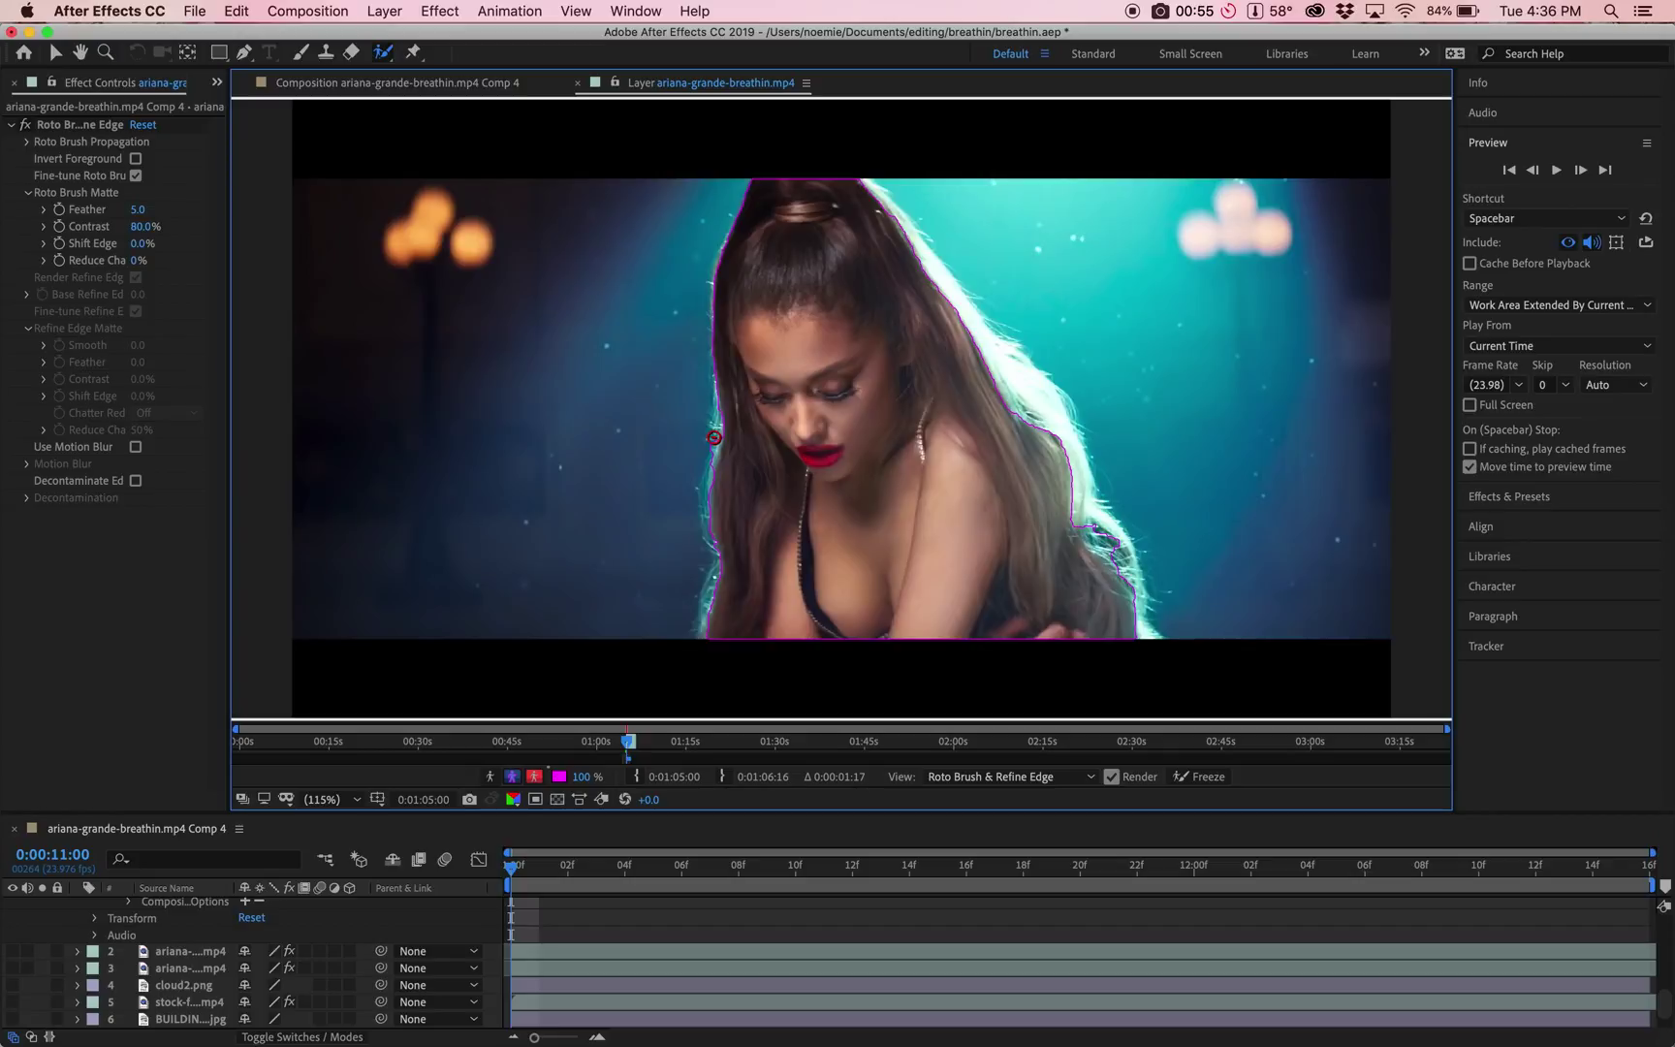
left_click_drag(714, 434, 702, 478)
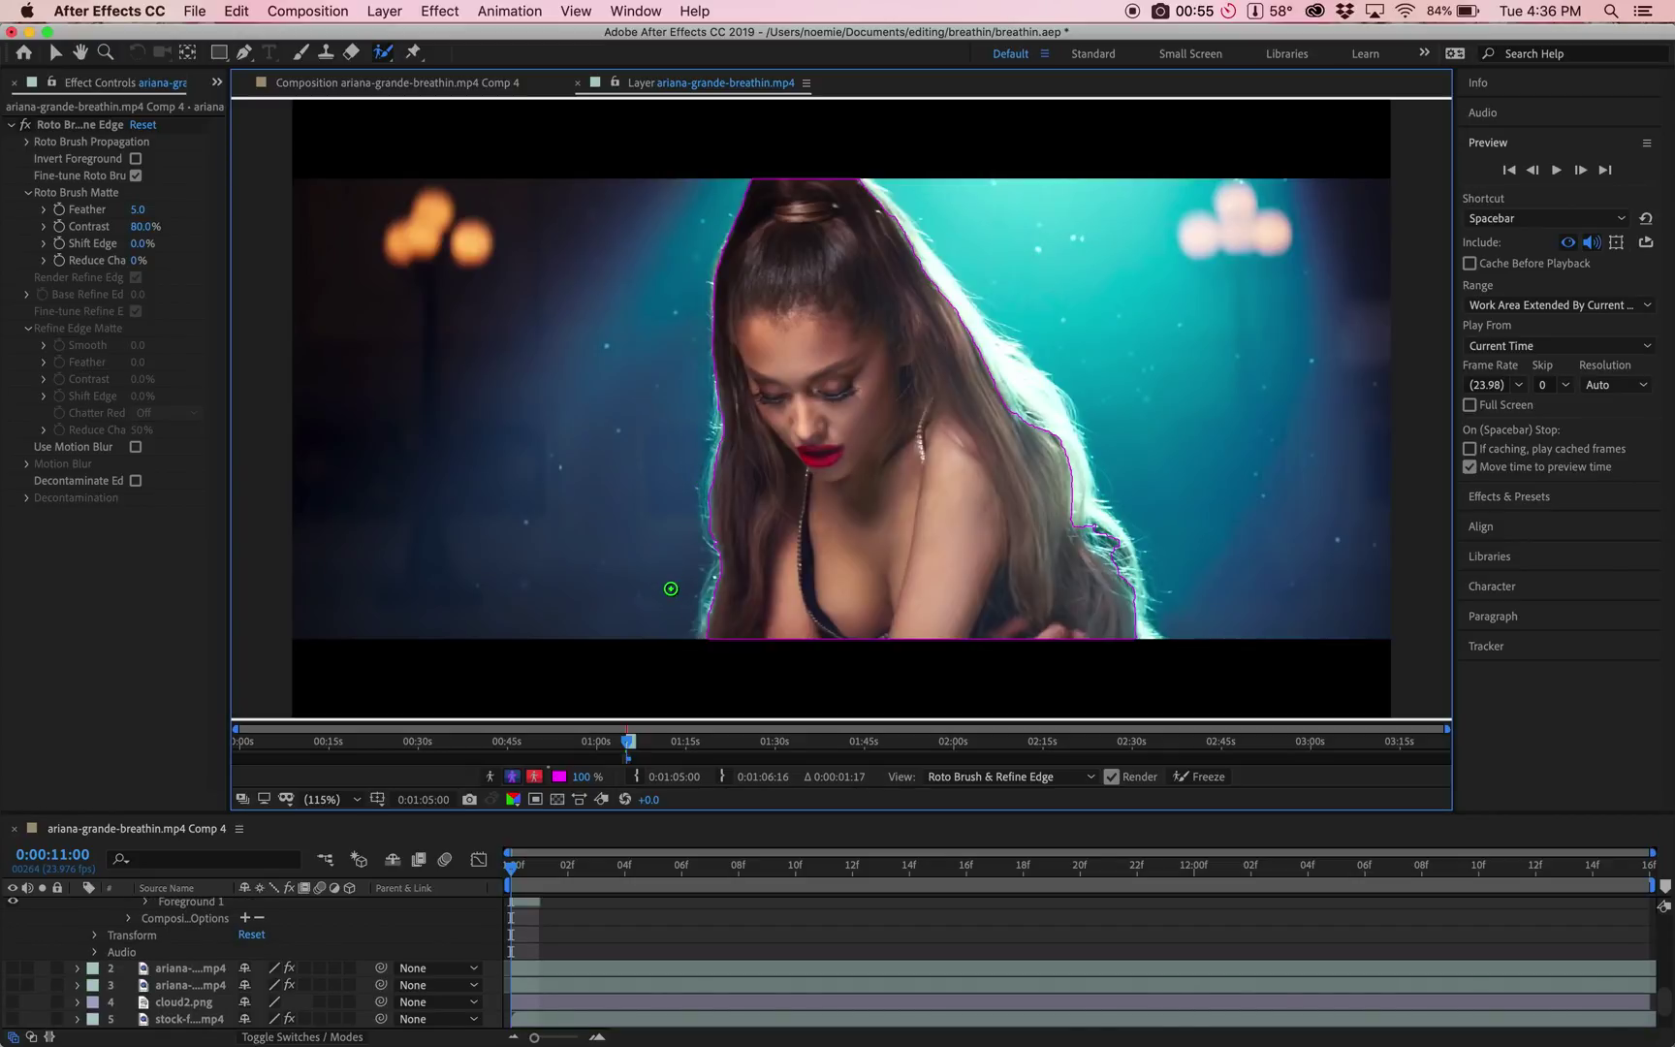
left_click(80, 911)
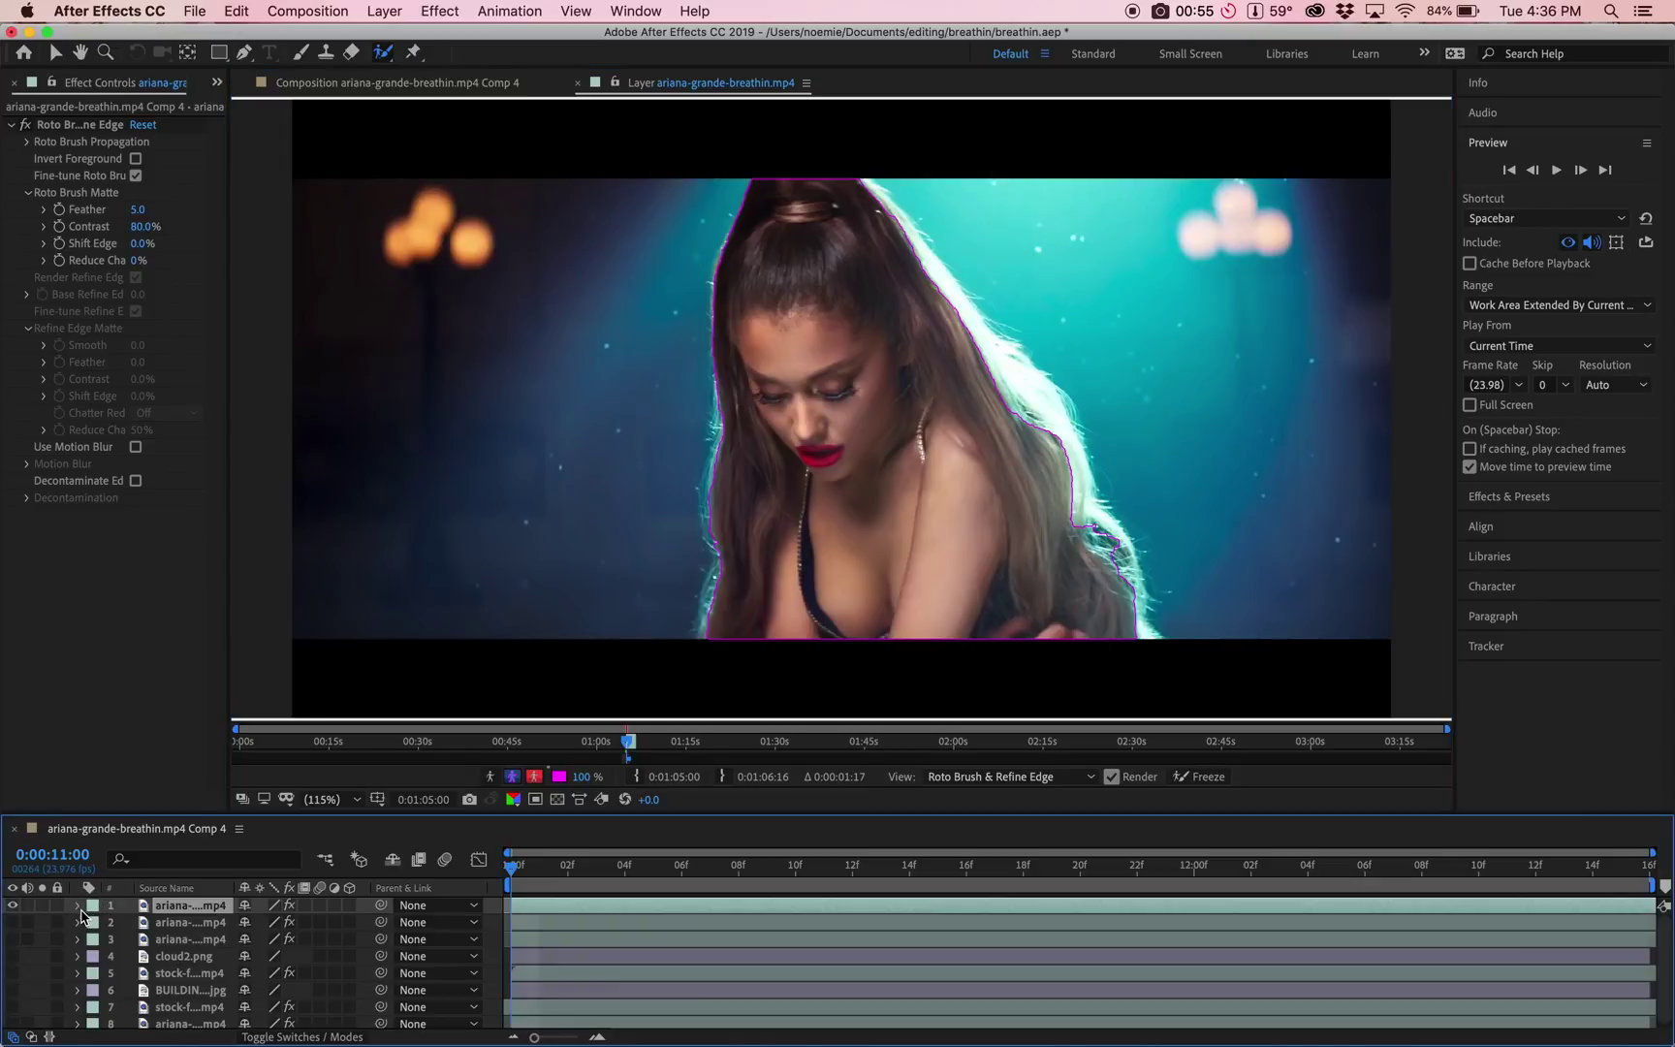
Step: Advance one frame and compare the matte as alpha, cut-out on black, and outline views
left_click(1582, 171)
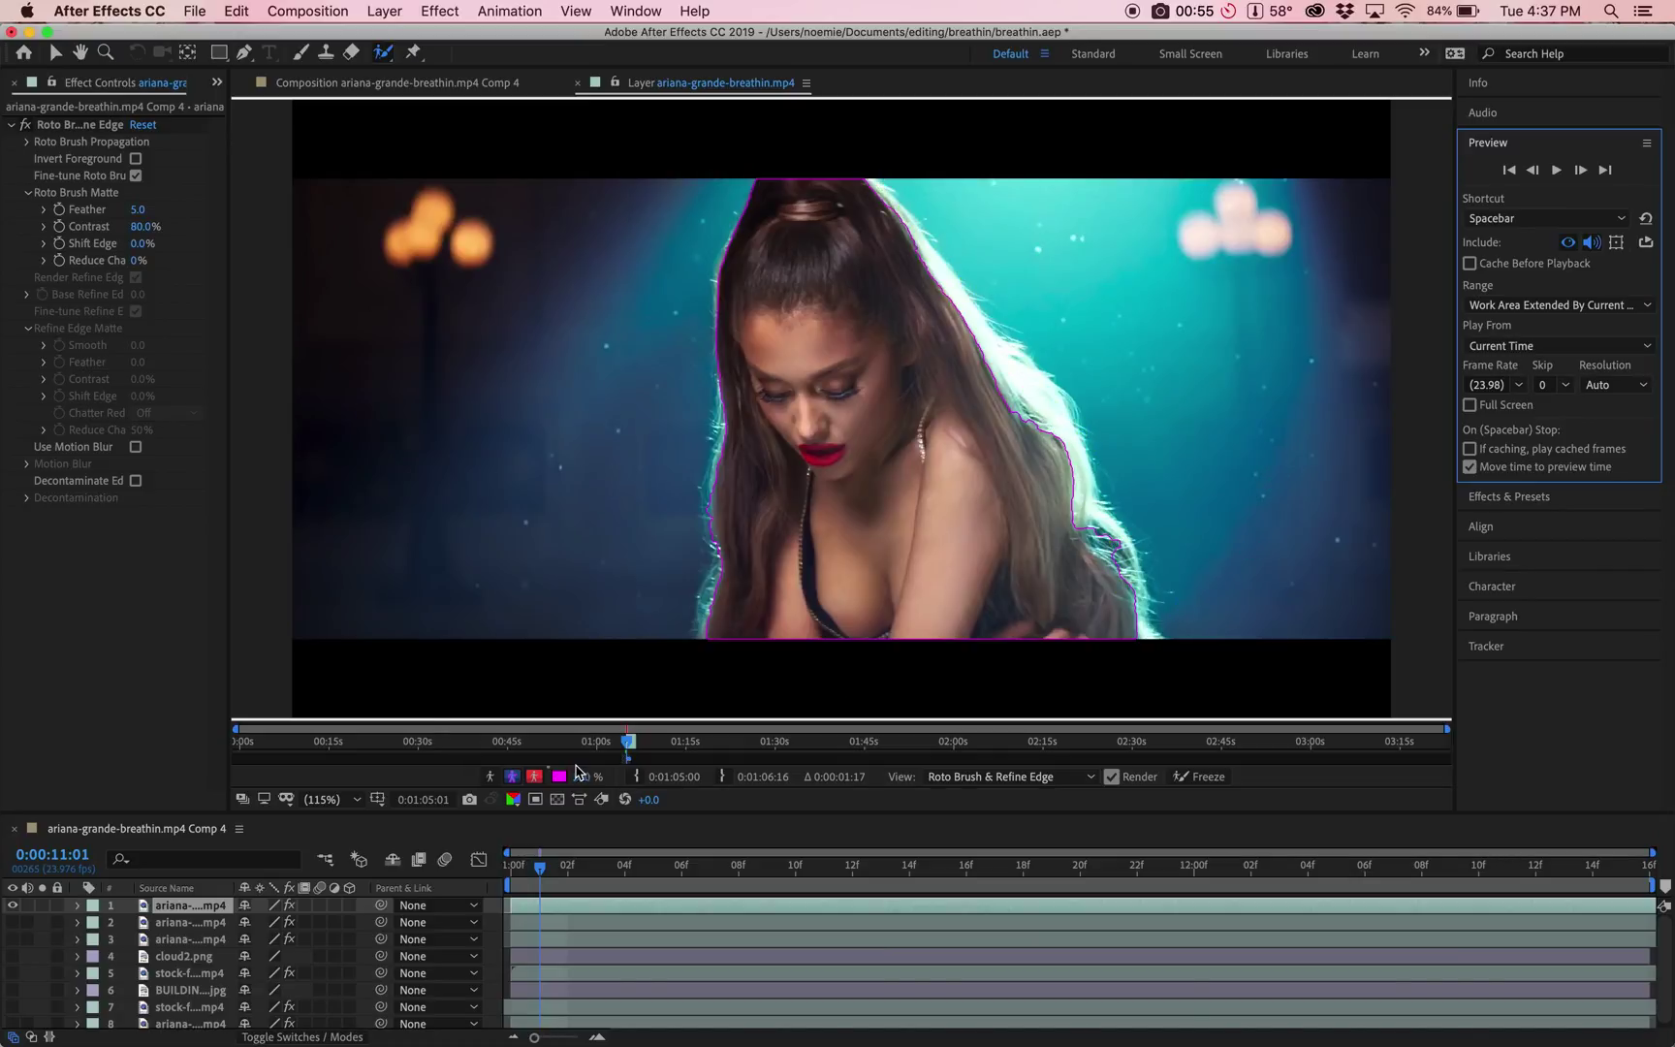
left_click(493, 777)
left_click(492, 778)
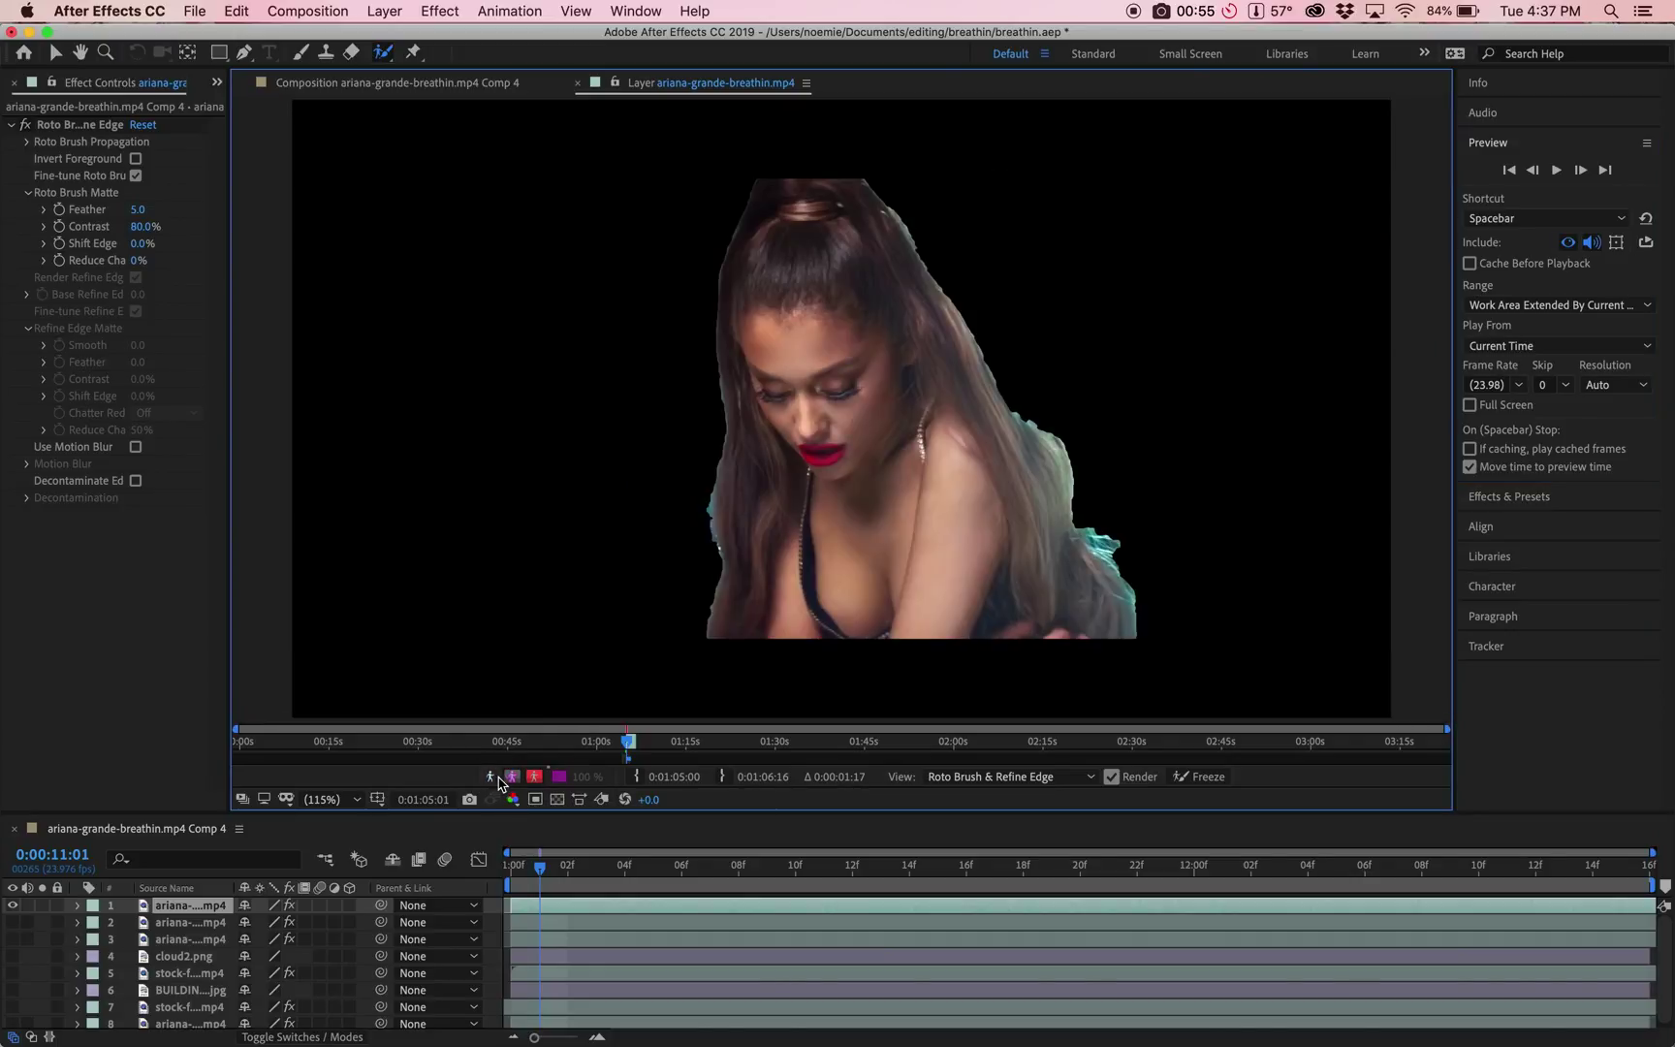
left_click(492, 777)
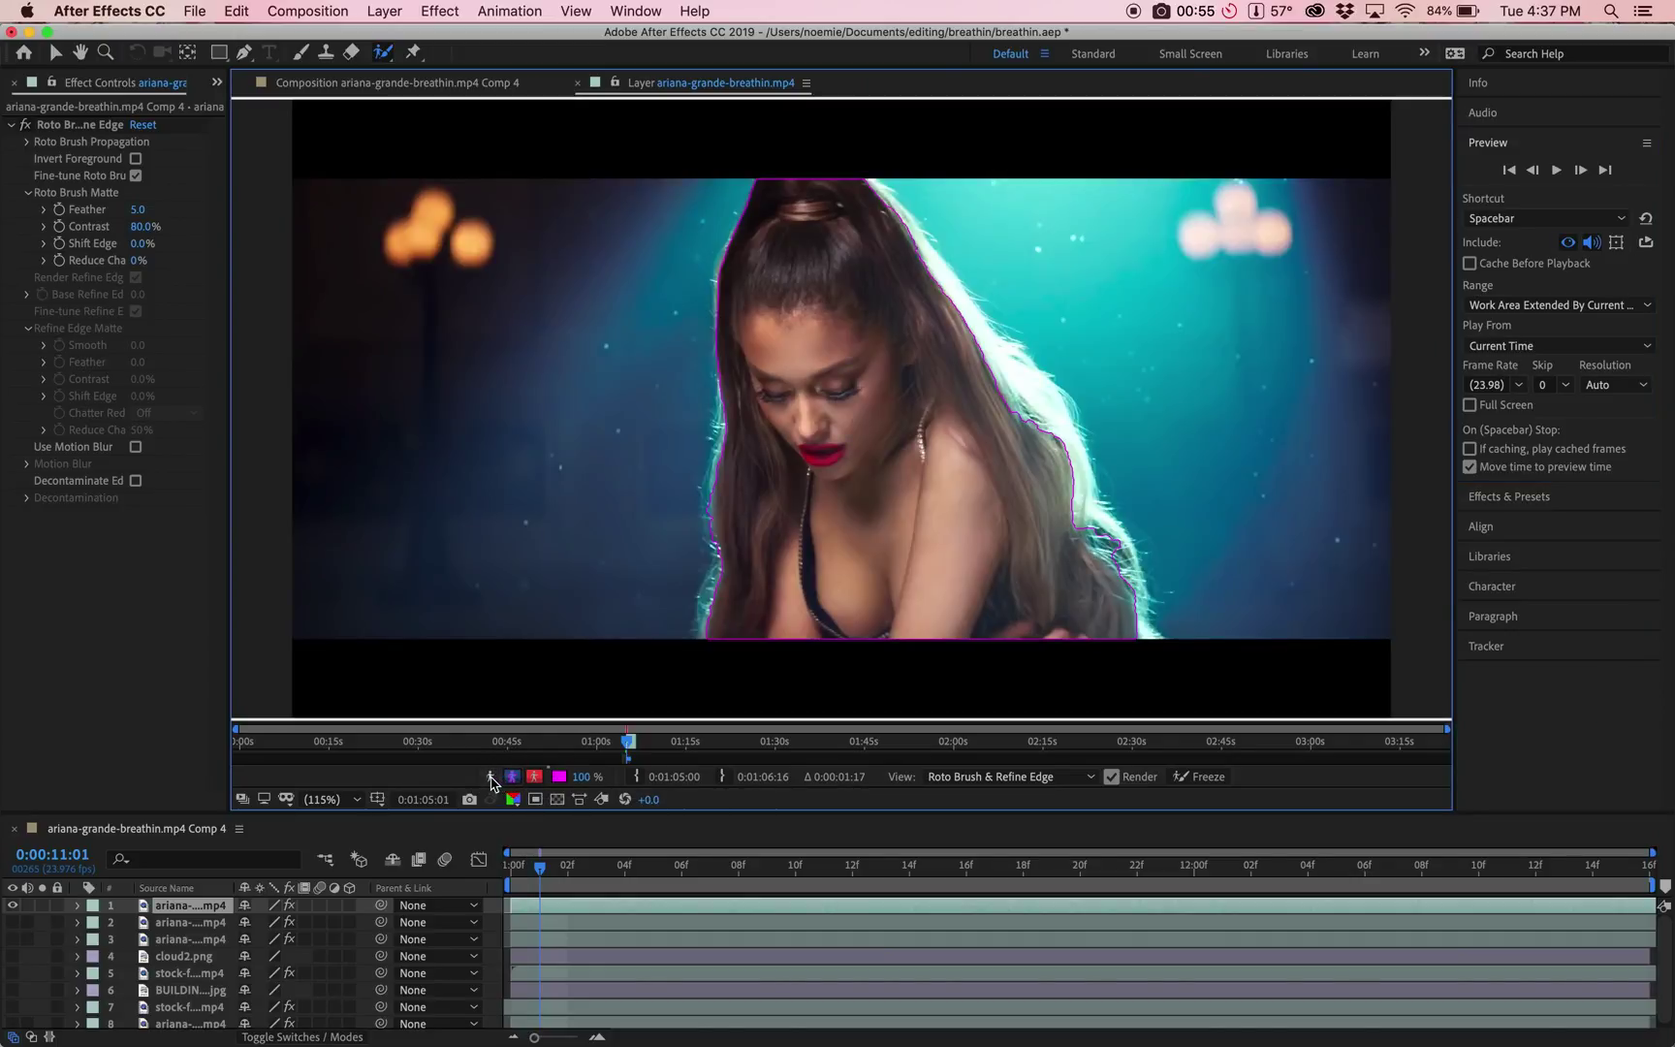
left_click(491, 777)
left_click(491, 777)
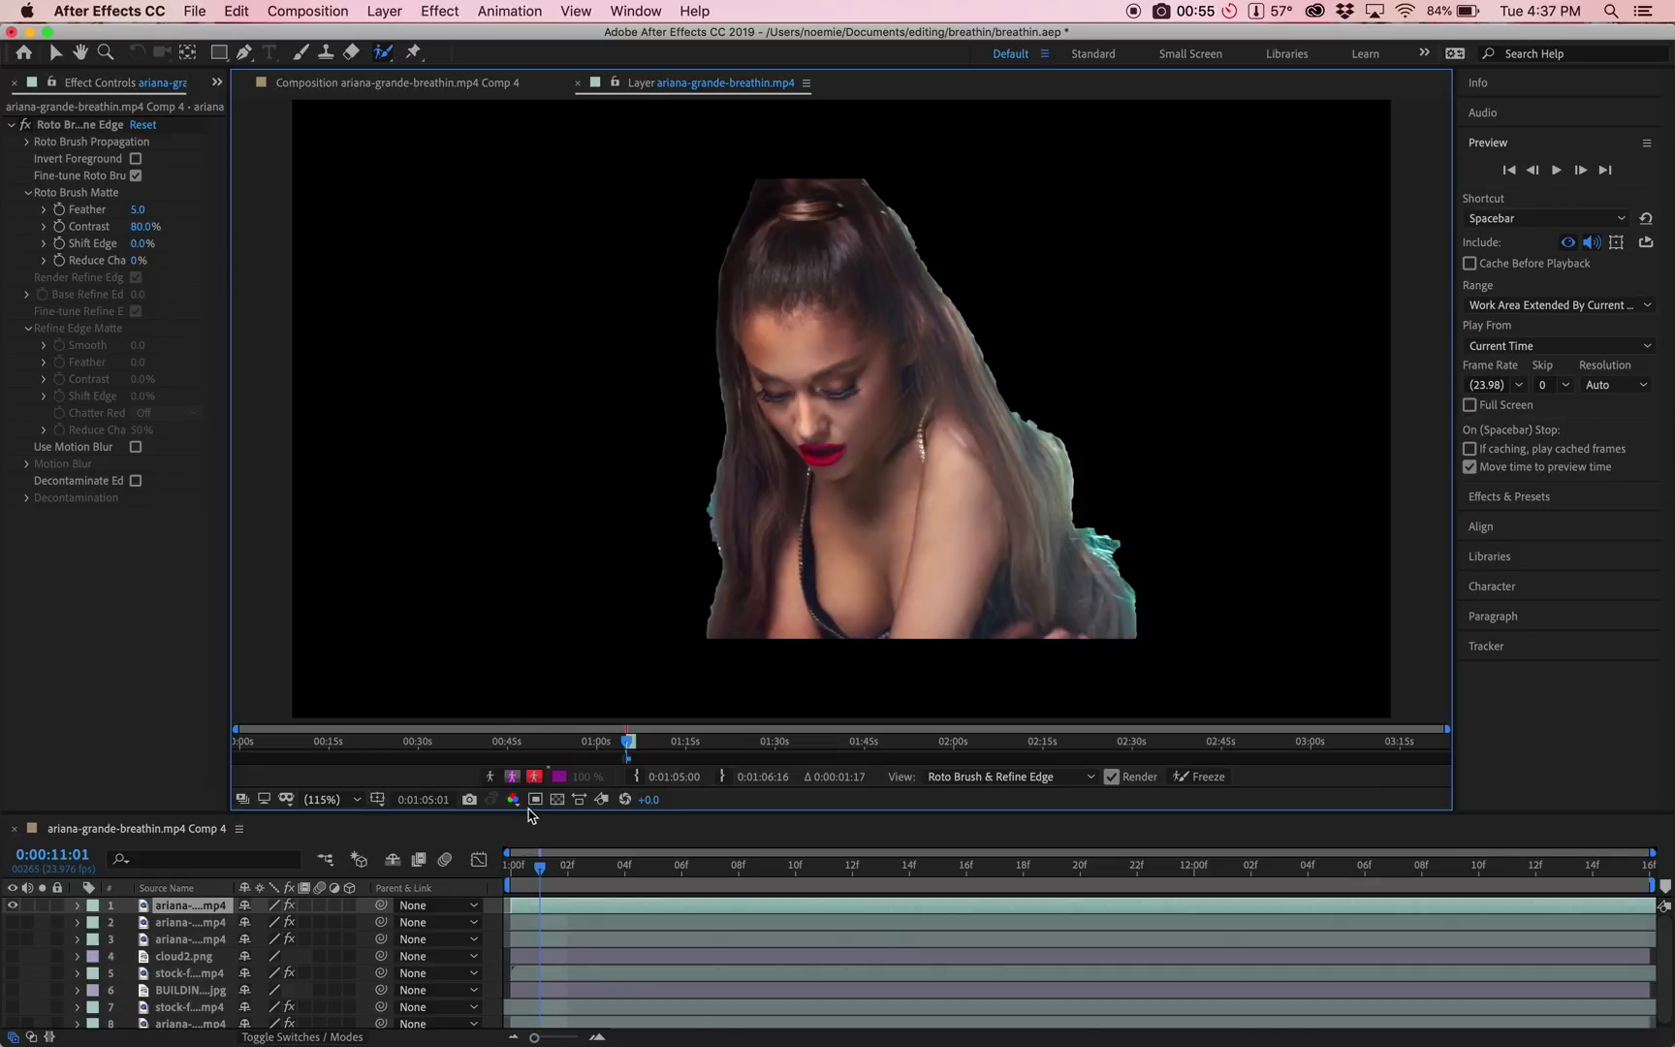
left_click(510, 779)
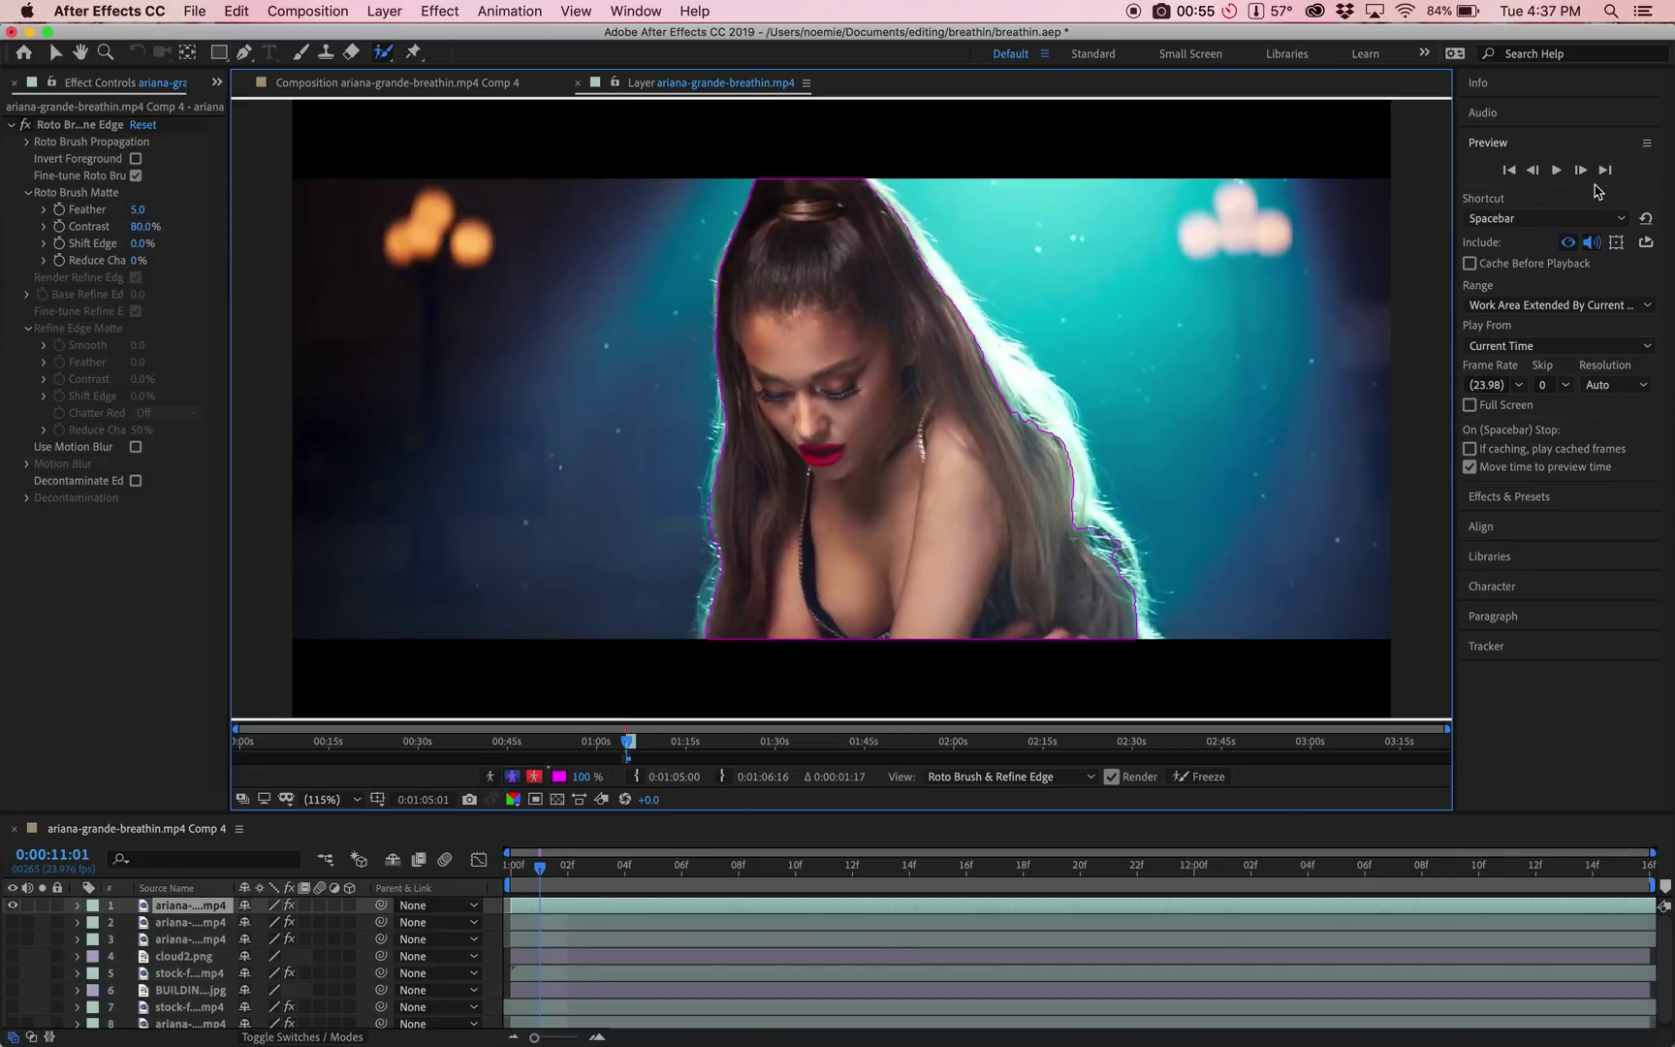
Step: Step forward four more frames checking the matte, then return to 0:00:11:00
left_click(1580, 171)
left_click(1581, 172)
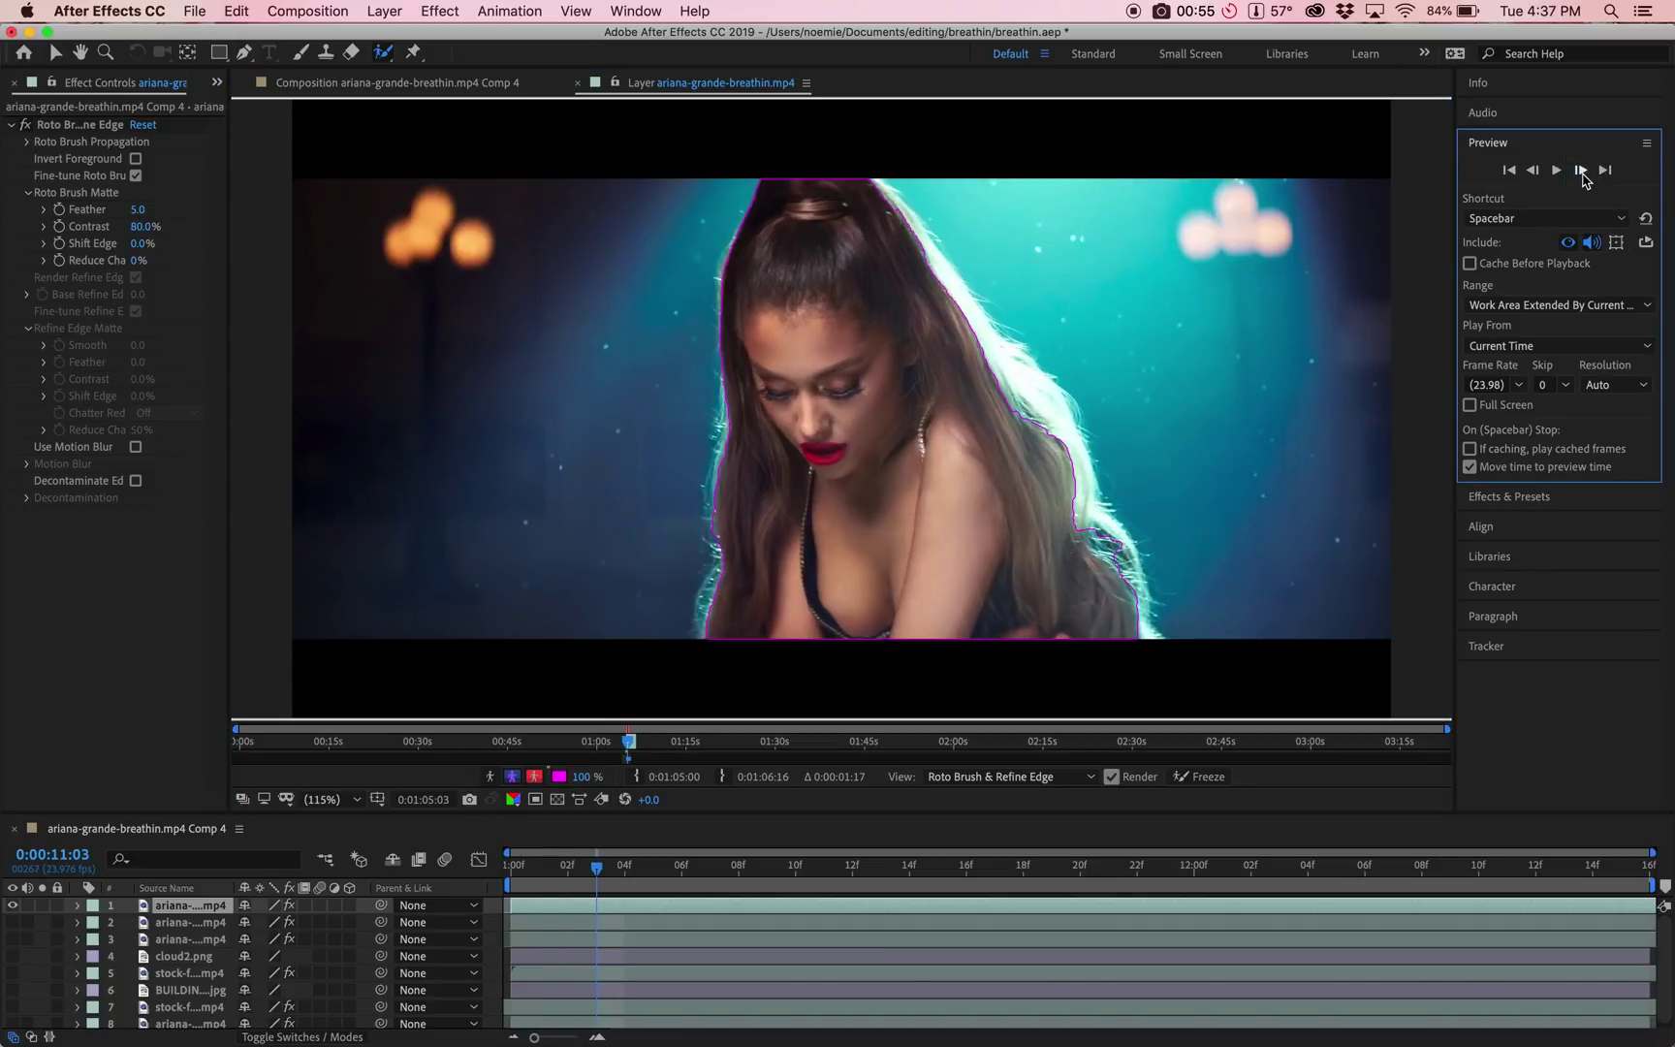
left_click(1581, 172)
left_click(1581, 172)
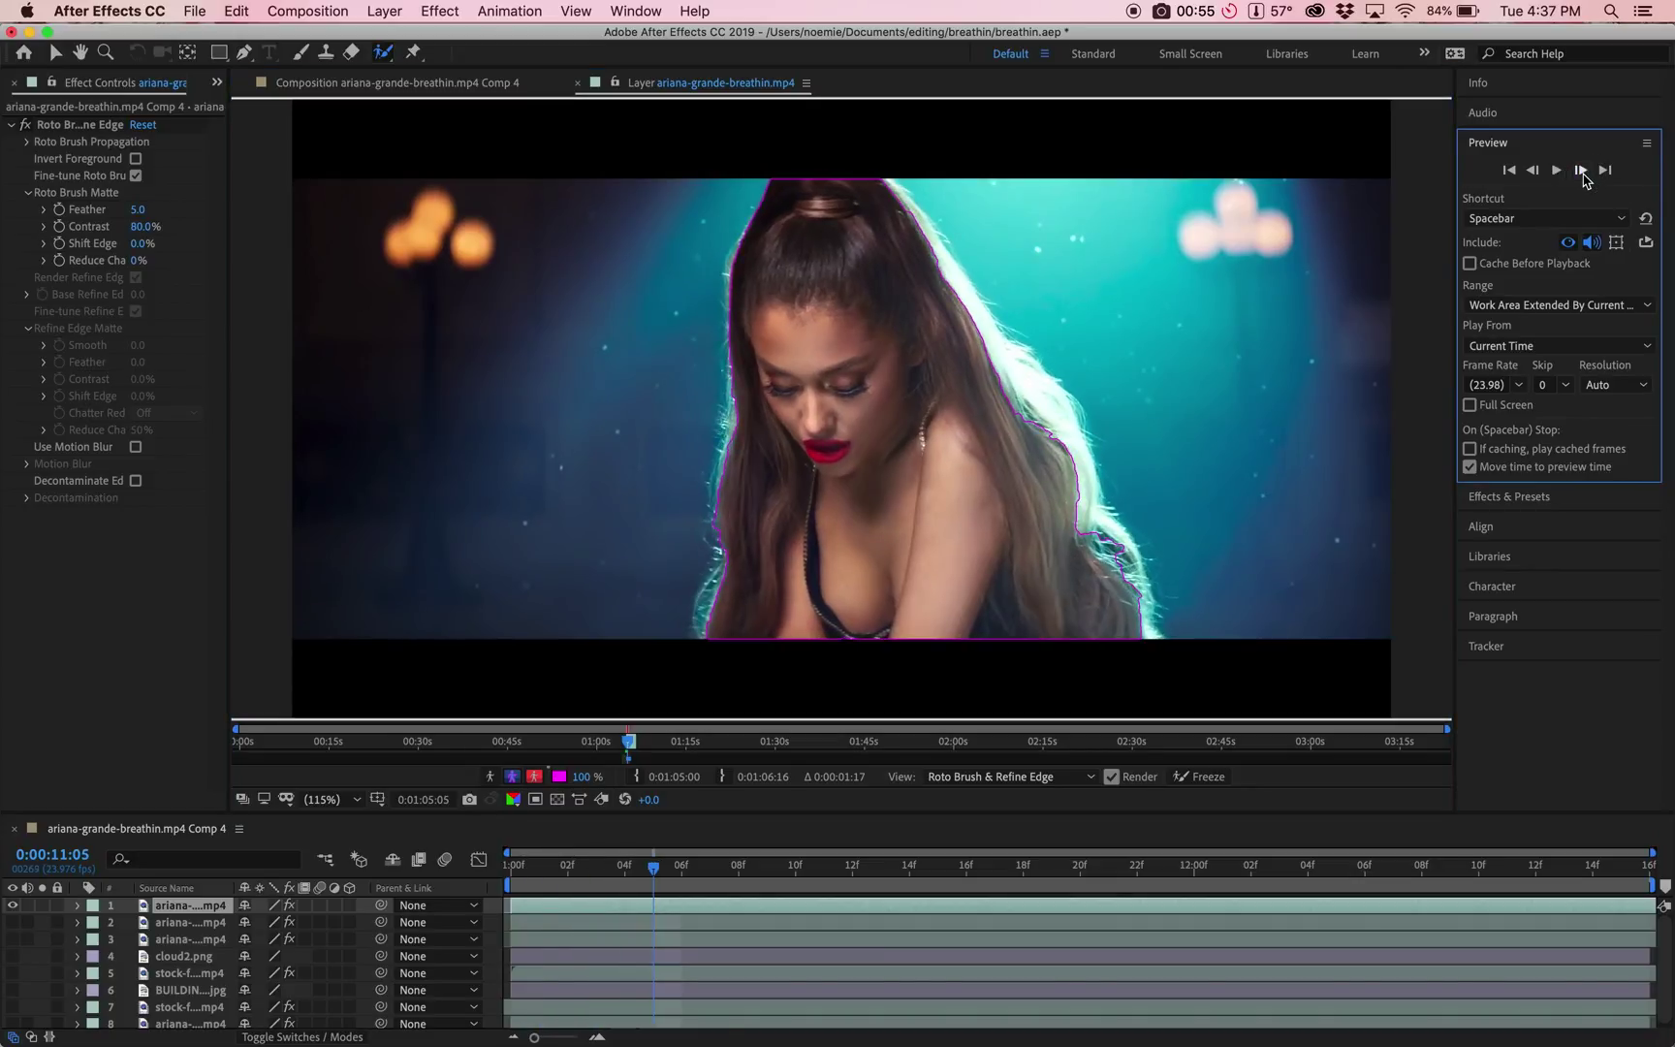
left_click(1581, 172)
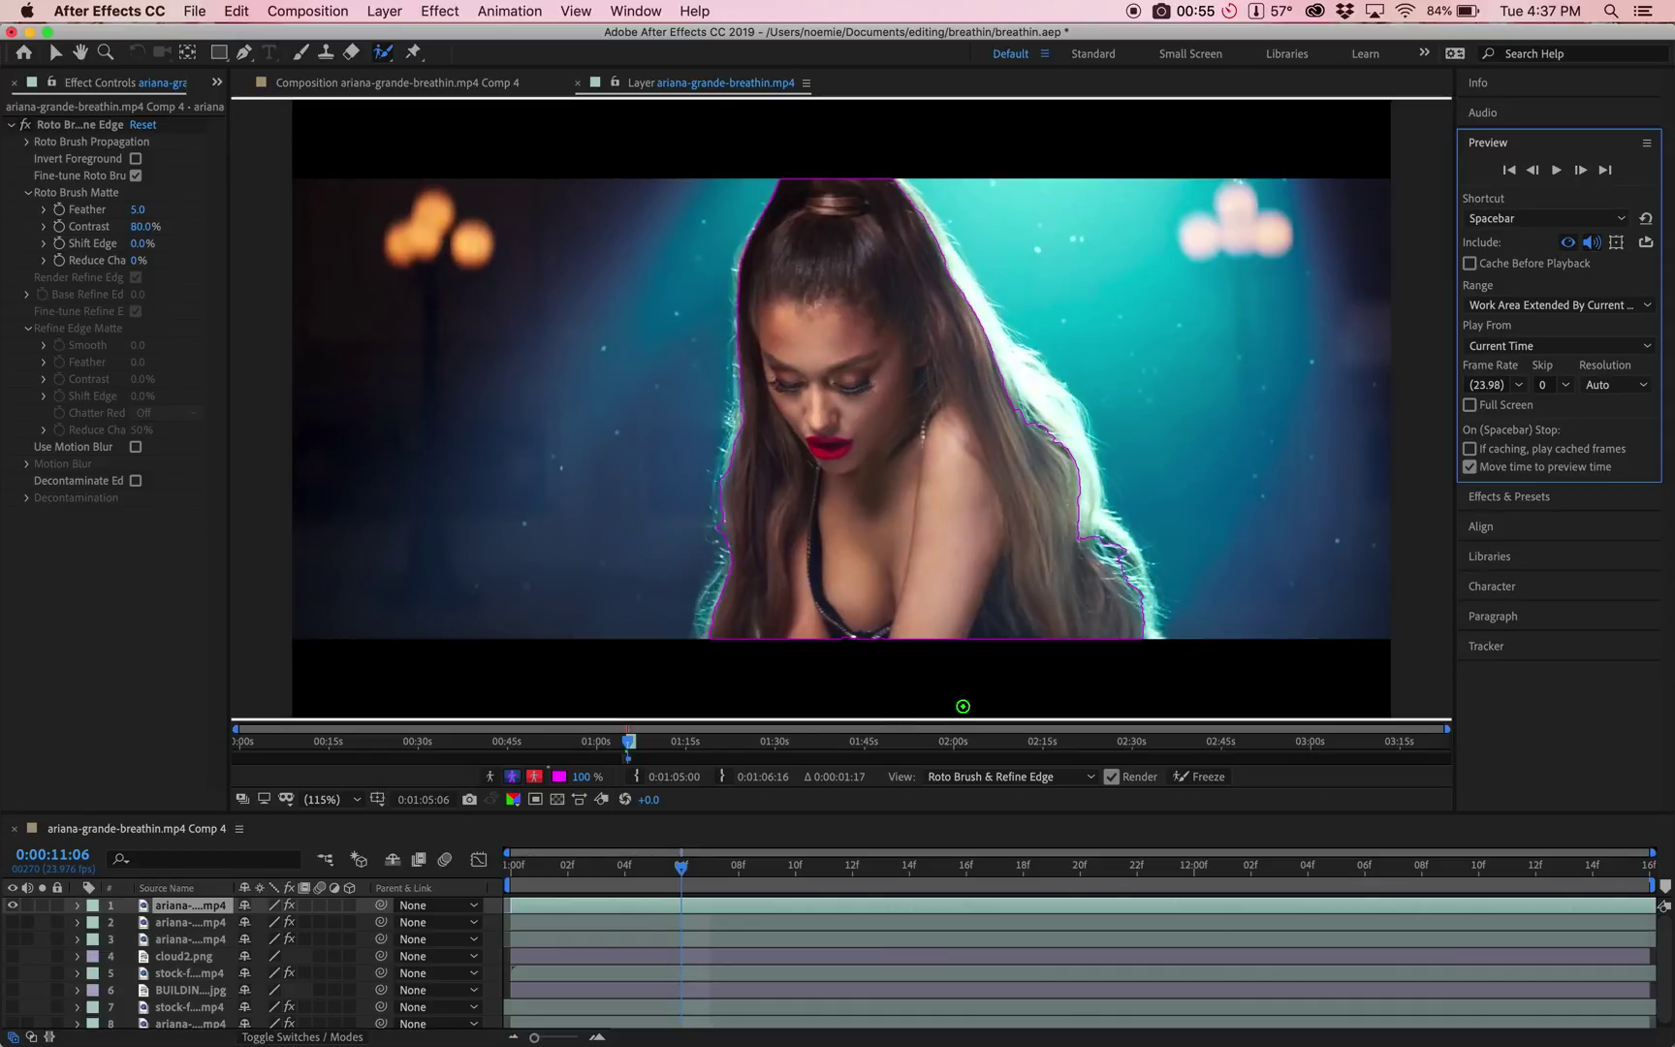
left_click(511, 866)
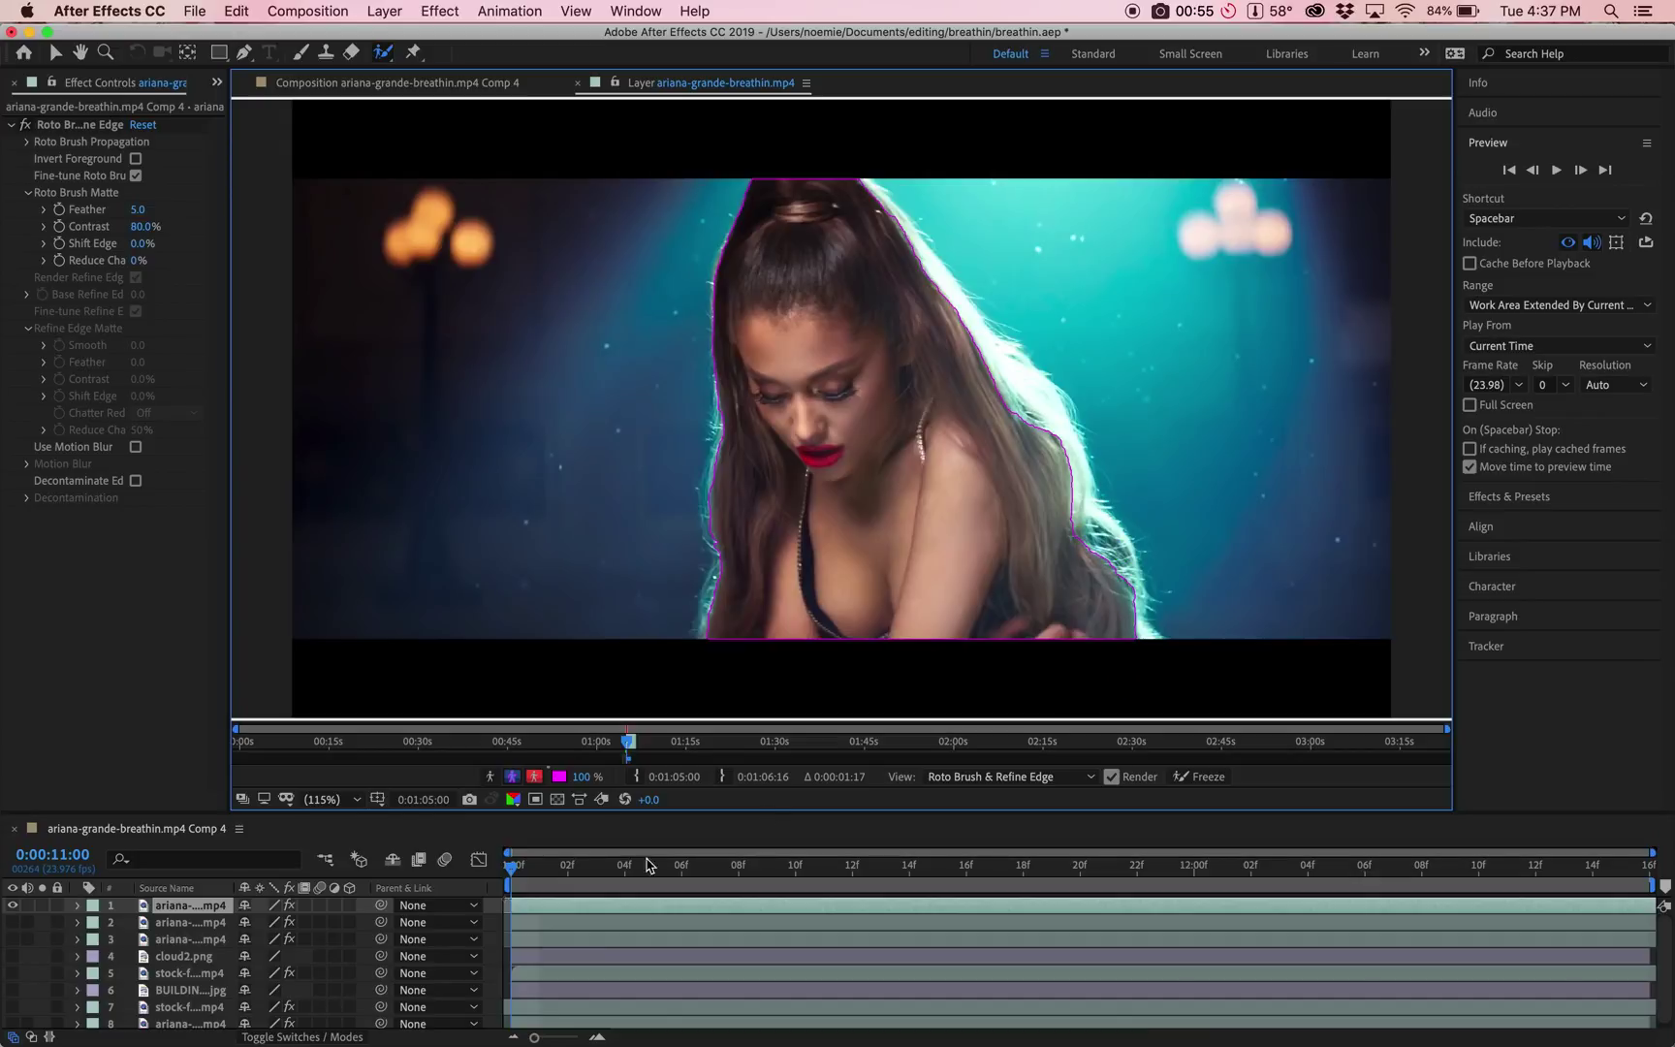
Step: Scrub to 0:00:11:03 and back, then step frame by frame to 0:00:11:14 reviewing the matte
left_click_drag(519, 870, 597, 870)
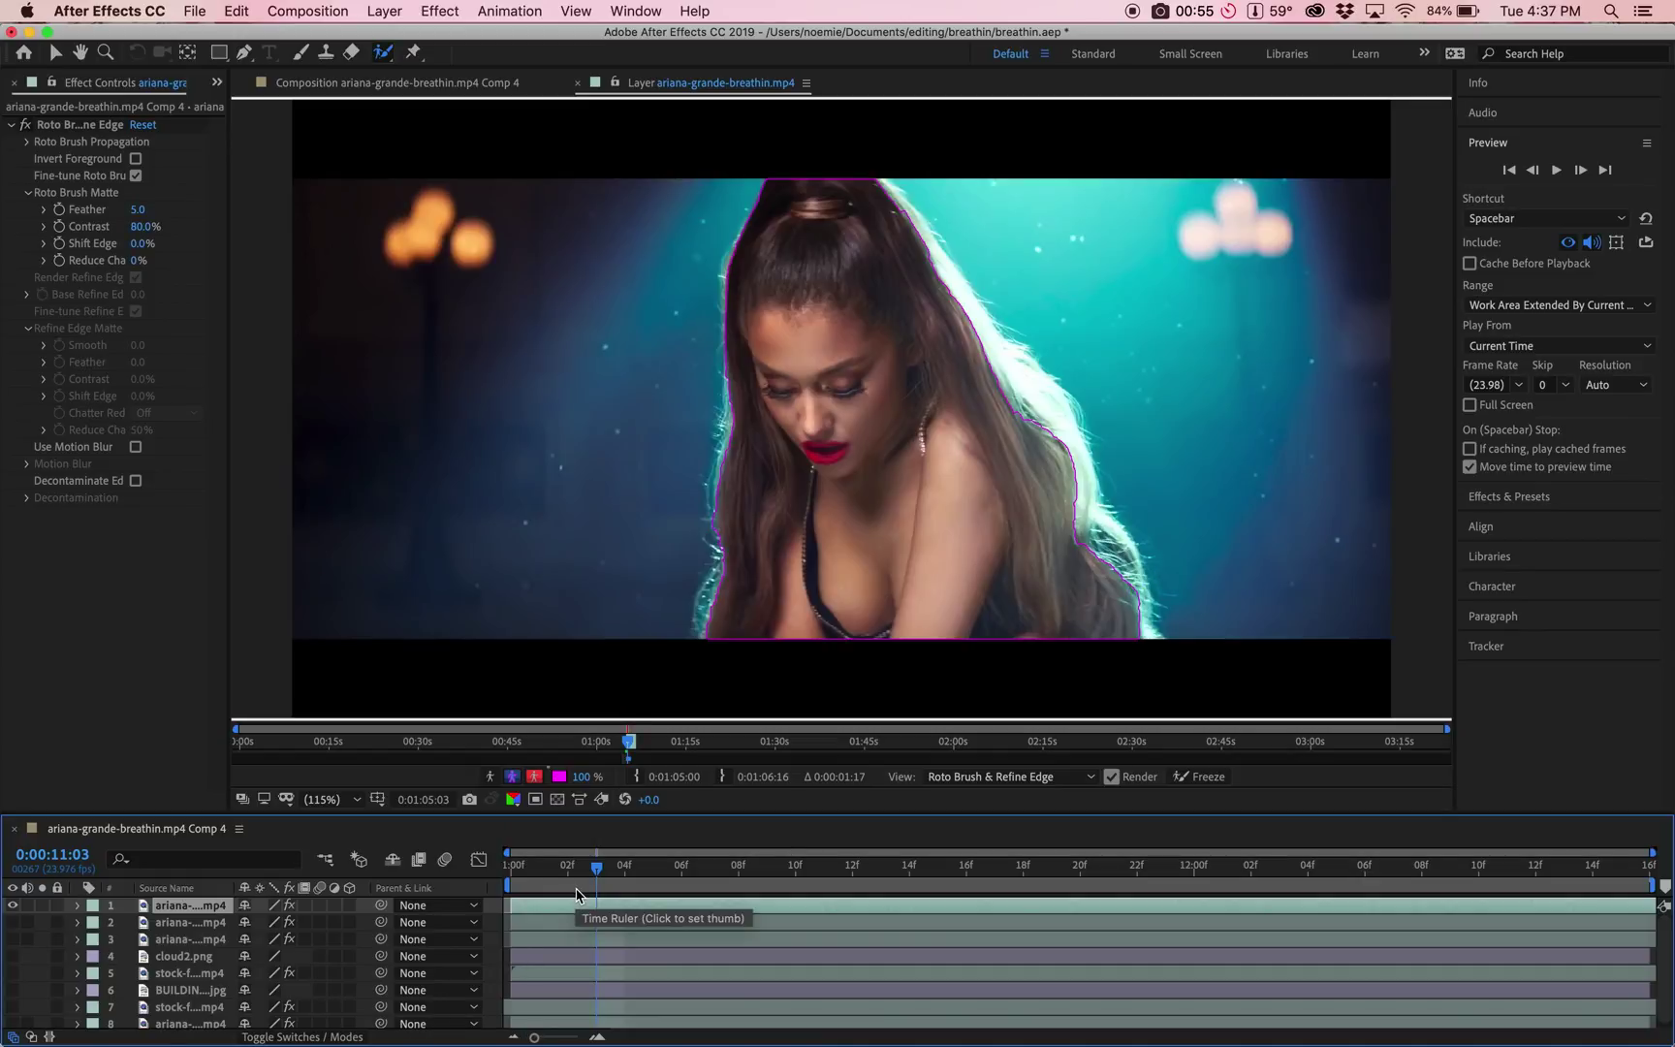
left_click_drag(570, 890, 489, 886)
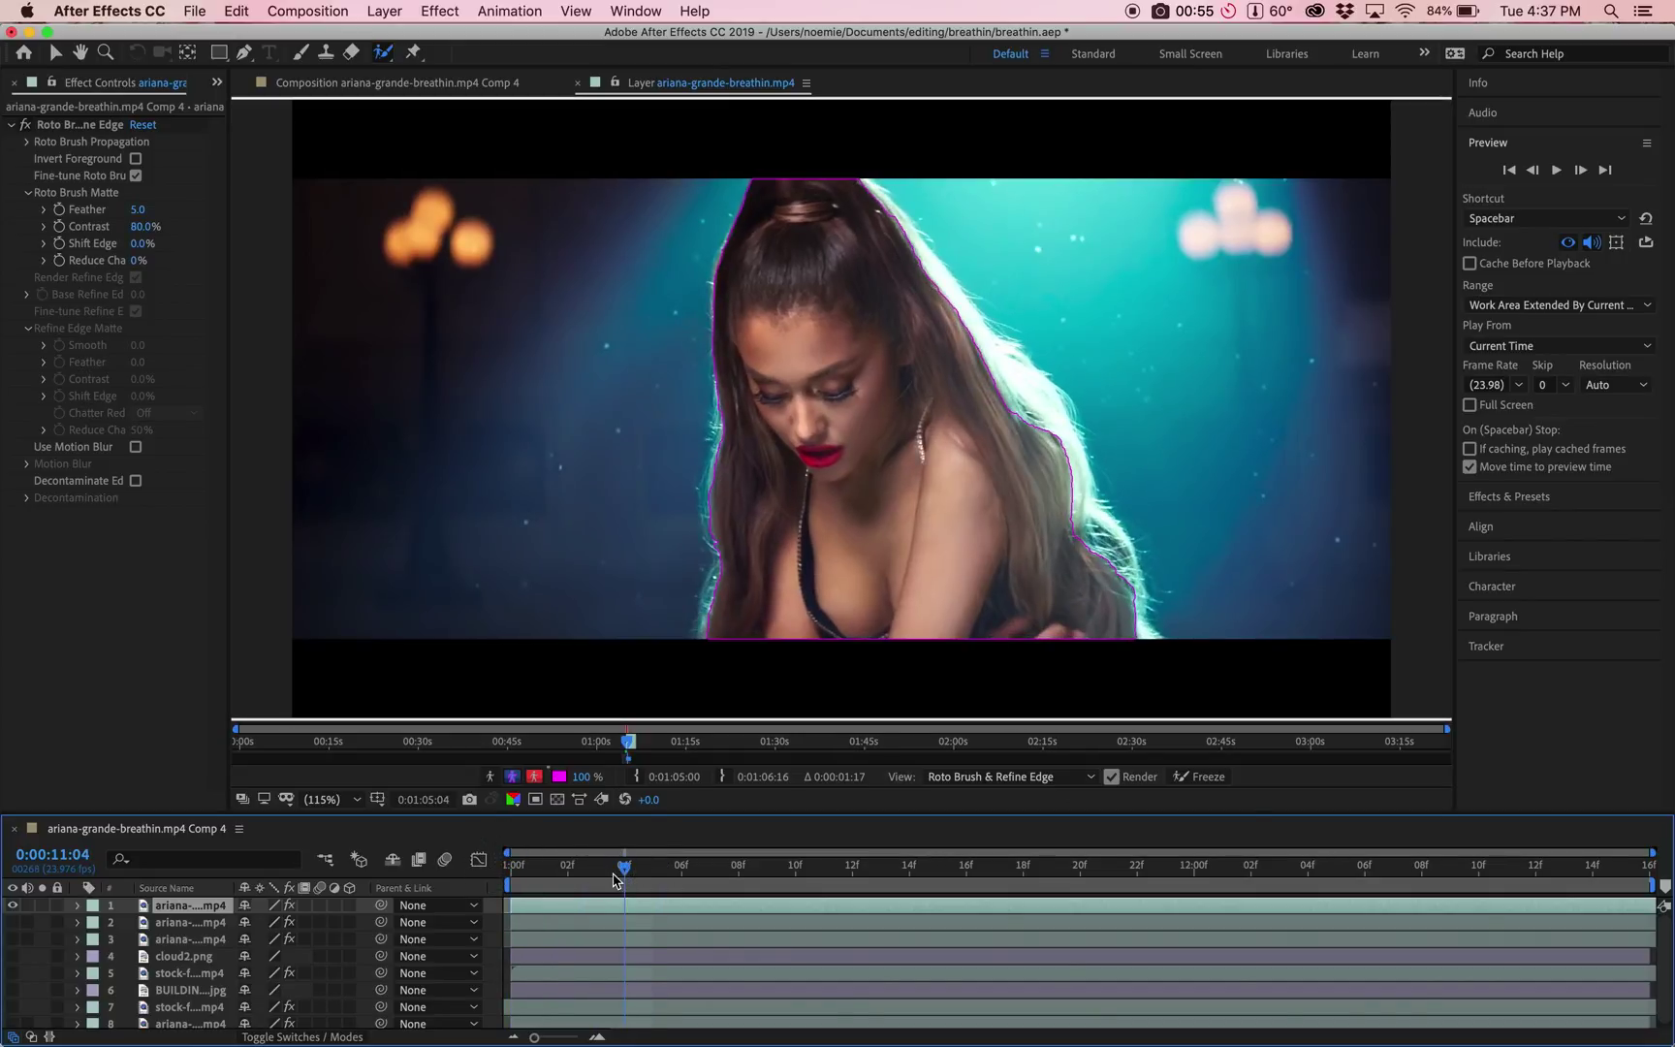
left_click(1583, 172)
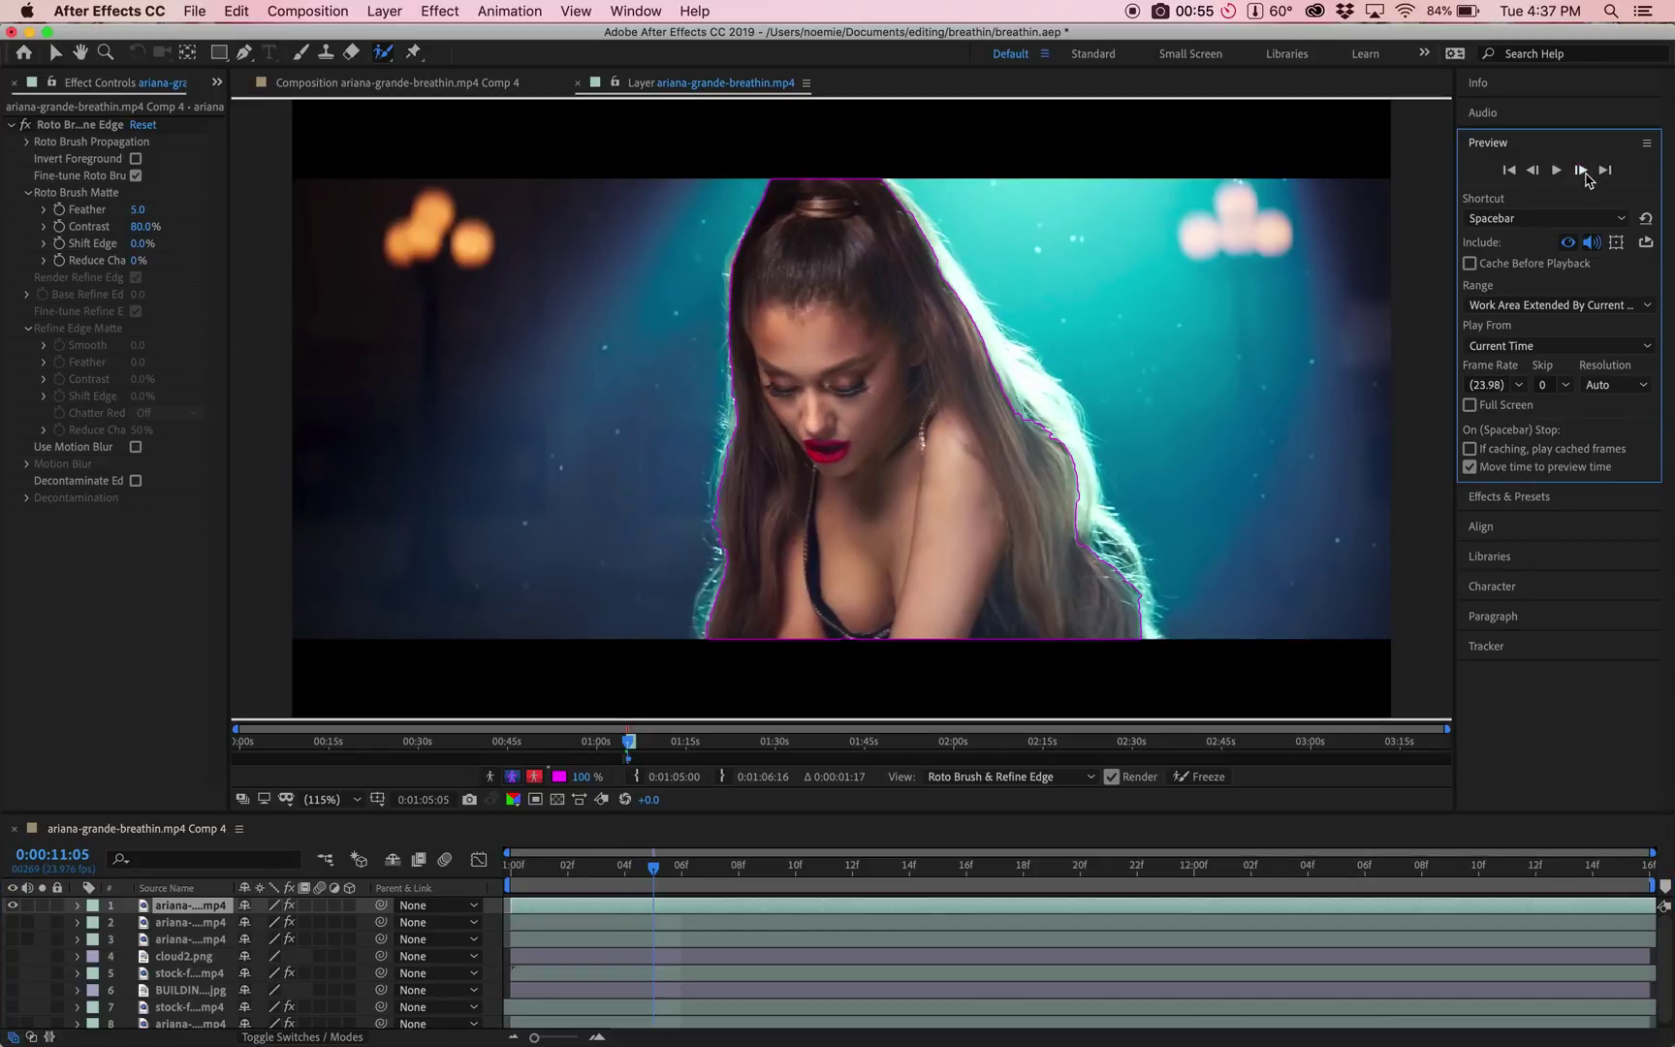
left_click(1583, 173)
left_click(1584, 172)
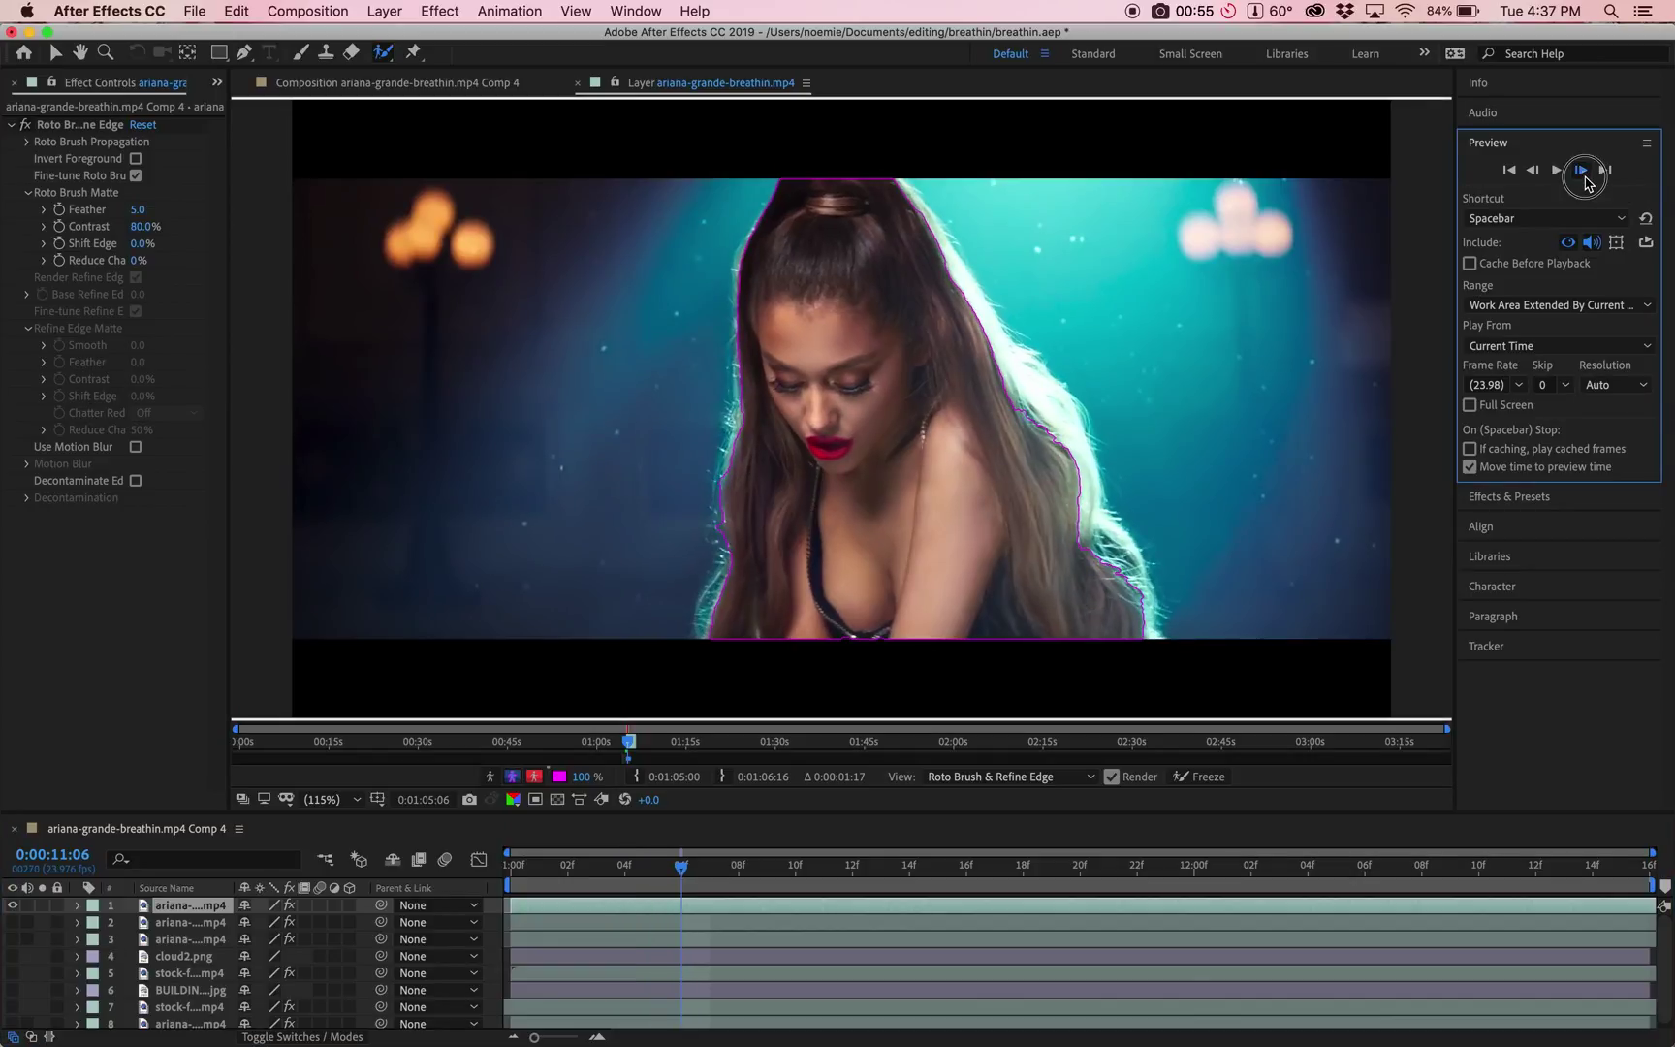
left_click(1584, 172)
left_click(1584, 174)
left_click(1584, 175)
left_click(1584, 174)
left_click(1584, 174)
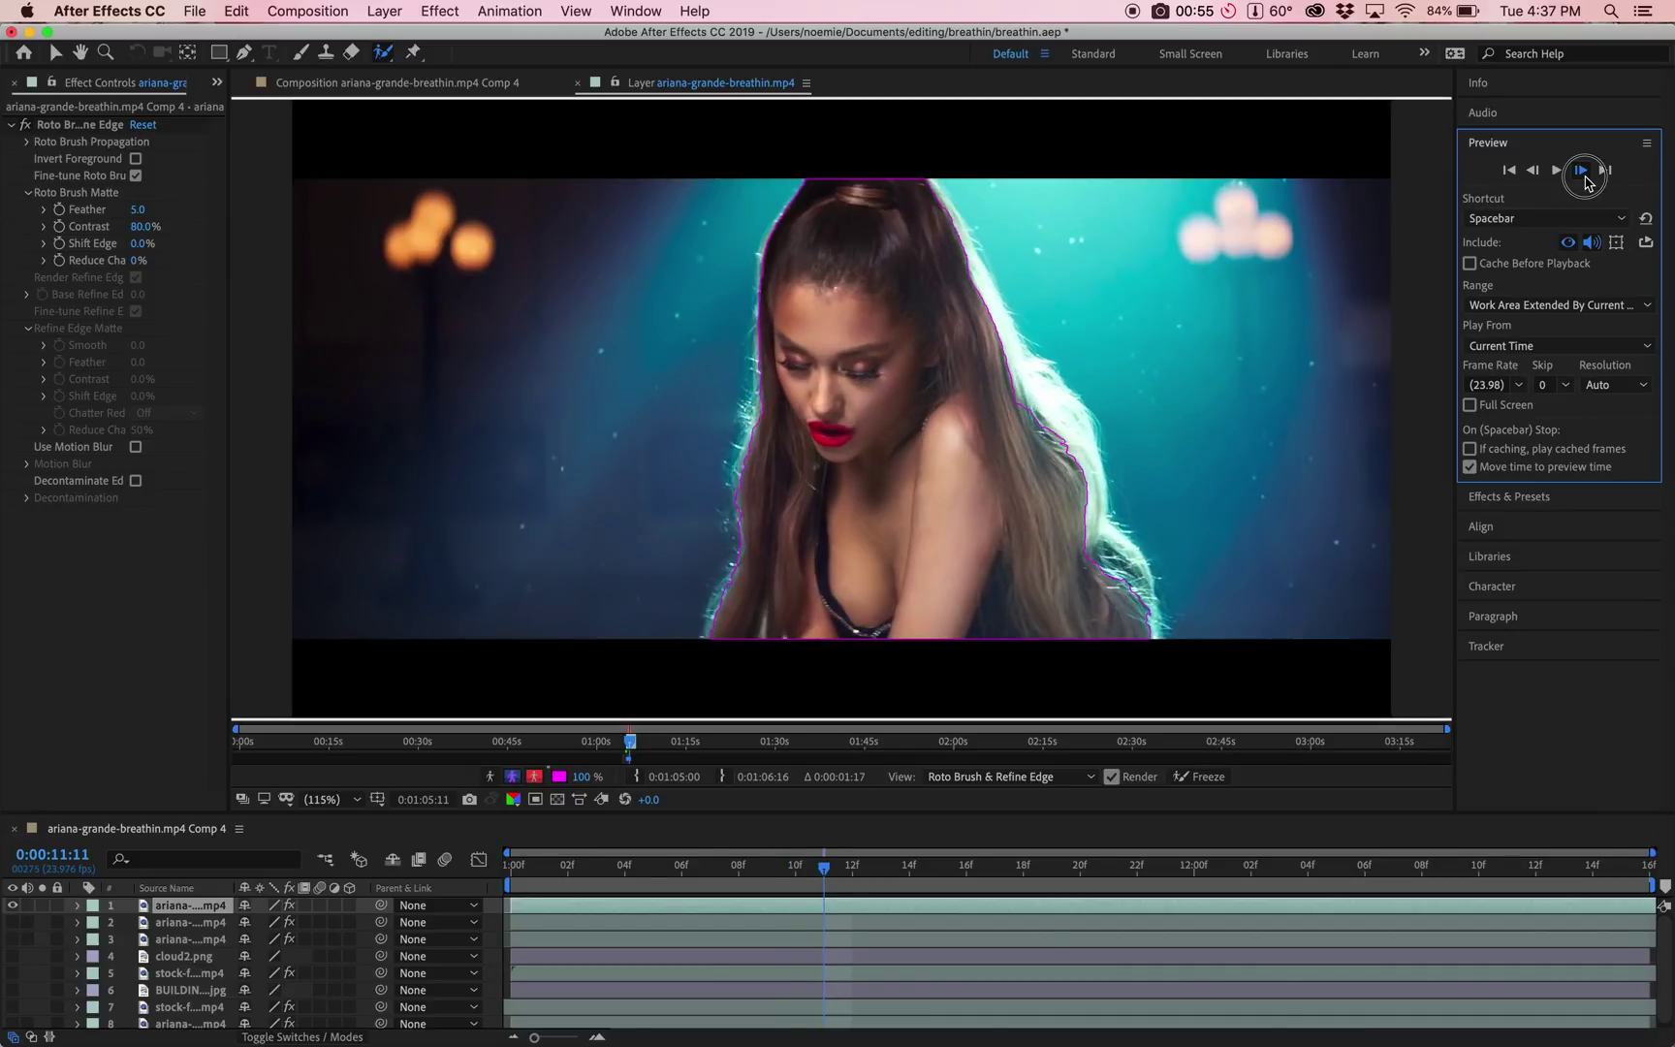
left_click(1584, 174)
left_click(1583, 175)
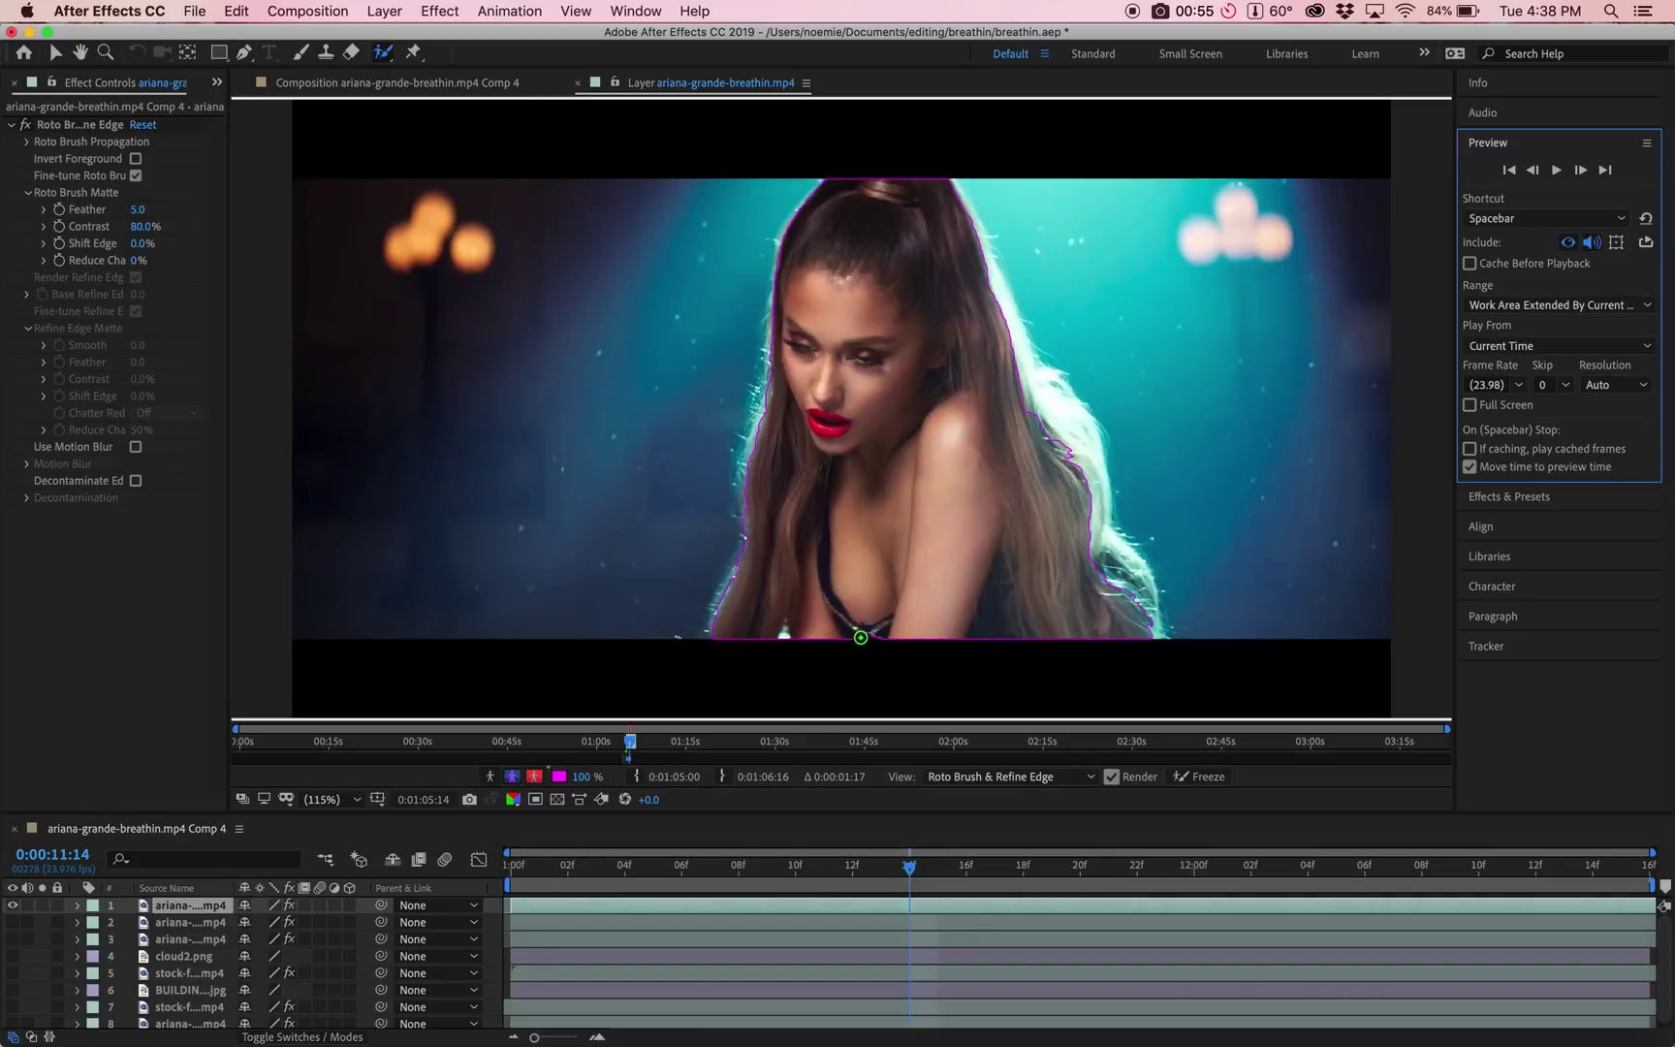
Step: Step back through the frames to find where the dress strap drops out of the matte
scroll(862, 635, "up", 5)
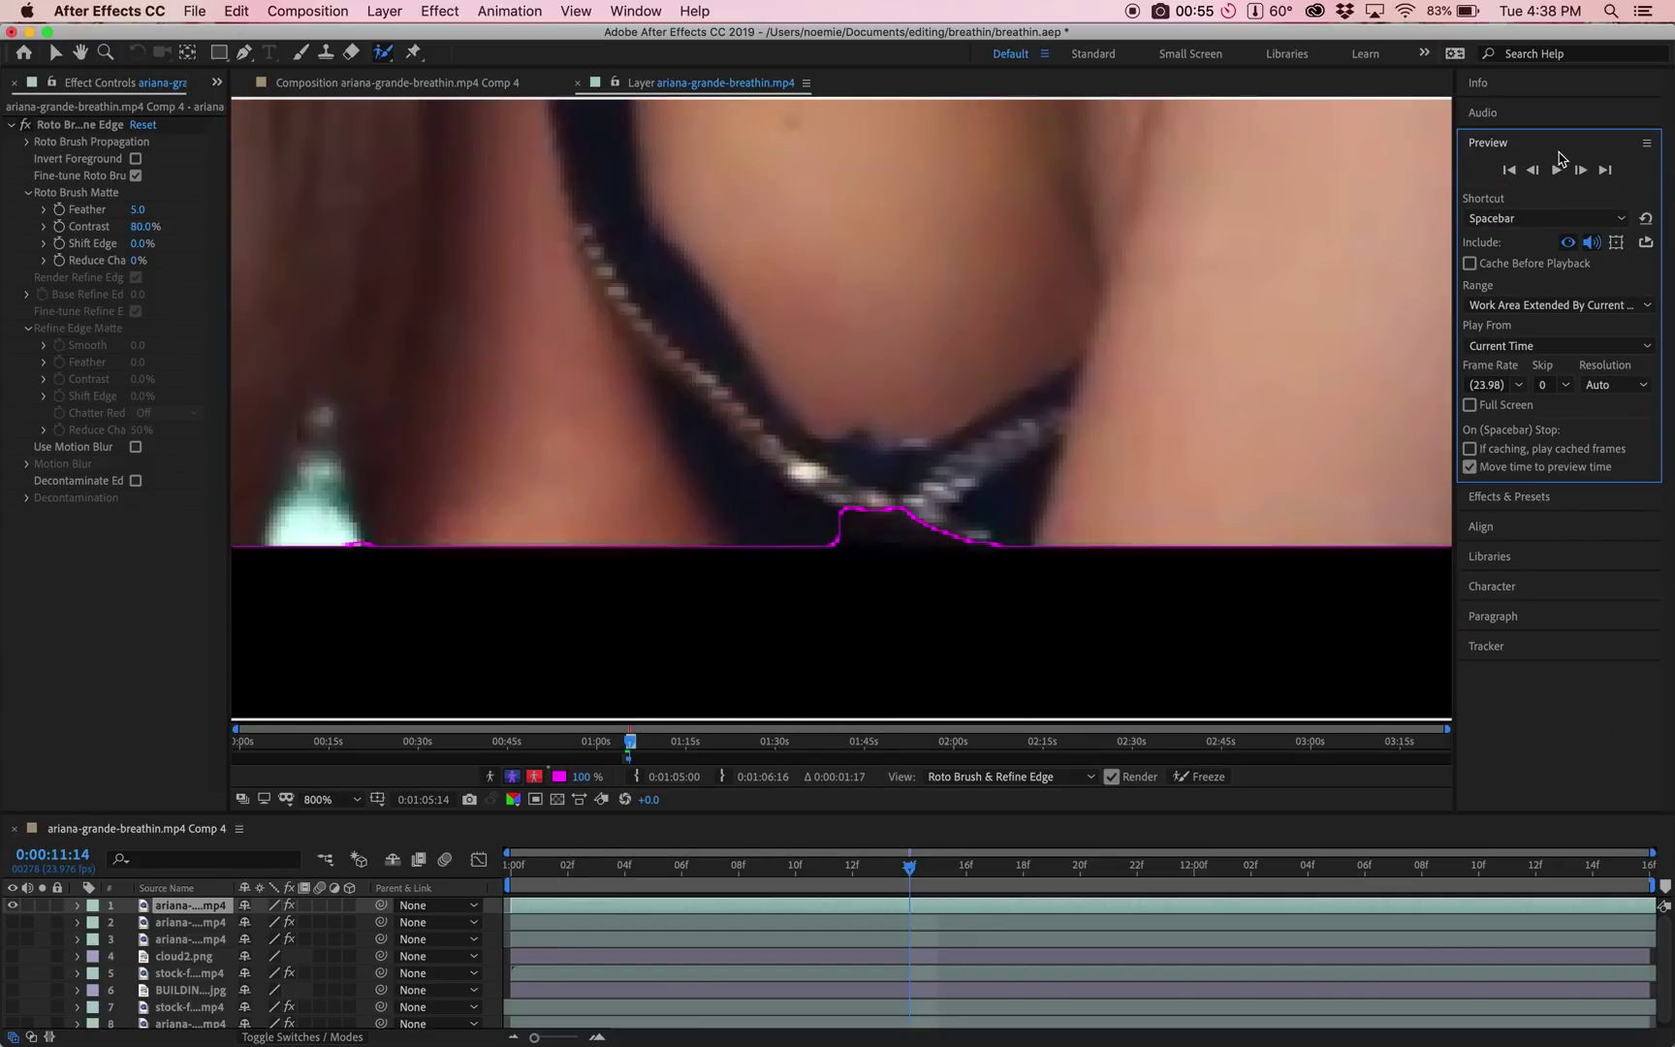
left_click(1532, 170)
left_click(1533, 170)
left_click(1533, 169)
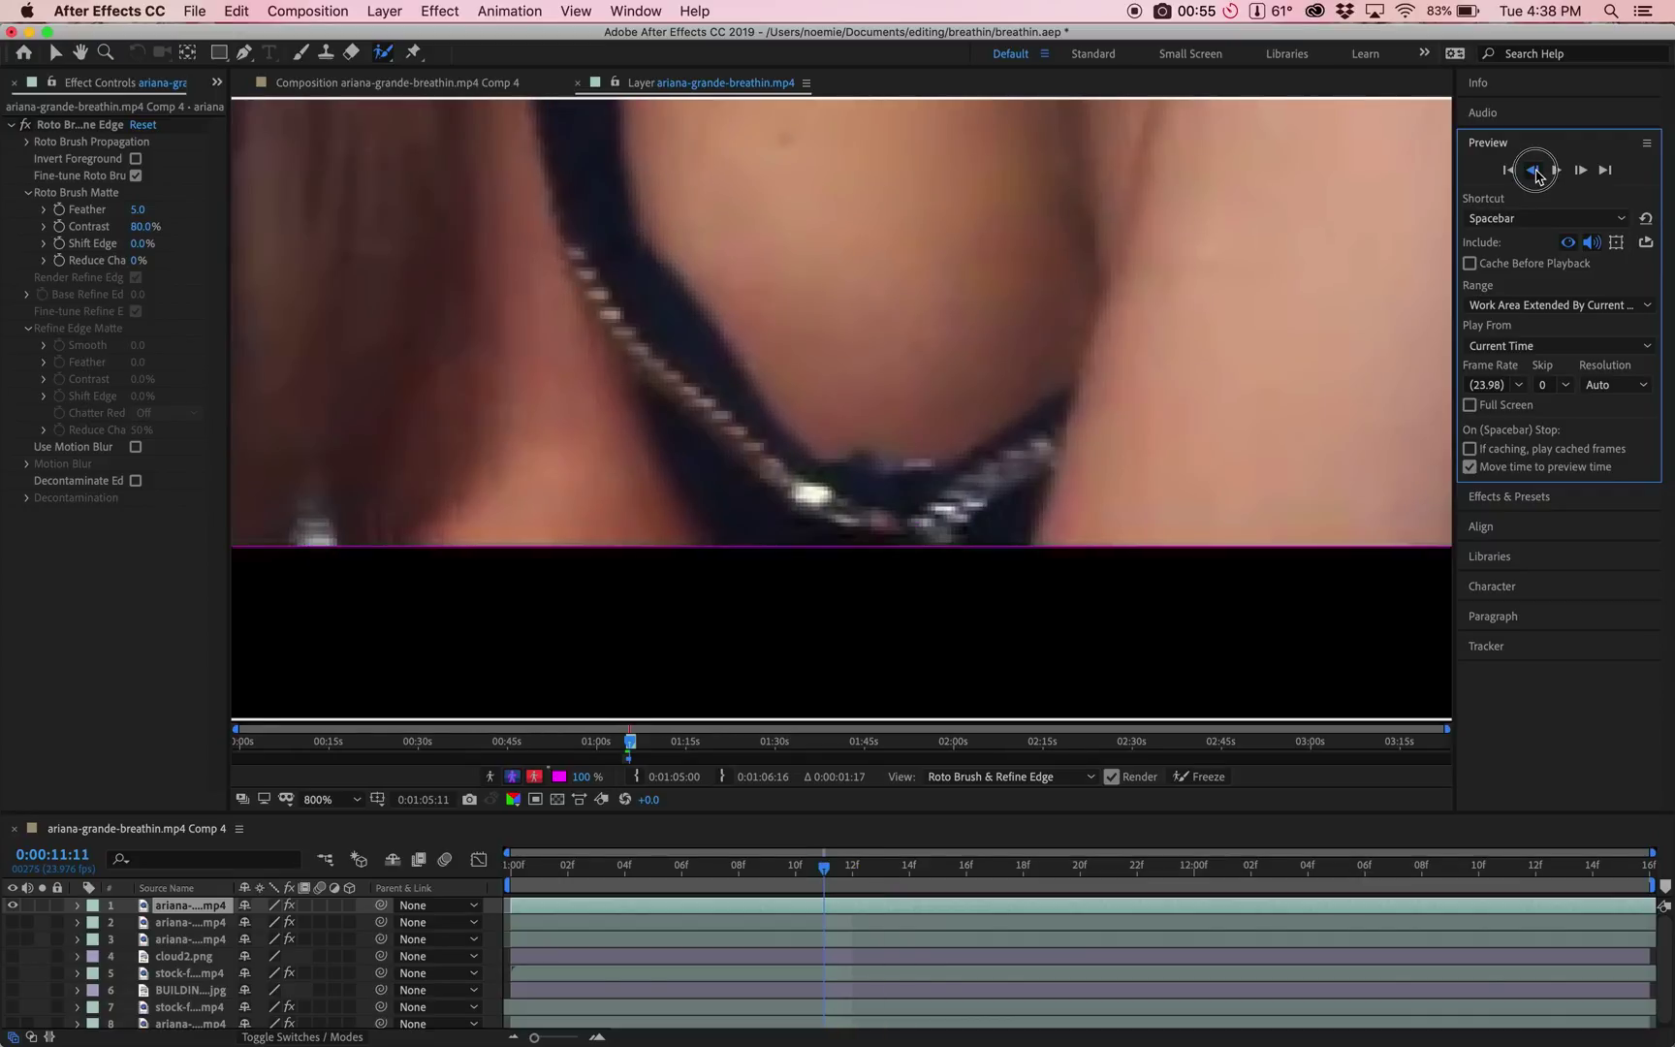
left_click(1535, 171)
left_click(1533, 170)
left_click(1532, 170)
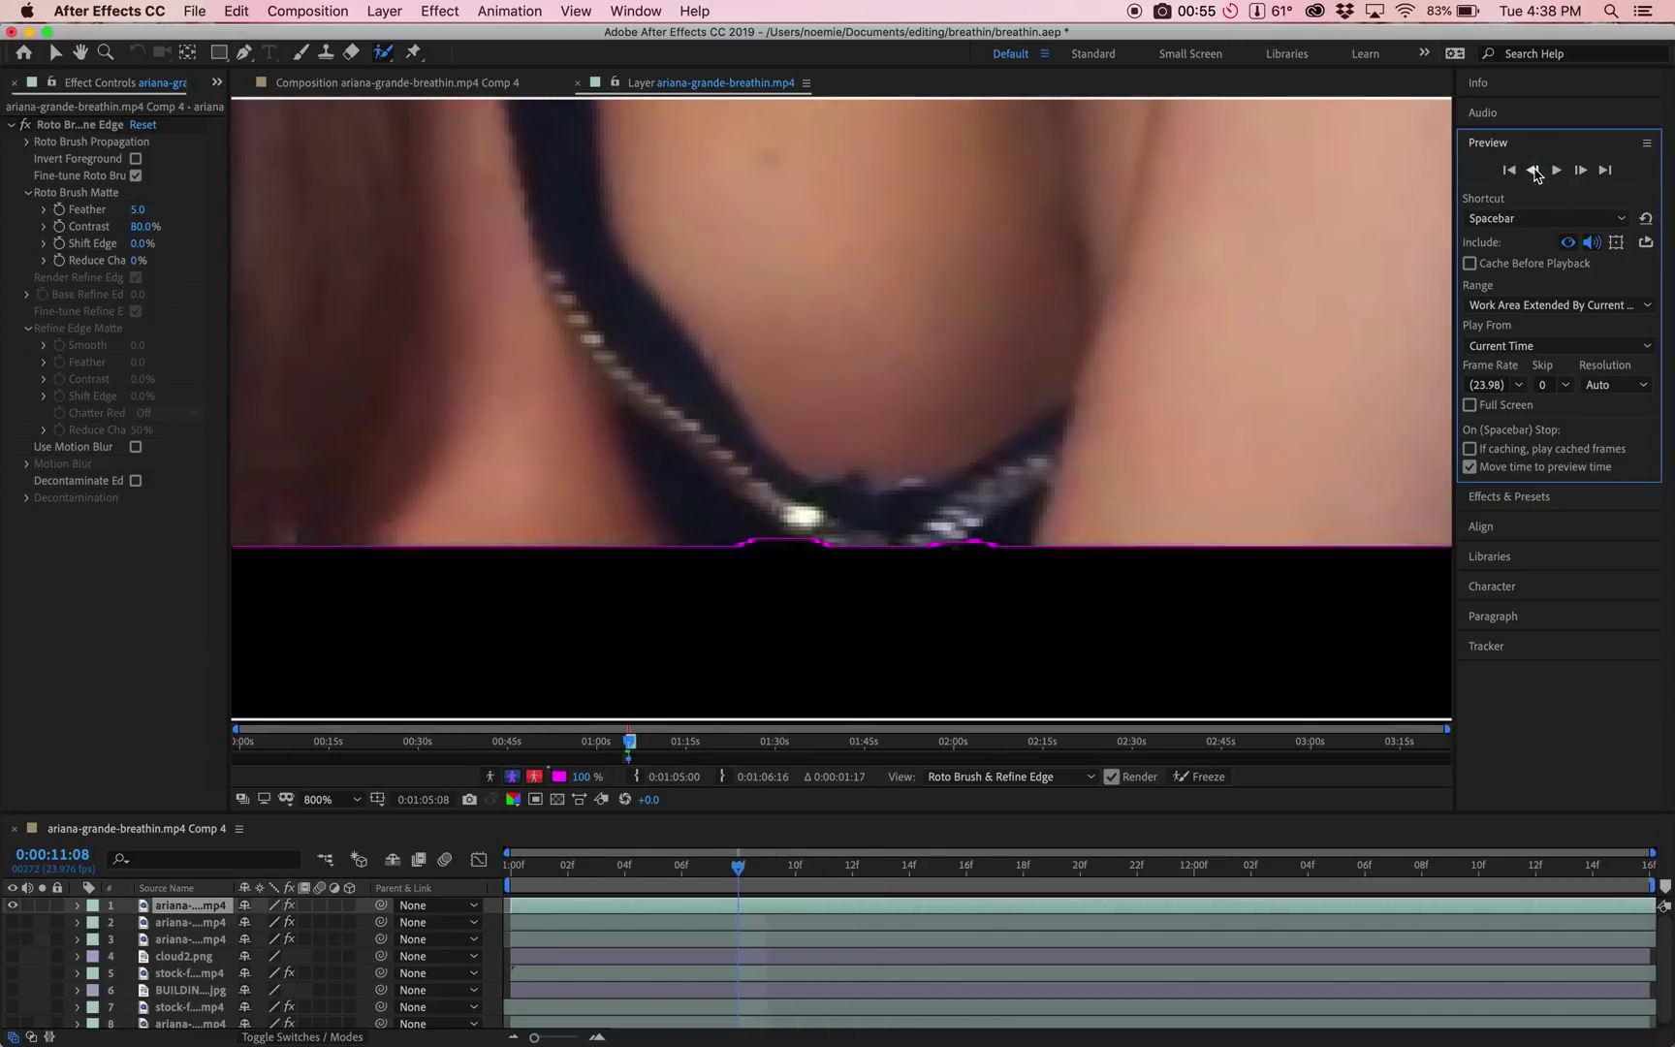
left_click(1533, 169)
left_click(1533, 170)
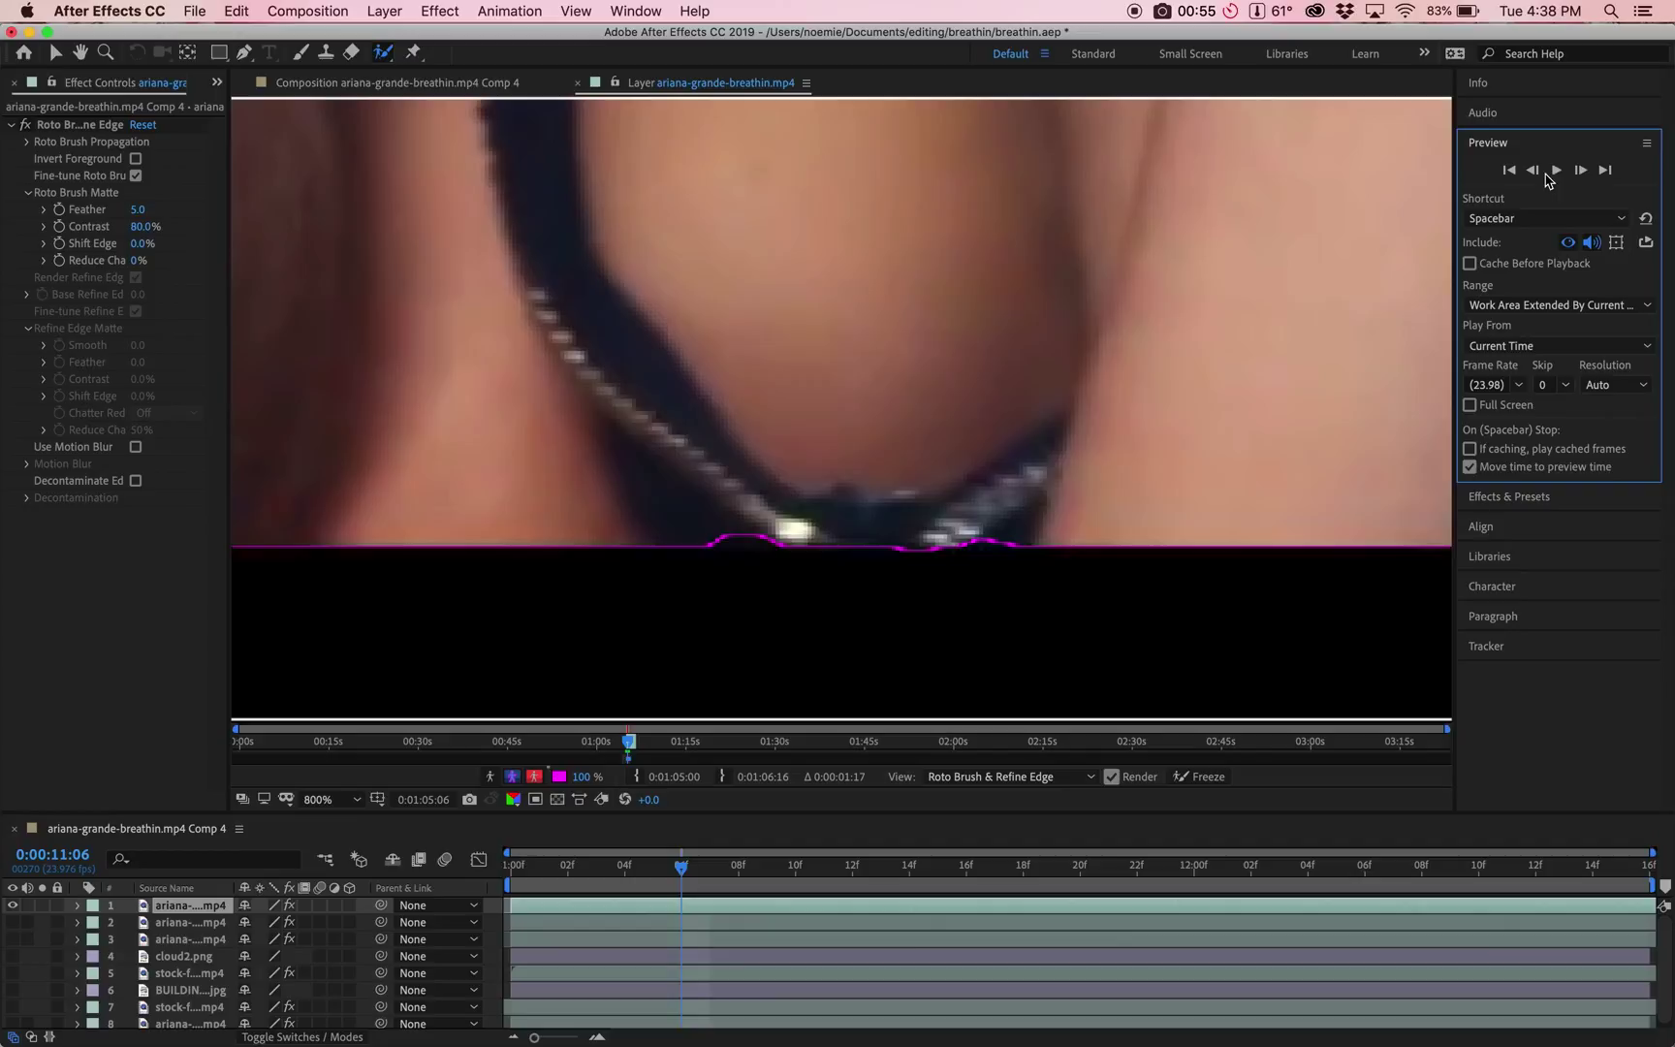
left_click(1533, 171)
left_click(1532, 171)
left_click(1533, 171)
left_click(1532, 171)
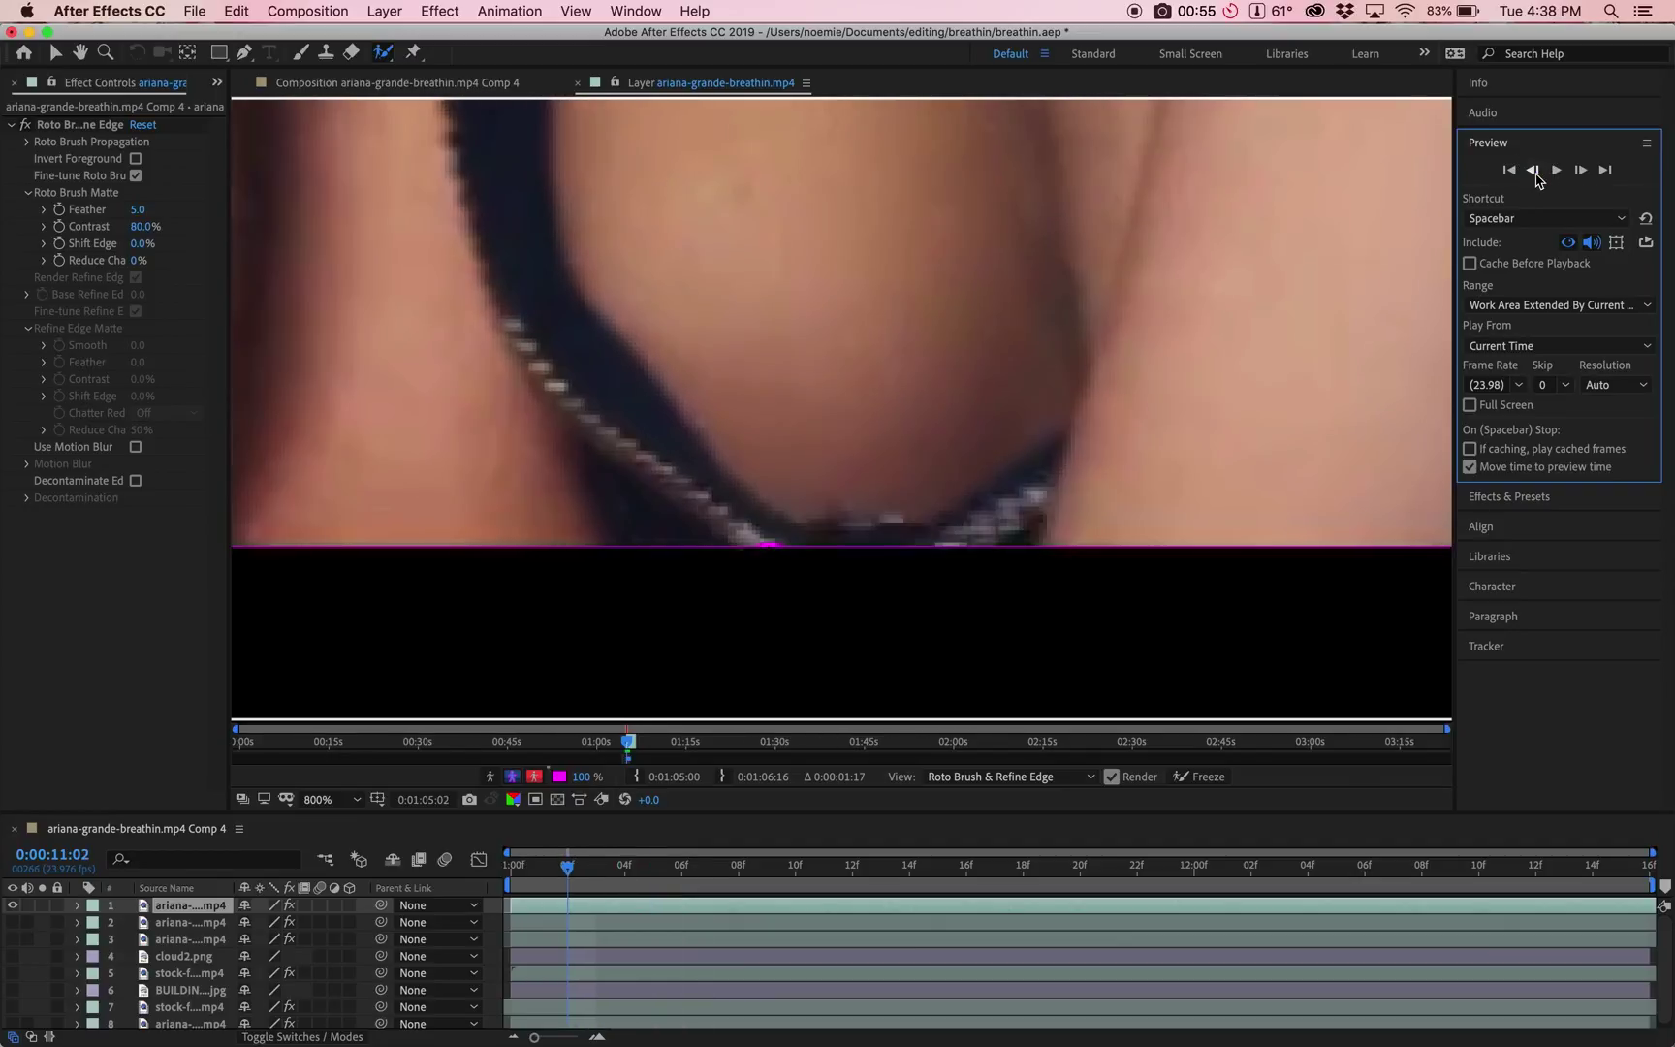
left_click(1580, 171)
left_click(1580, 171)
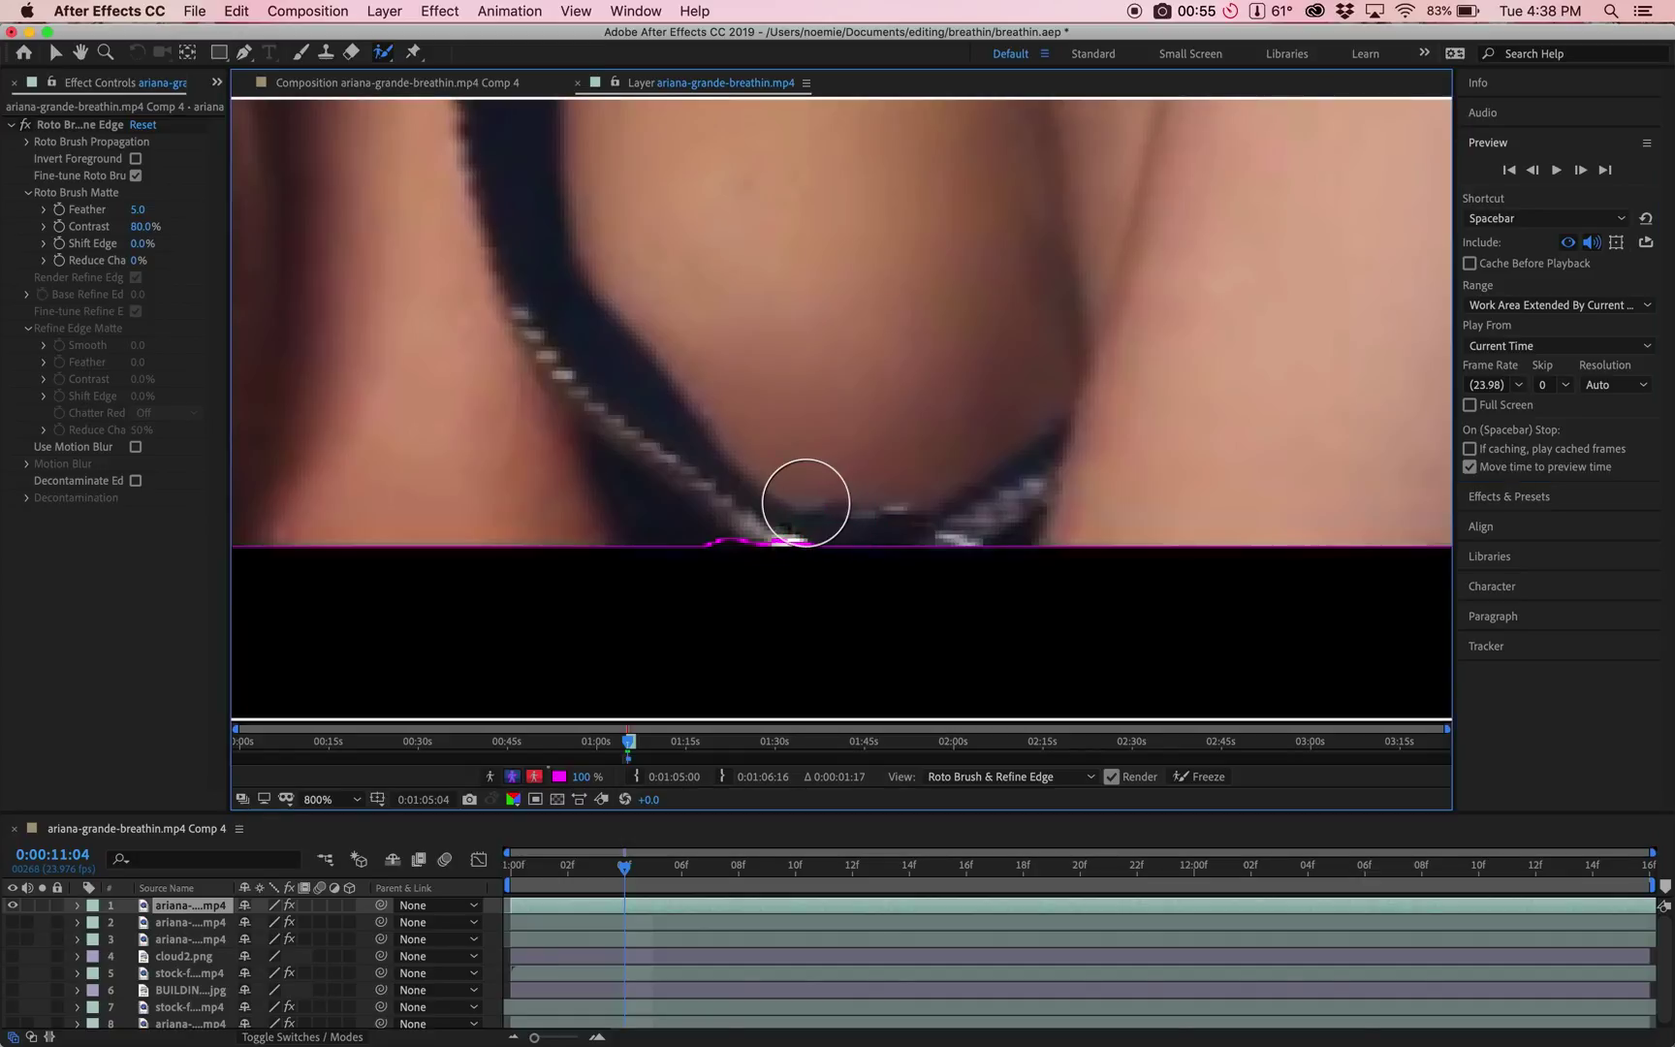
Step: Shrink the Roto Brush and paint the strap into the matte on frames 0:00:11:04–0:00:11:06
left_click_drag(806, 502, 794, 488)
left_click_drag(703, 526, 793, 532)
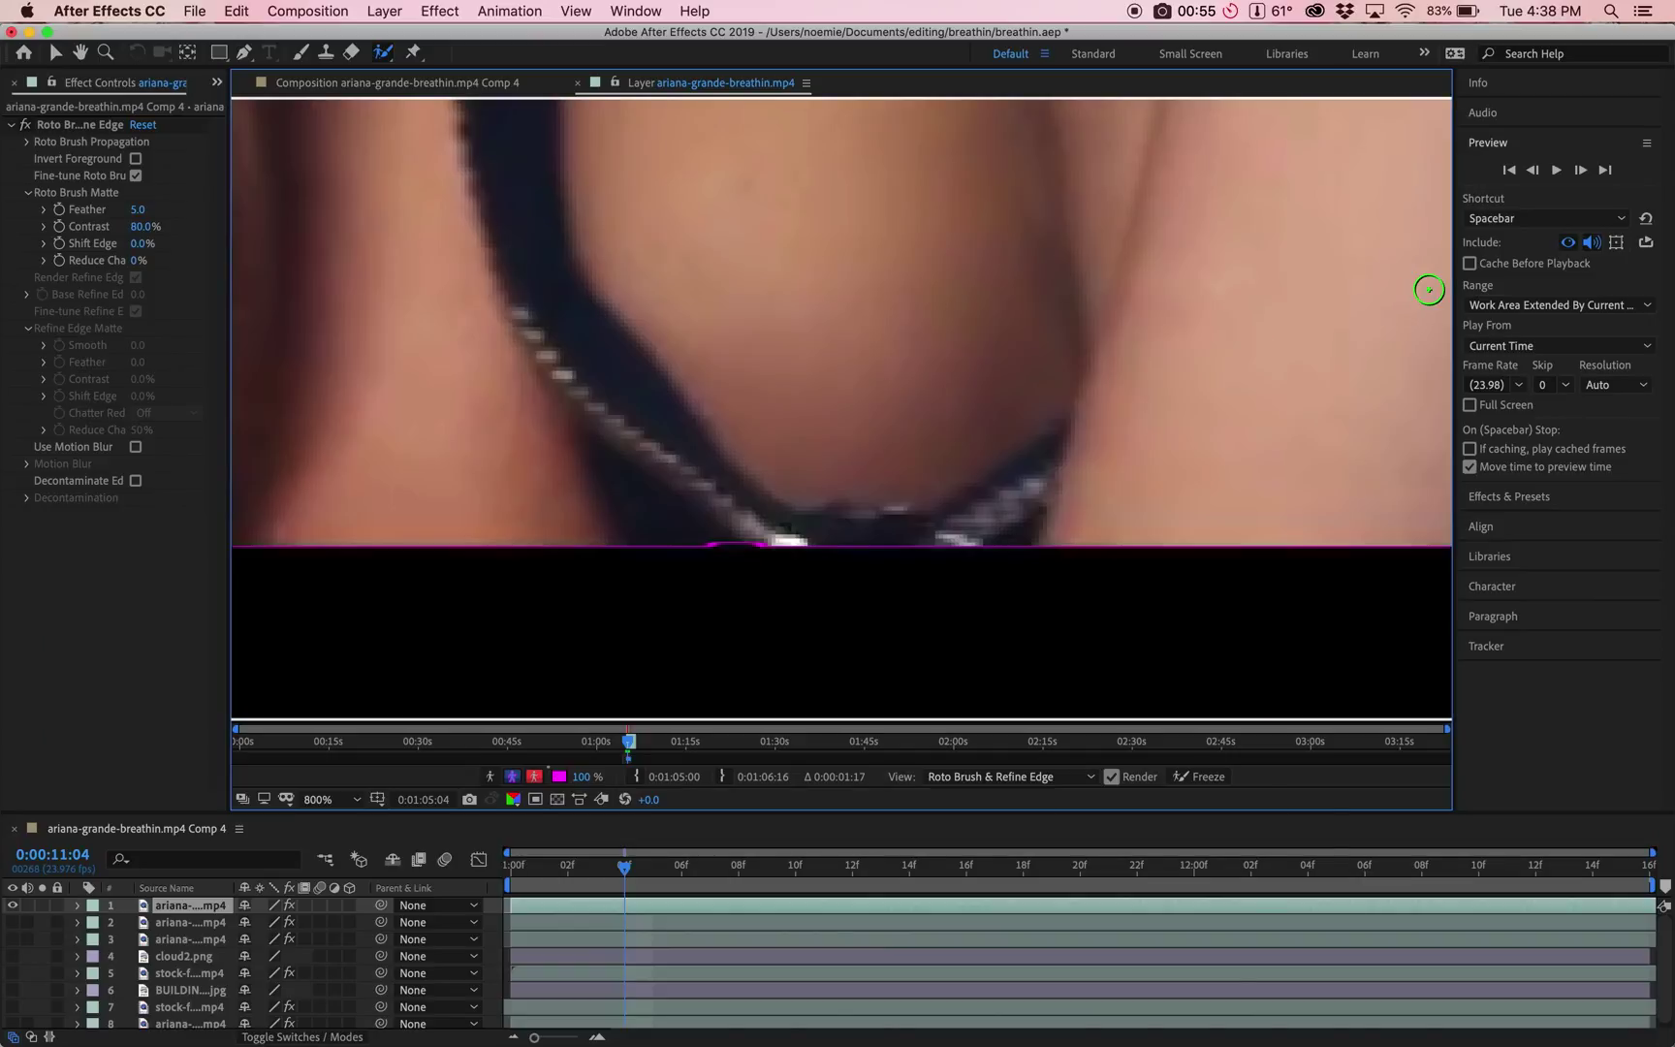
left_click(1581, 171)
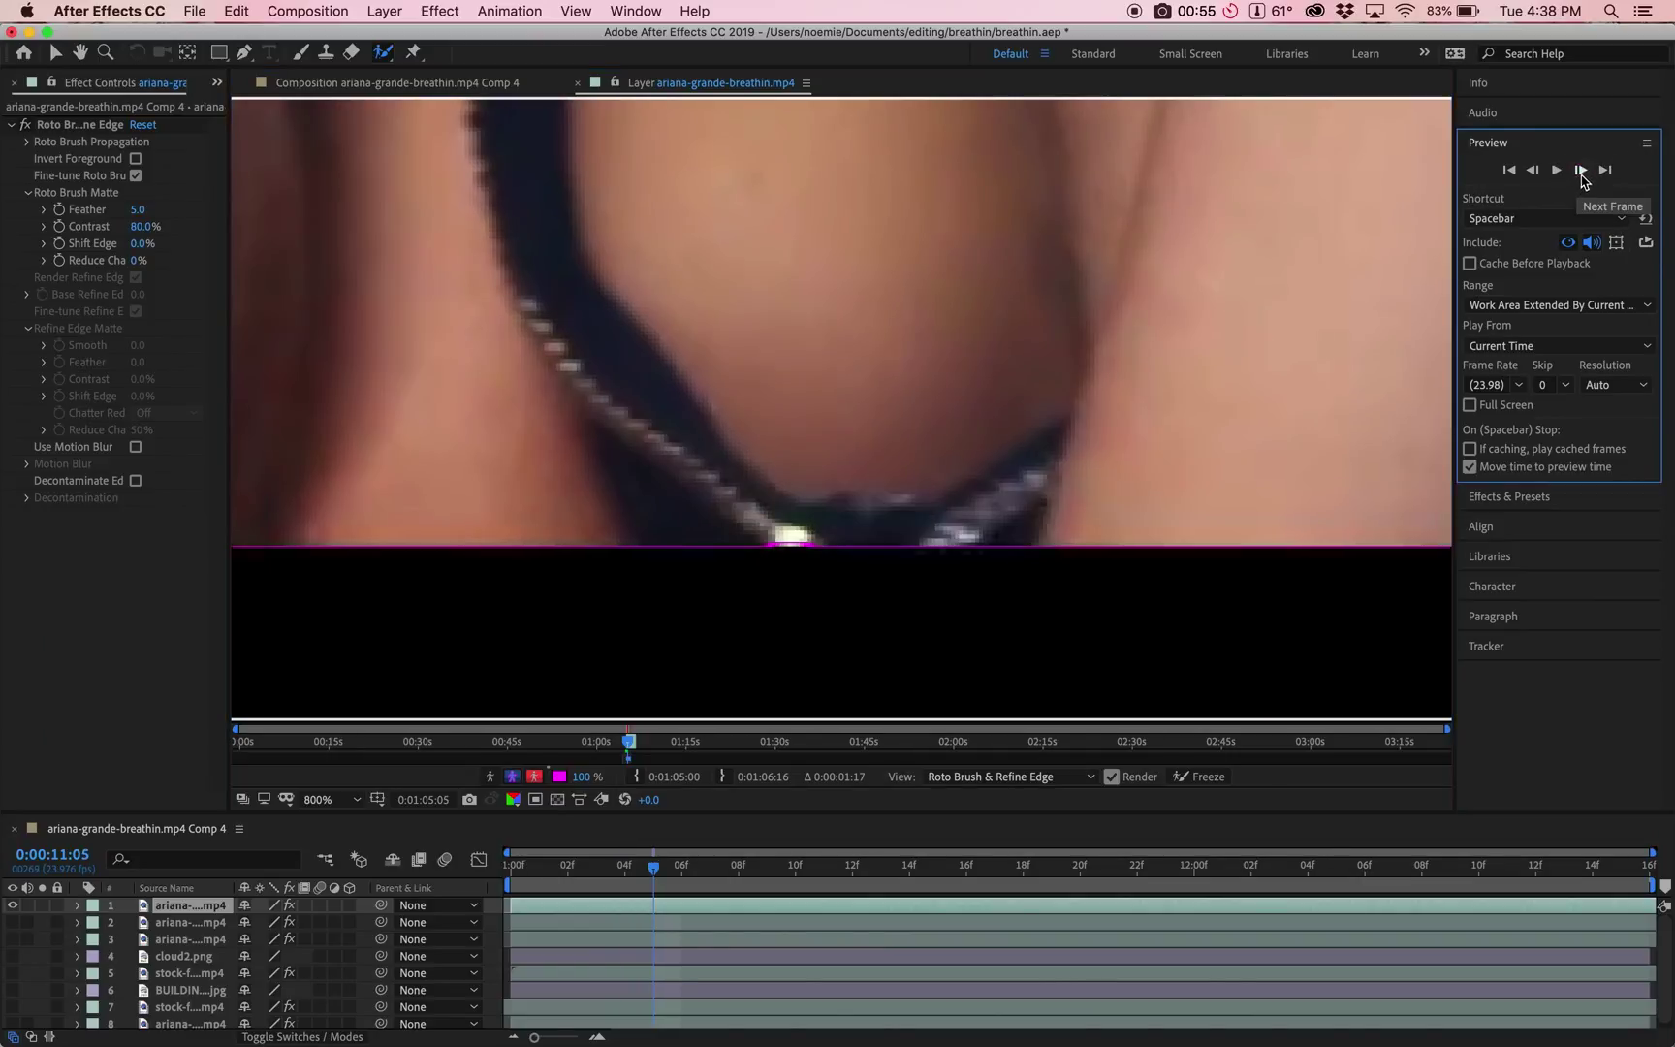
left_click_drag(765, 529, 826, 529)
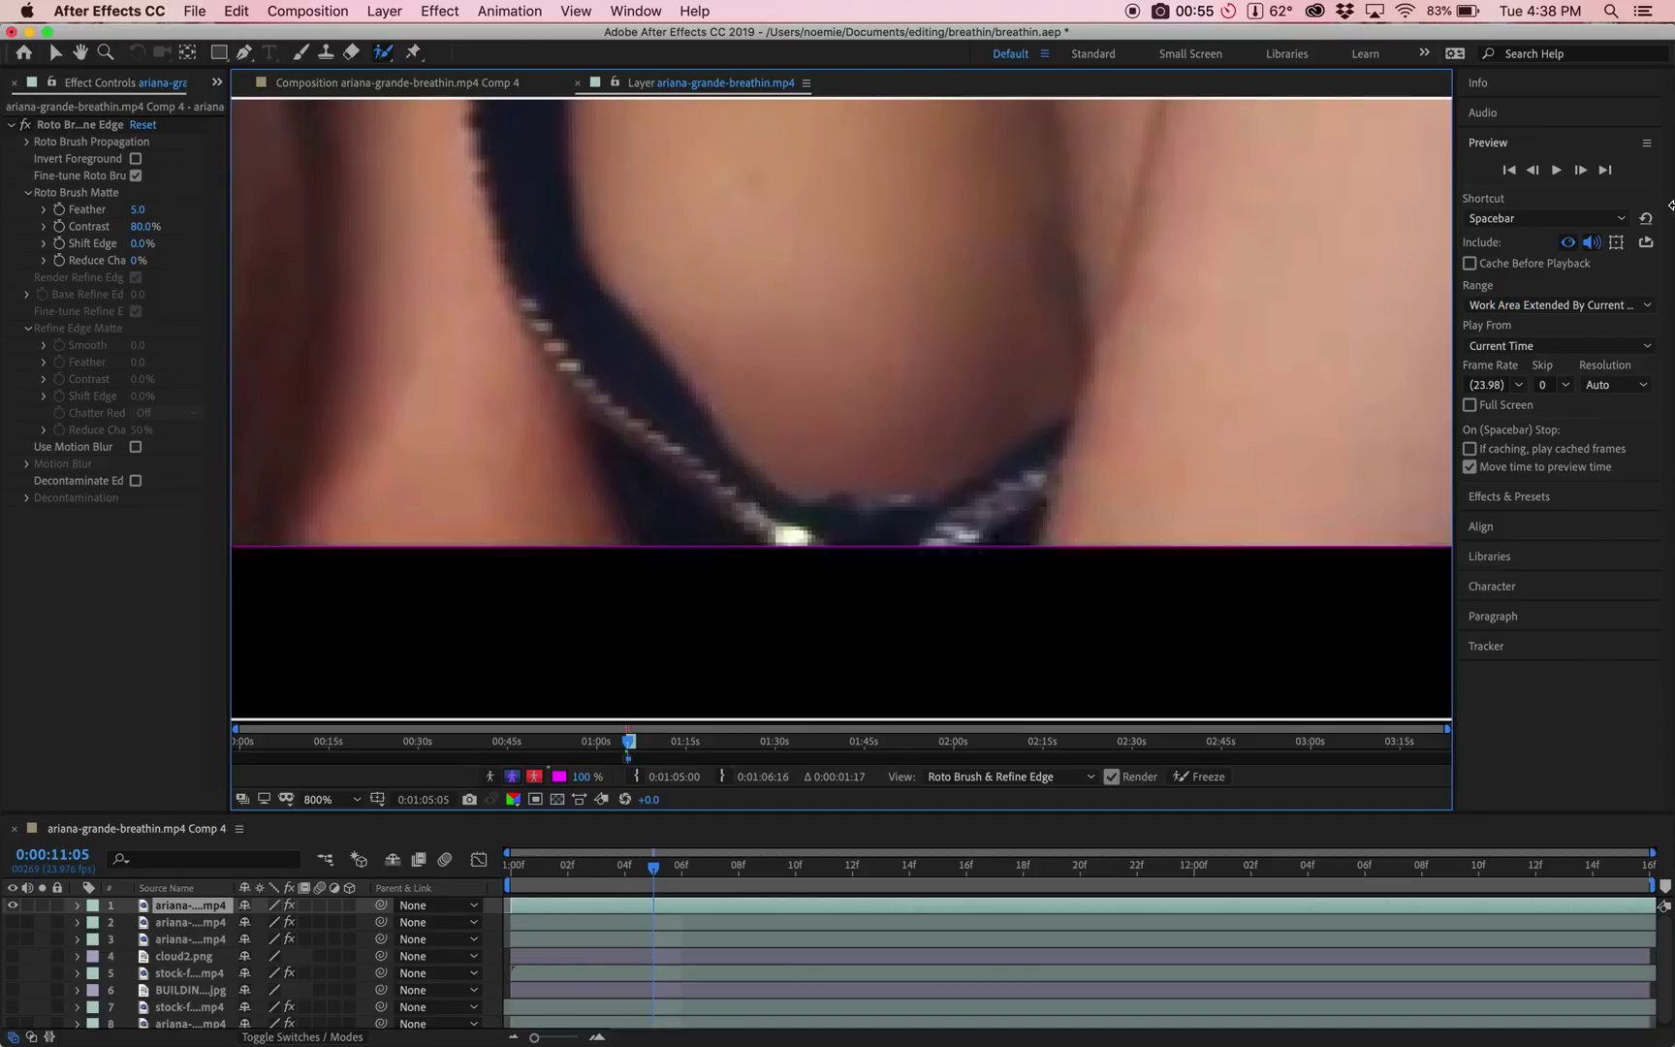
left_click(1582, 170)
left_click_drag(717, 530, 781, 534)
Step: Step further ahead and paint the strap into the matte on two later frames
left_click(1582, 171)
left_click(1582, 170)
left_click(1582, 171)
left_click(1582, 171)
left_click(1582, 171)
left_click(1582, 171)
left_click(1582, 171)
left_click_drag(926, 514, 809, 533)
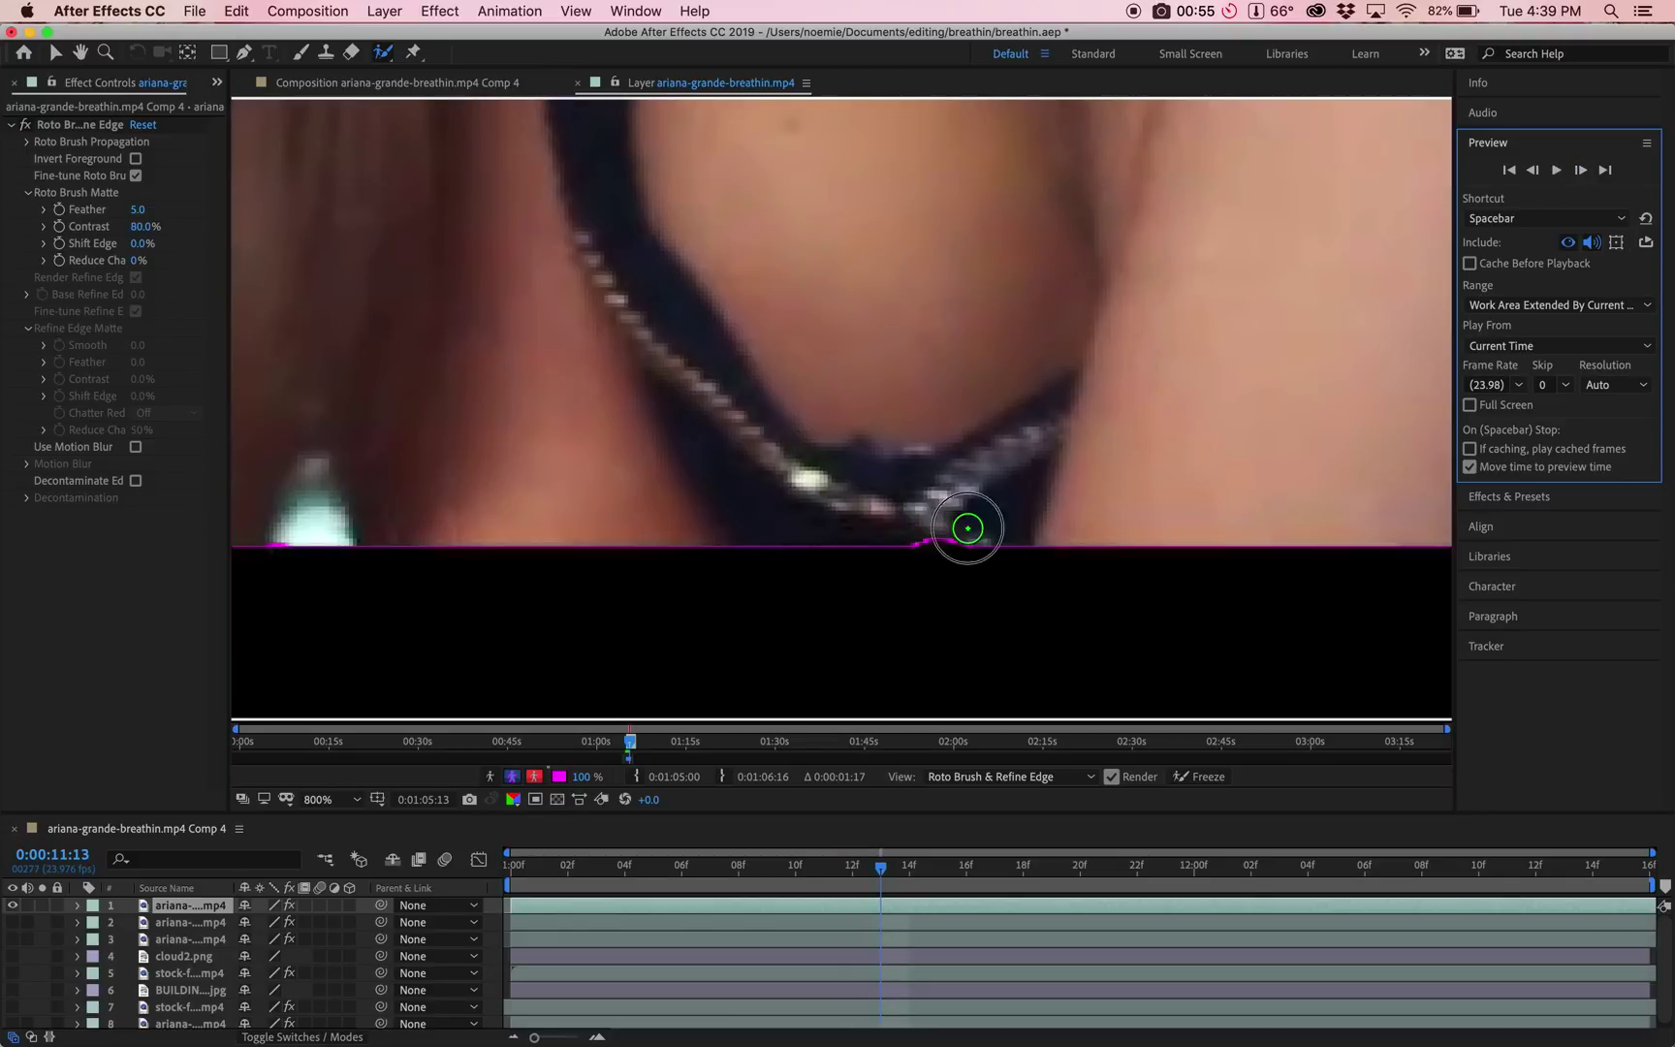
left_click(1582, 171)
left_click_drag(1009, 524, 921, 531)
left_click(1582, 171)
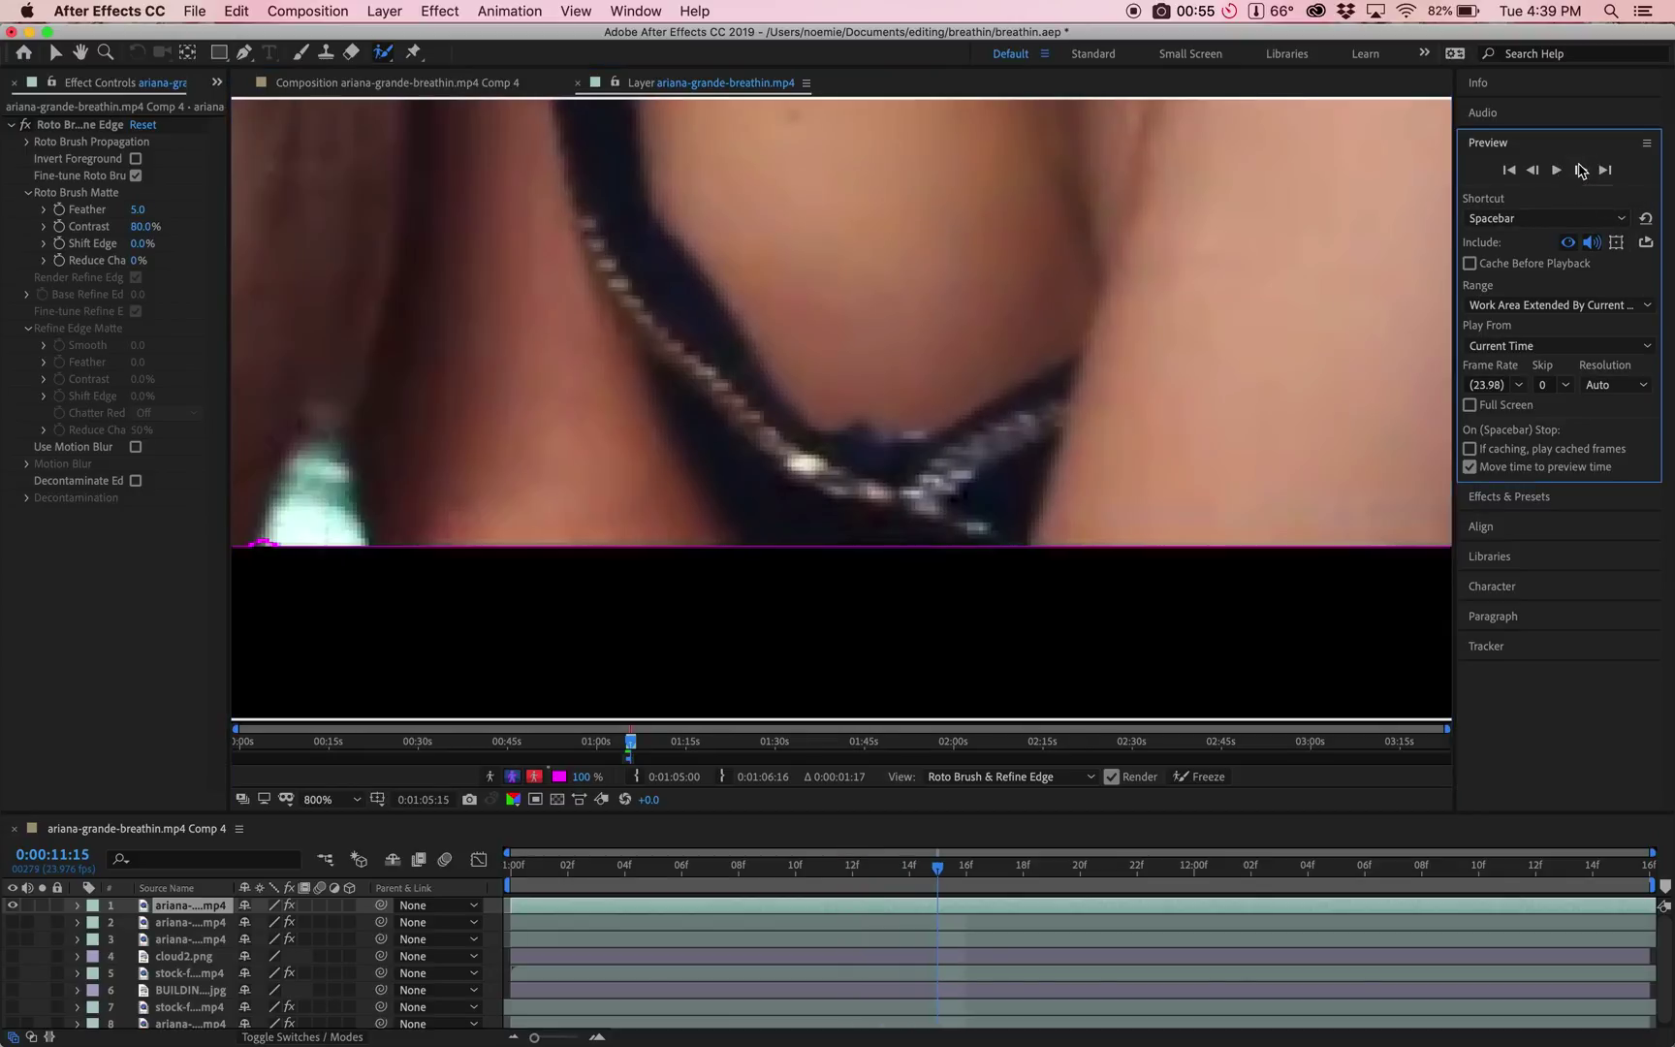
left_click(1582, 170)
left_click(1582, 171)
left_click(330, 799)
Step: Fit the whole frame in the viewer and advance through the frames reviewing the matte
left_click(335, 536)
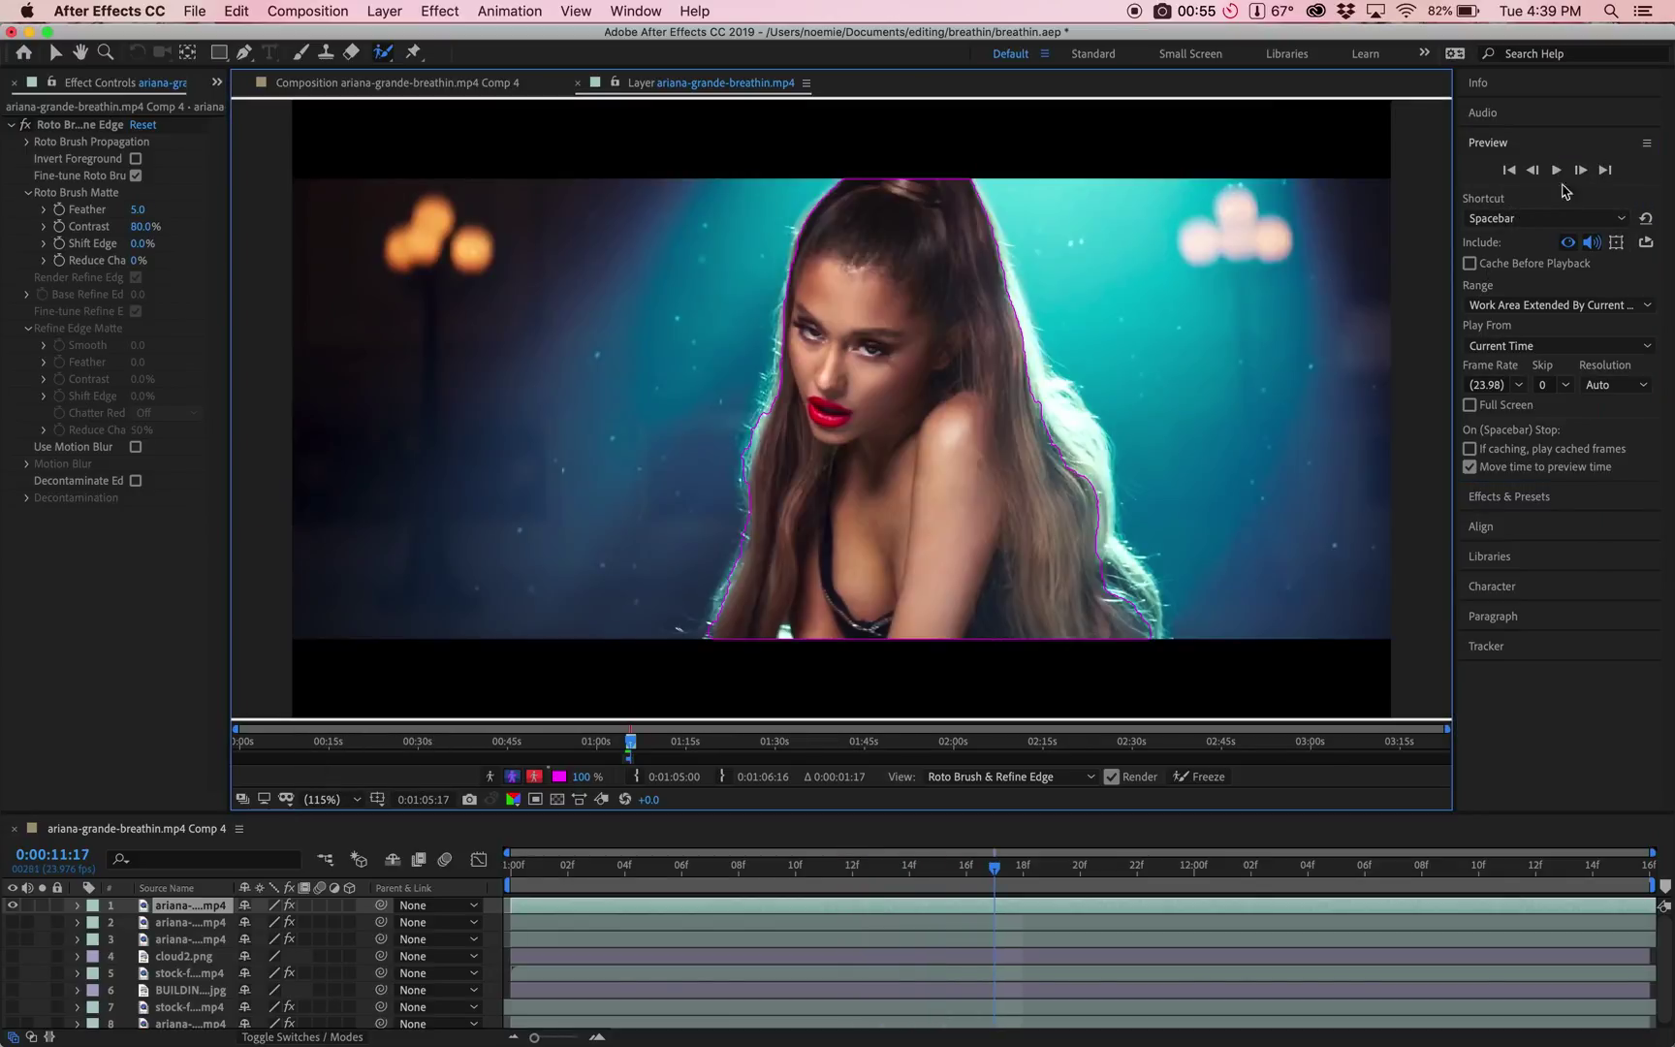
double_click(1582, 171)
double_click(1582, 170)
left_click(1582, 171)
double_click(1582, 171)
double_click(1582, 170)
left_click(1582, 171)
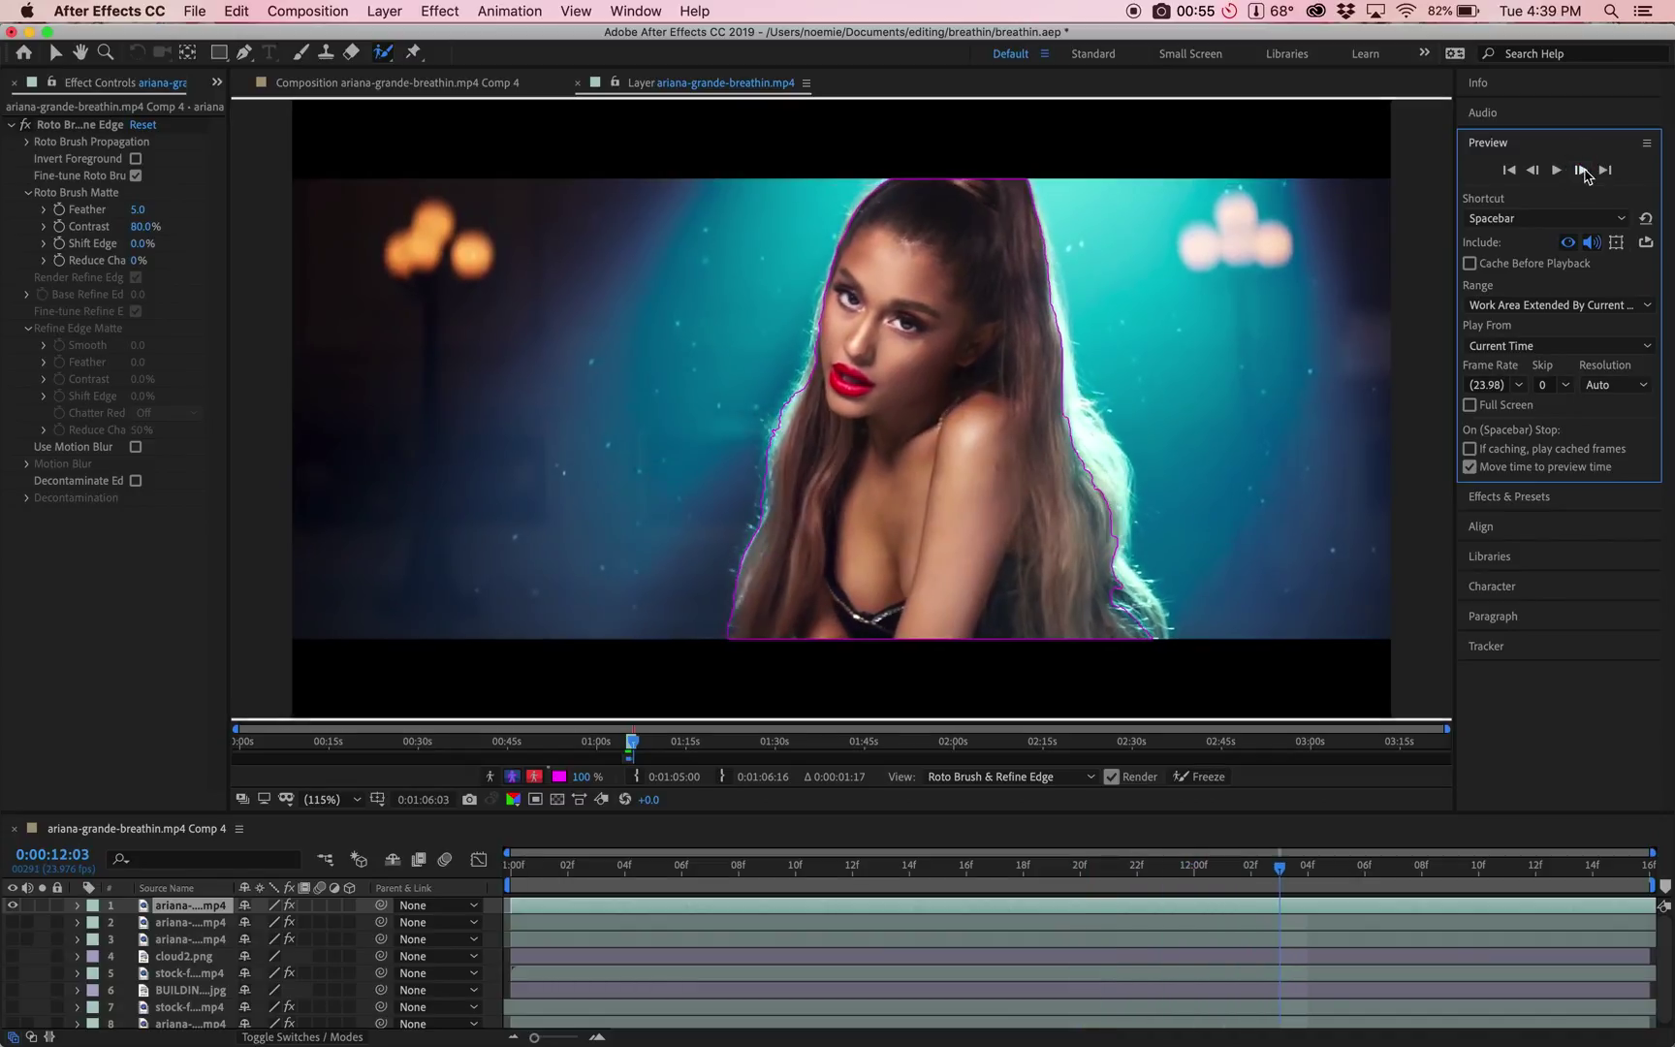
double_click(1582, 171)
double_click(1582, 171)
double_click(1582, 170)
double_click(1582, 171)
left_click(1581, 170)
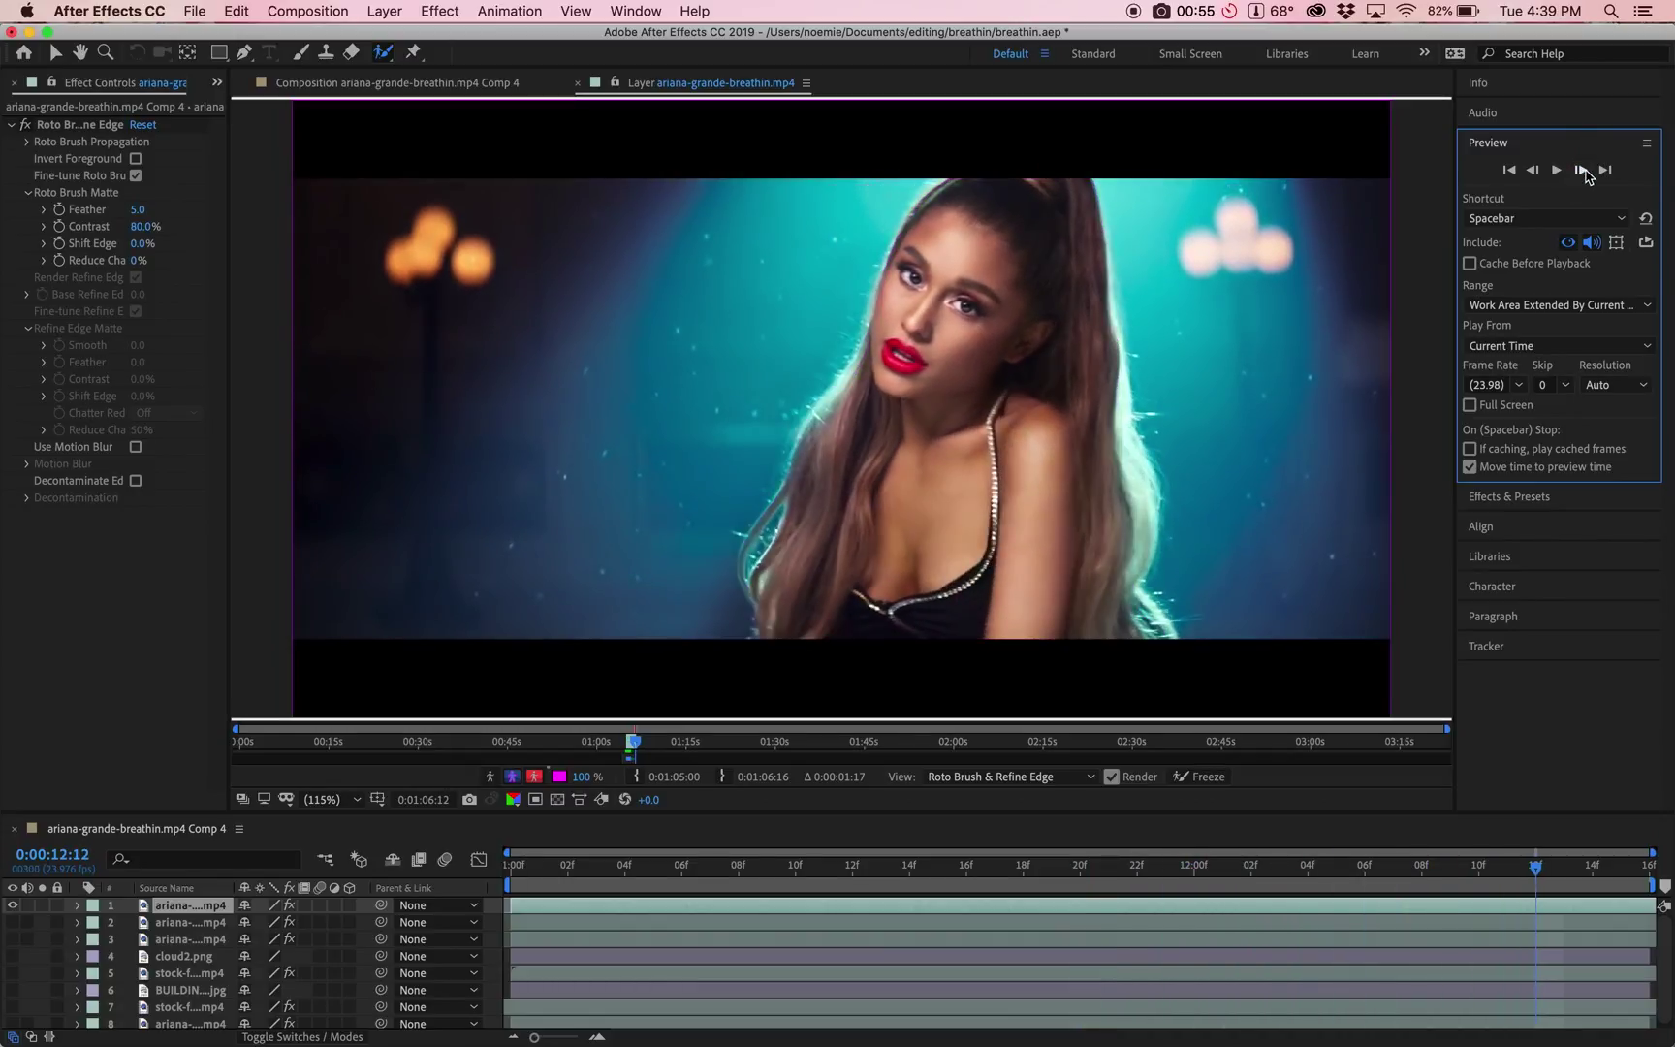
Step: Step back to 0:00:12:11 and forward again to recheck the matte
left_click(1532, 170)
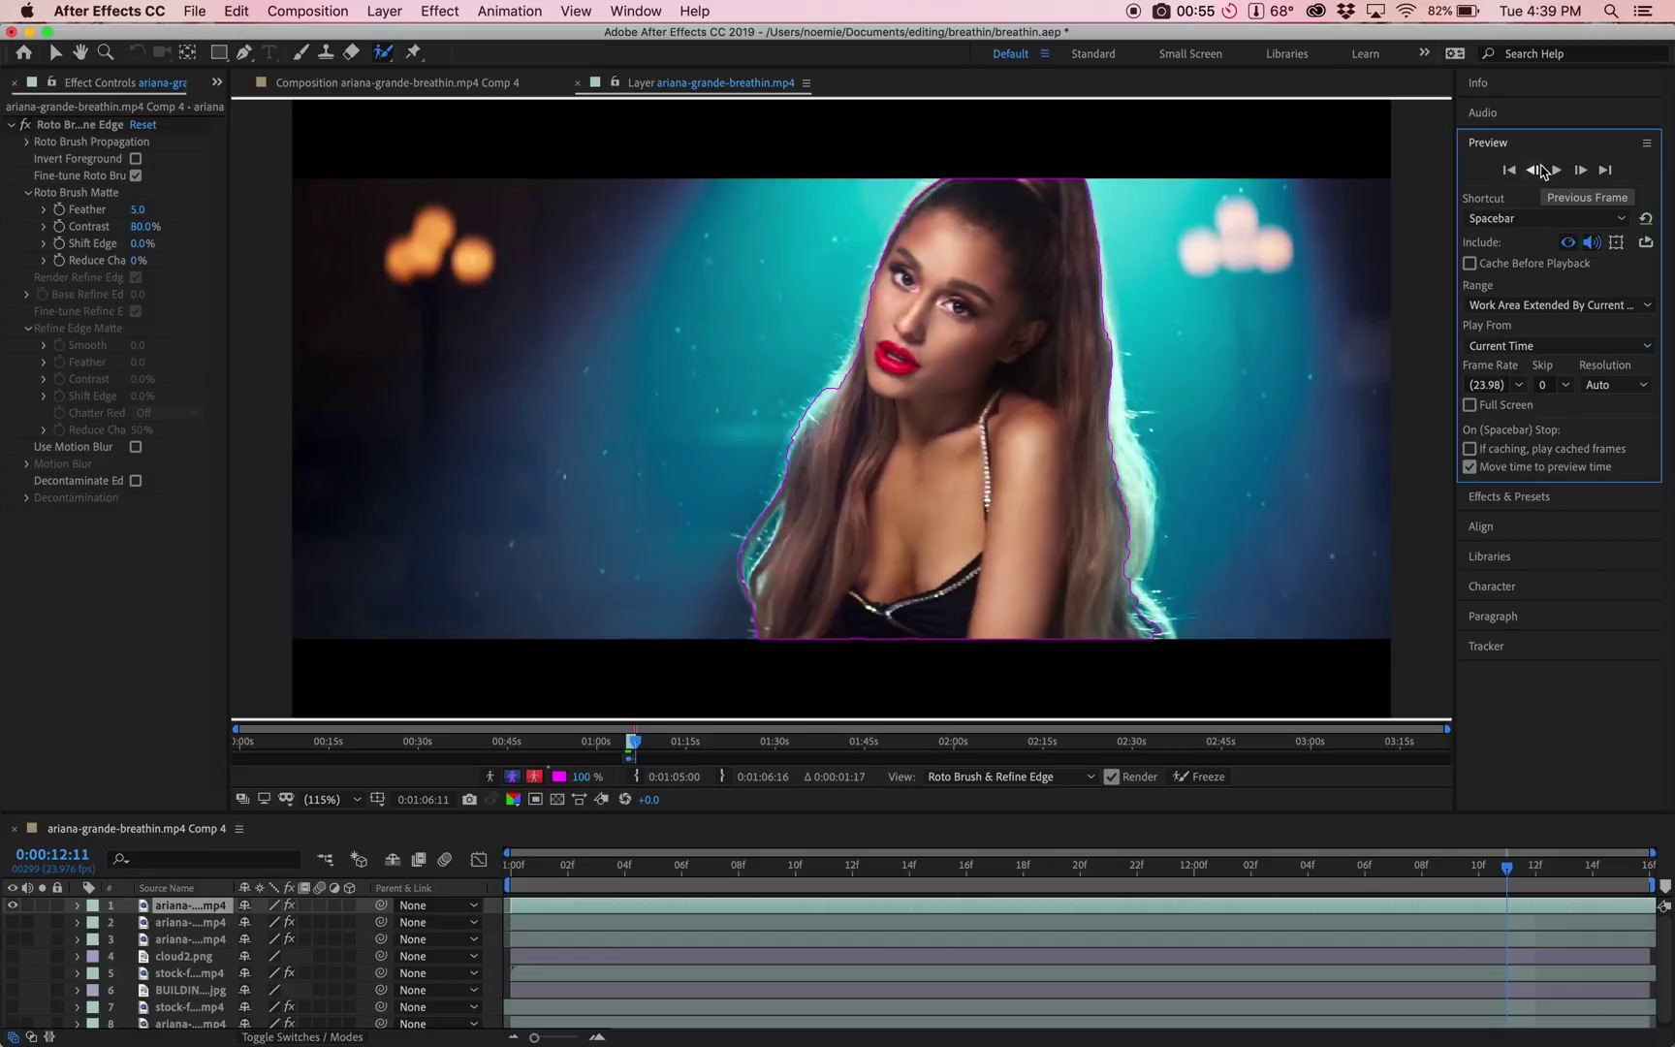
left_click(1540, 170)
double_click(1540, 169)
left_click(1540, 169)
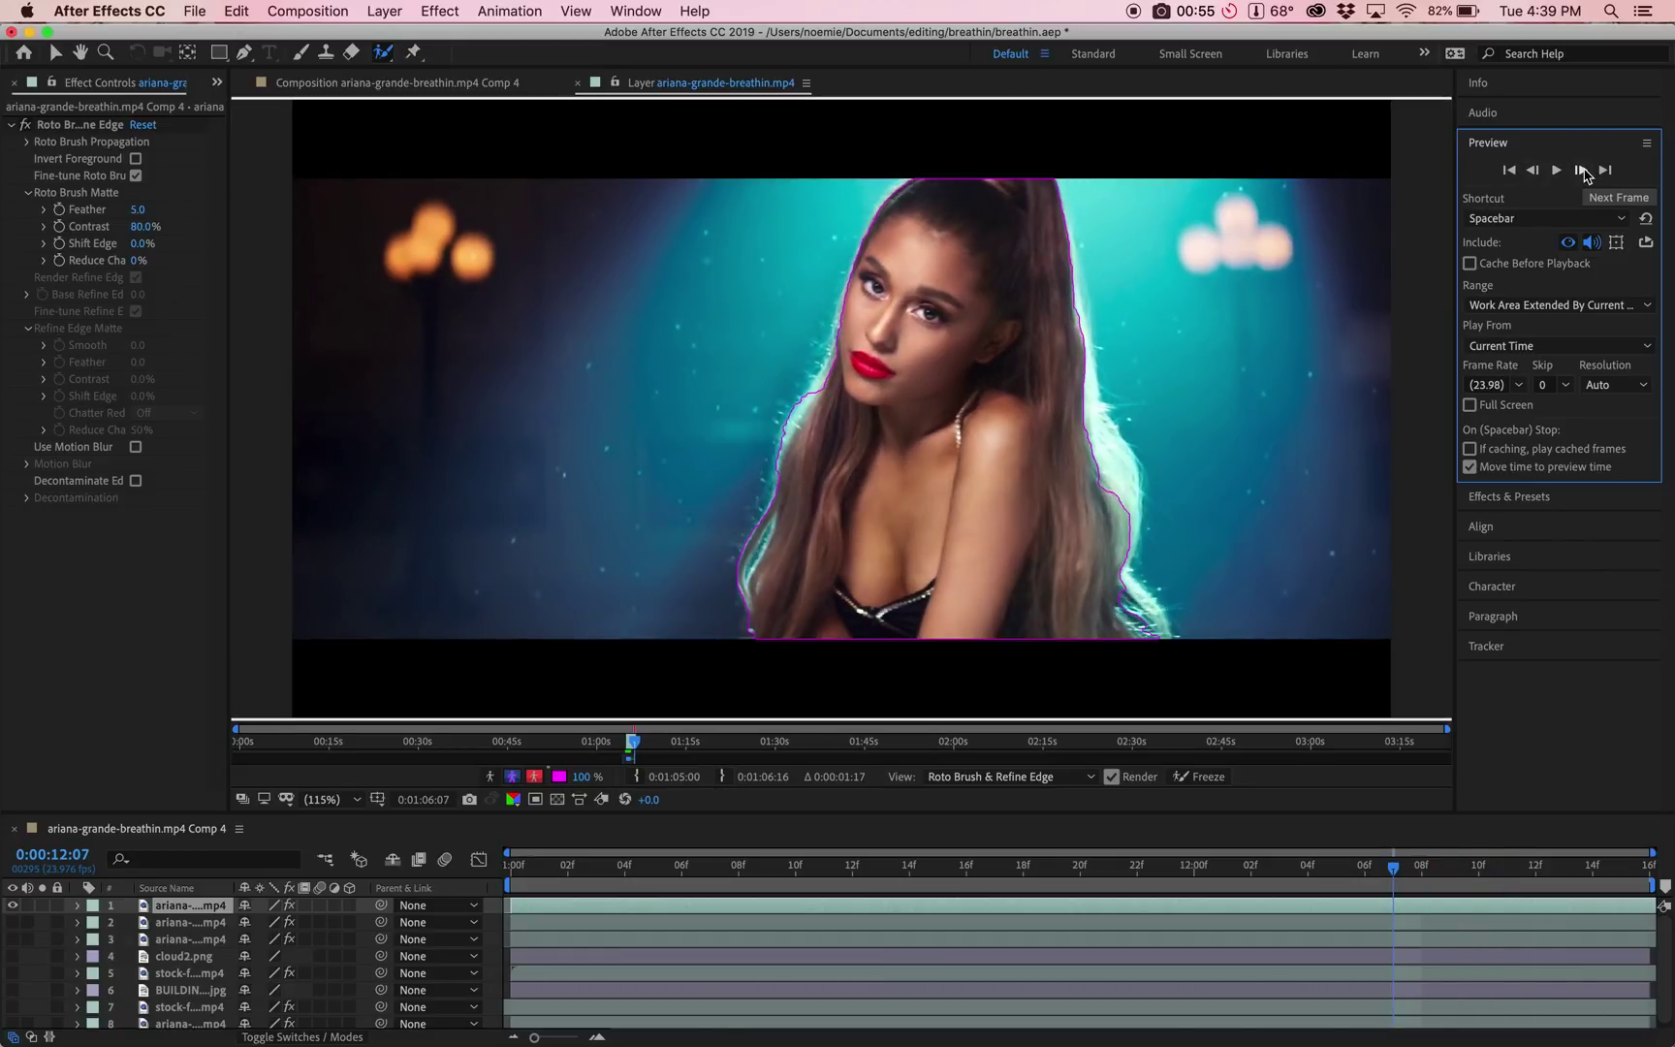
left_click(1582, 171)
left_click(1582, 171)
left_click(1582, 171)
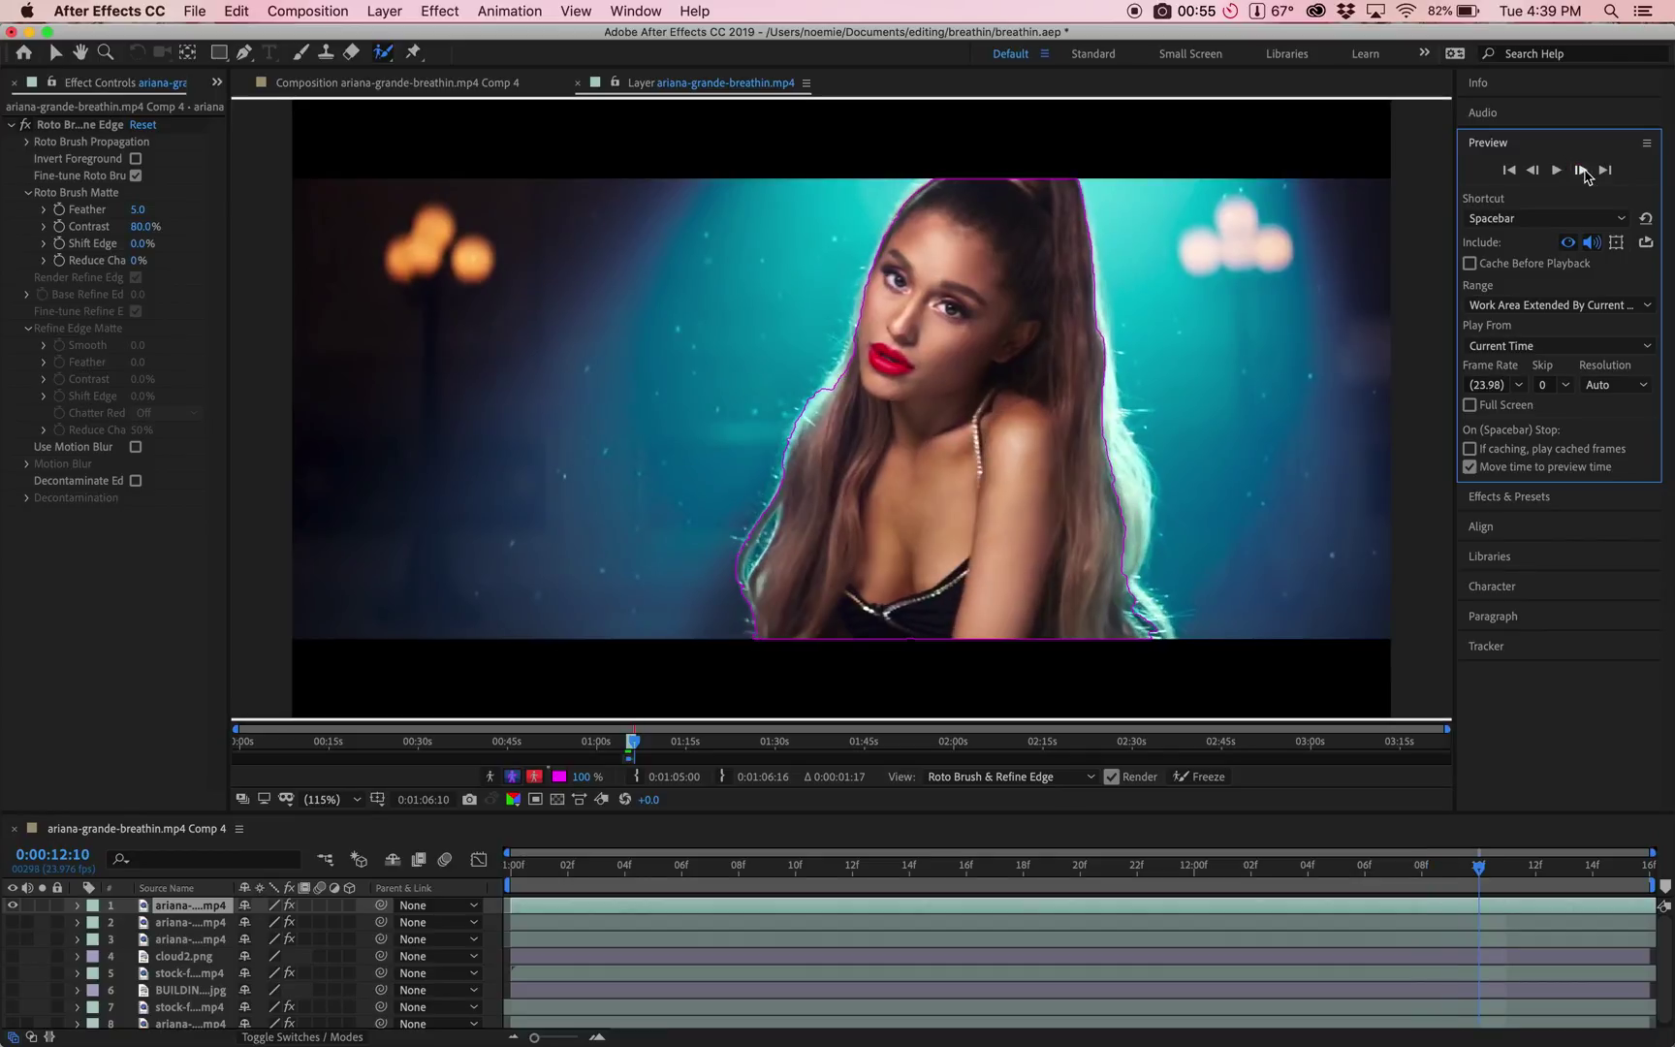
left_click(1582, 171)
left_click(1582, 170)
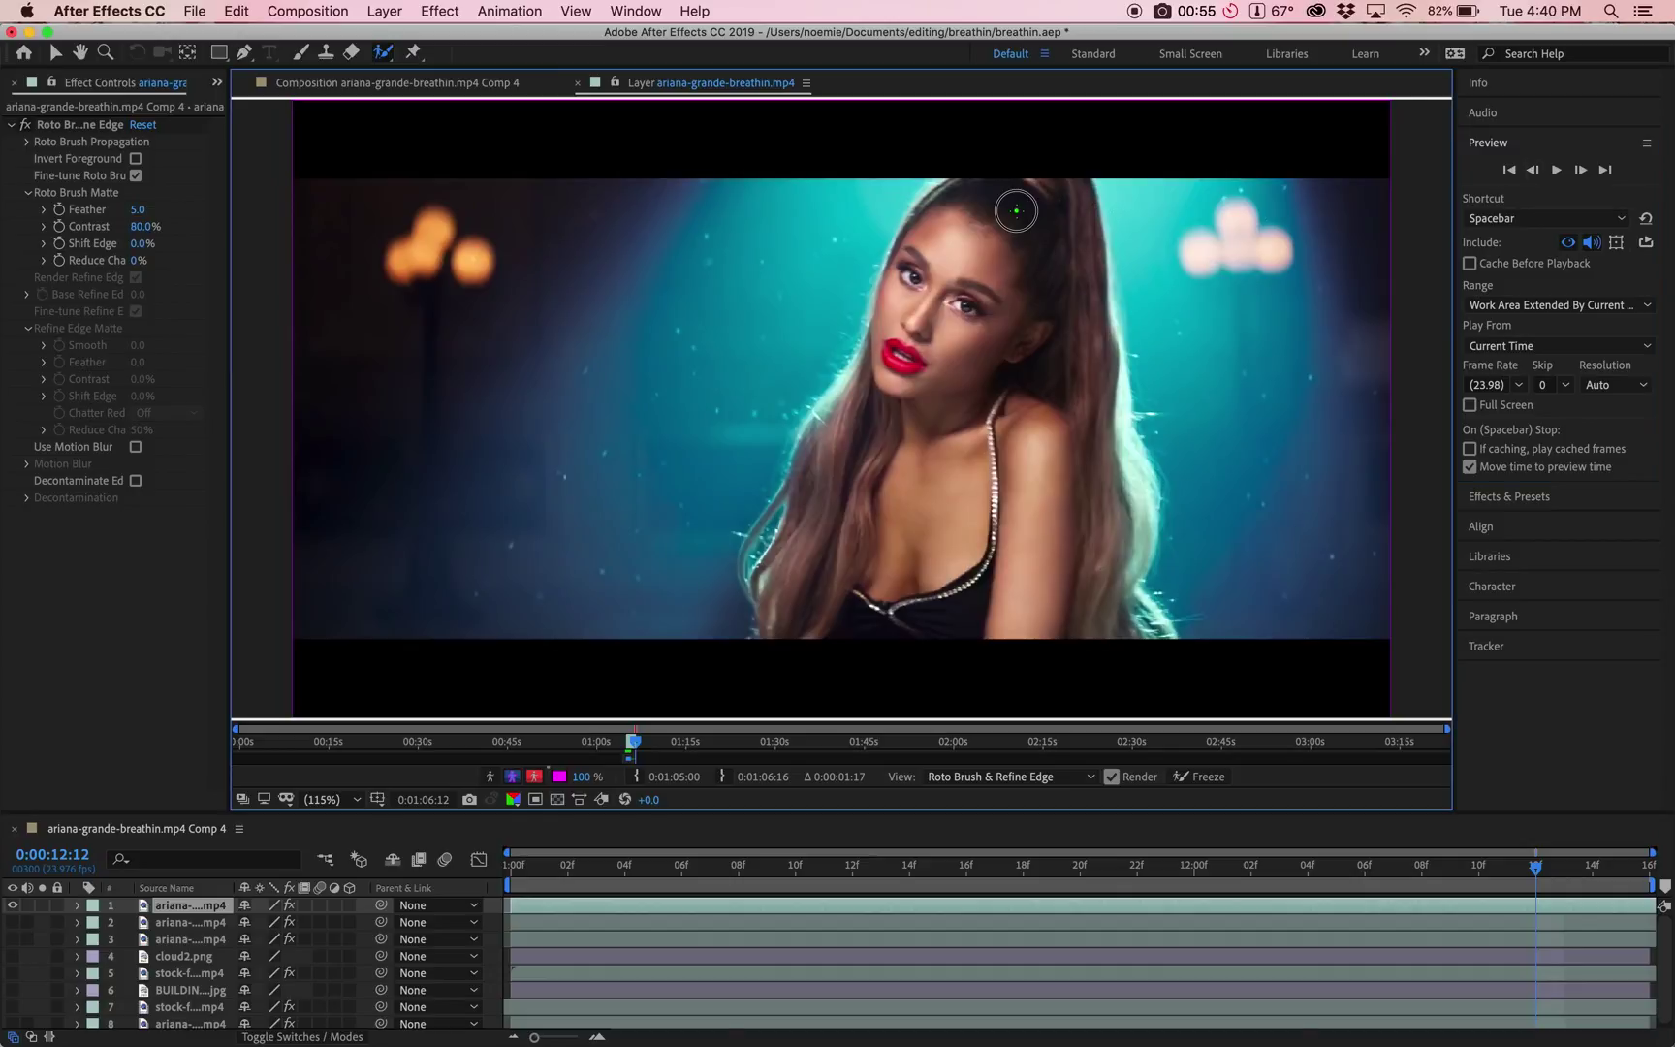
Step: Paint Roto Brush strokes from ponytail to chest and over the chin and left hair
mouse_move(1016, 209)
left_mouse_down()
mouse_move(971, 267)
mouse_move(932, 529)
mouse_move(1005, 553)
left_mouse_up()
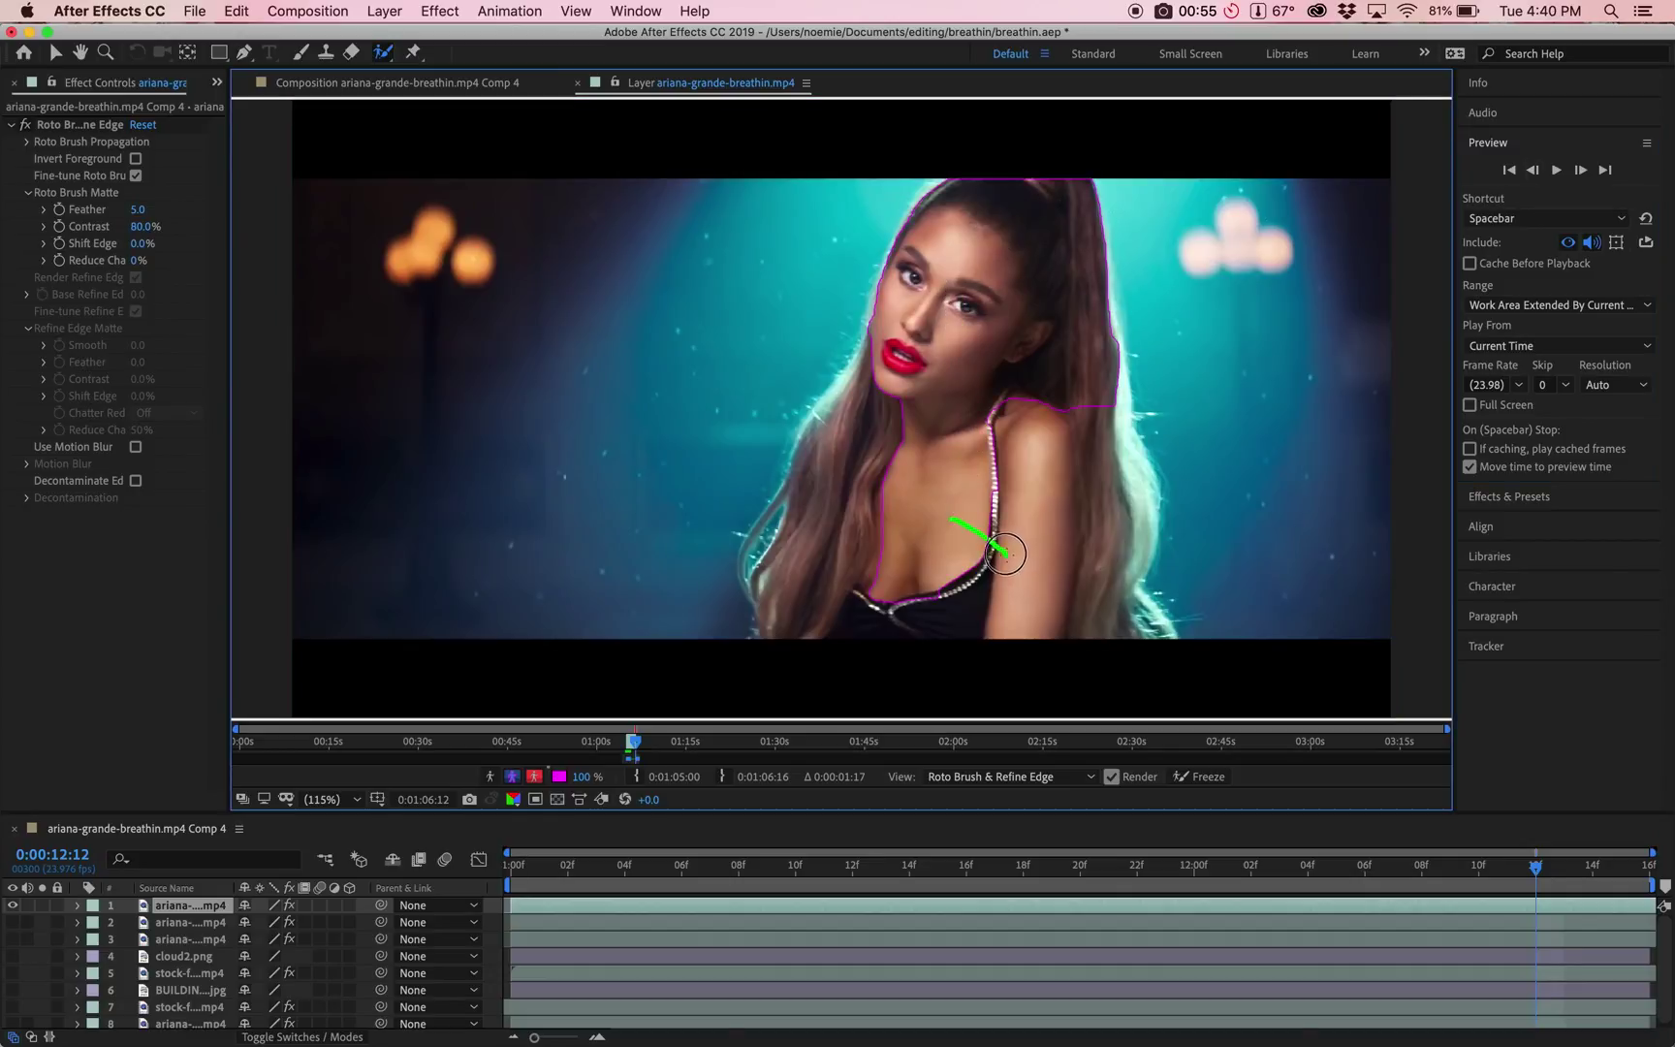
mouse_move(919, 595)
left_mouse_down()
mouse_move(830, 595)
mouse_move(922, 381)
left_mouse_up()
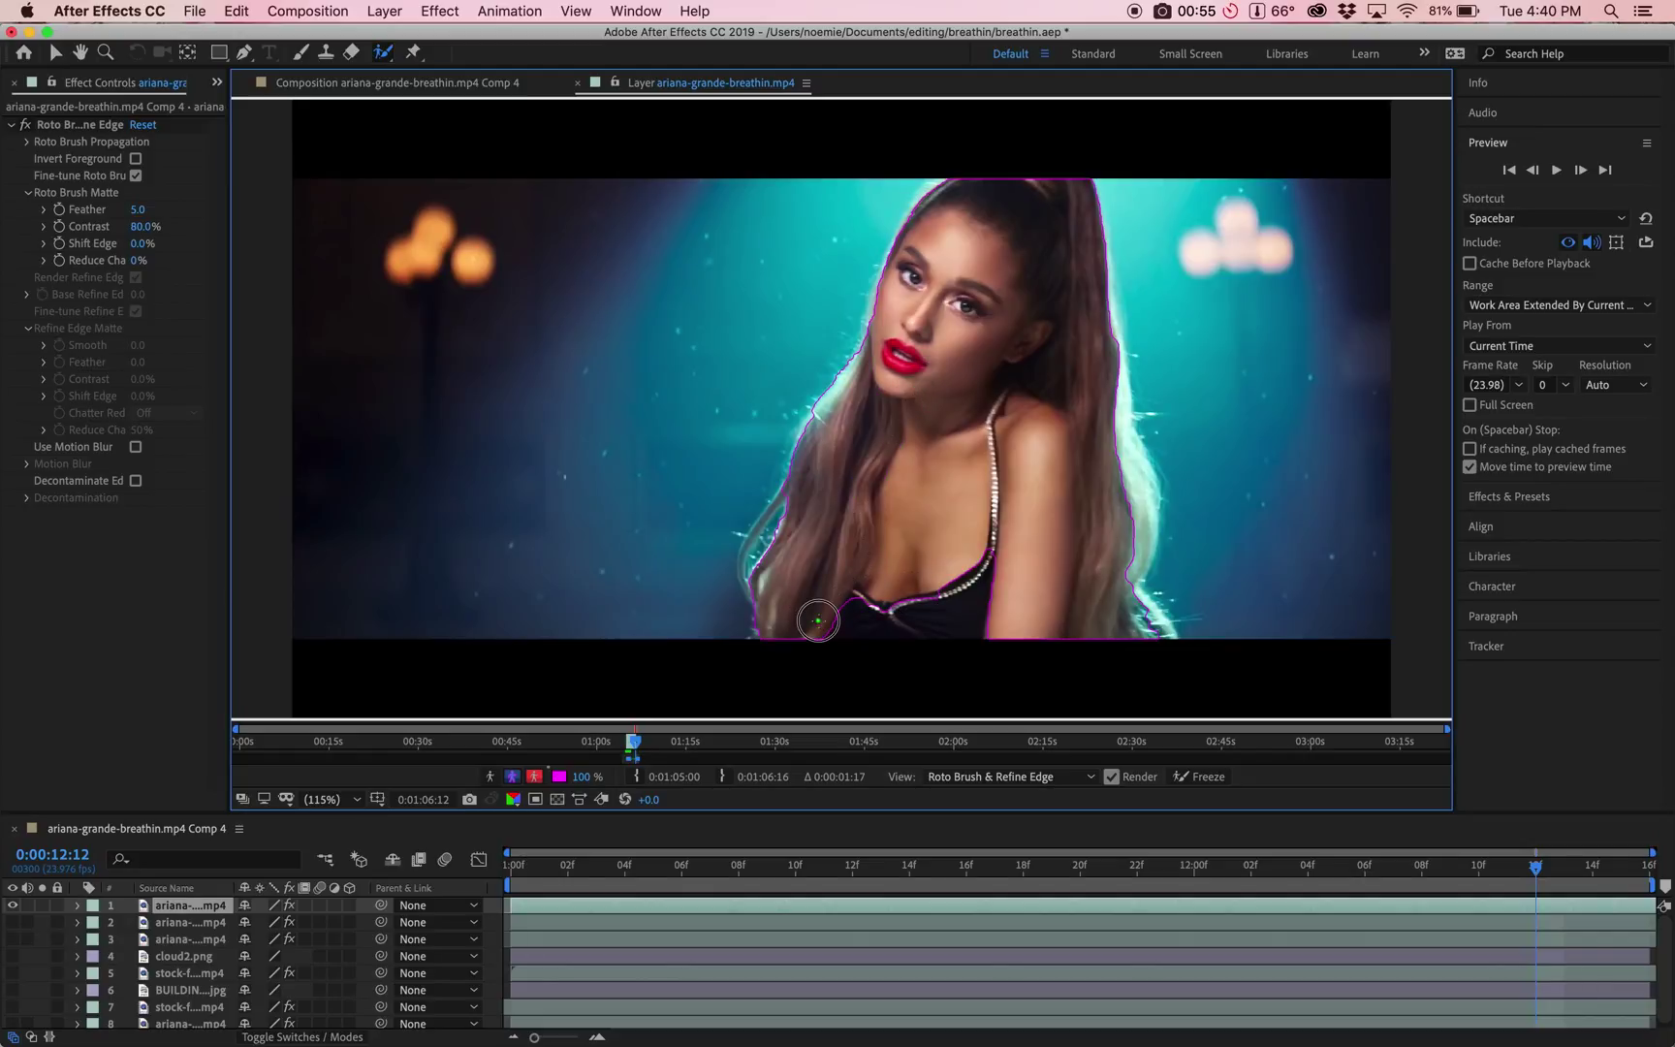
left_click_drag(804, 609, 966, 621)
Step: View the cut-out against black and step back and forth through neighbouring frames
left_click(512, 776)
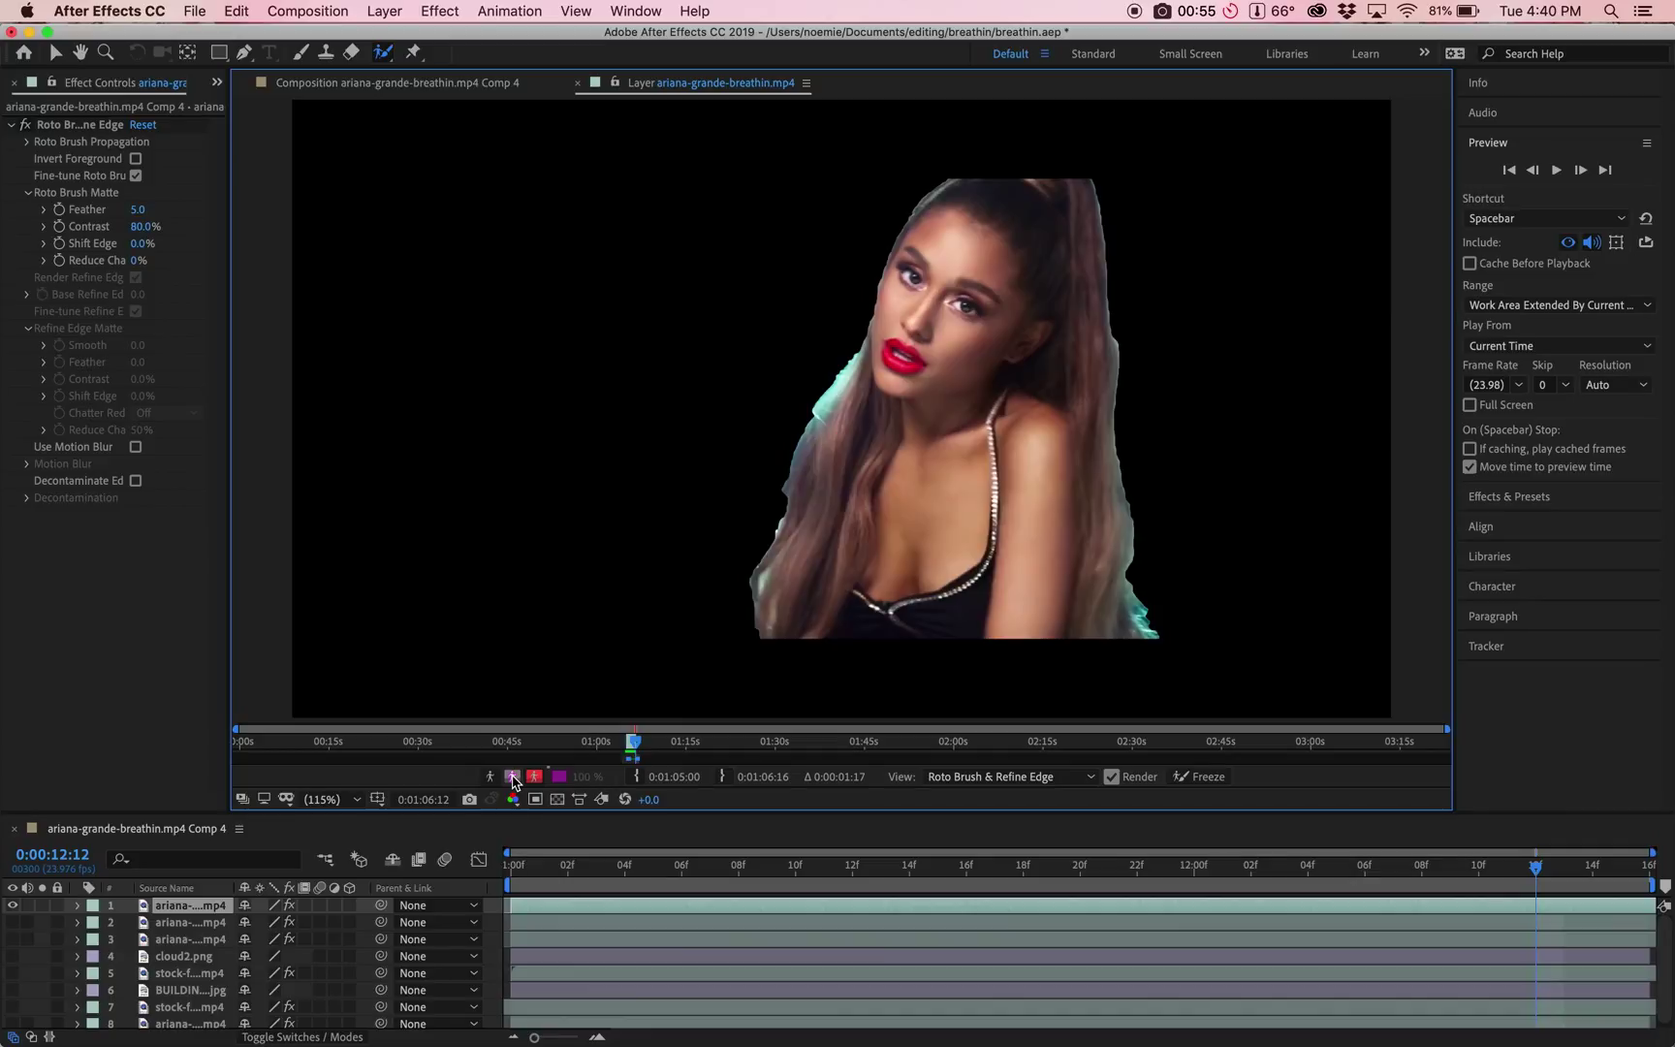
left_click(1533, 170)
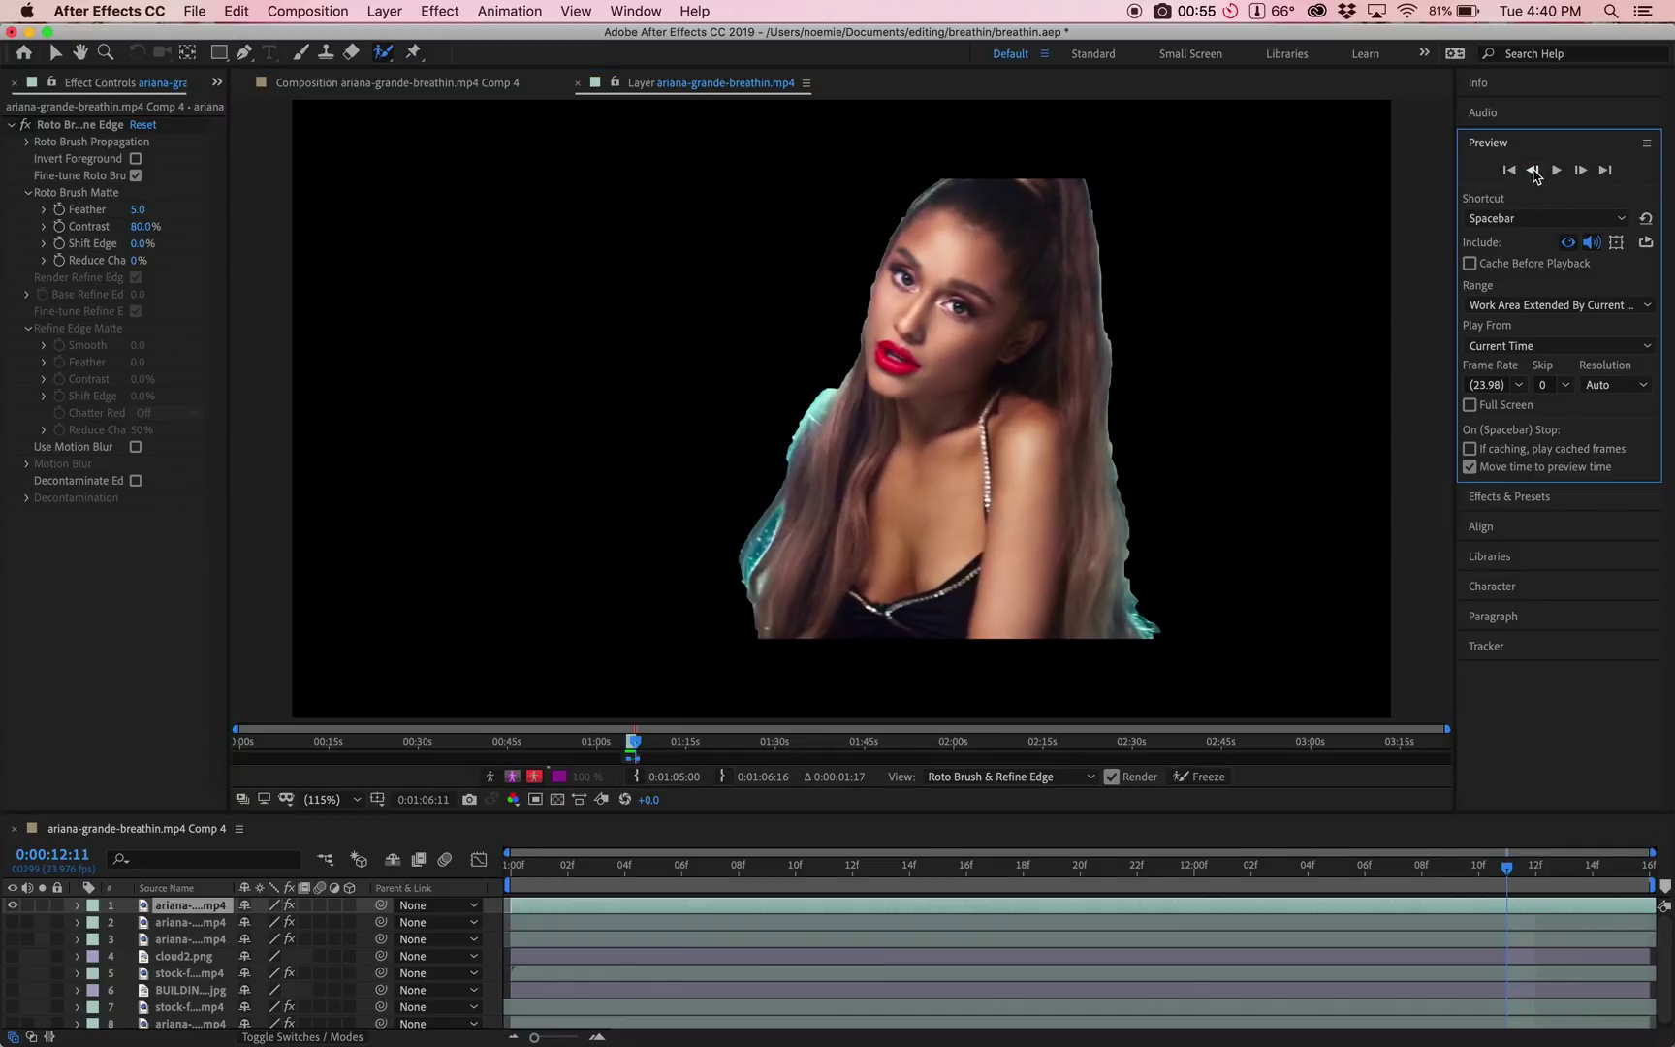
left_click(1581, 170)
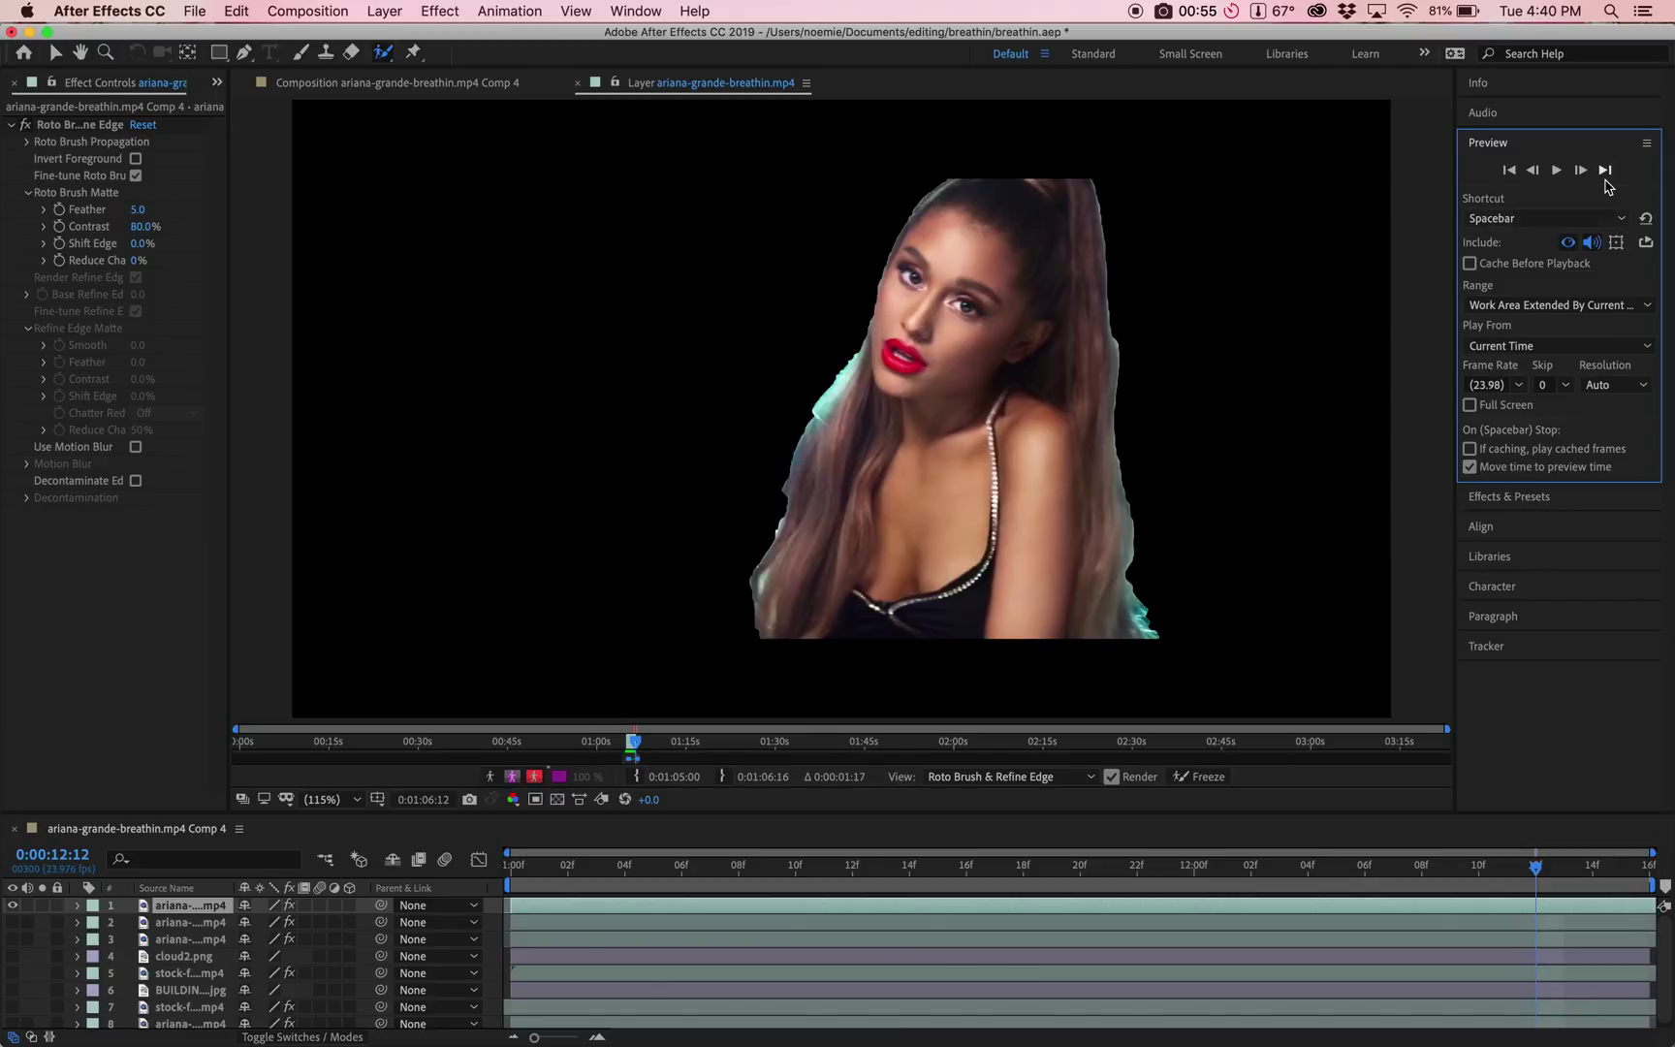
left_click(1532, 170)
left_click(1533, 170)
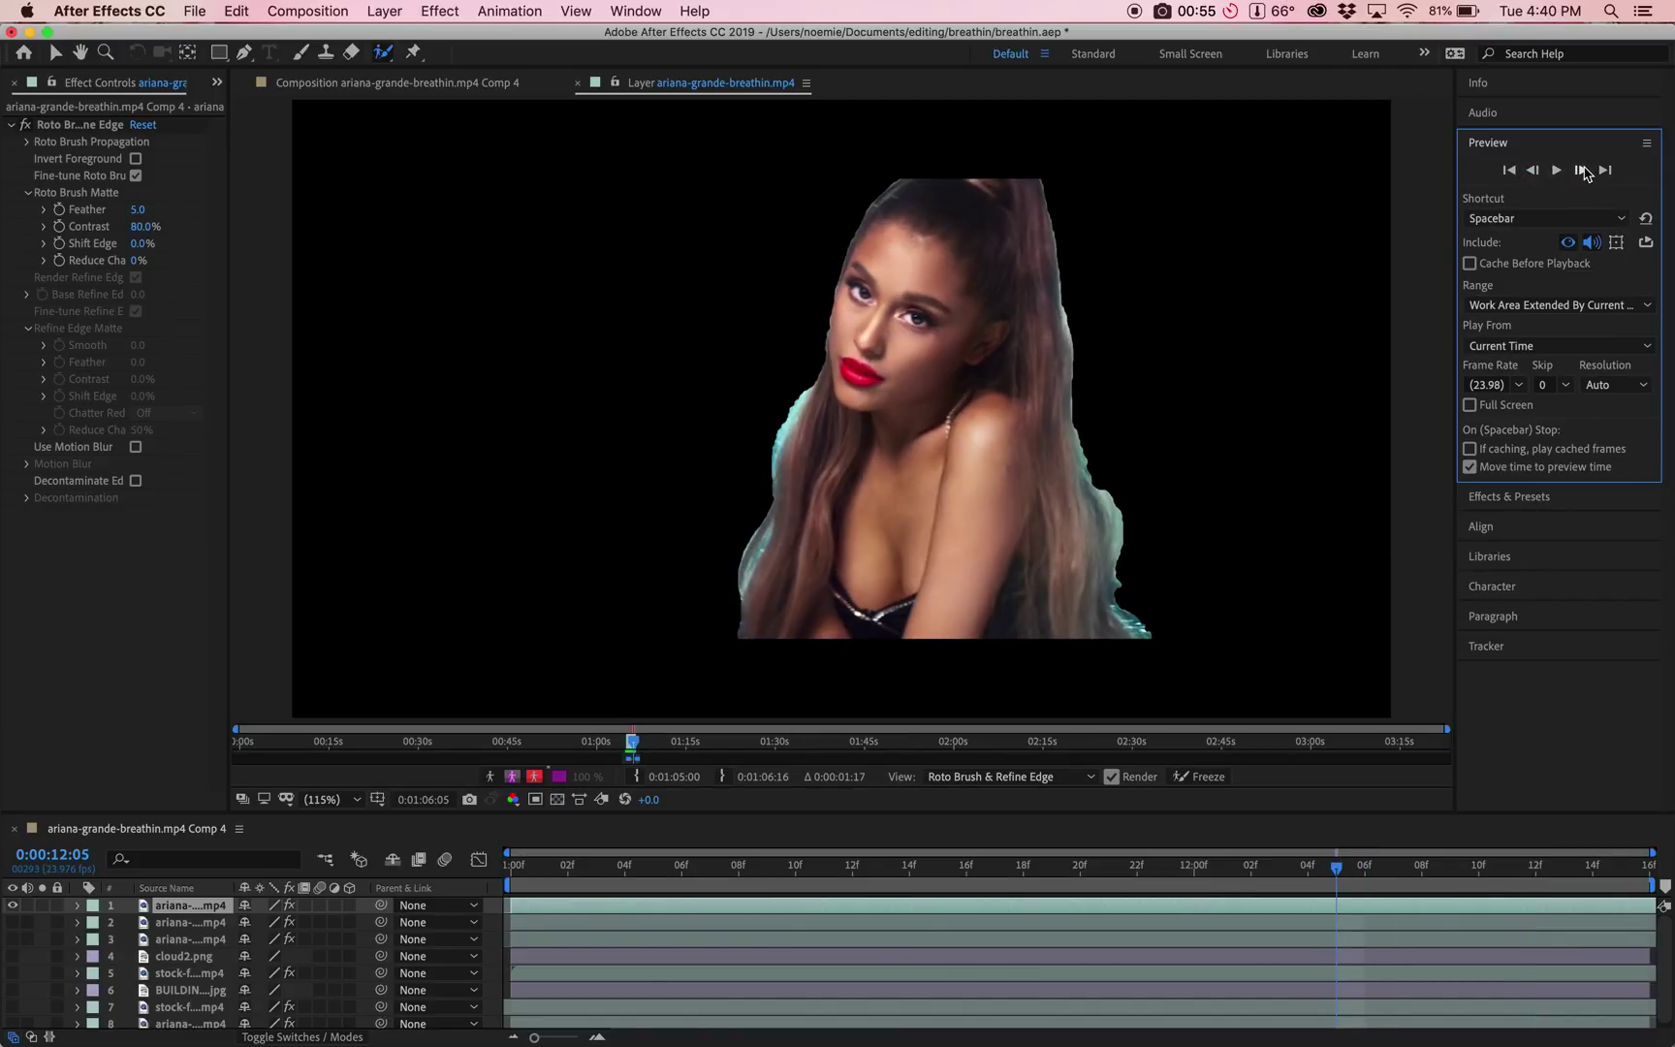
left_click(1581, 171)
left_click(1581, 171)
left_click(1581, 170)
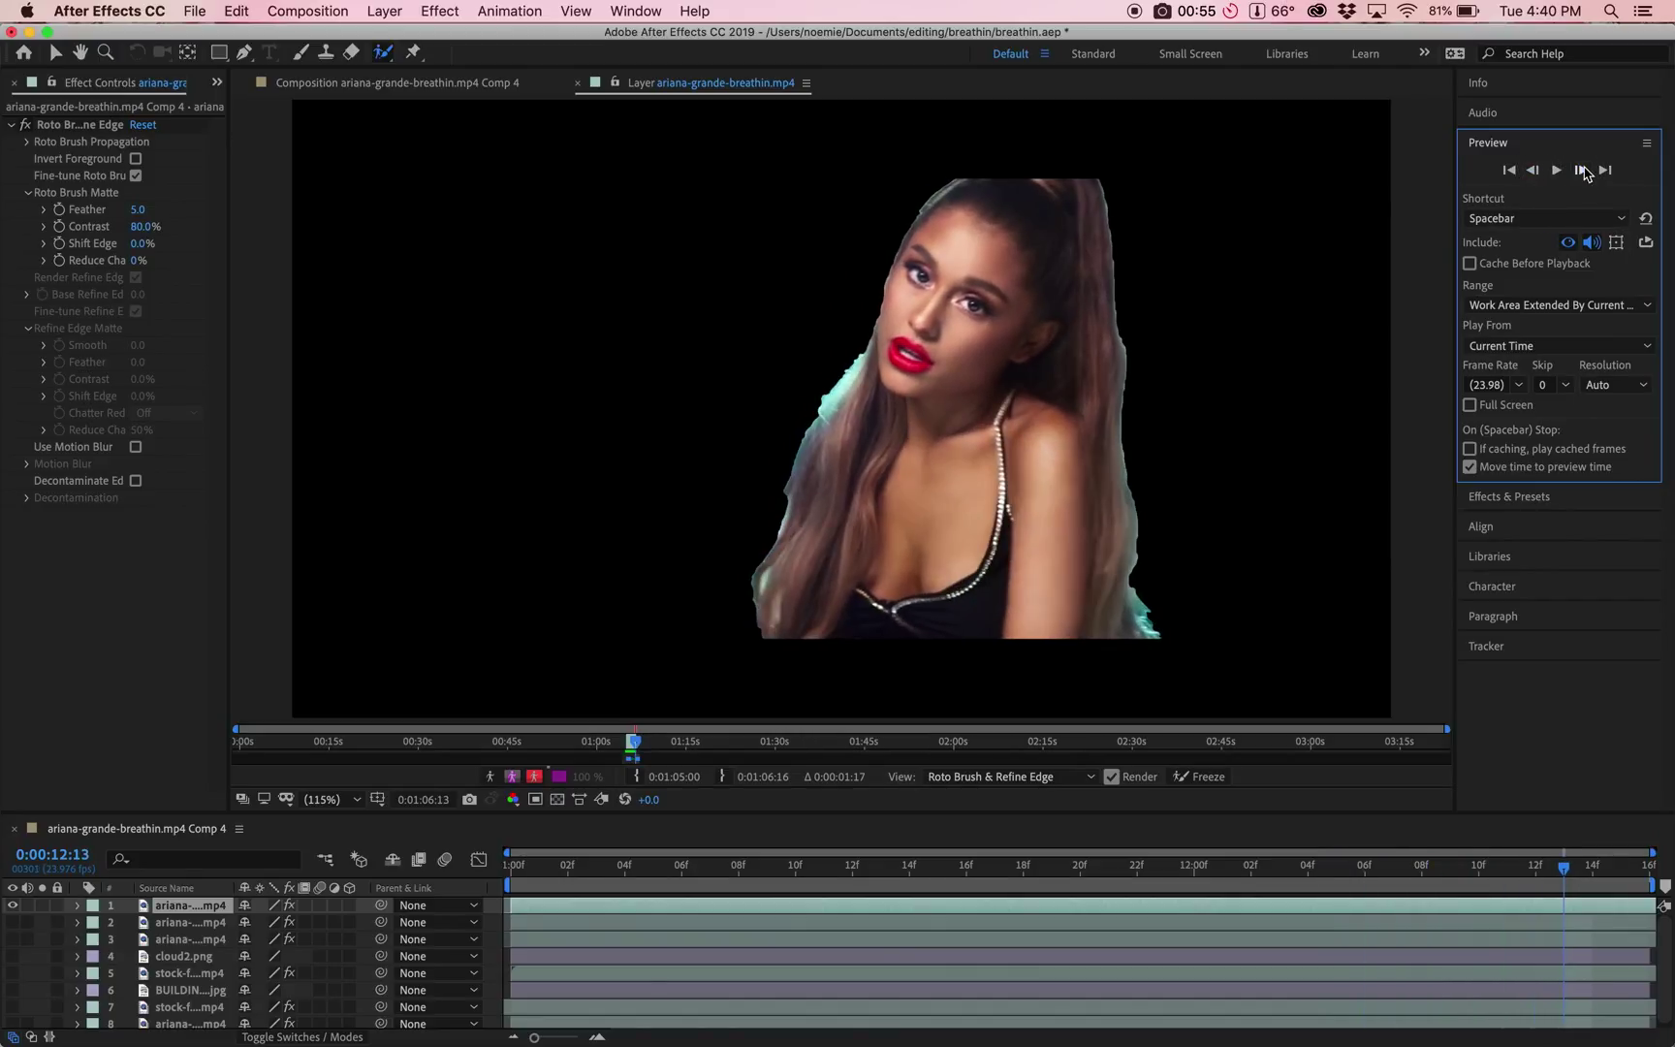
left_click(1532, 171)
left_click(1579, 171)
Step: Go back a frame, undo the last two roto strokes, and return to the outline view
key("Page_Up")
key("super+z")
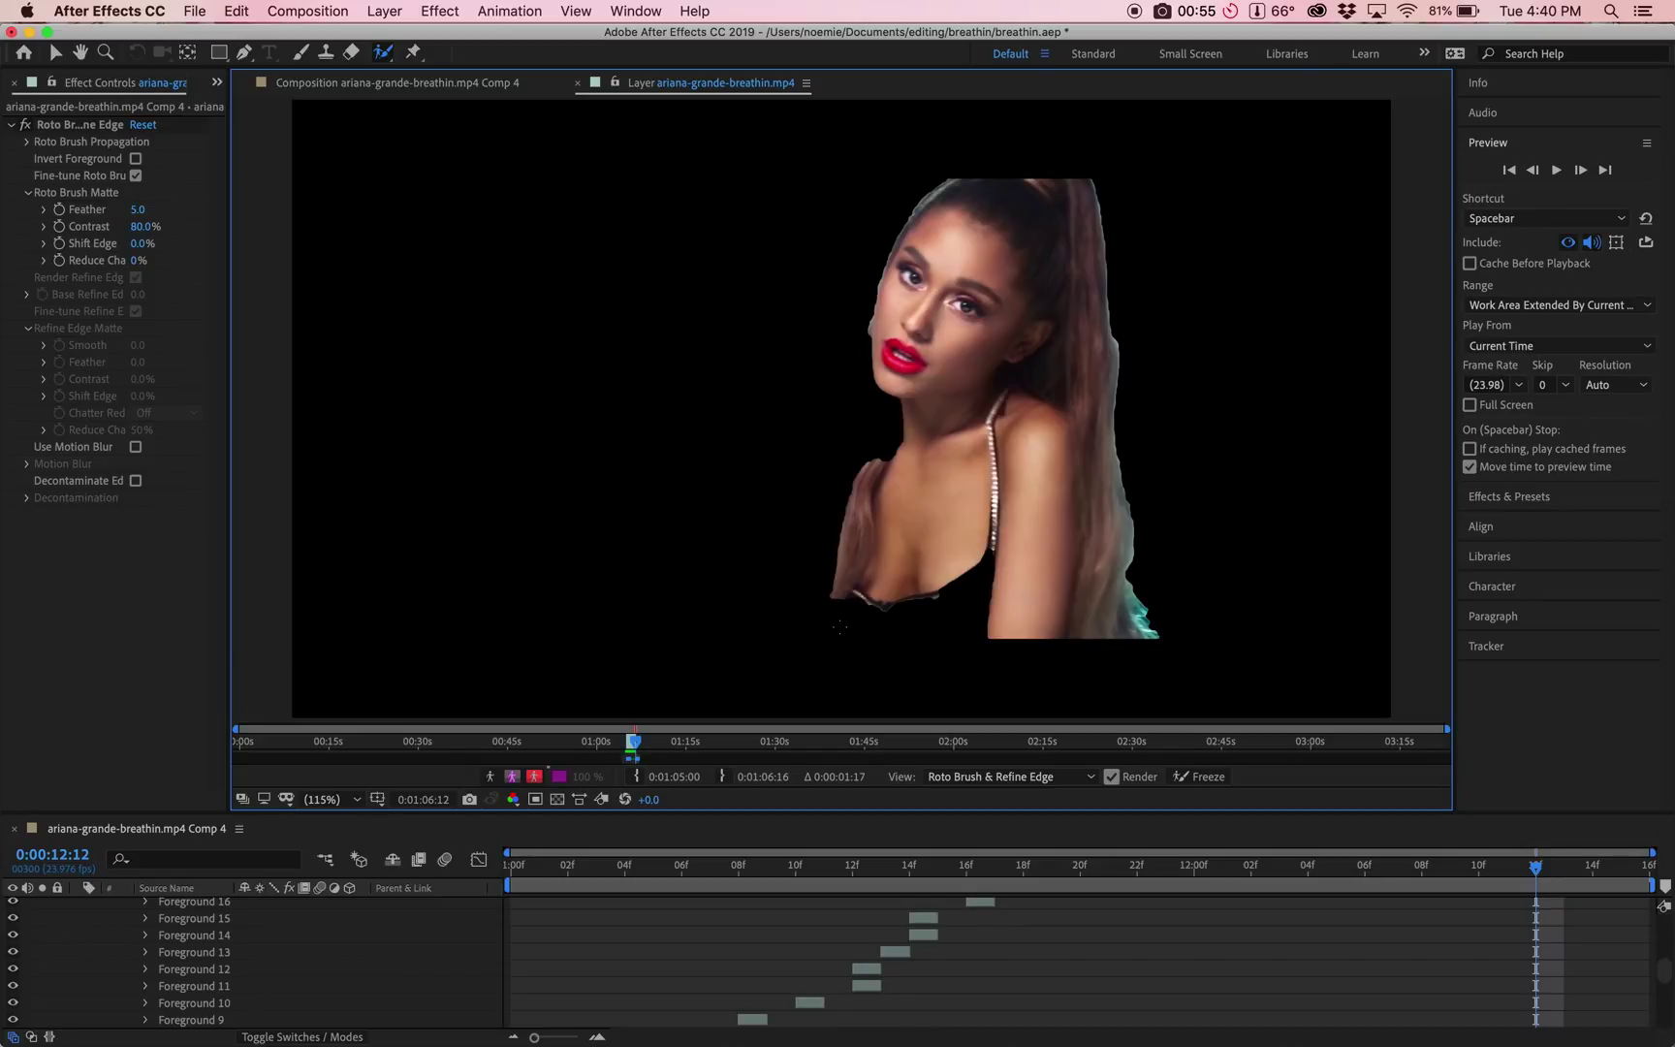
key("super+z")
key("super+z")
key("super+z")
left_click(490, 776)
left_click(512, 776)
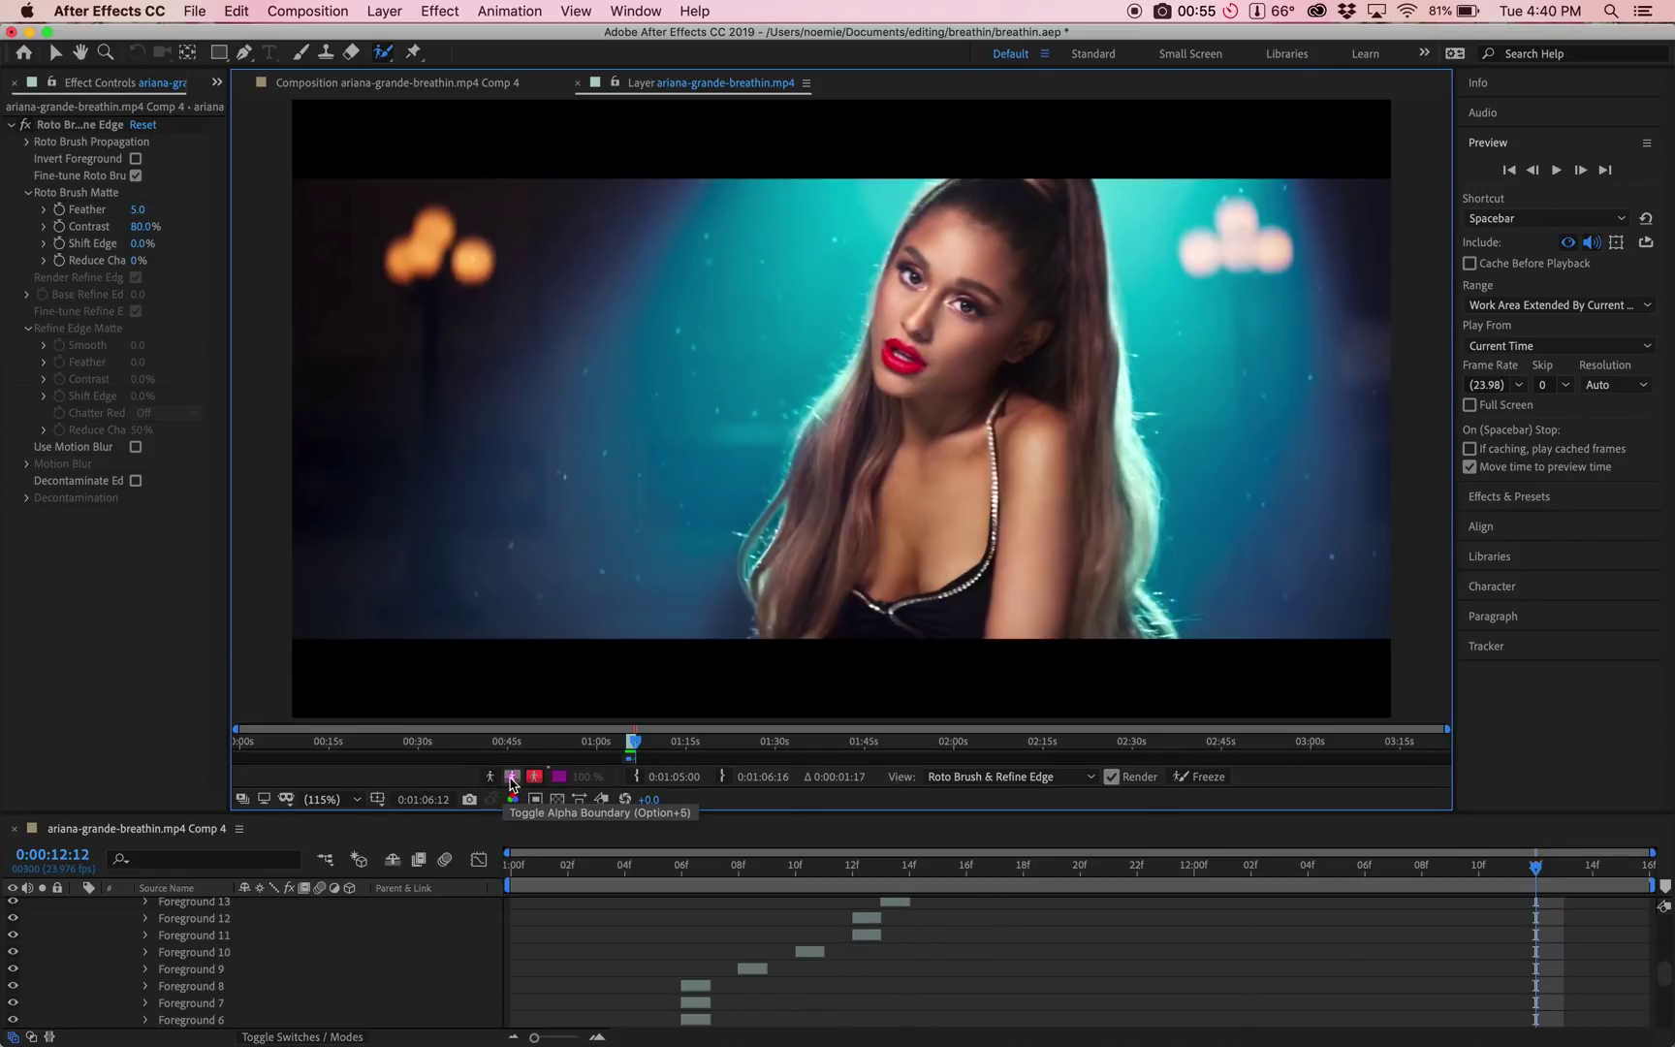
left_click(1533, 170)
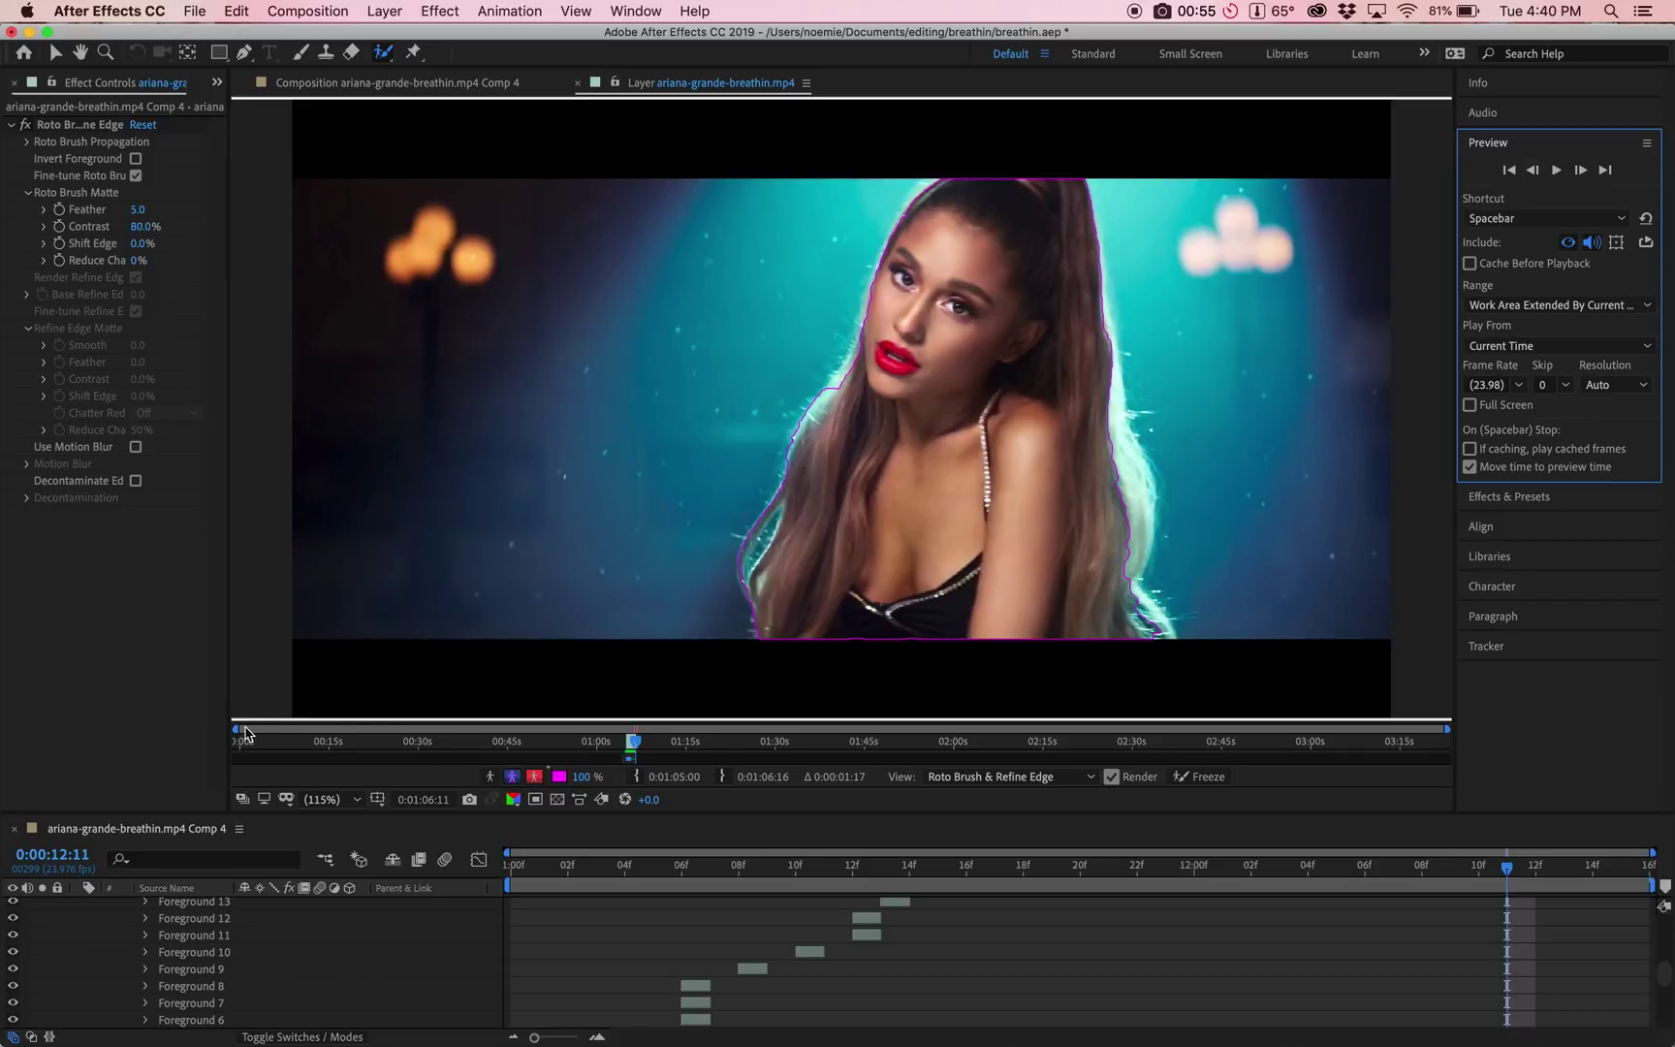
Step: Zoom in the layer time ruler, advance to 0:00:12:16, and view the matte as white on black
left_click_drag(238, 727, 472, 728)
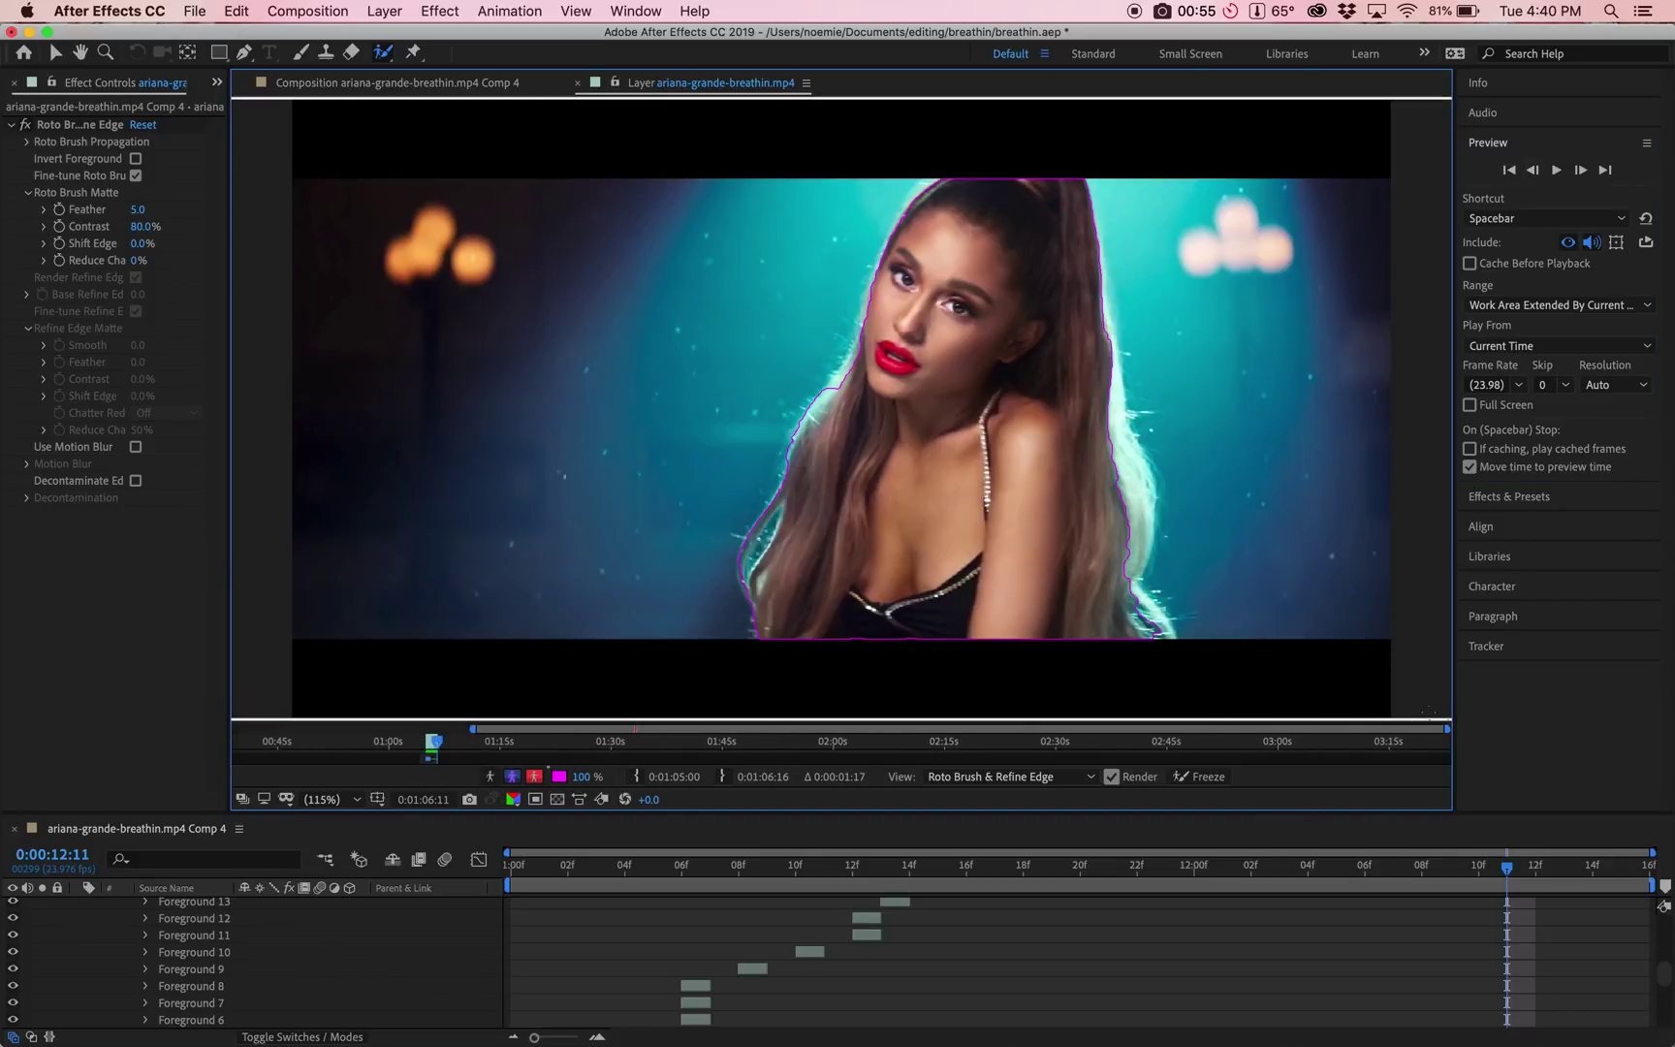
left_click_drag(1448, 728, 790, 728)
scroll(679, 733, "up", 4)
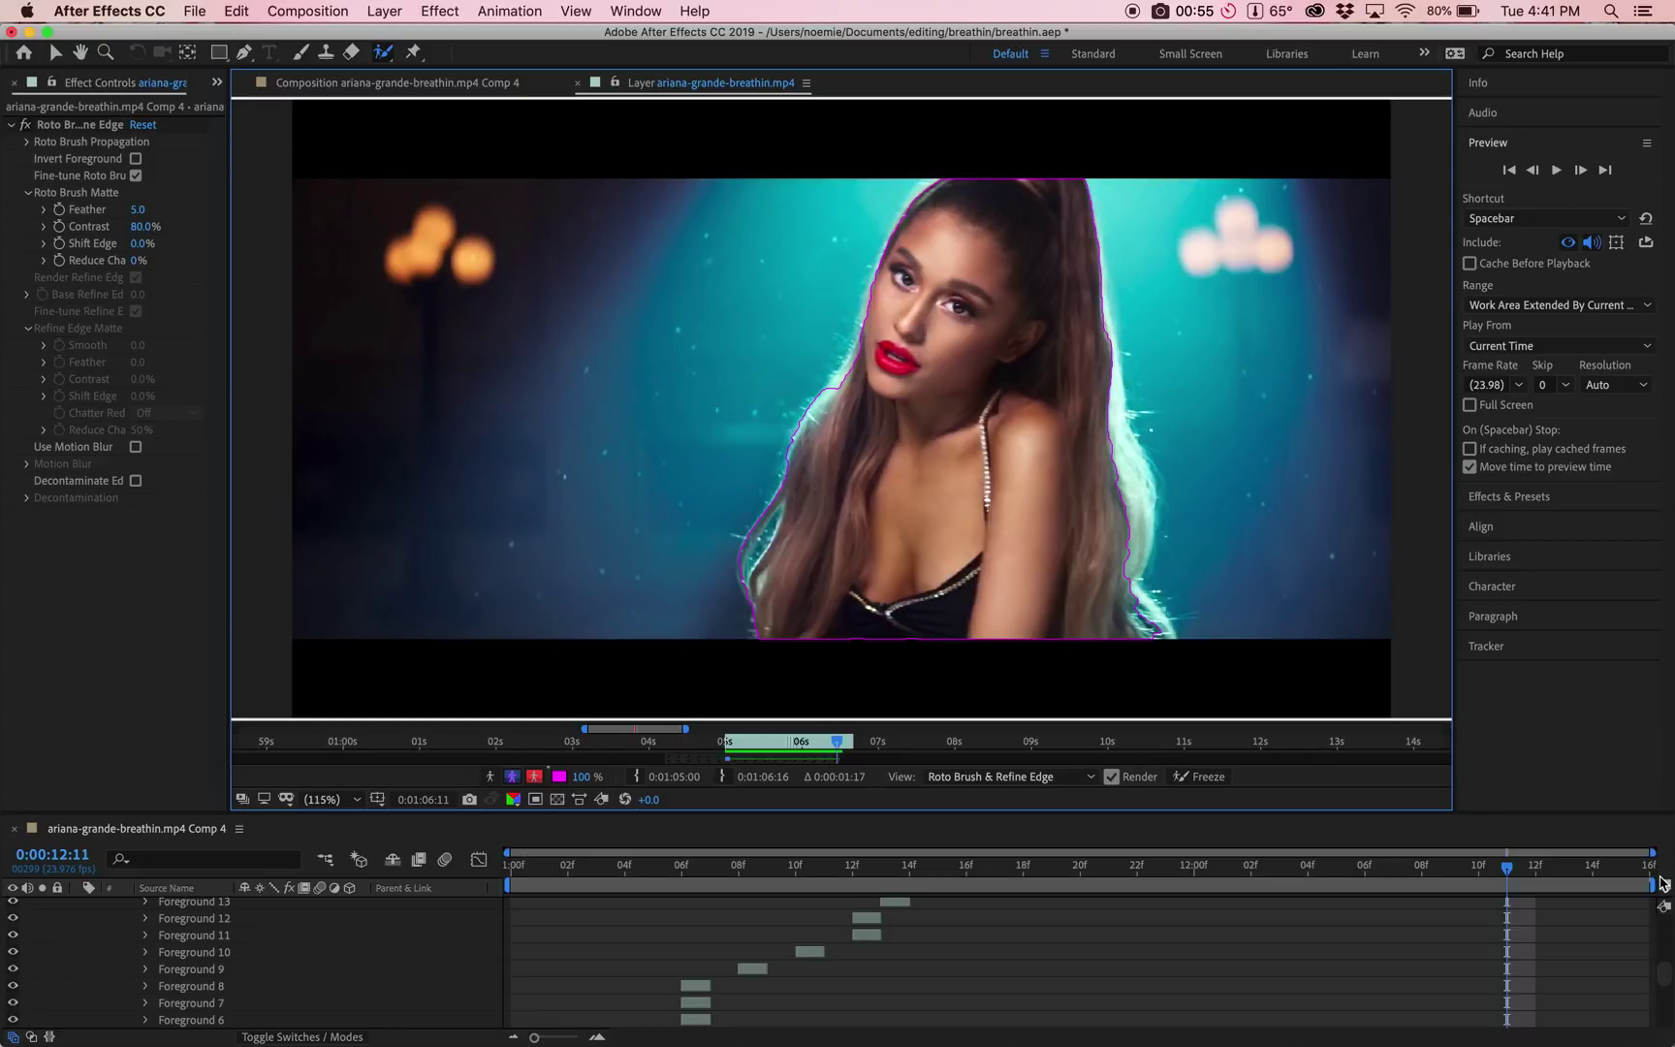
left_click_drag(1505, 870, 1531, 869)
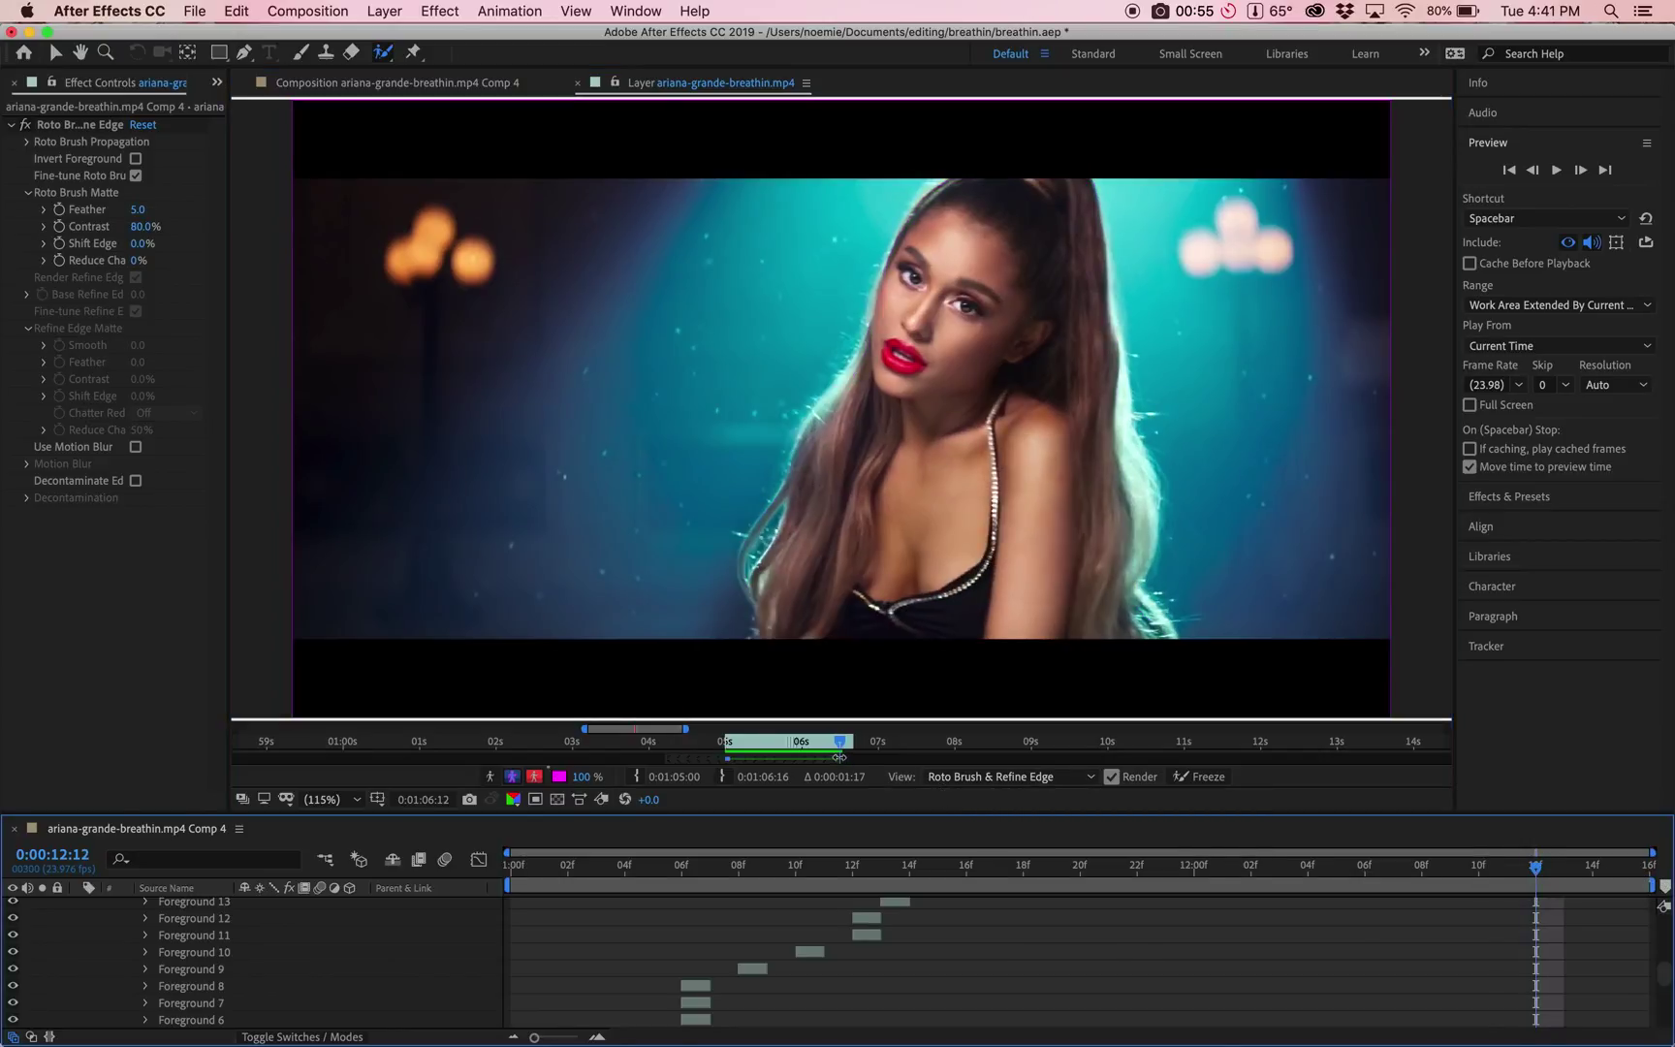
left_click(1626, 872)
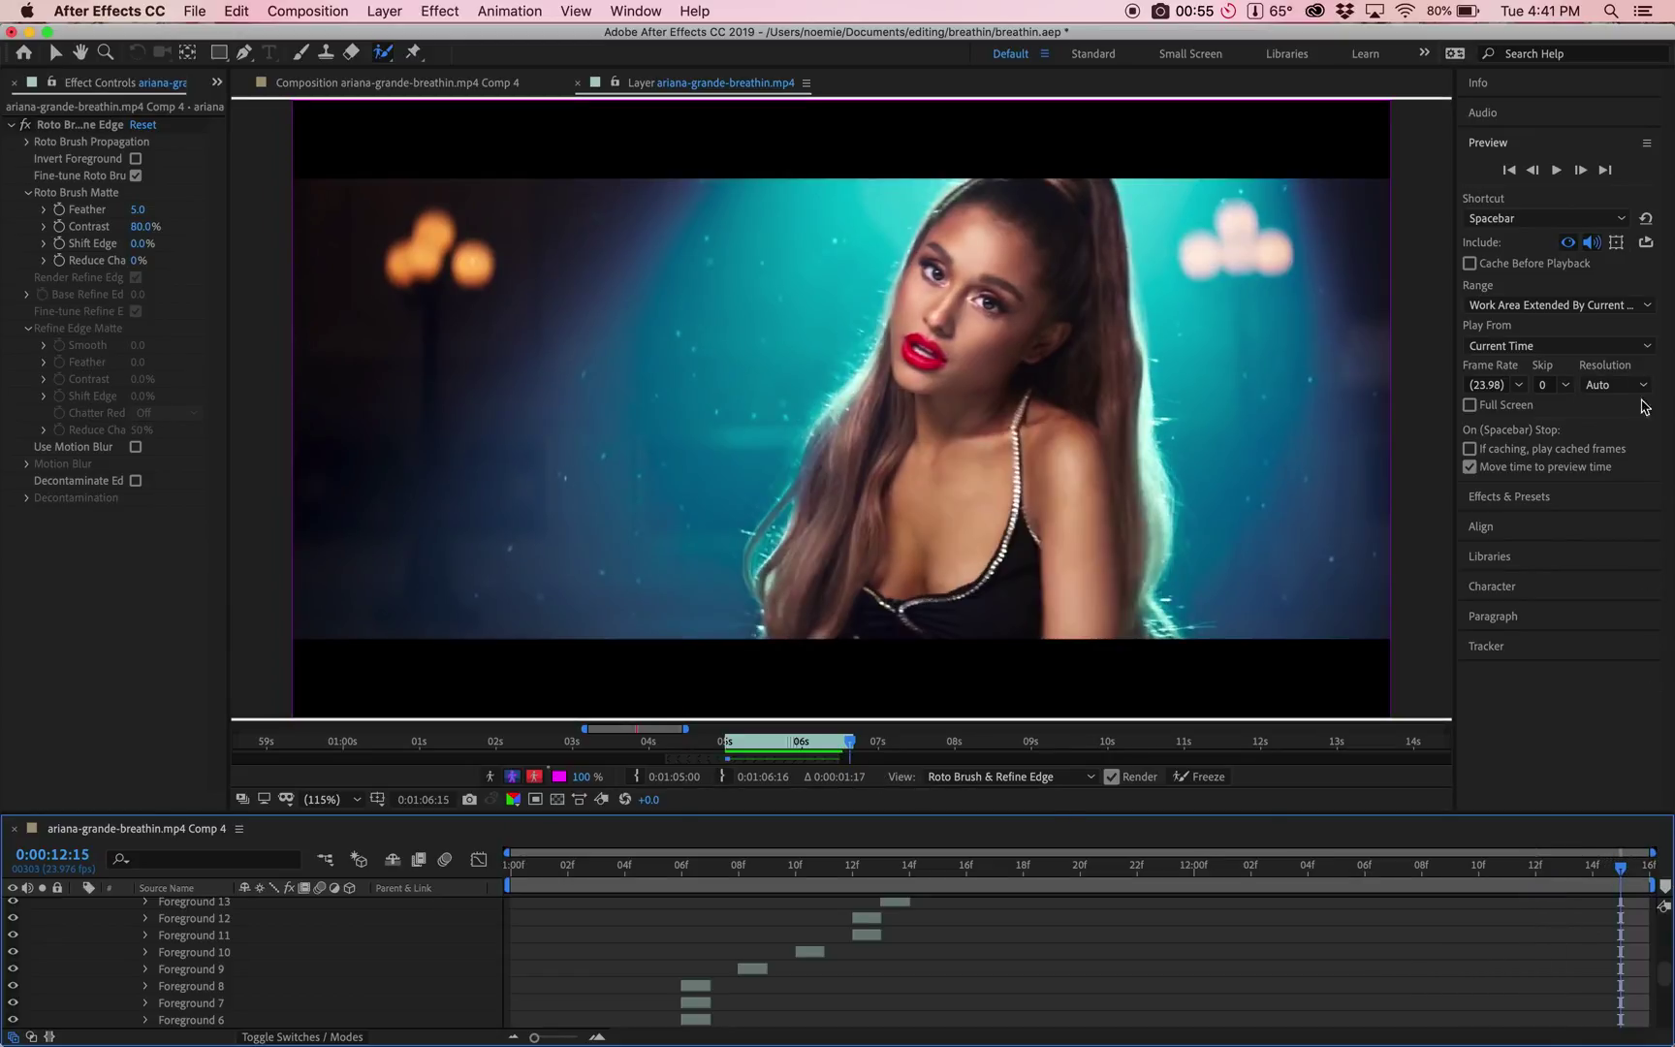
left_click(1580, 169)
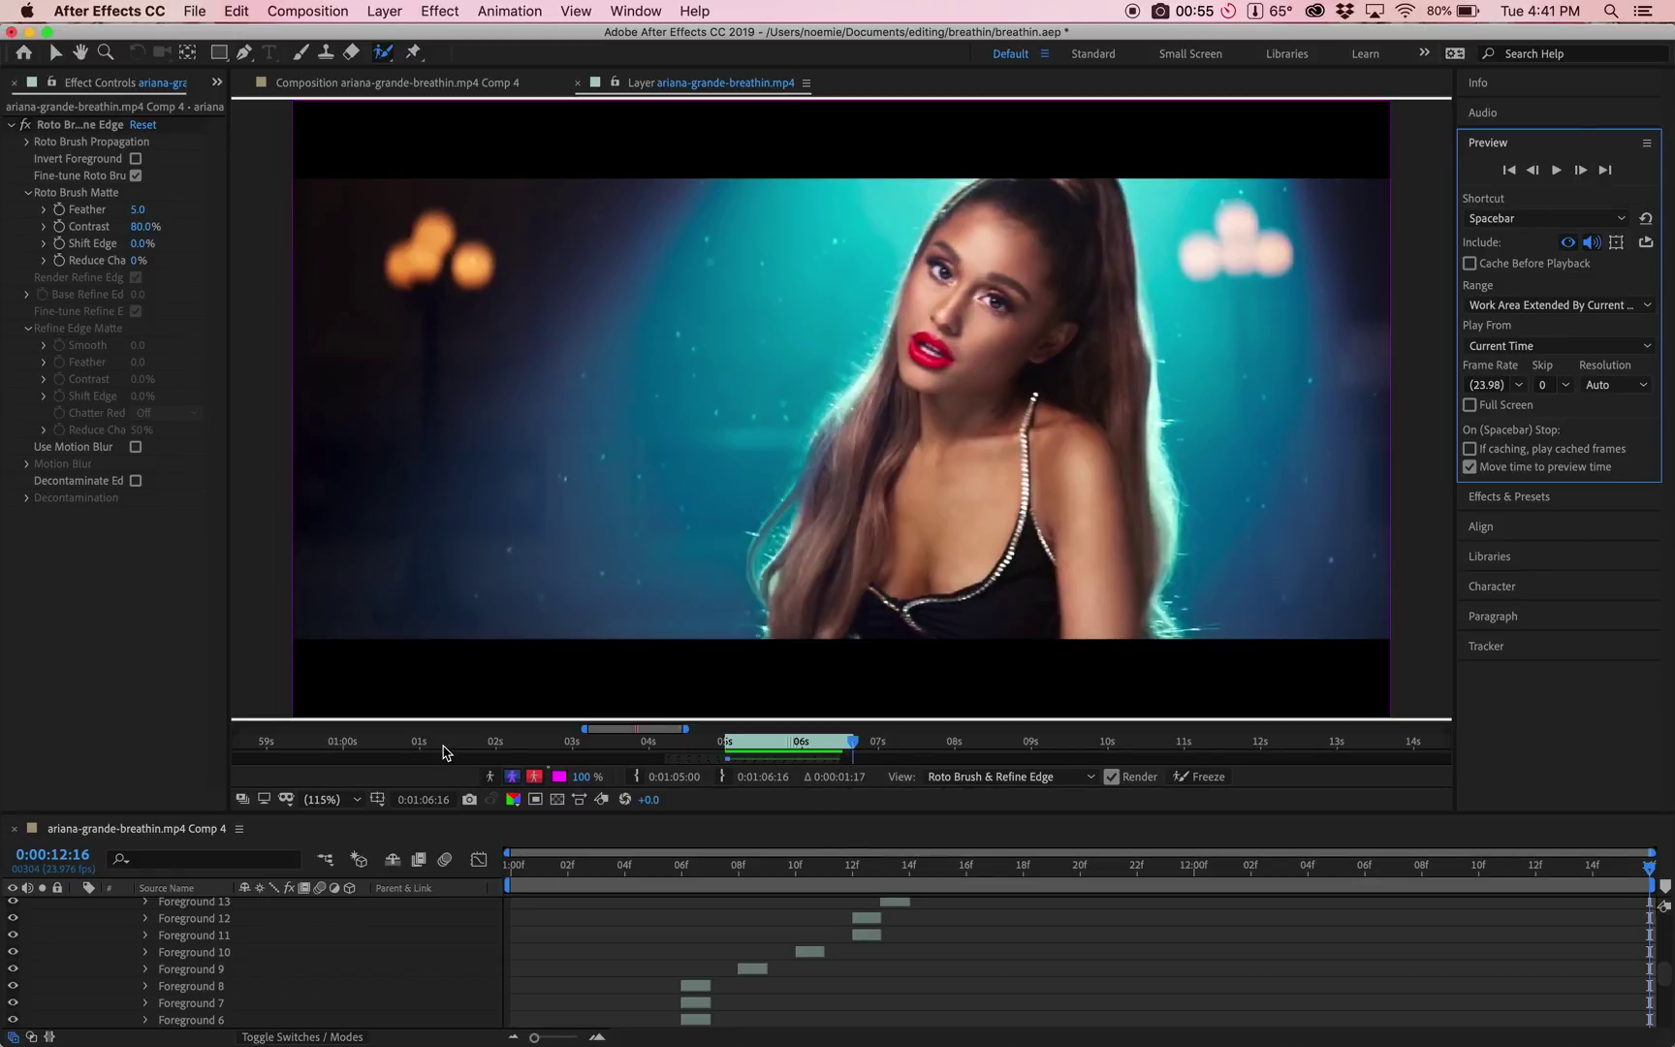
left_click_drag(585, 727, 762, 772)
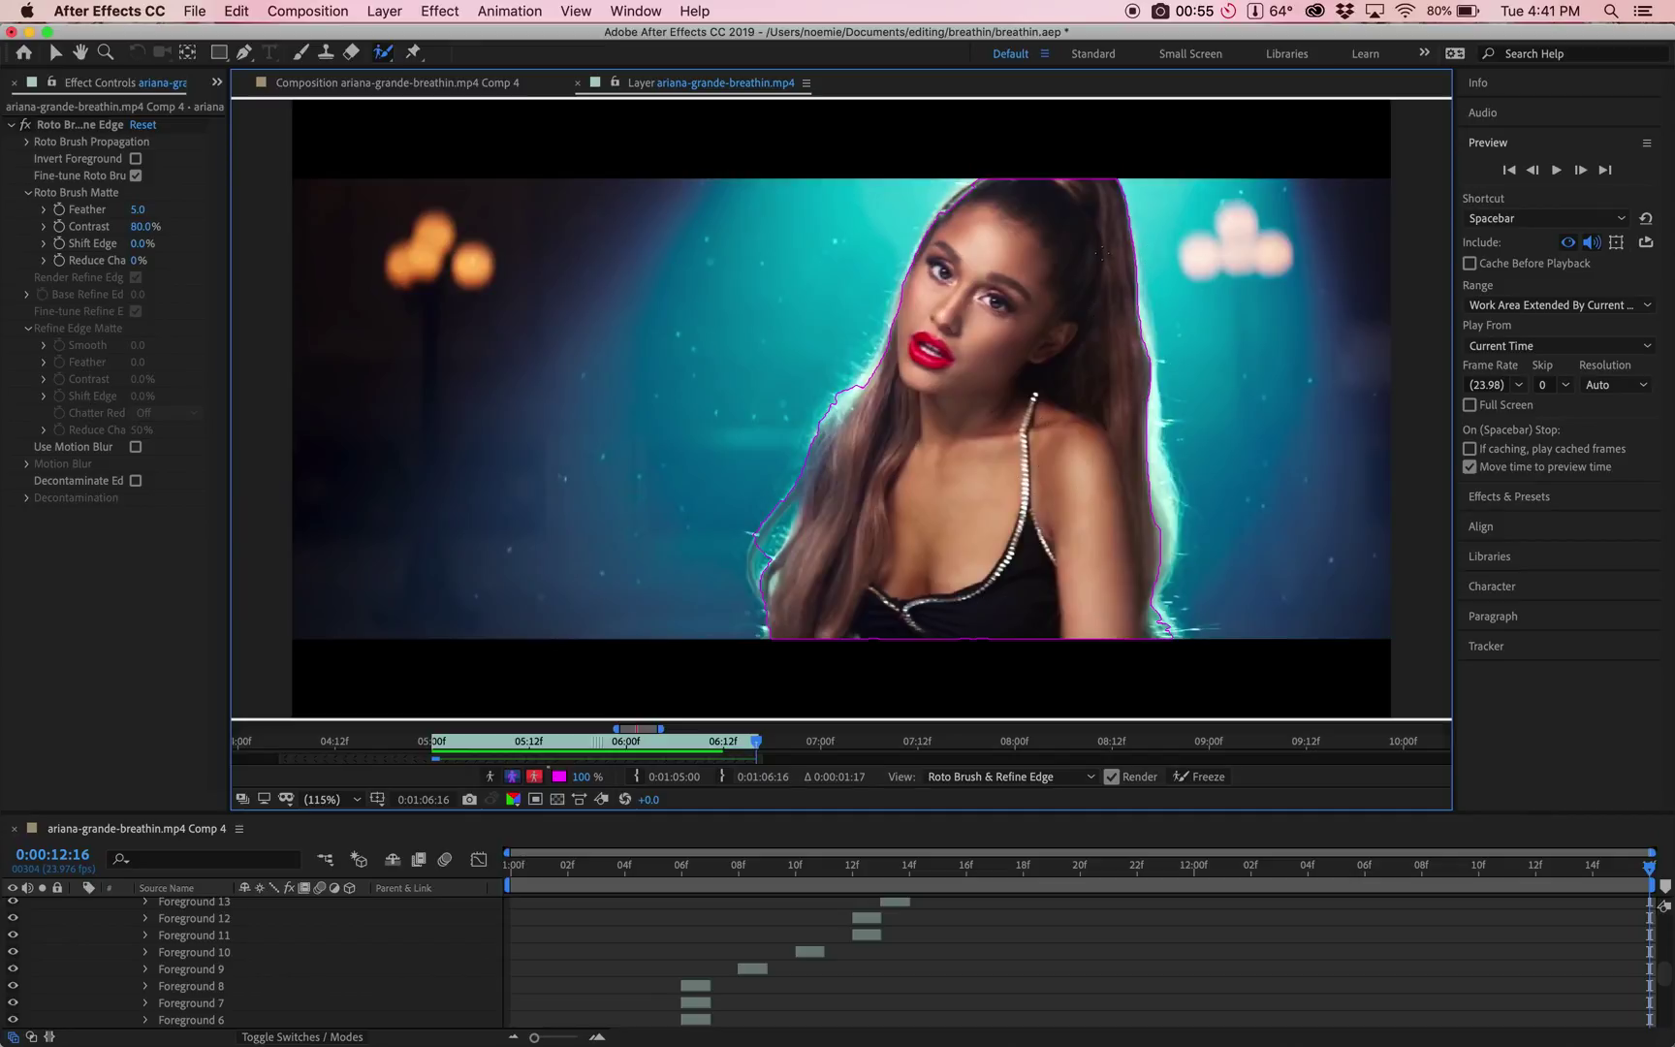
left_click(492, 777)
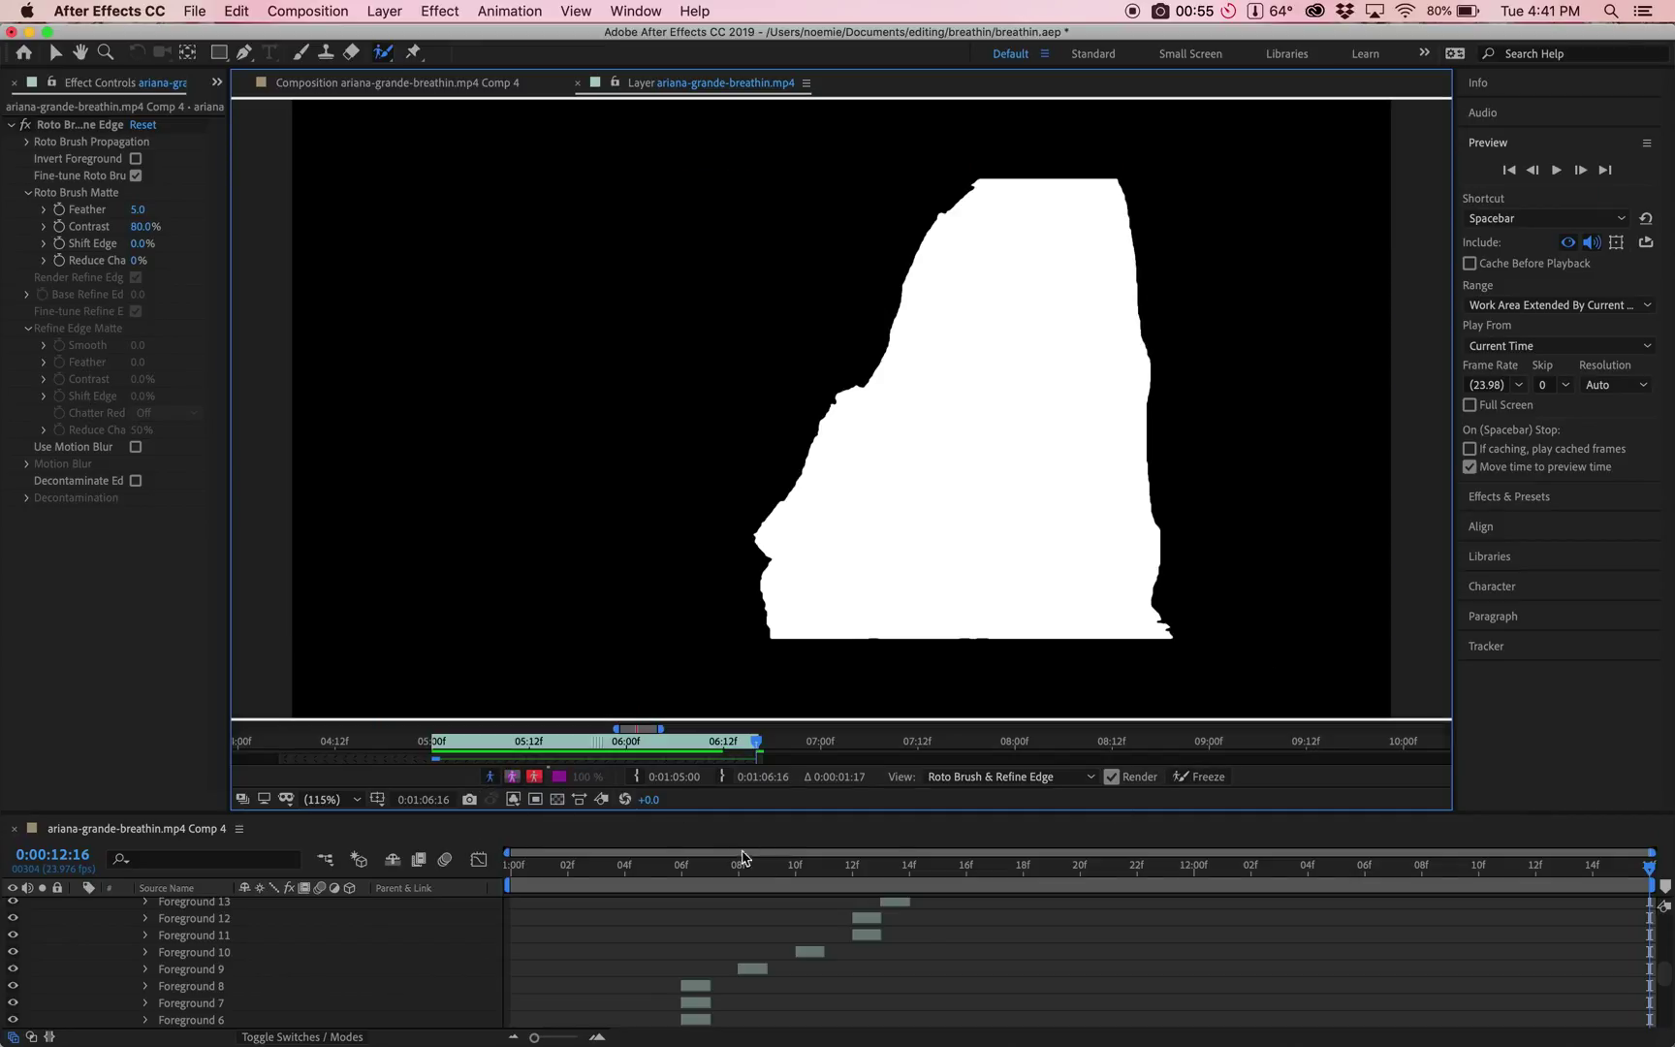
Step: Show the singer's colour cut-out on black and preview its playback
left_click(511, 776)
left_click(566, 869)
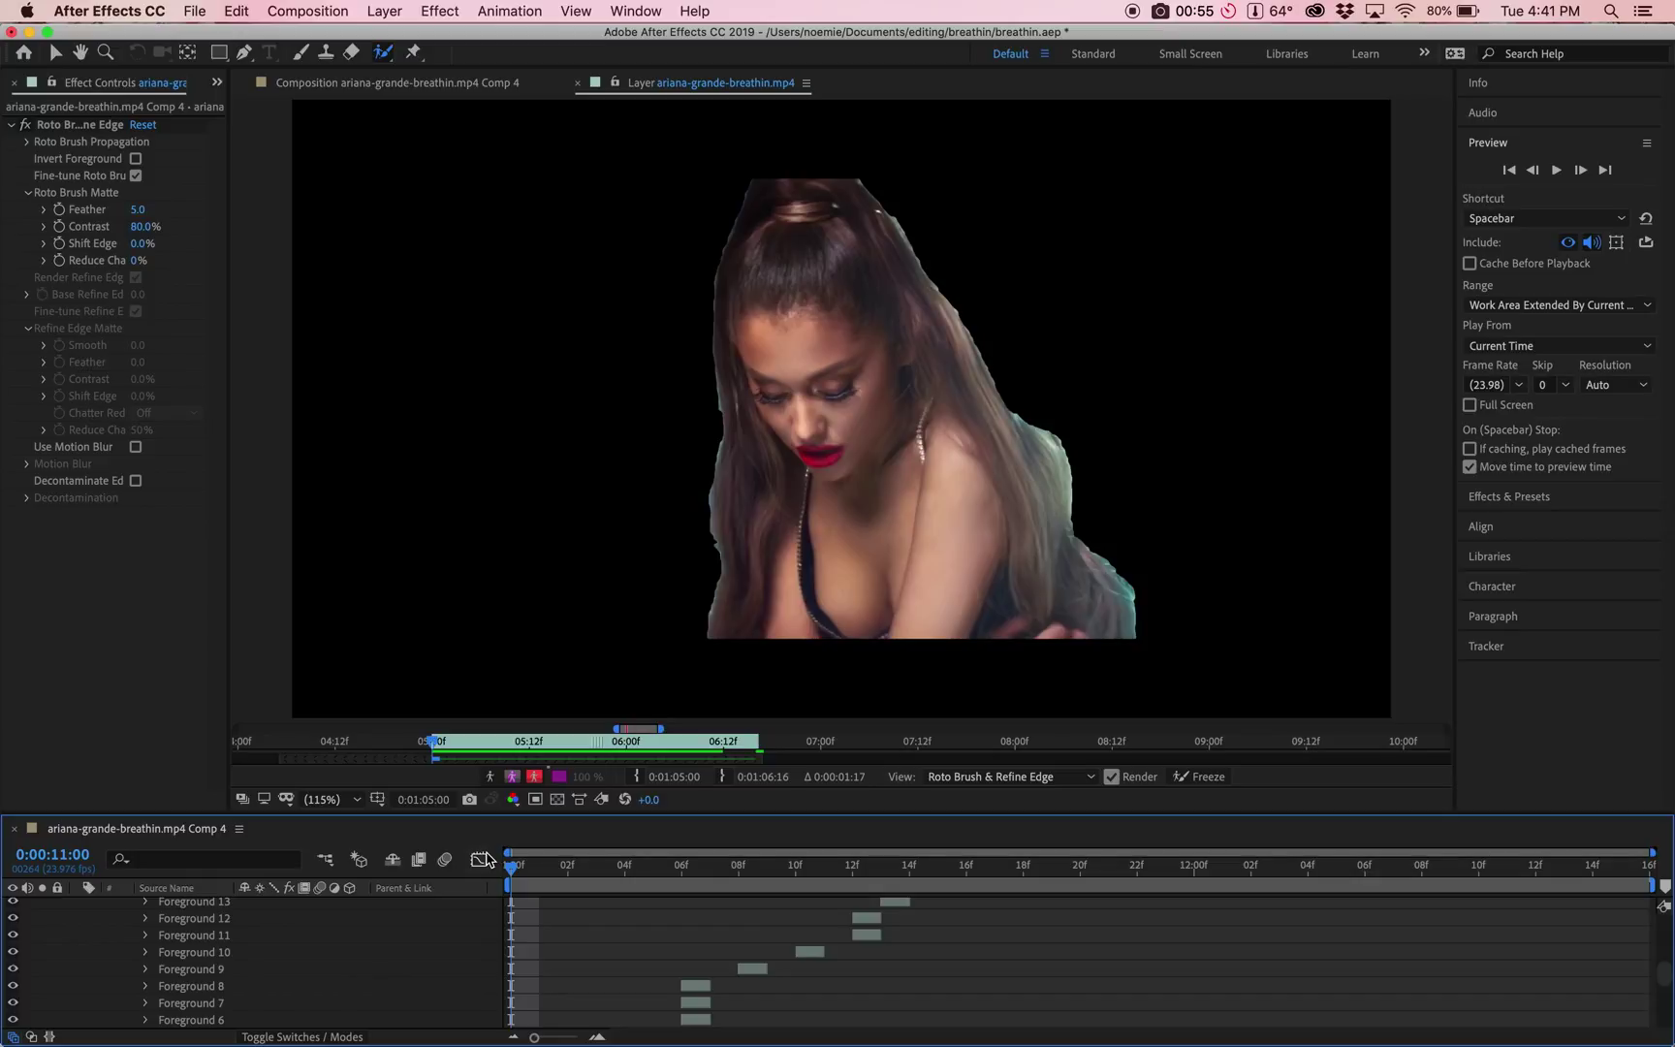
key("space")
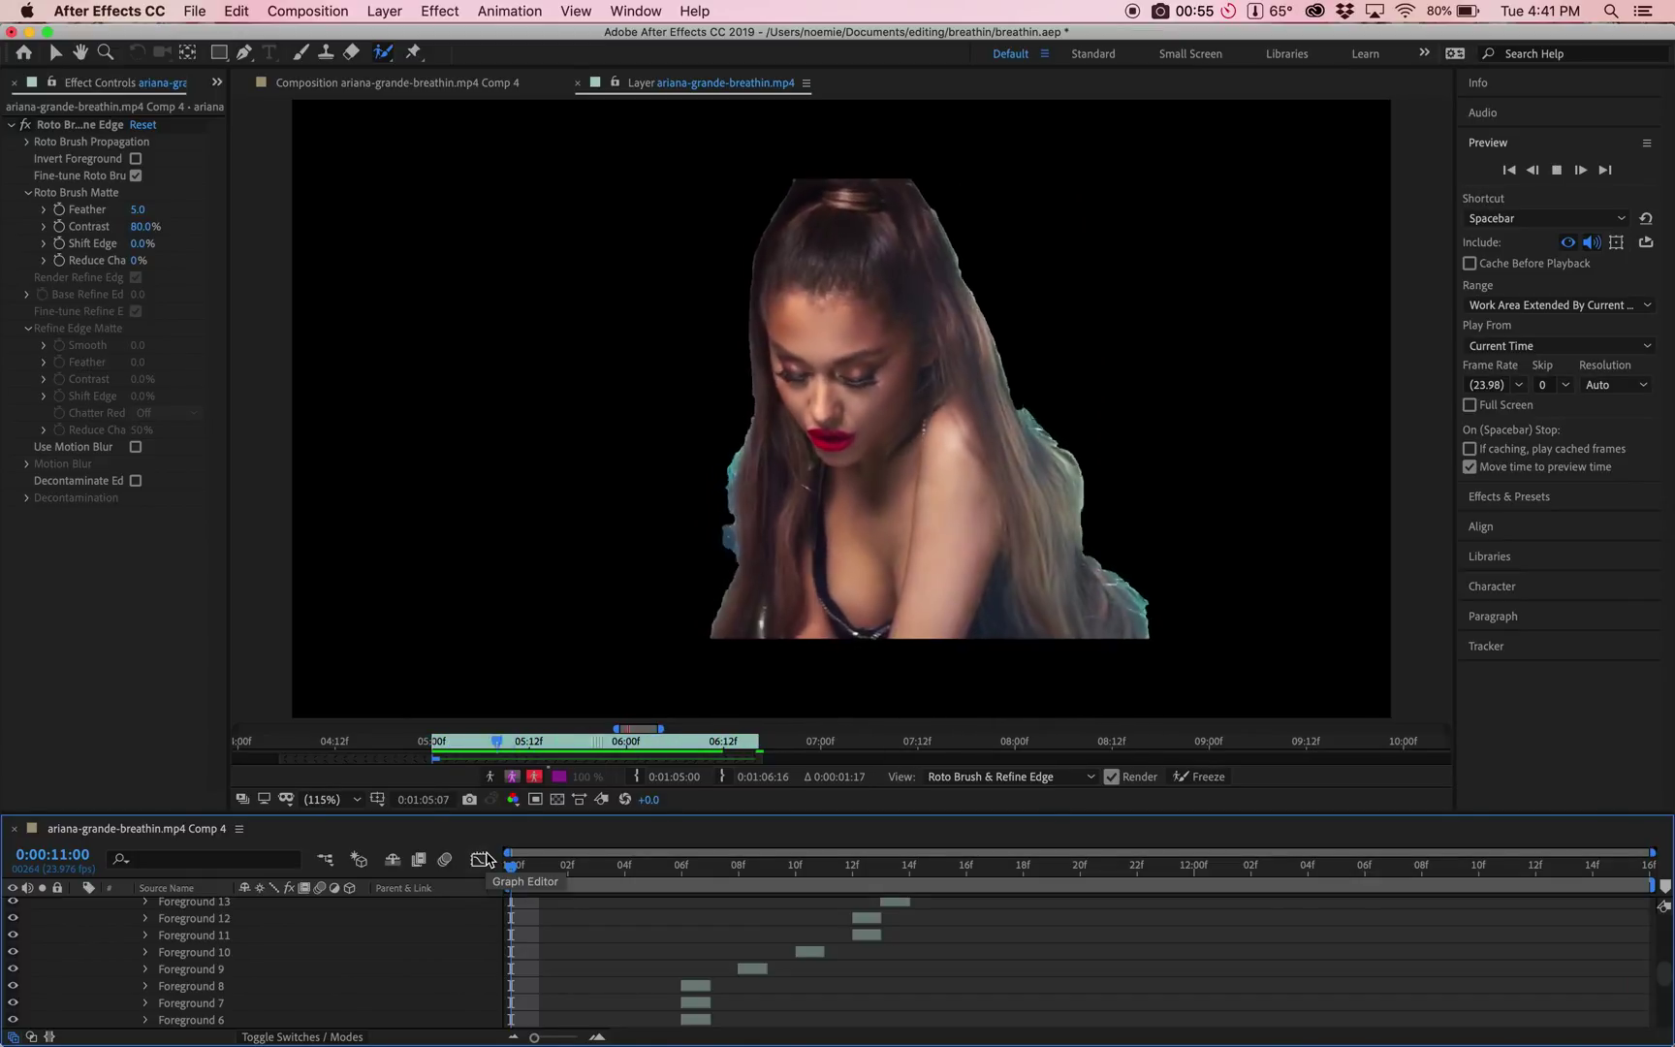
key("space")
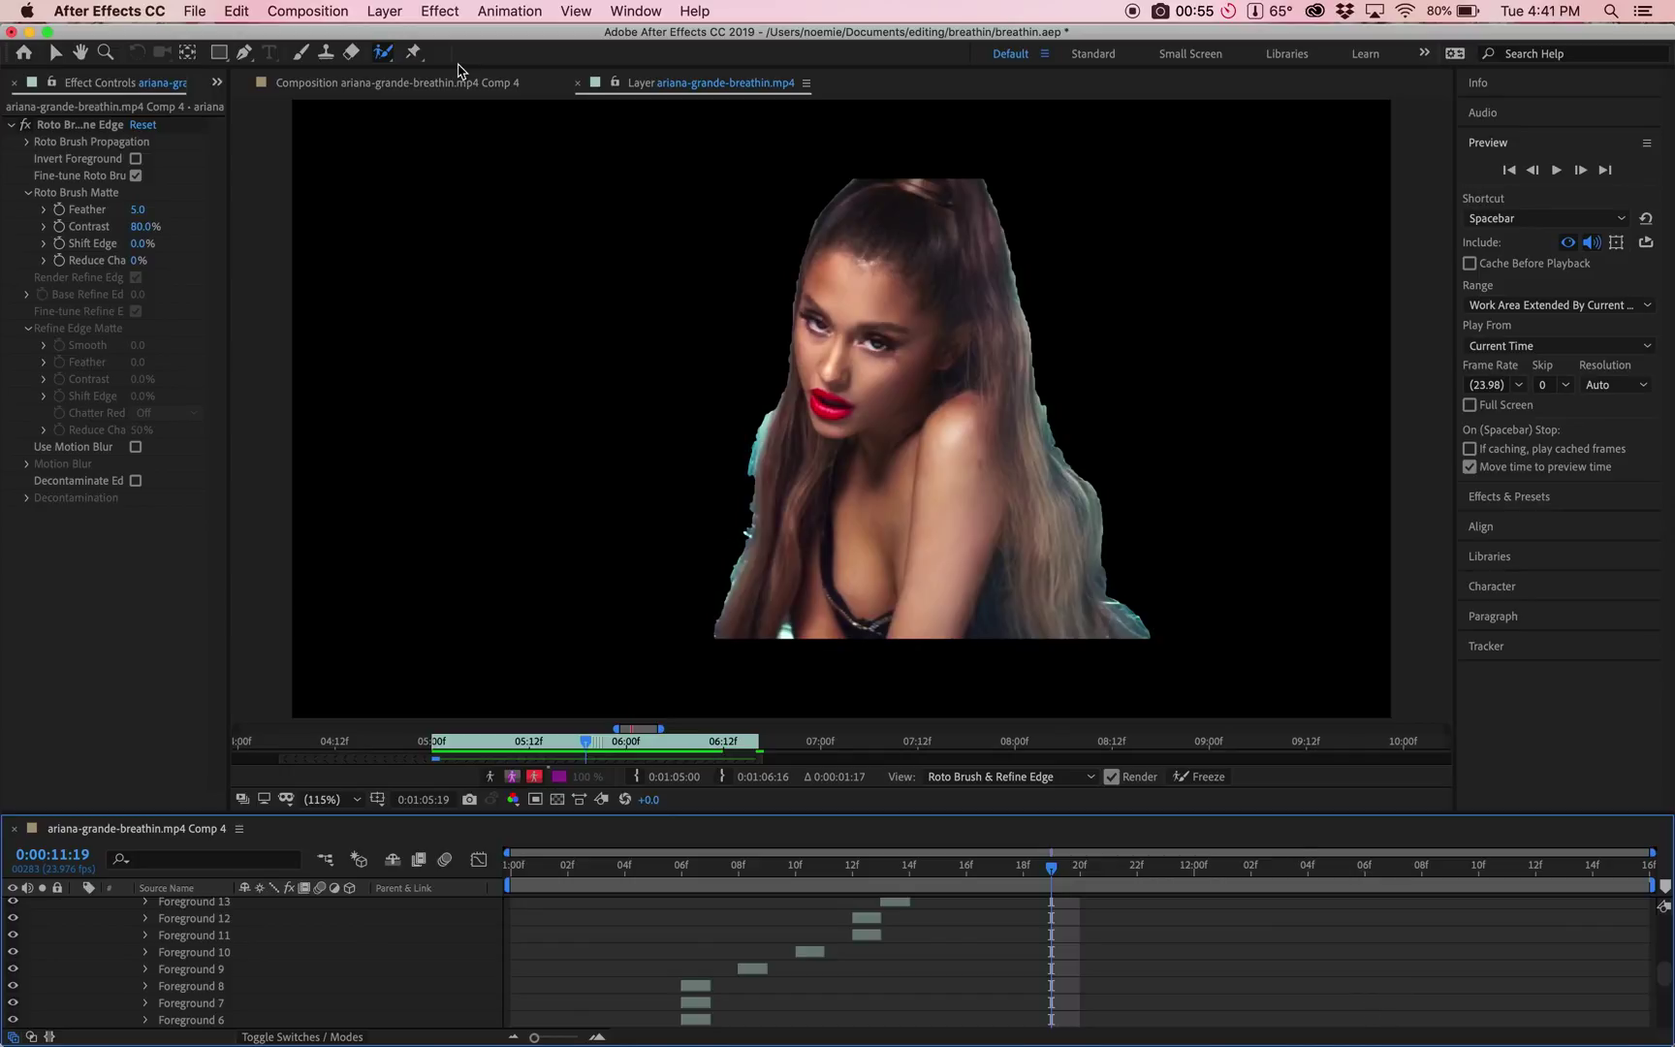
Step: Compare the white-on-black matte and outline views, then preview the cut-out again from 0:00:11:00
left_click(490, 776)
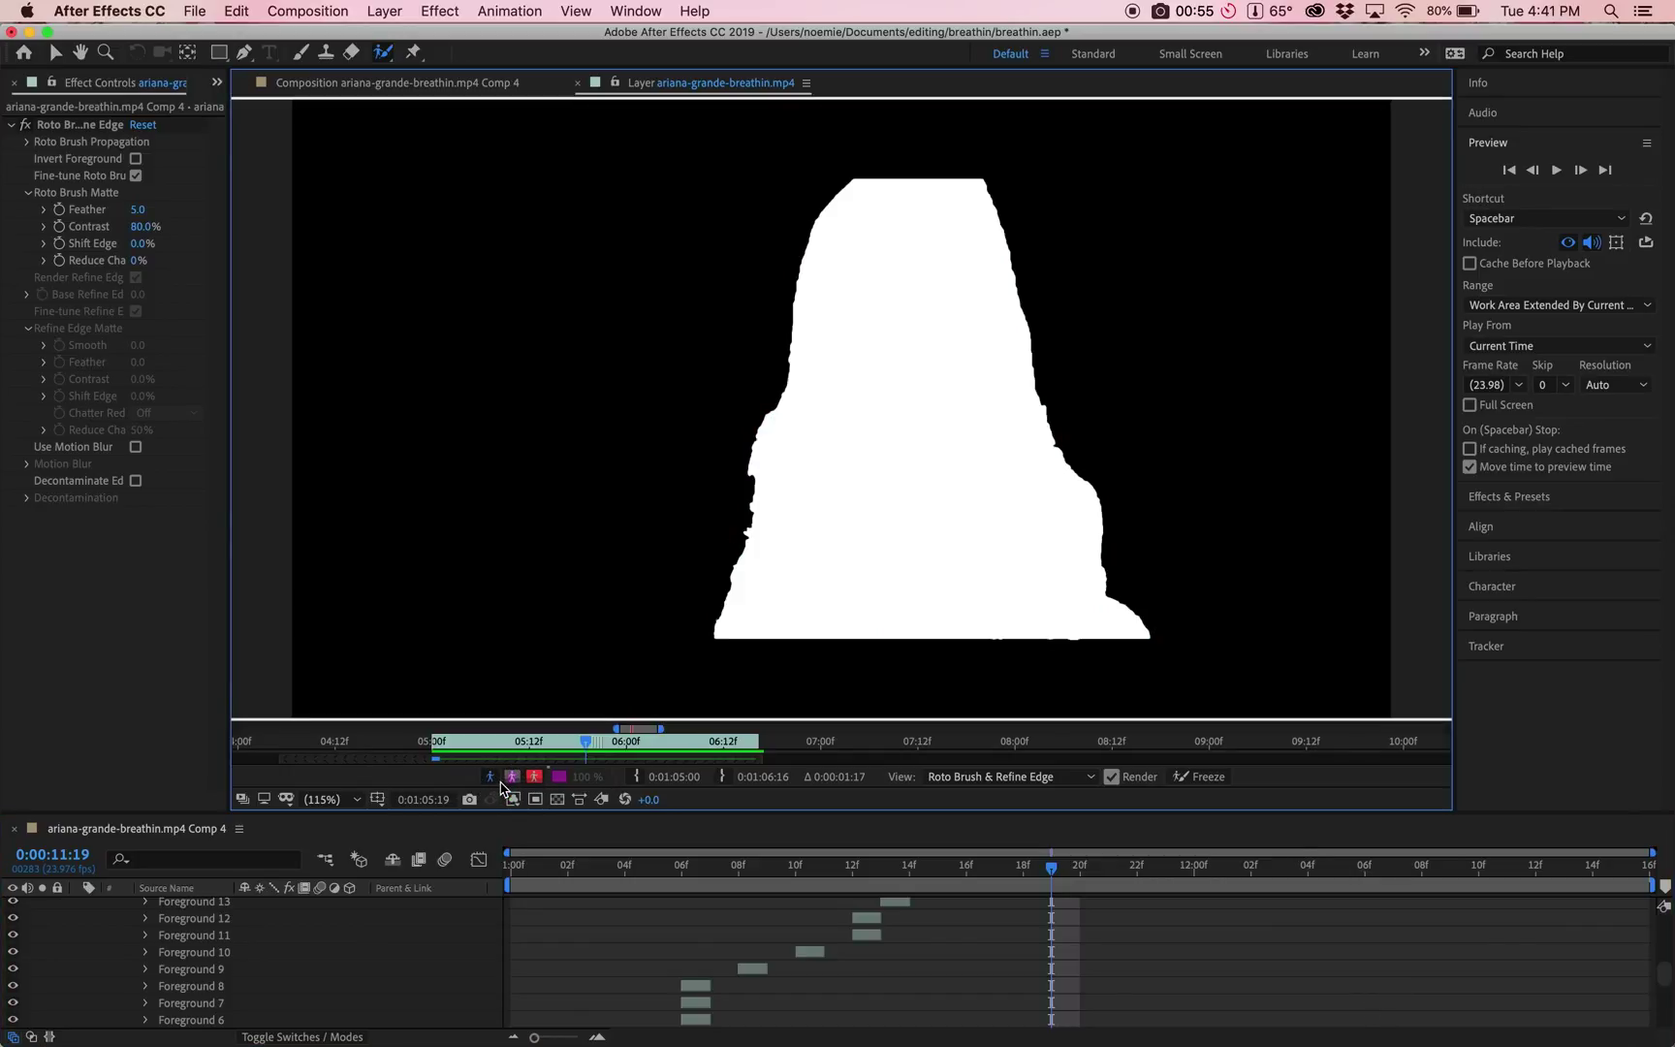
left_click(511, 776)
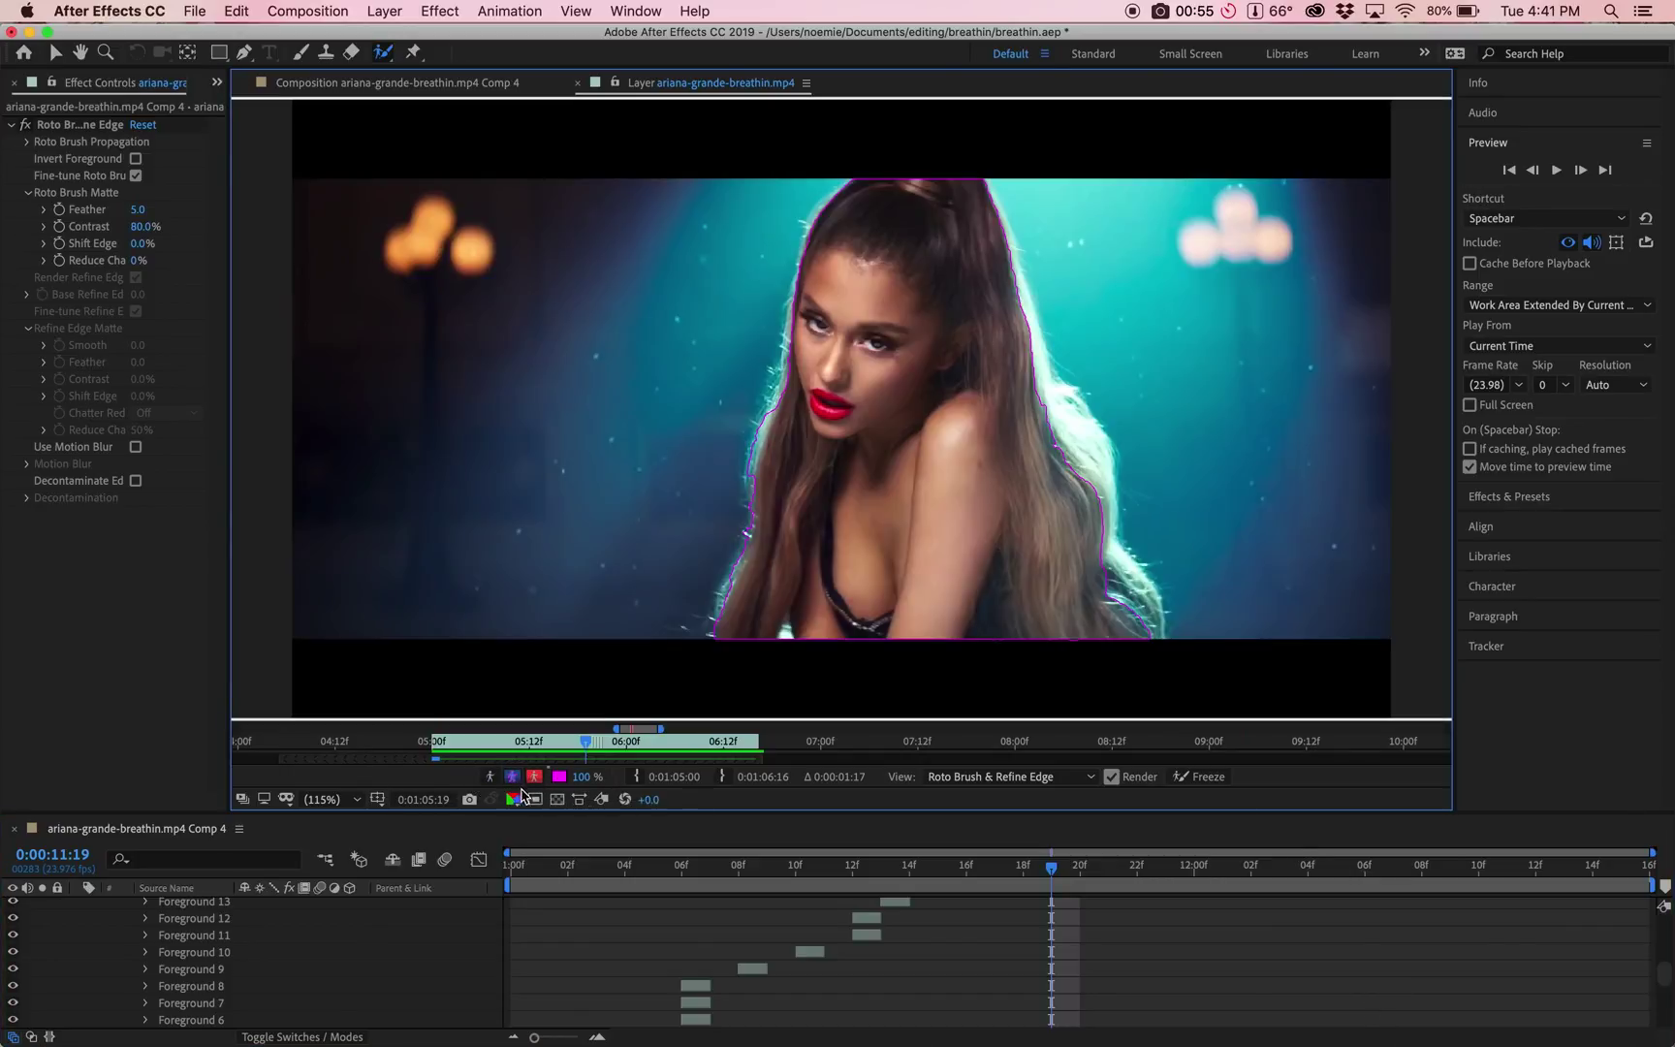
left_click_drag(572, 863, 511, 836)
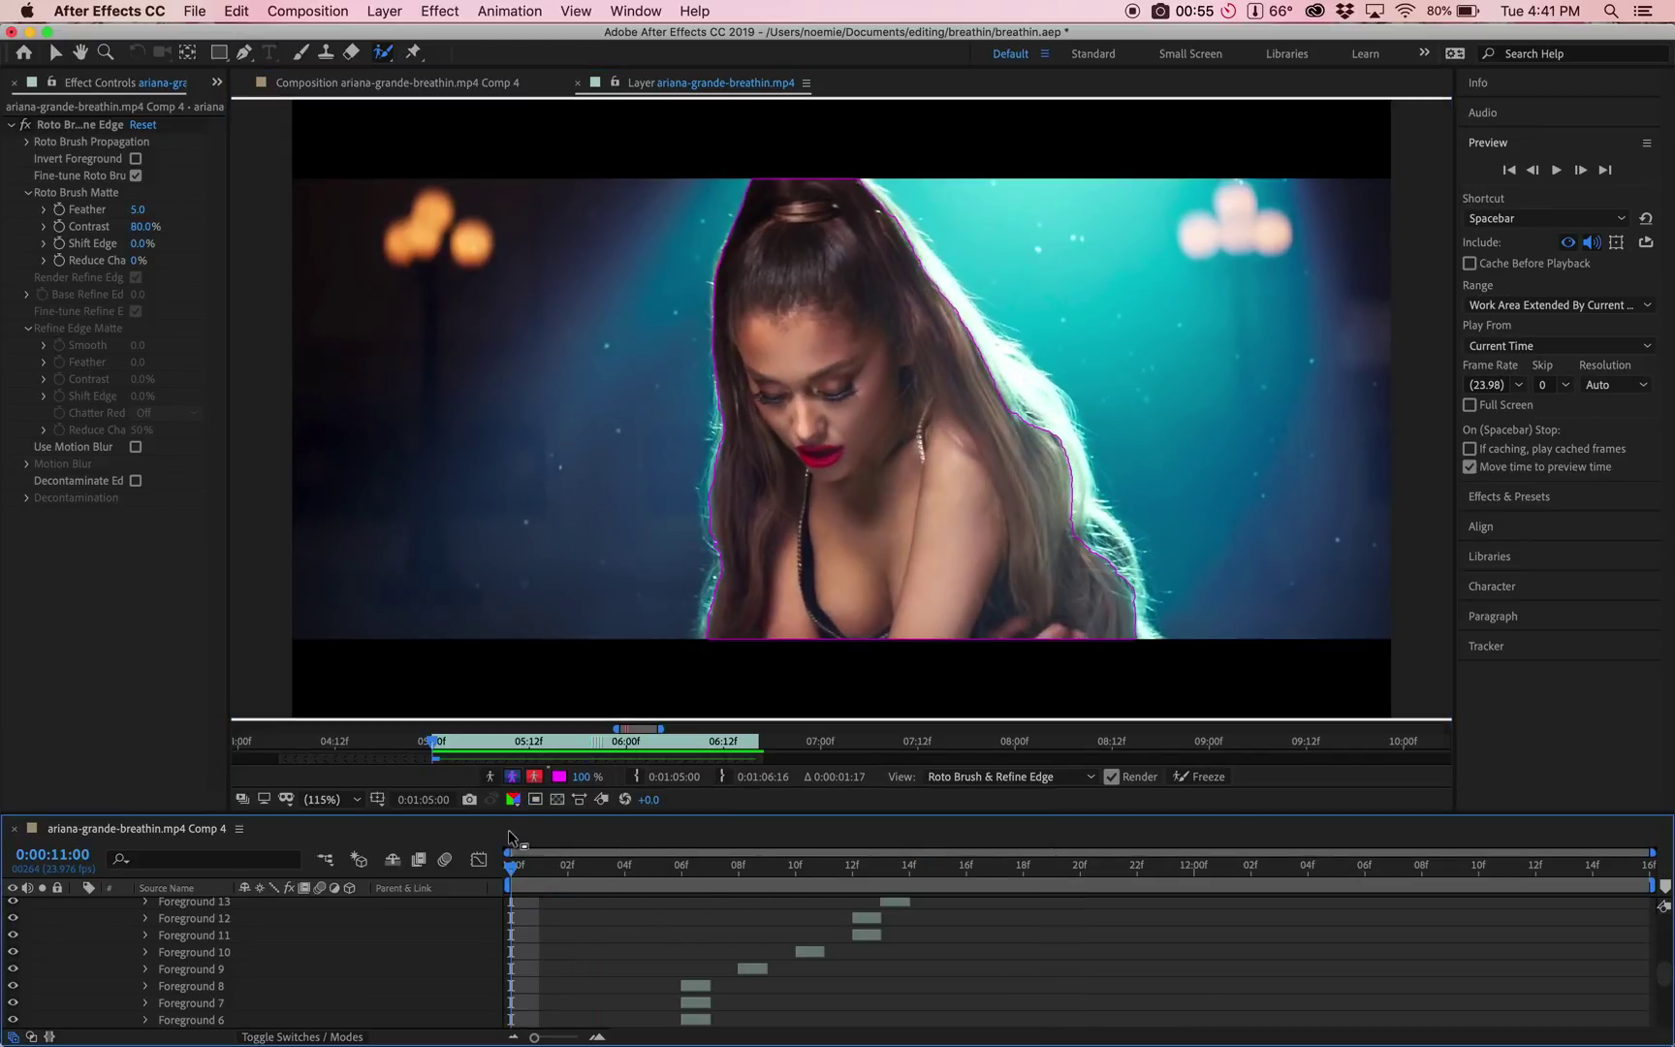
left_click(490, 776)
left_click(491, 777)
key("space")
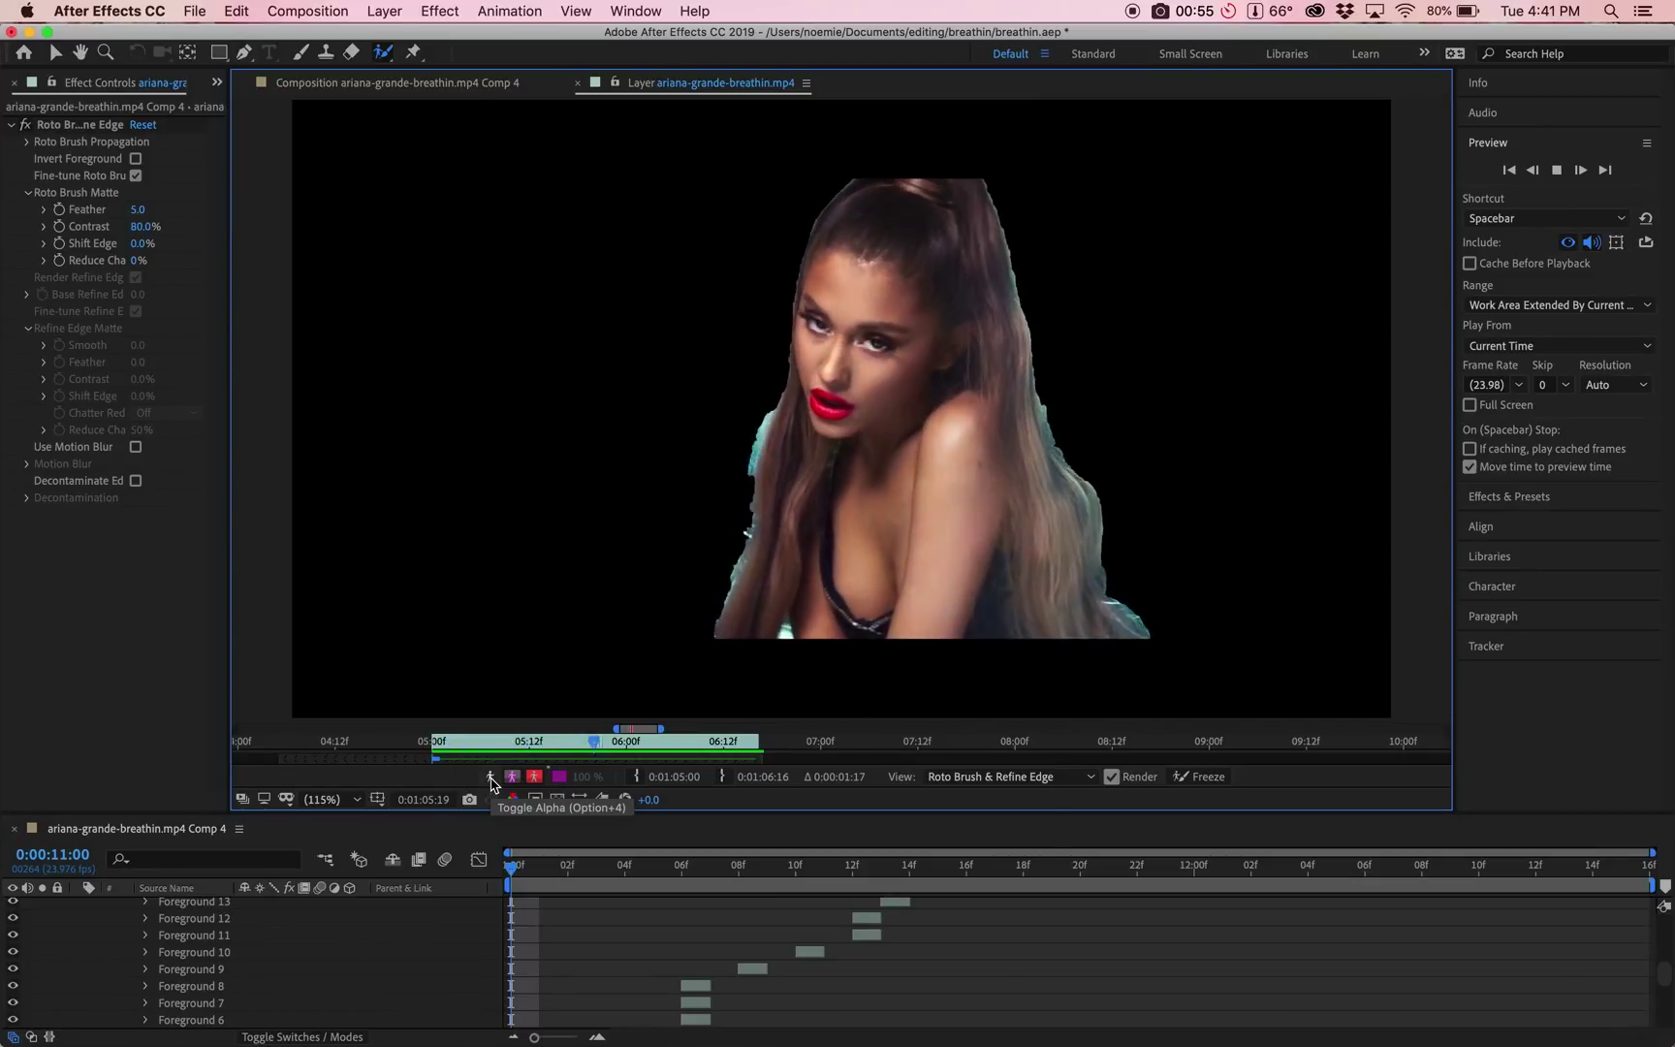
key("space")
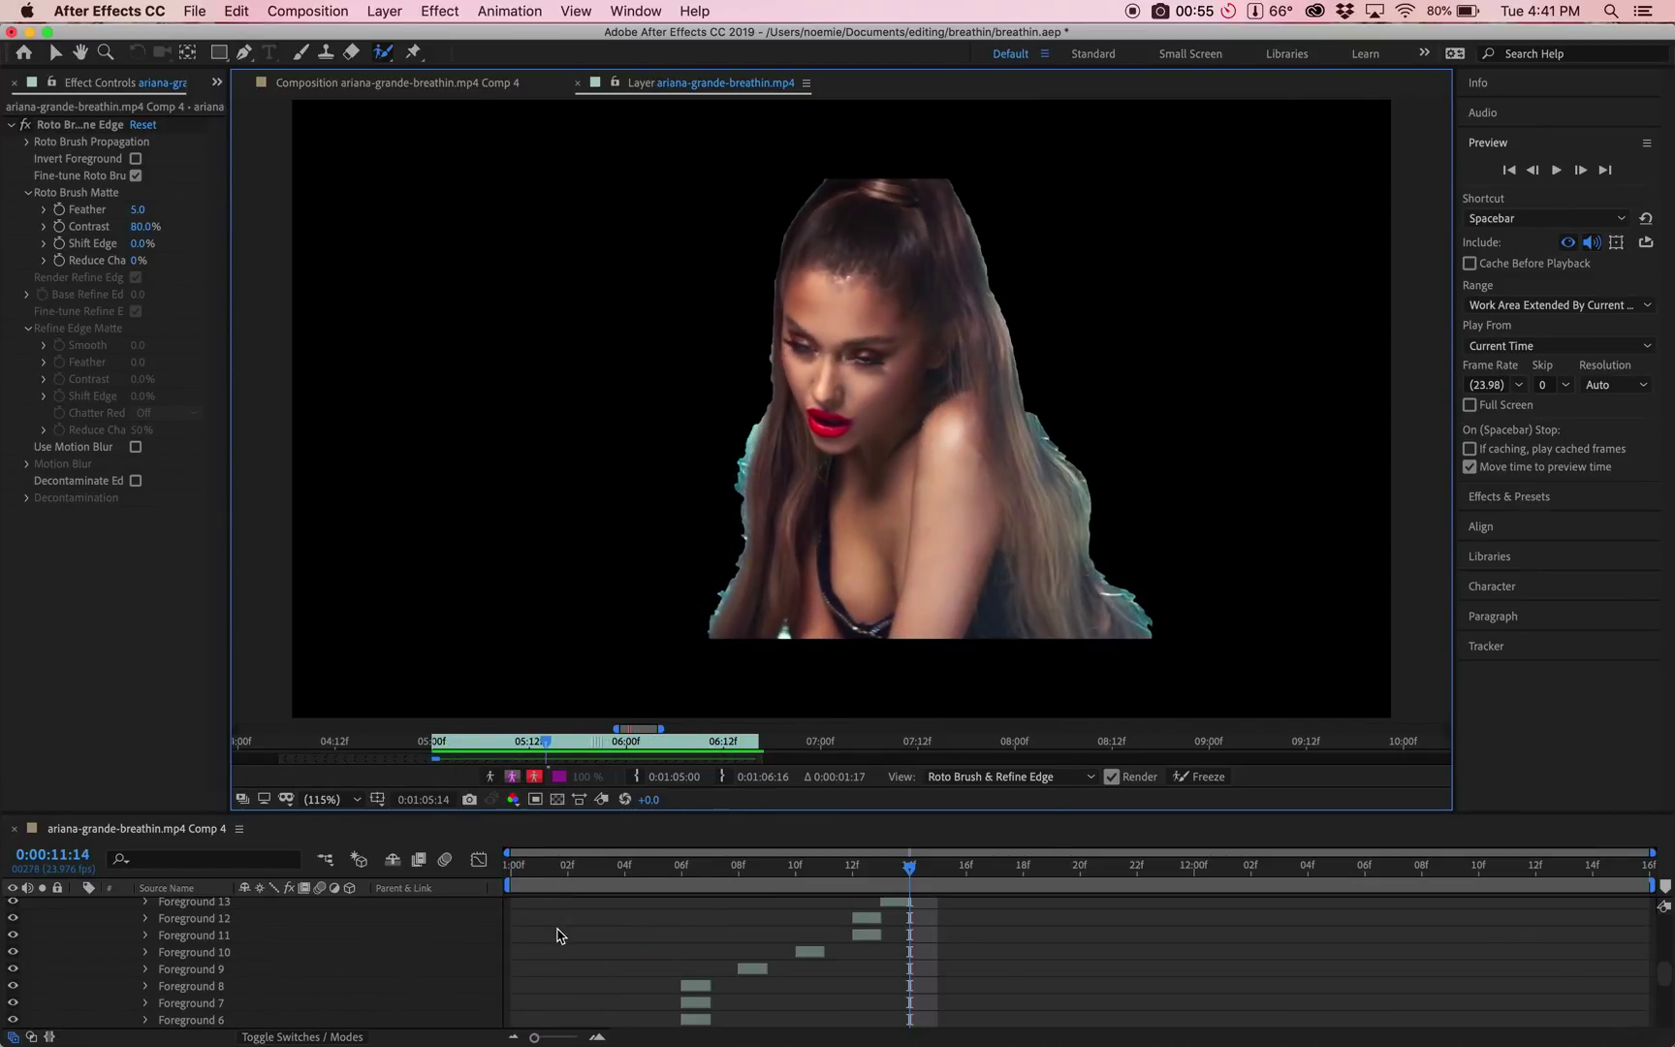
Step: Collapse layer 1's Roto Brush properties and widen the Effect Controls panel
scroll(558, 934, "up", 10)
left_click(77, 905)
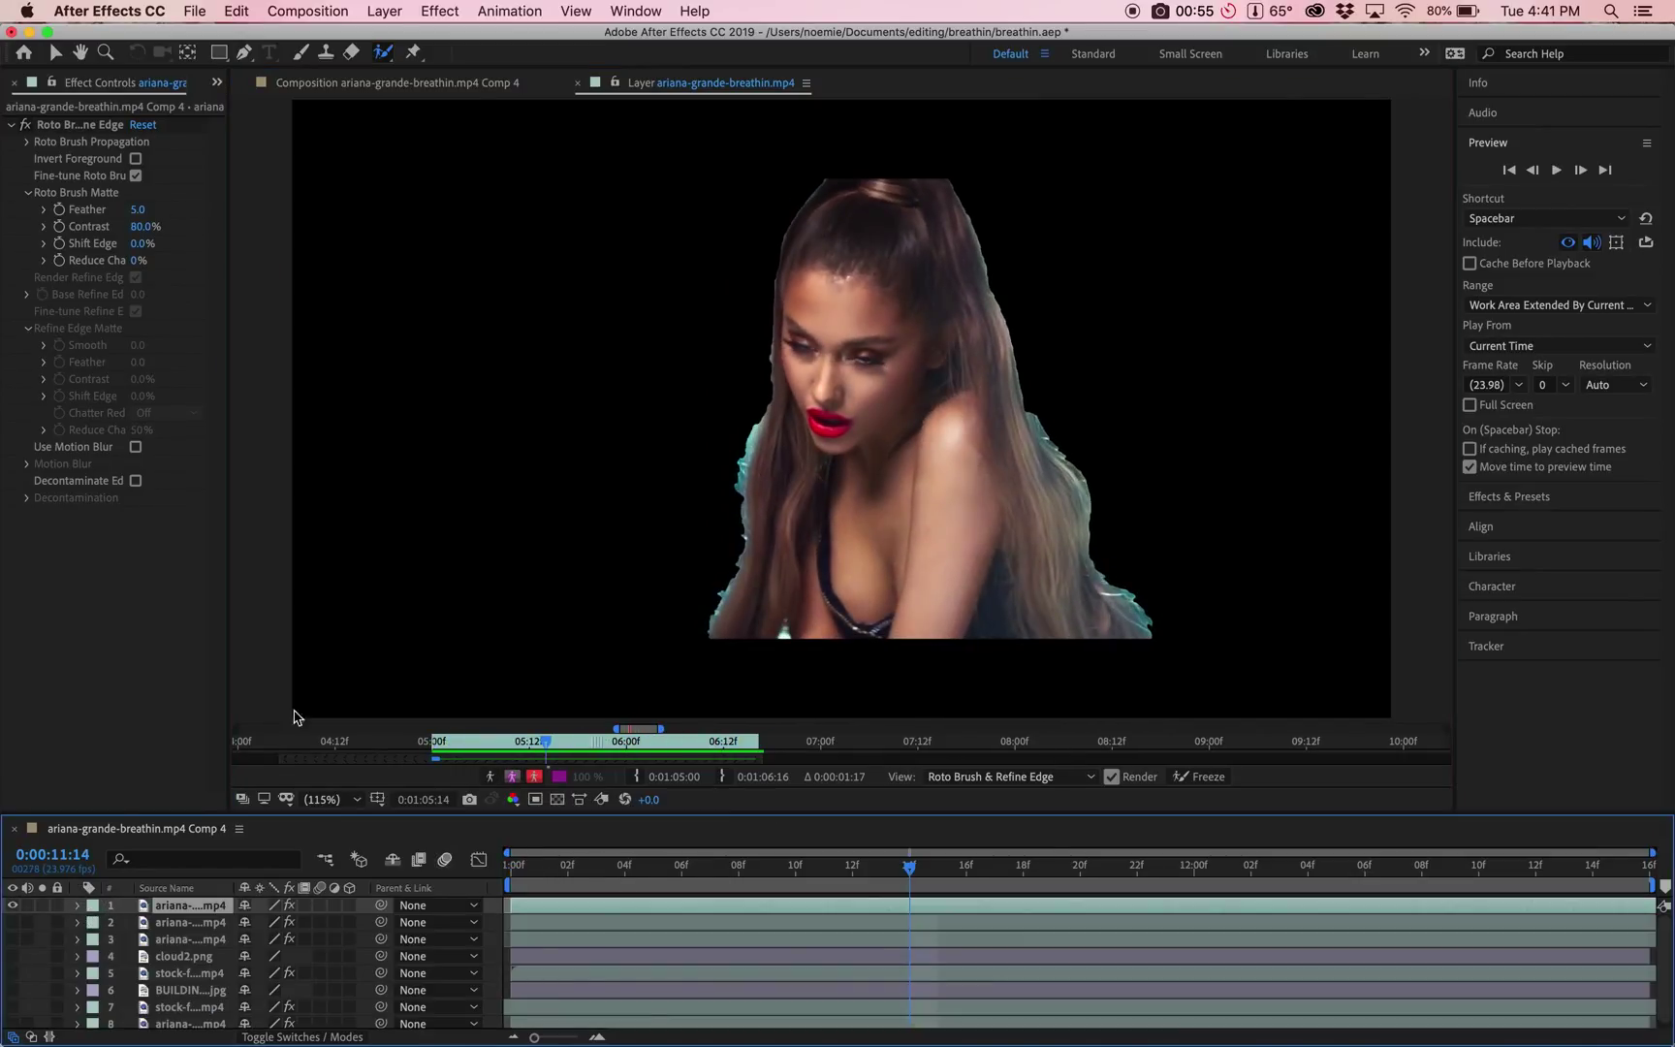
left_click_drag(230, 541, 427, 514)
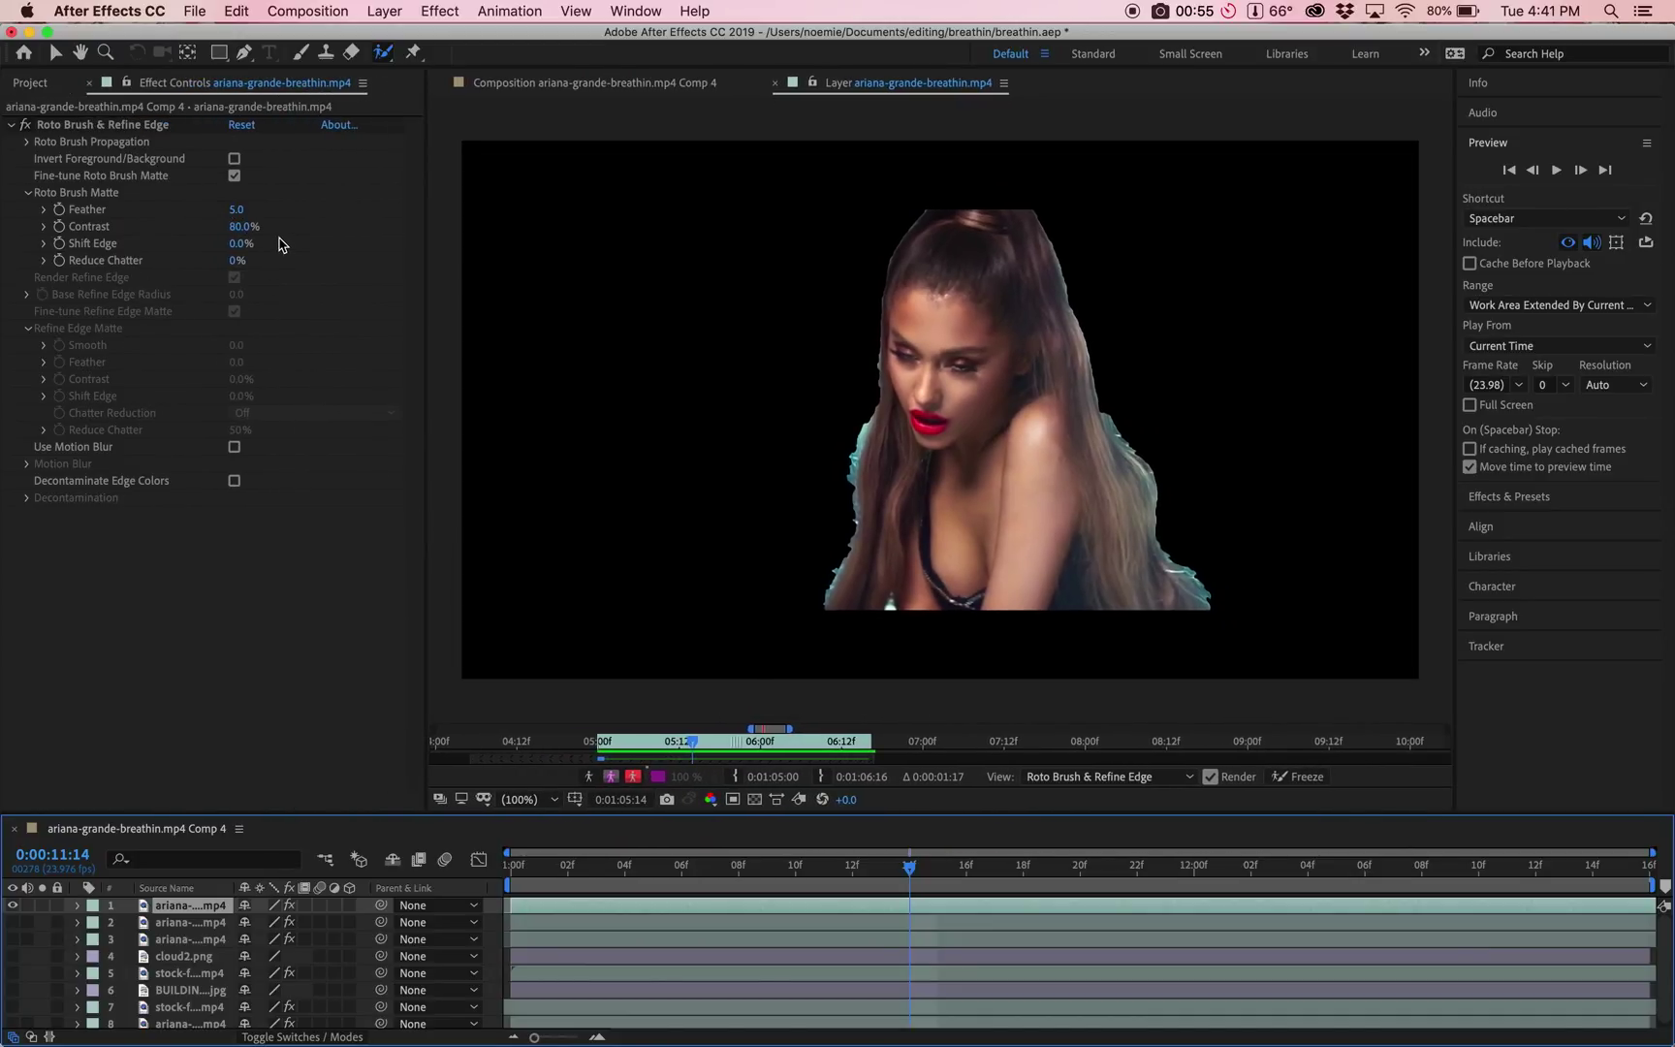
Step: At 0:00:11:00, raise the Roto Brush Matte Feather to 54.6, undoing an overshoot
left_click(518, 875)
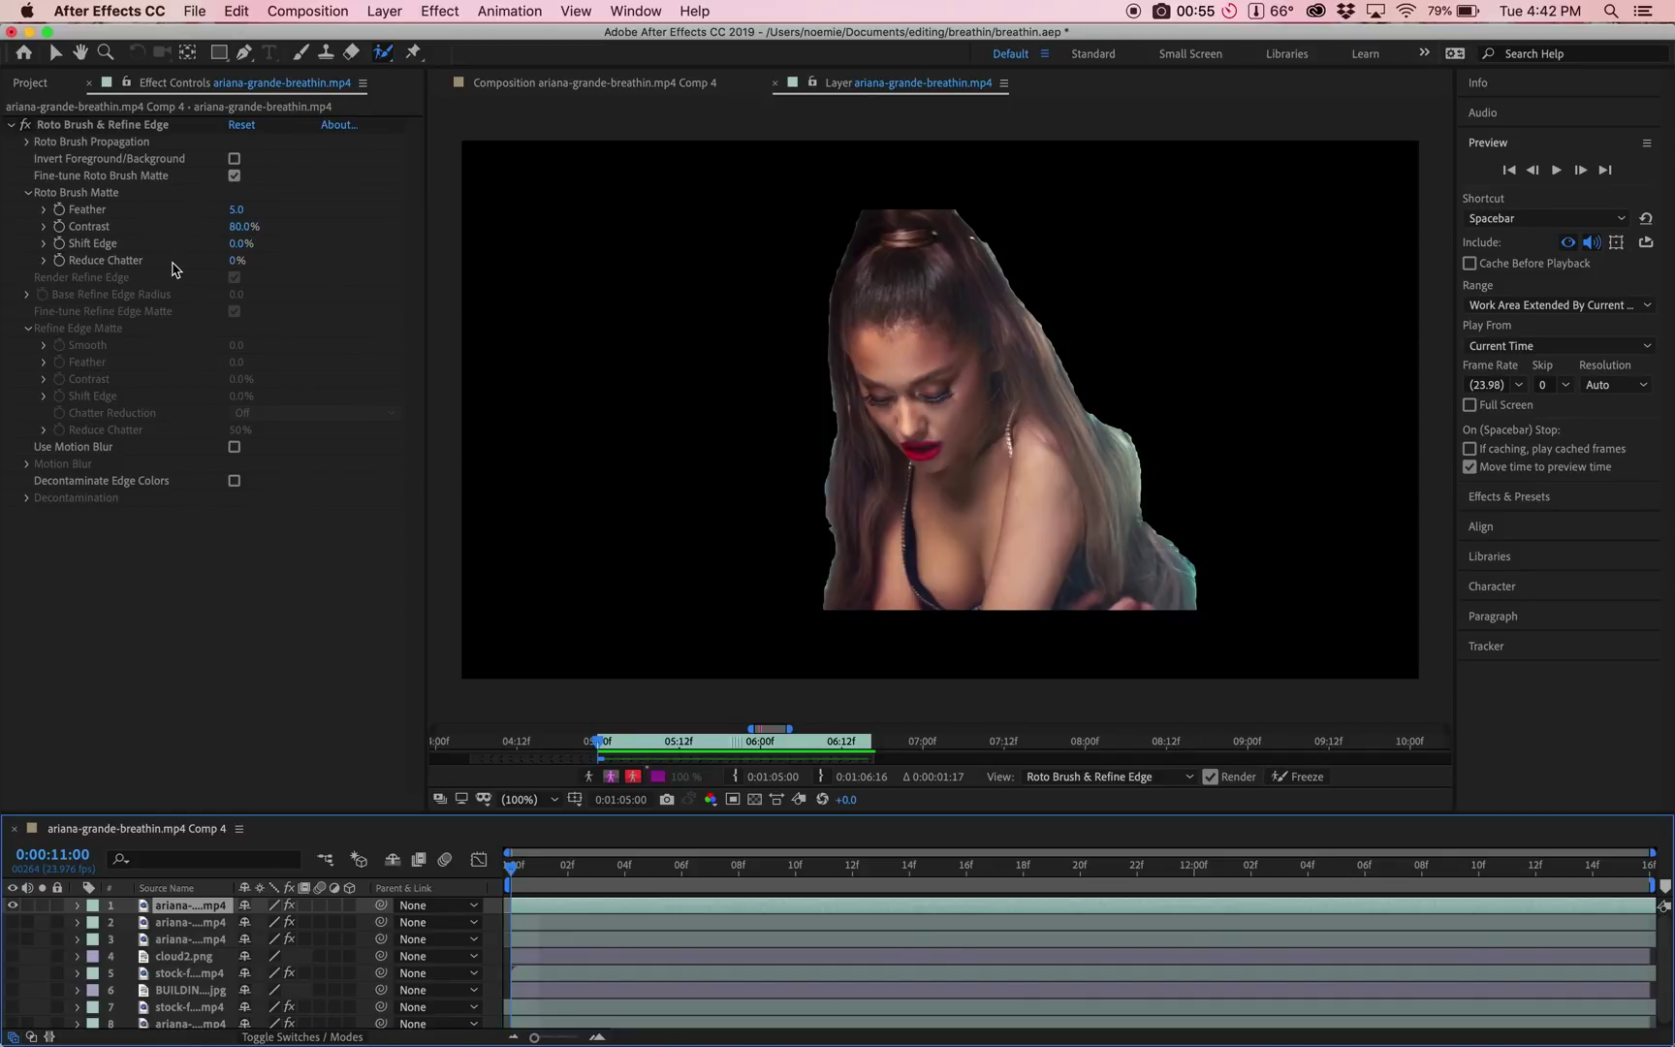
left_click_drag(235, 211, 451, 213)
left_click_drag(238, 209, 1249, 189)
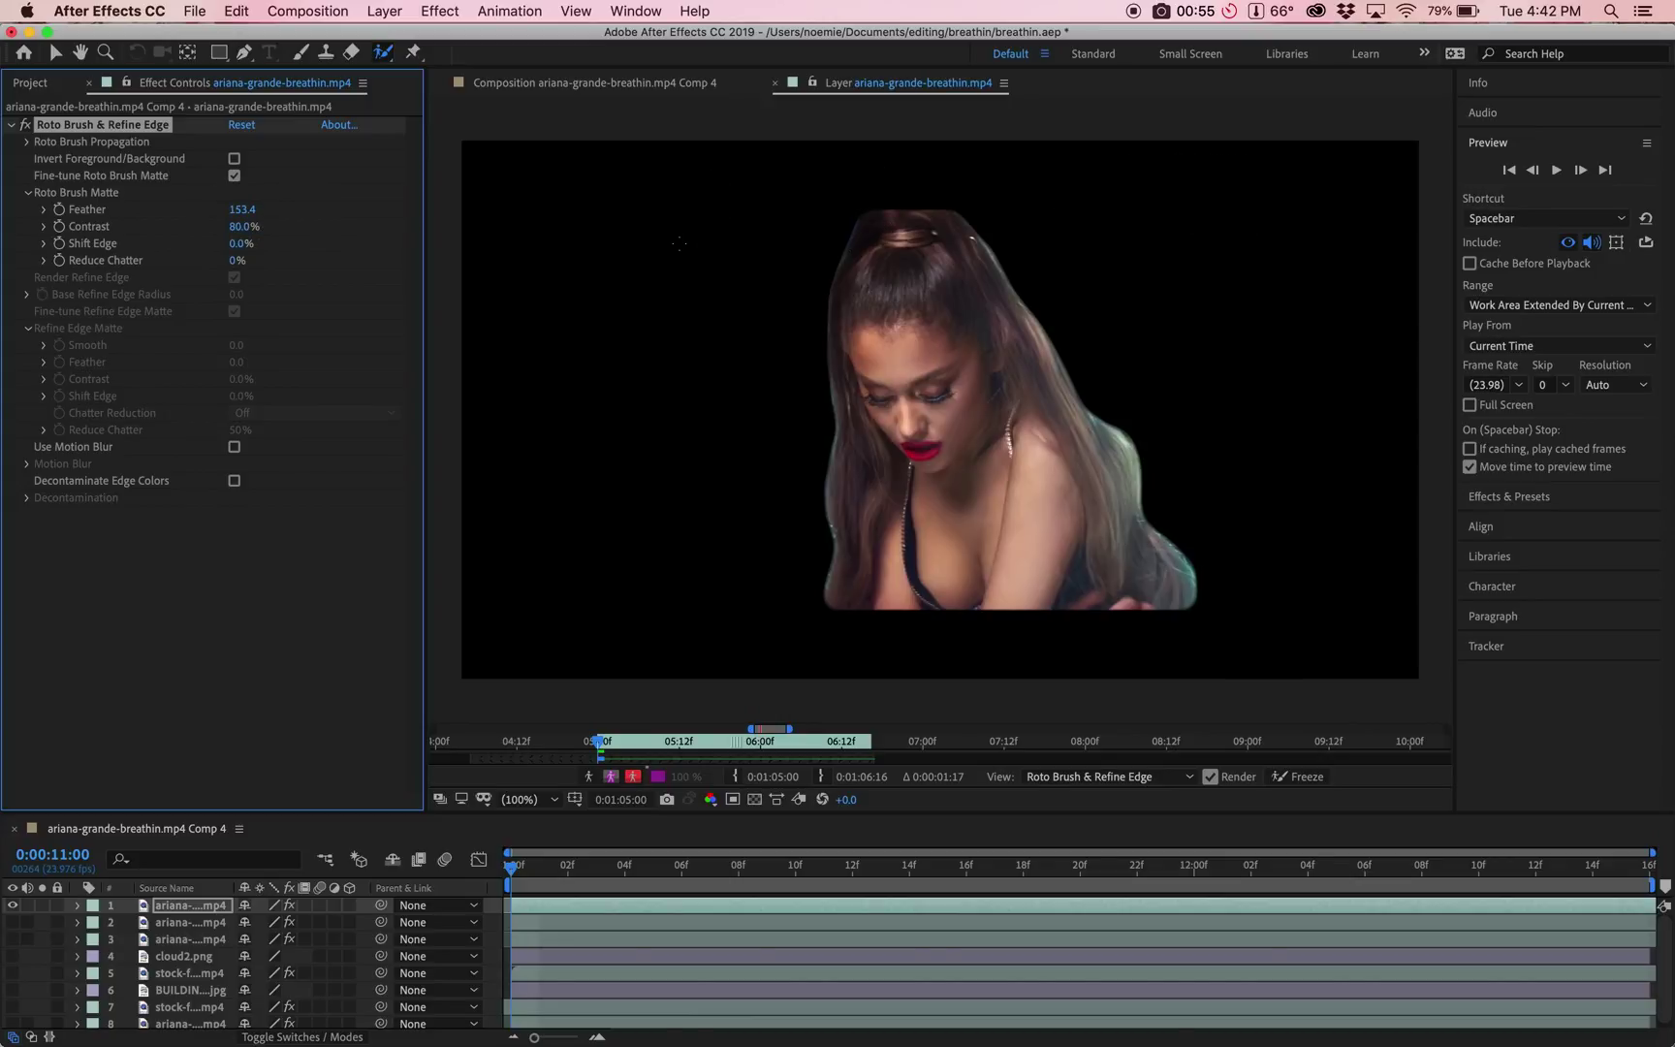
key("super+z")
left_click_drag(237, 212, 277, 219)
Step: Preview the matte with Shift Edge pushed out to 68%, then switch to Refine Edge
left_click_drag(241, 250, 276, 257)
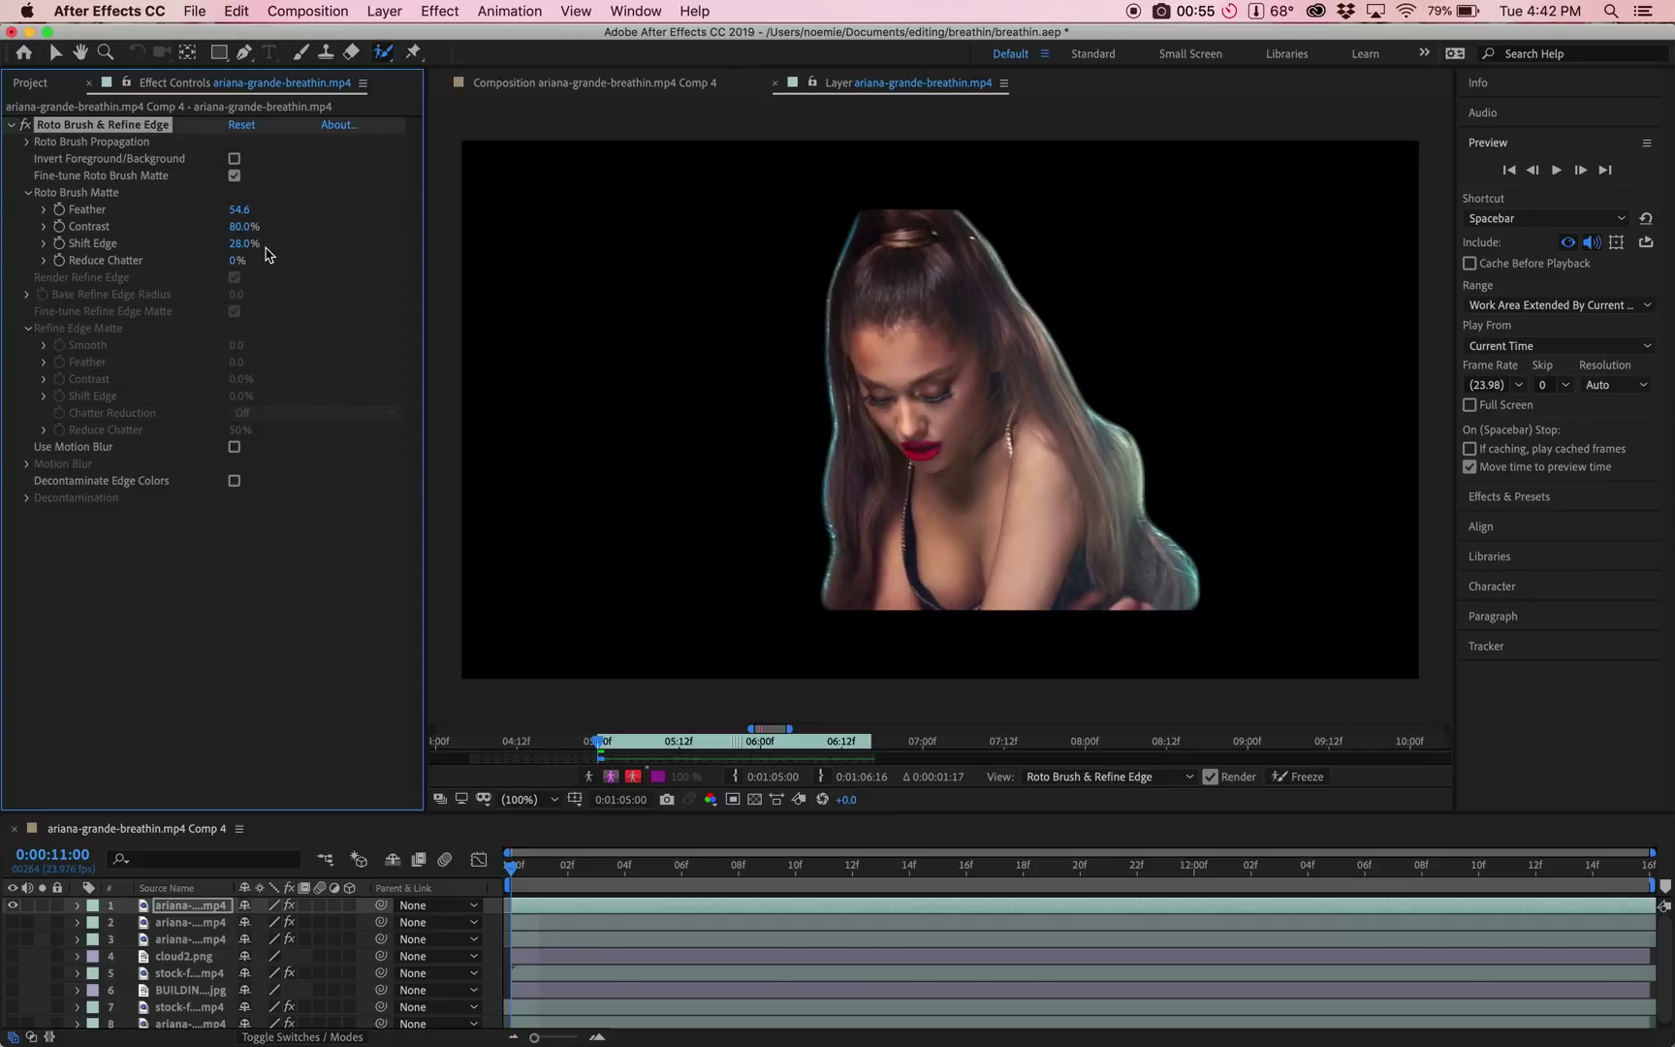
left_click_drag(257, 248, 285, 247)
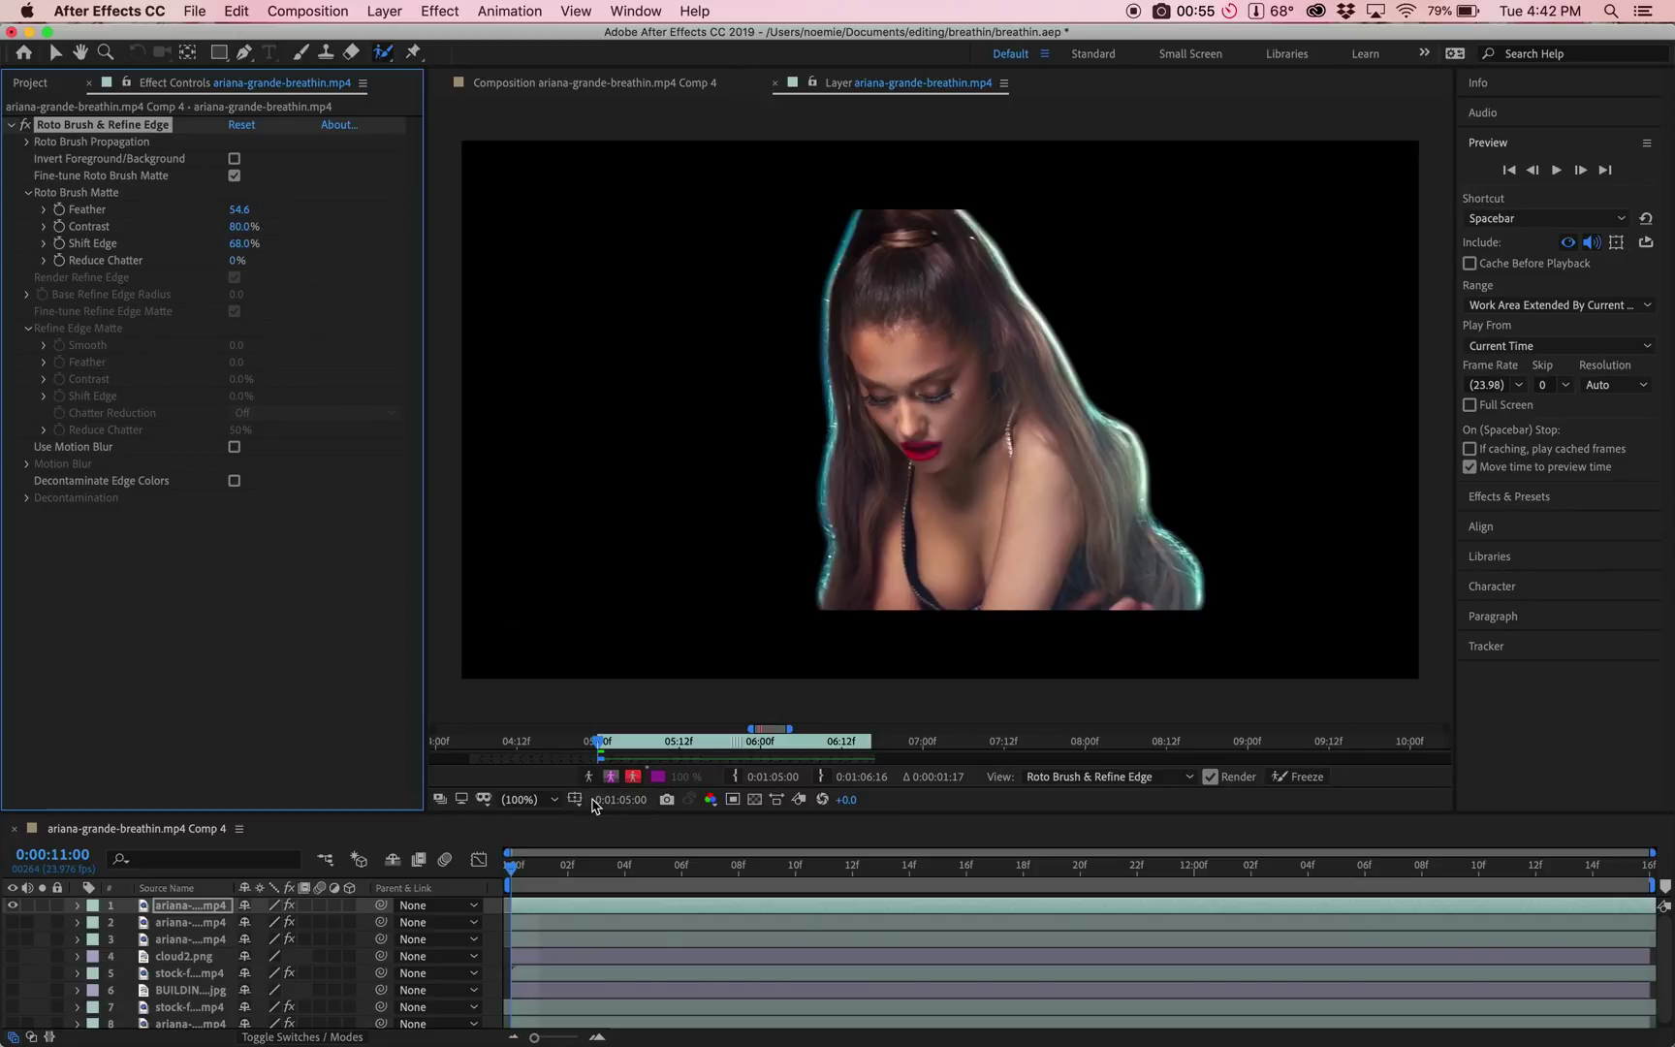
key("space")
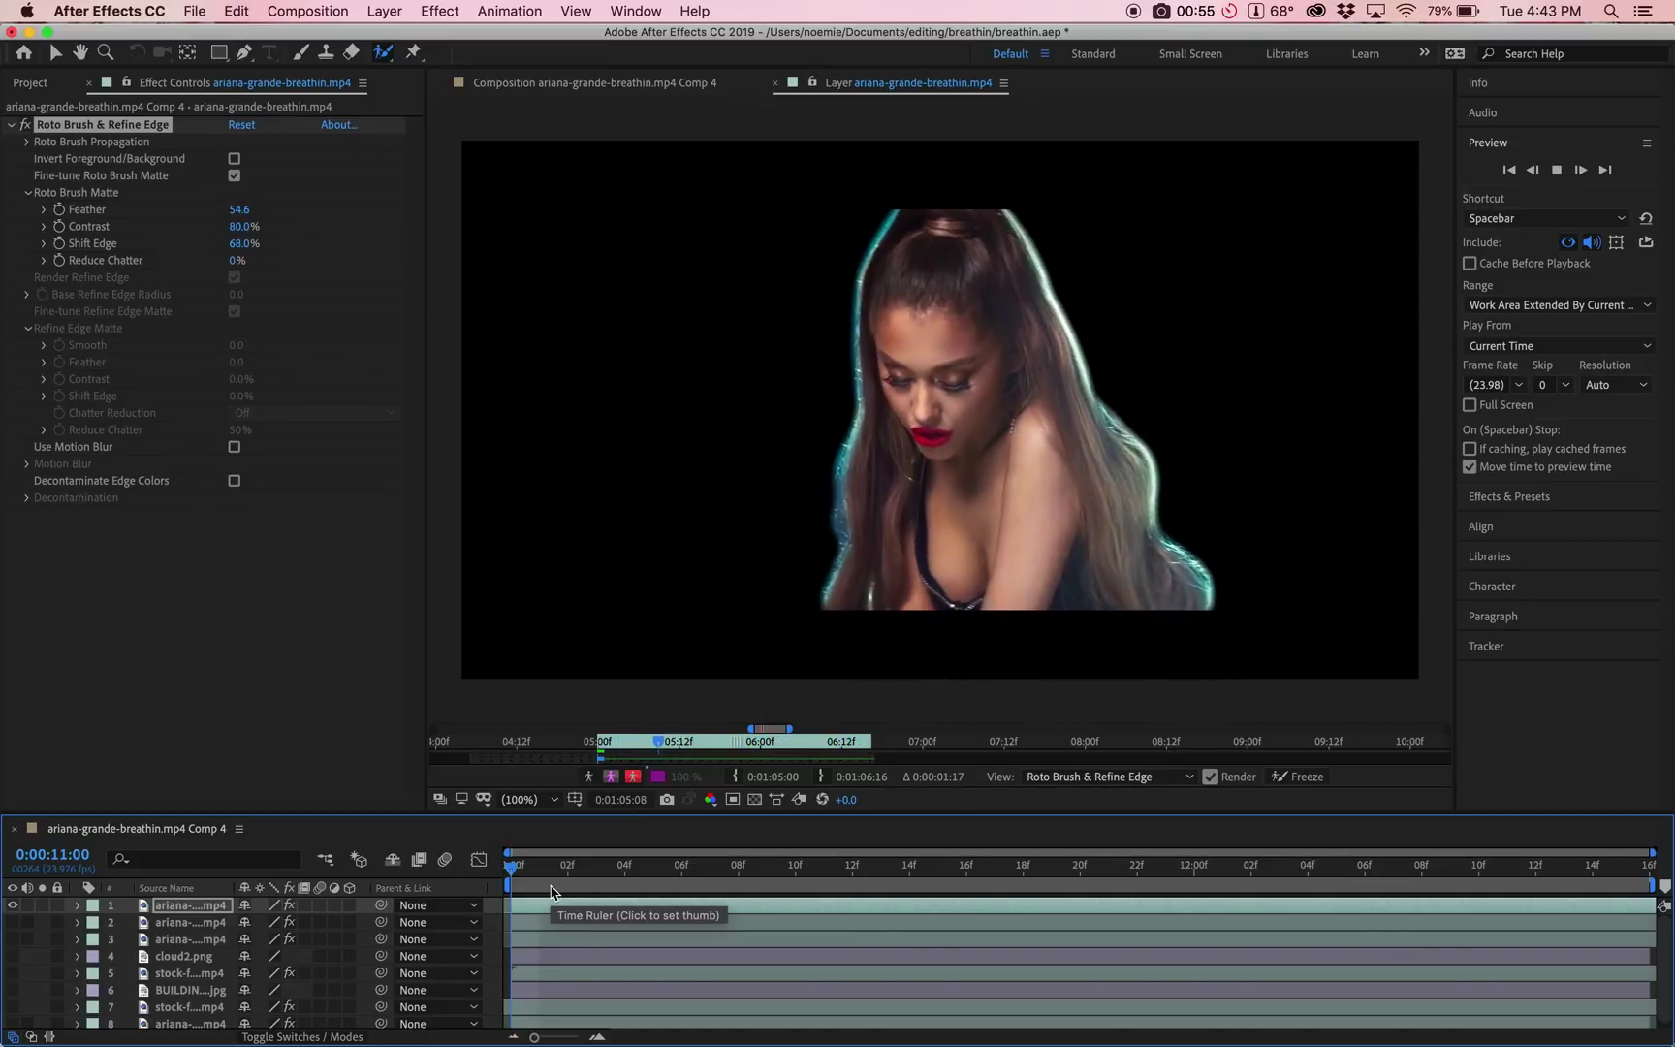
key("space")
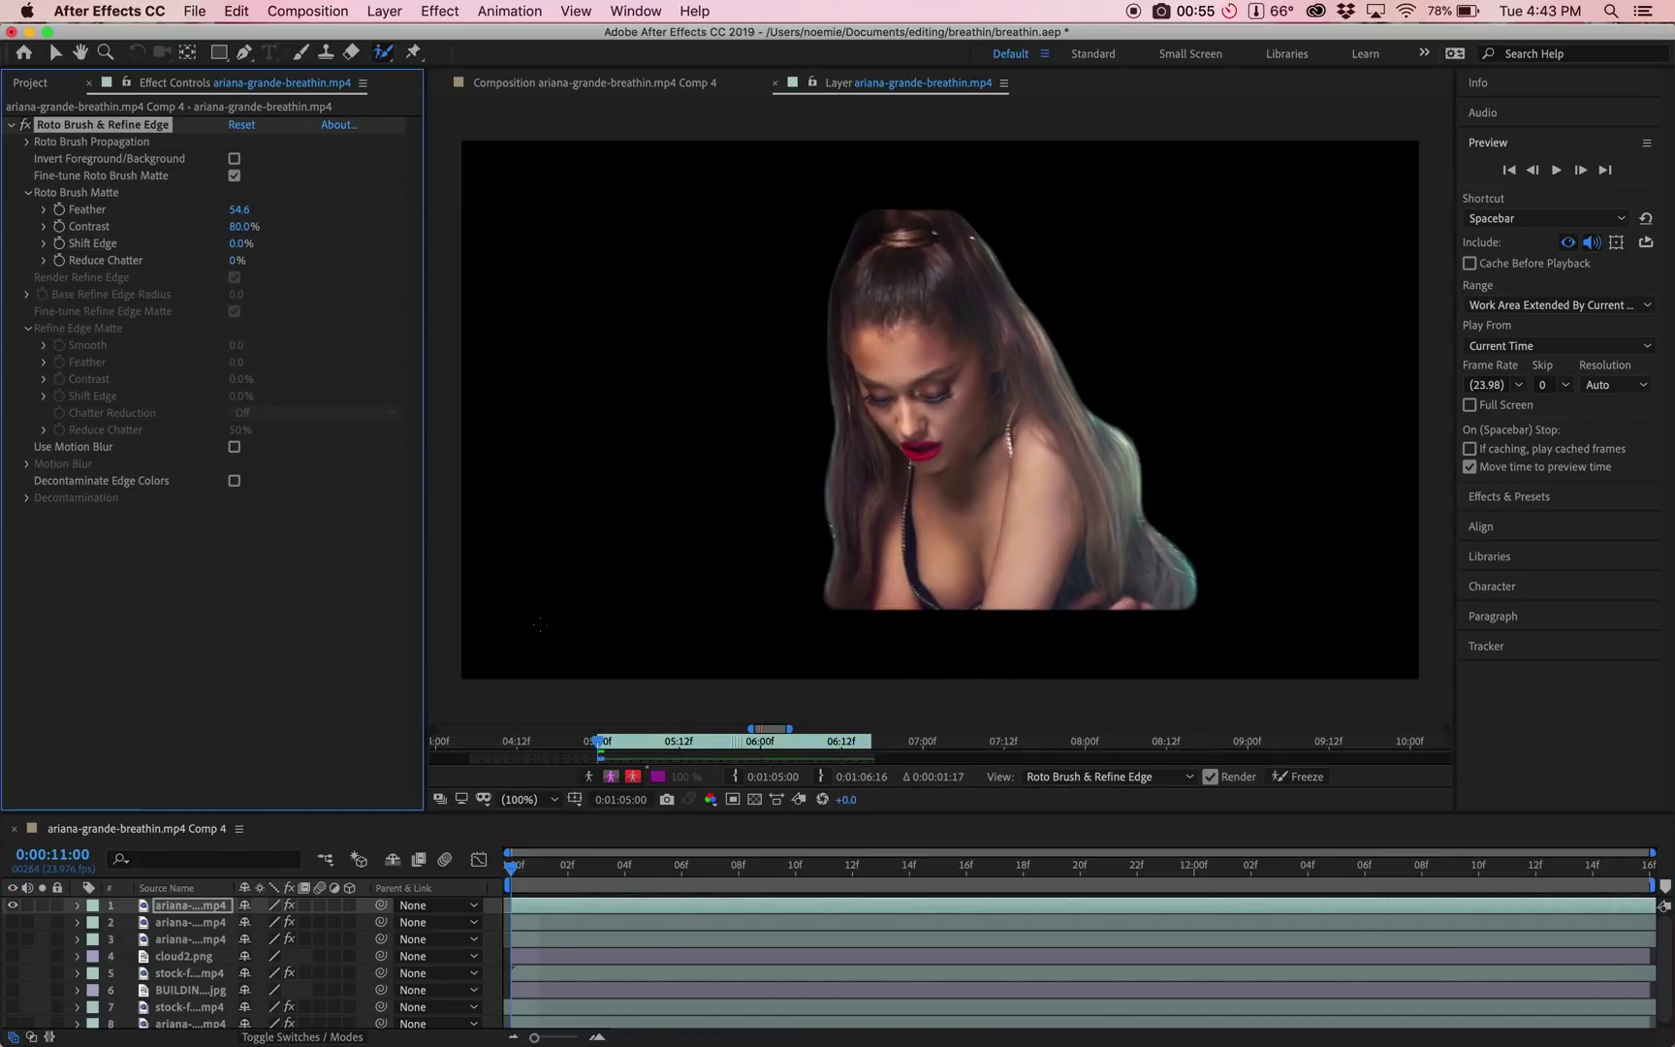
key("space")
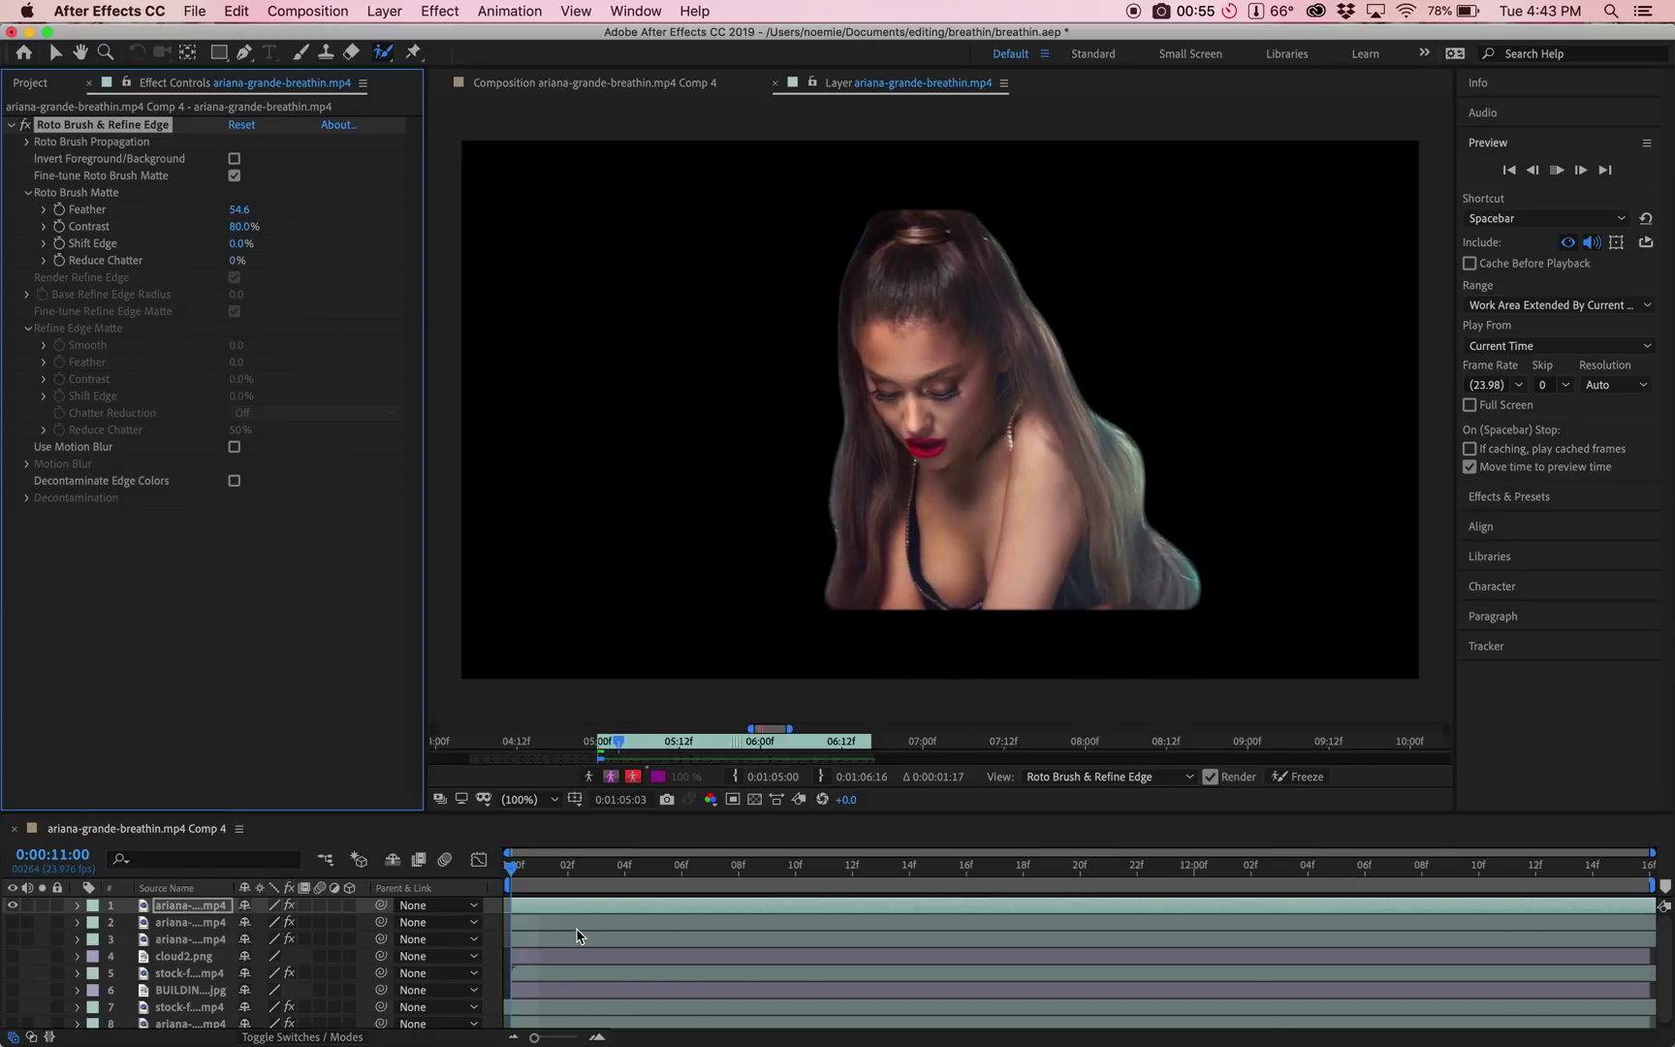
key("space")
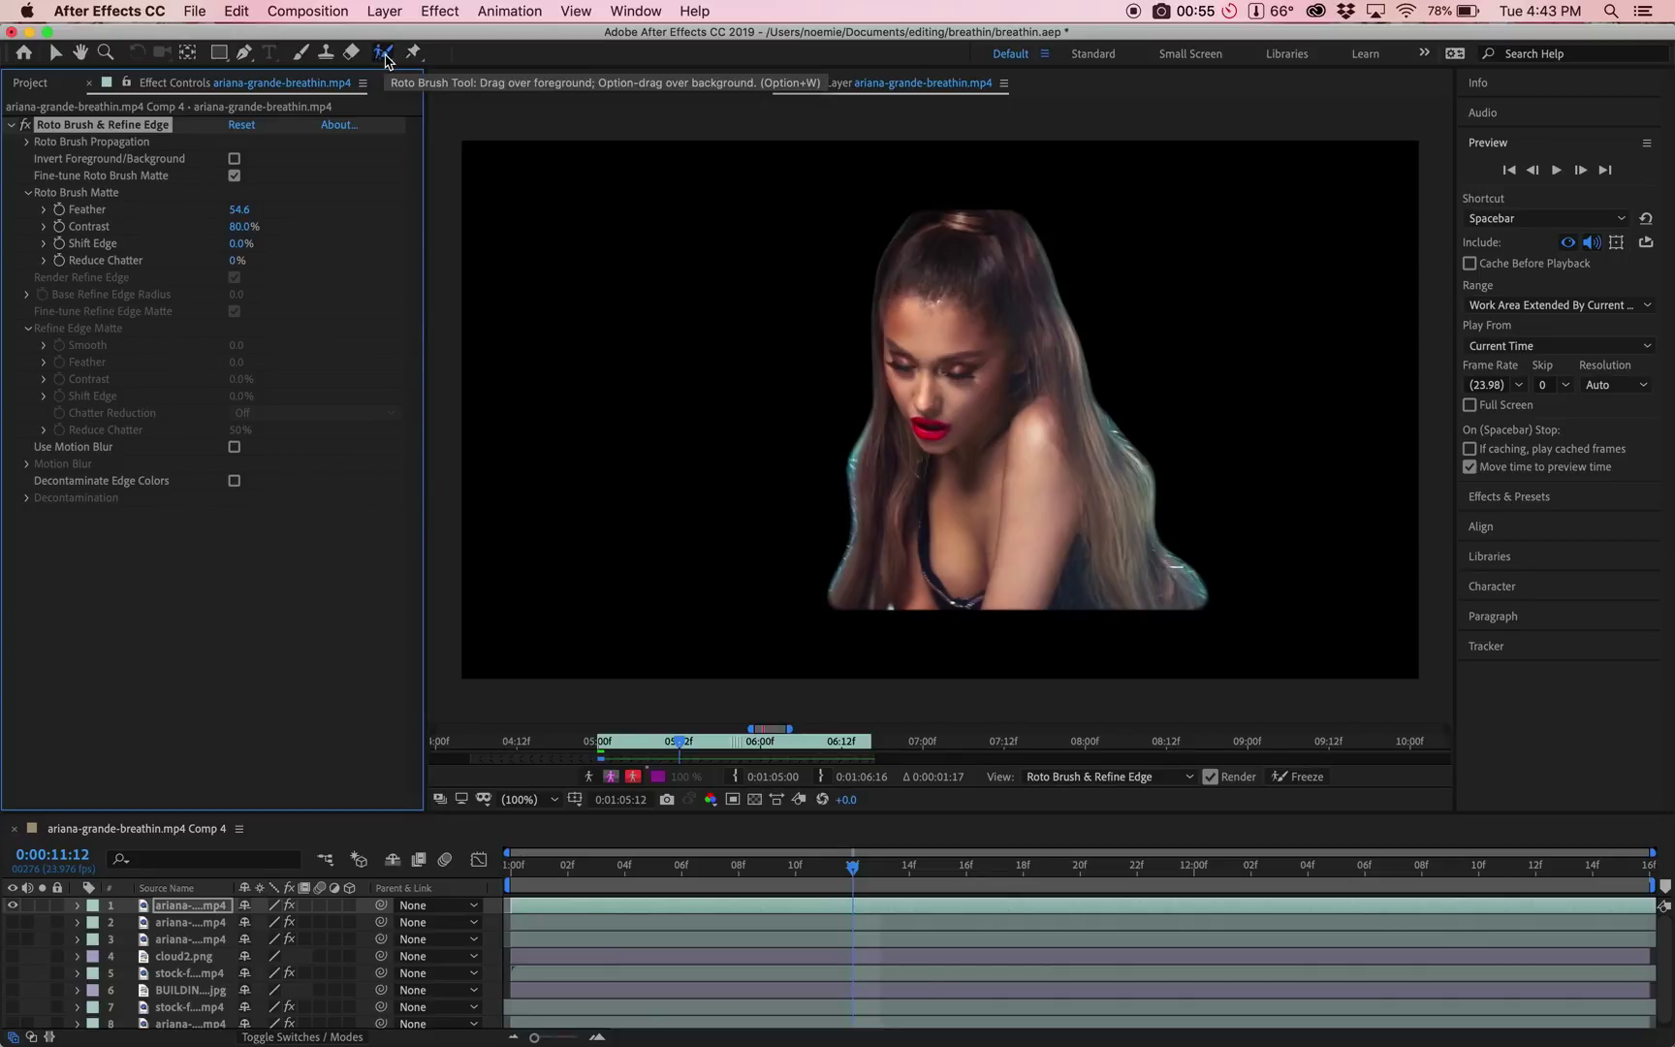
key("alt+w")
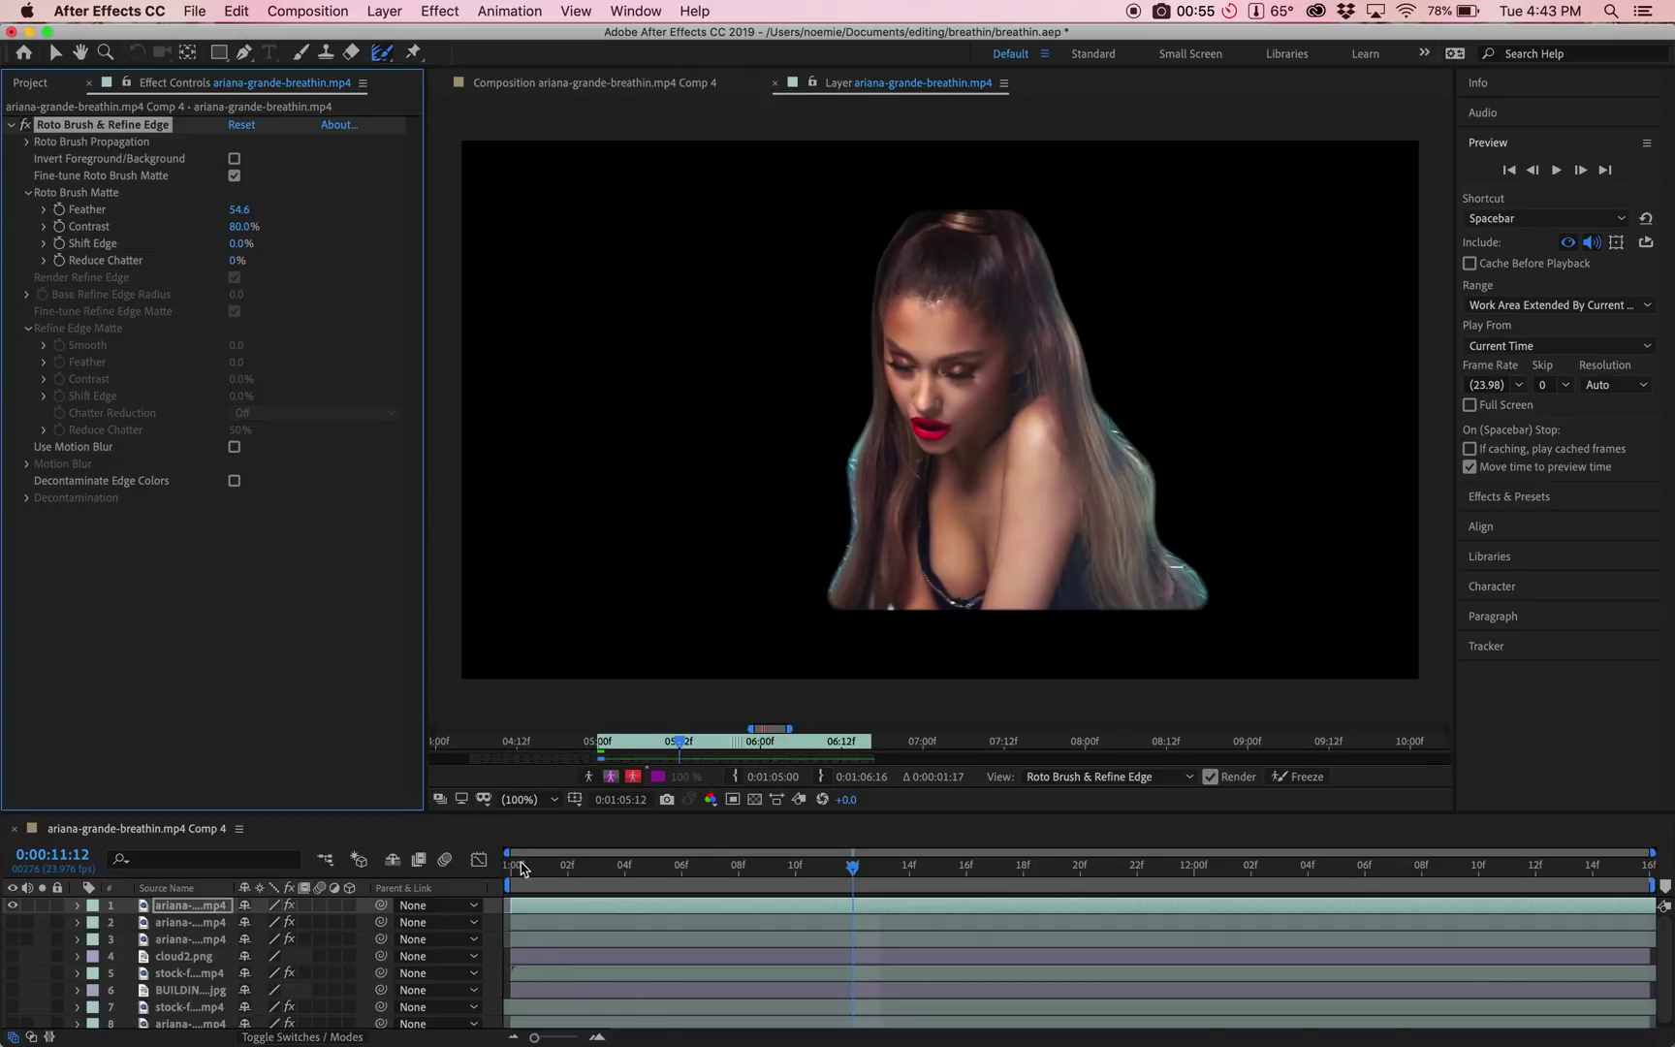
Step: Check a later frame, then toggle between Refine Edge and Roto Brush, ending on Roto Brush
left_click_drag(526, 864, 332, 866)
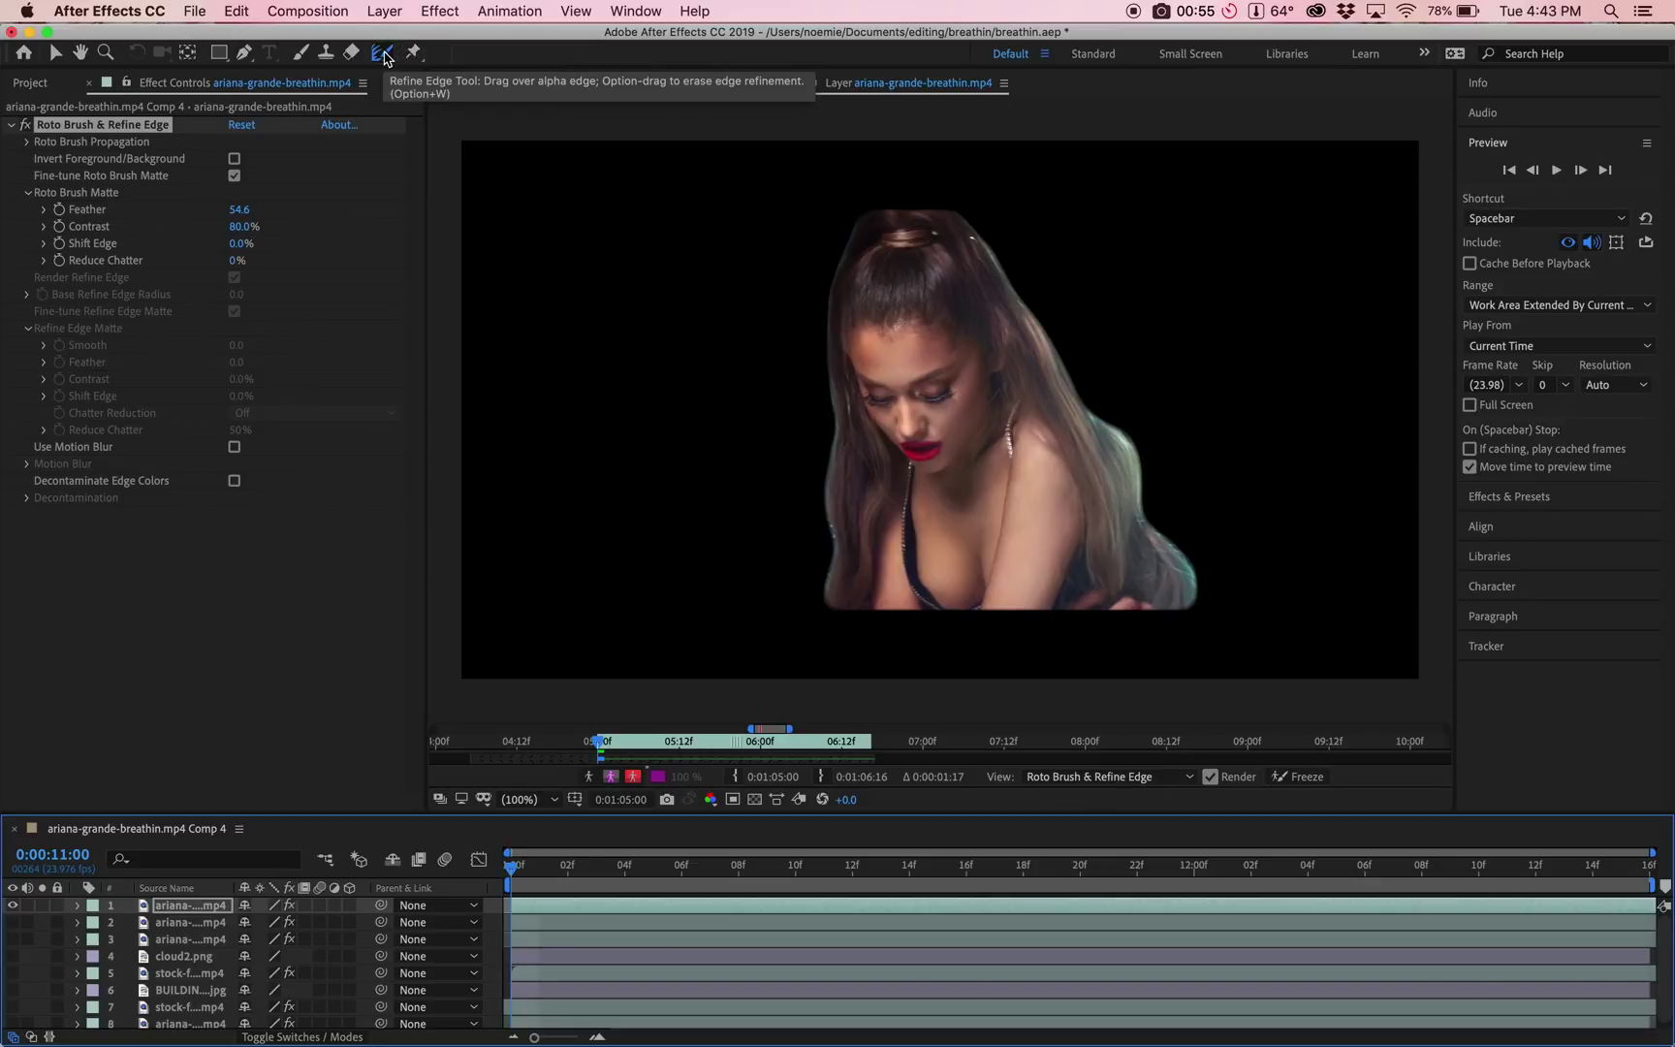
key("alt+w")
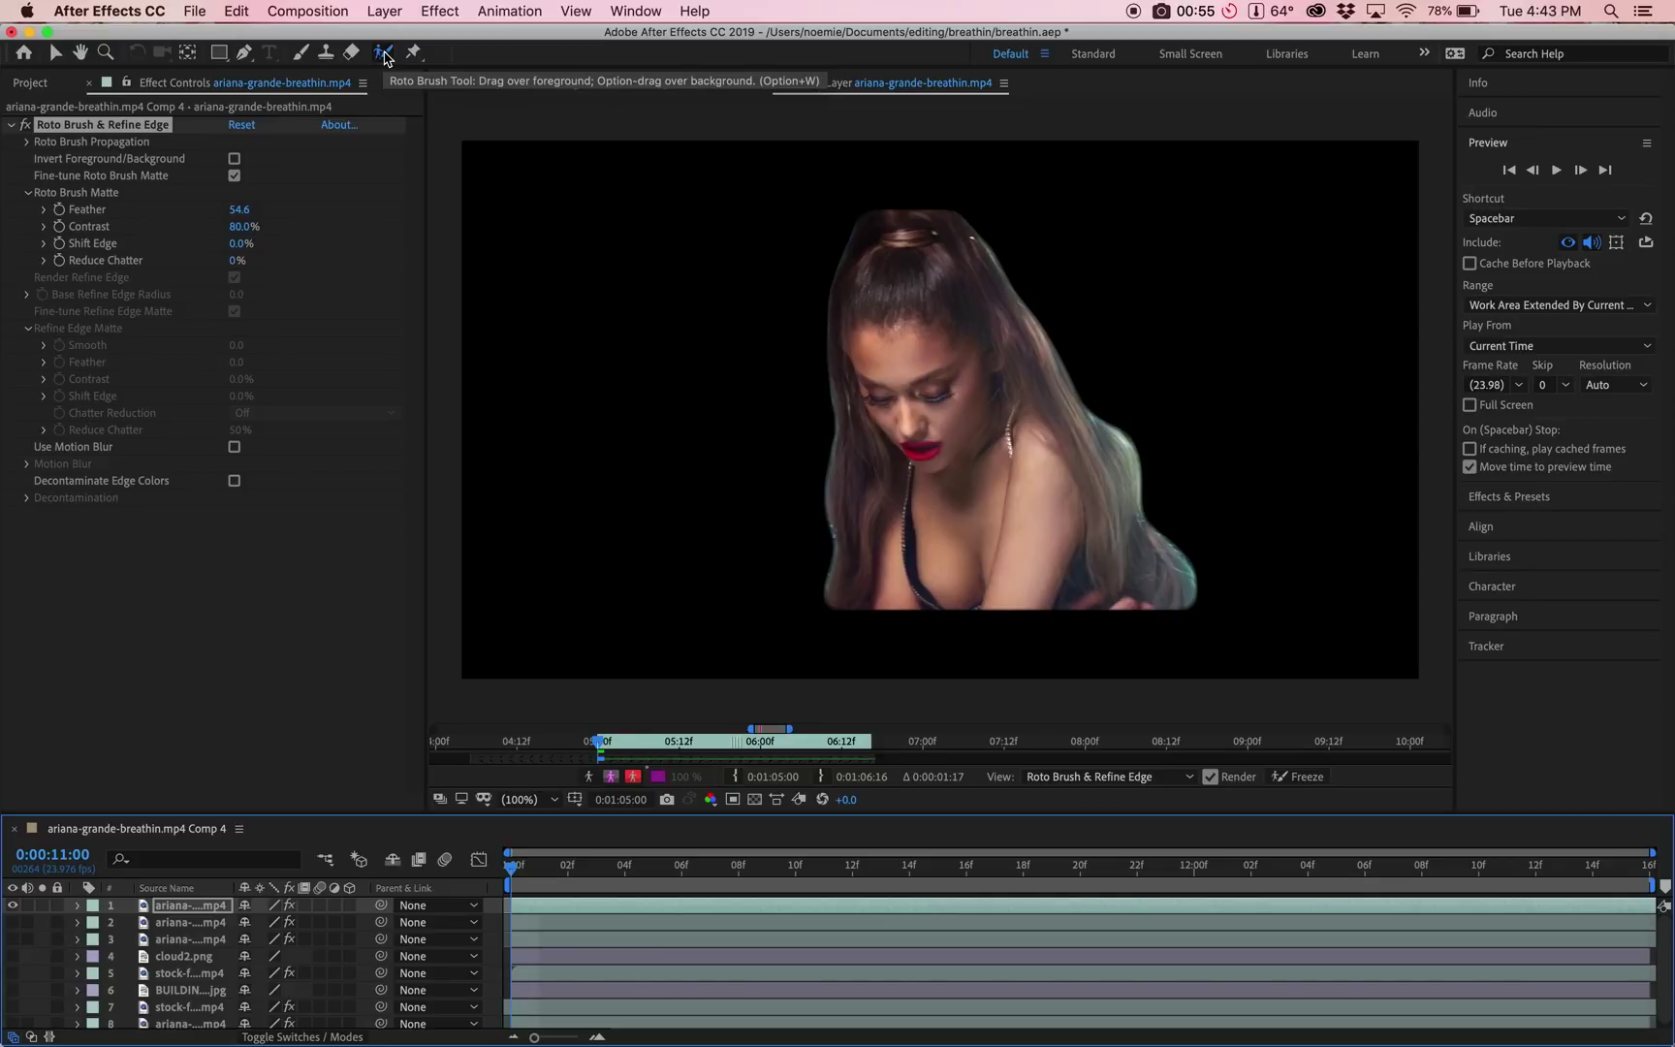
key("alt+w")
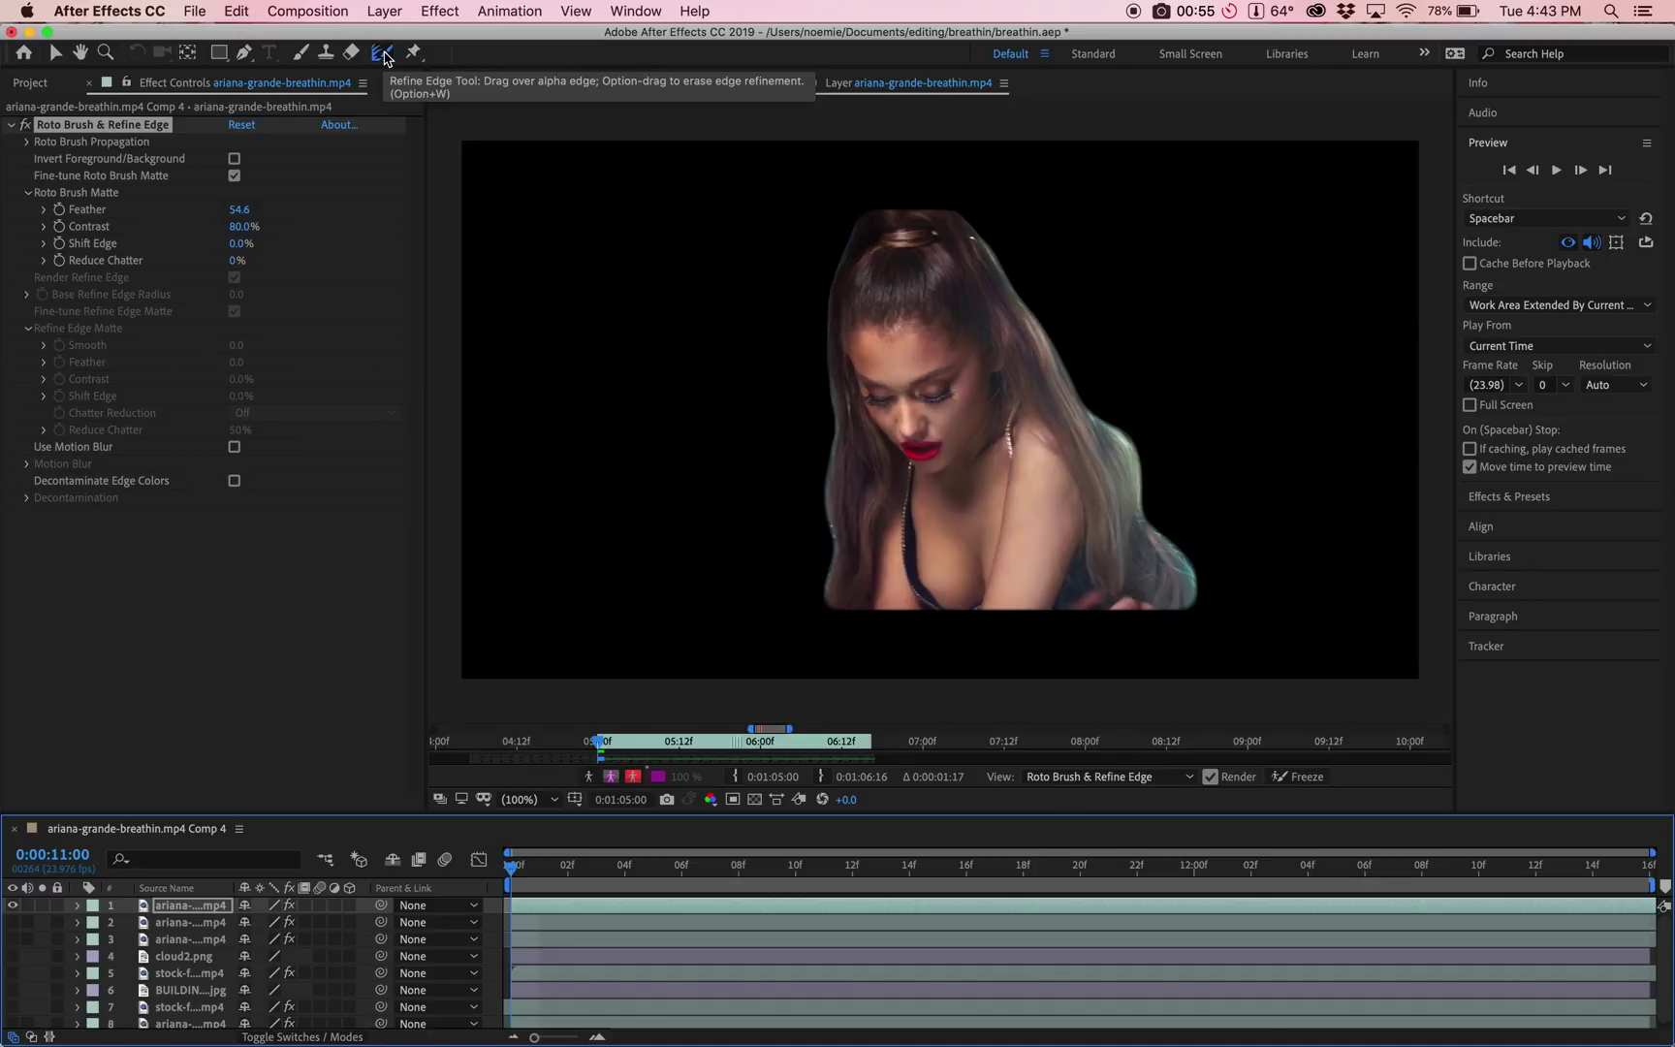
left_click(384, 56, "alt")
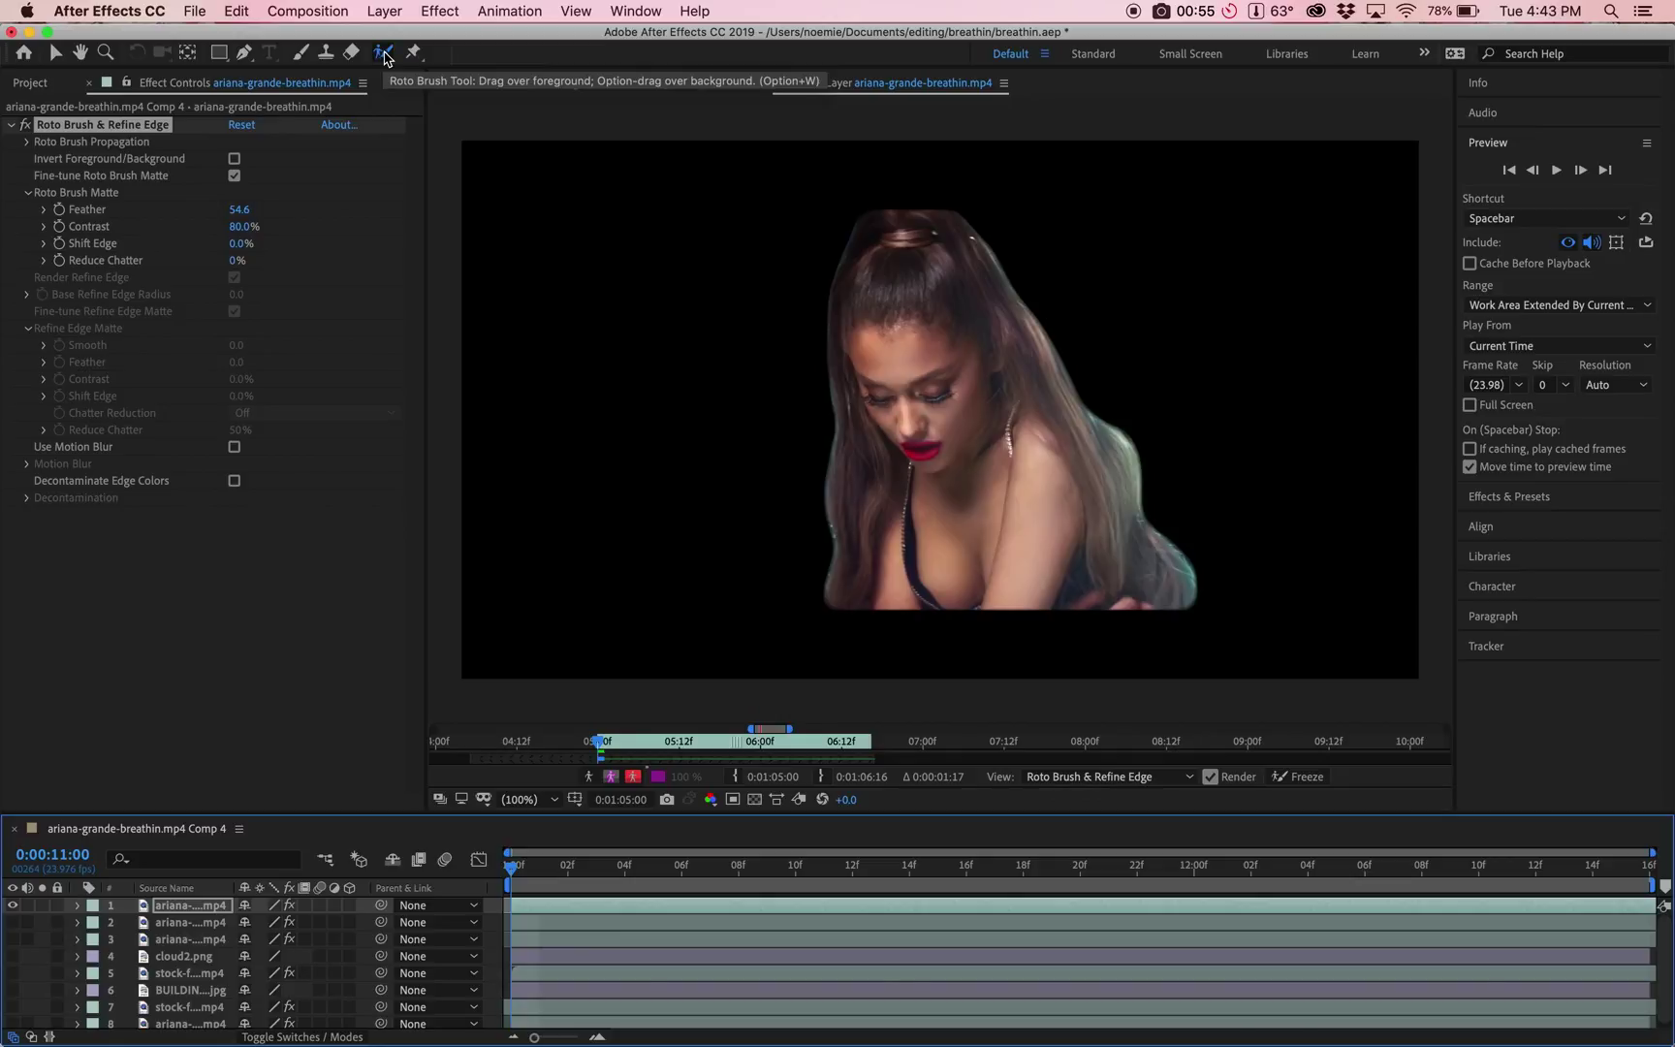
left_click(383, 56, "alt")
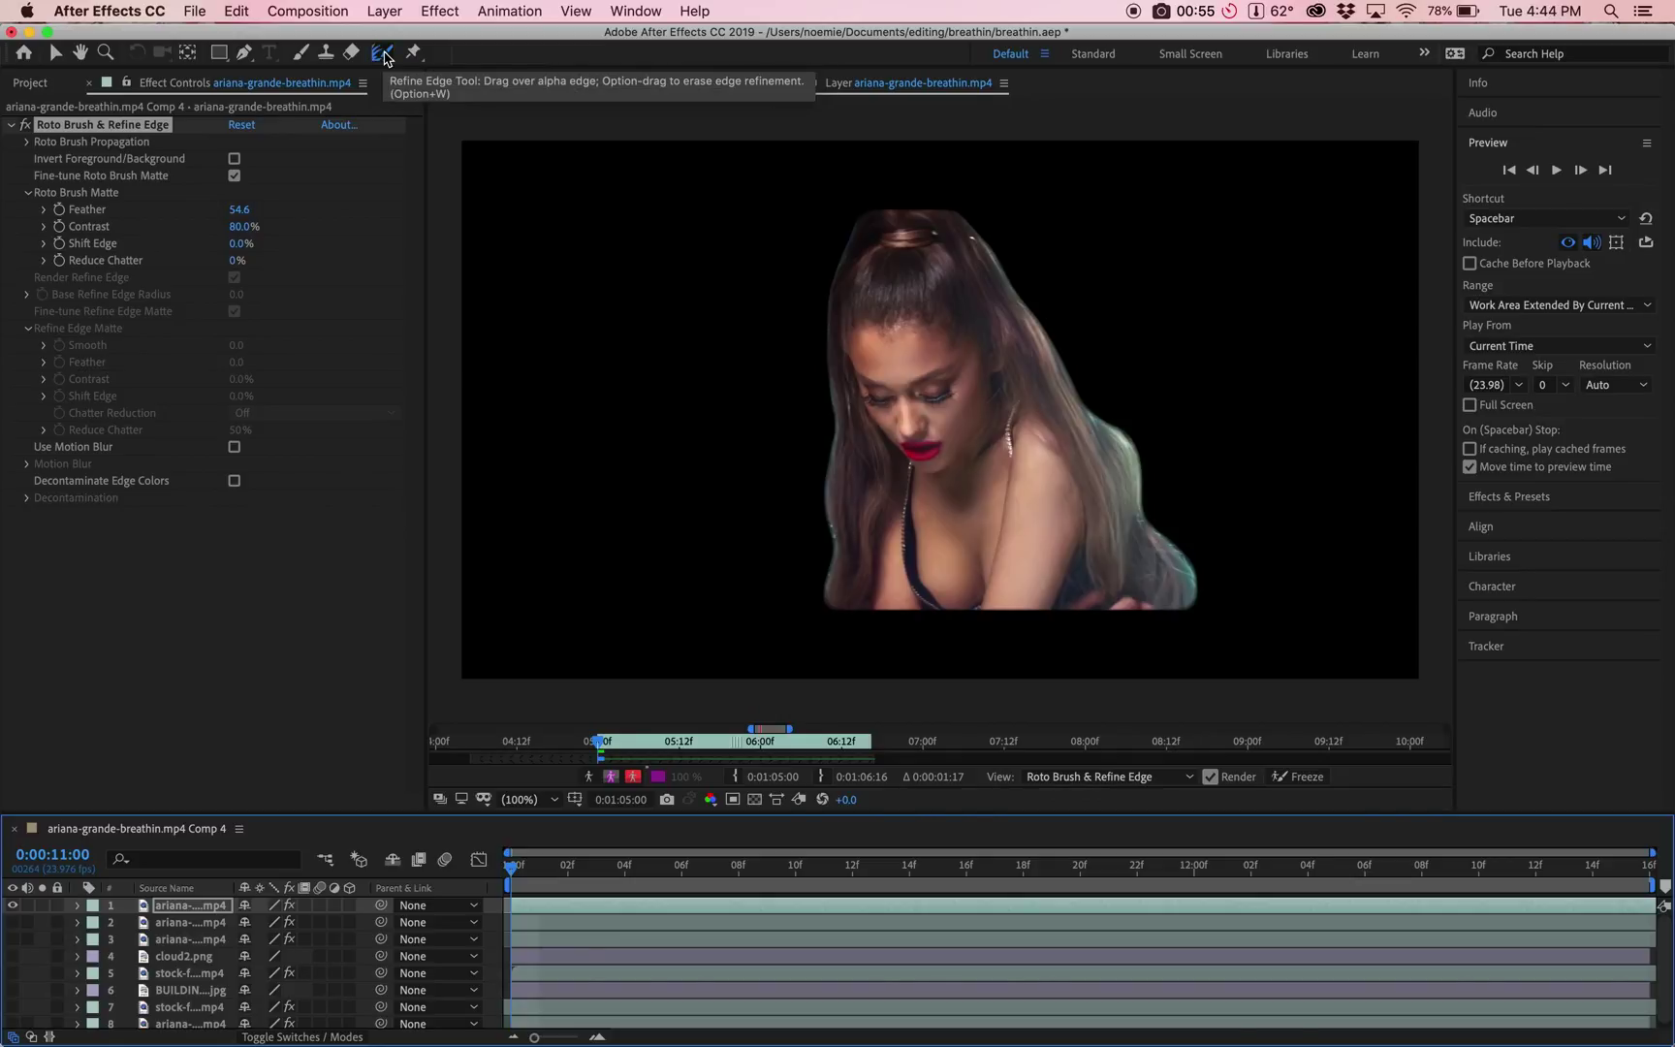
left_click(384, 57, "alt")
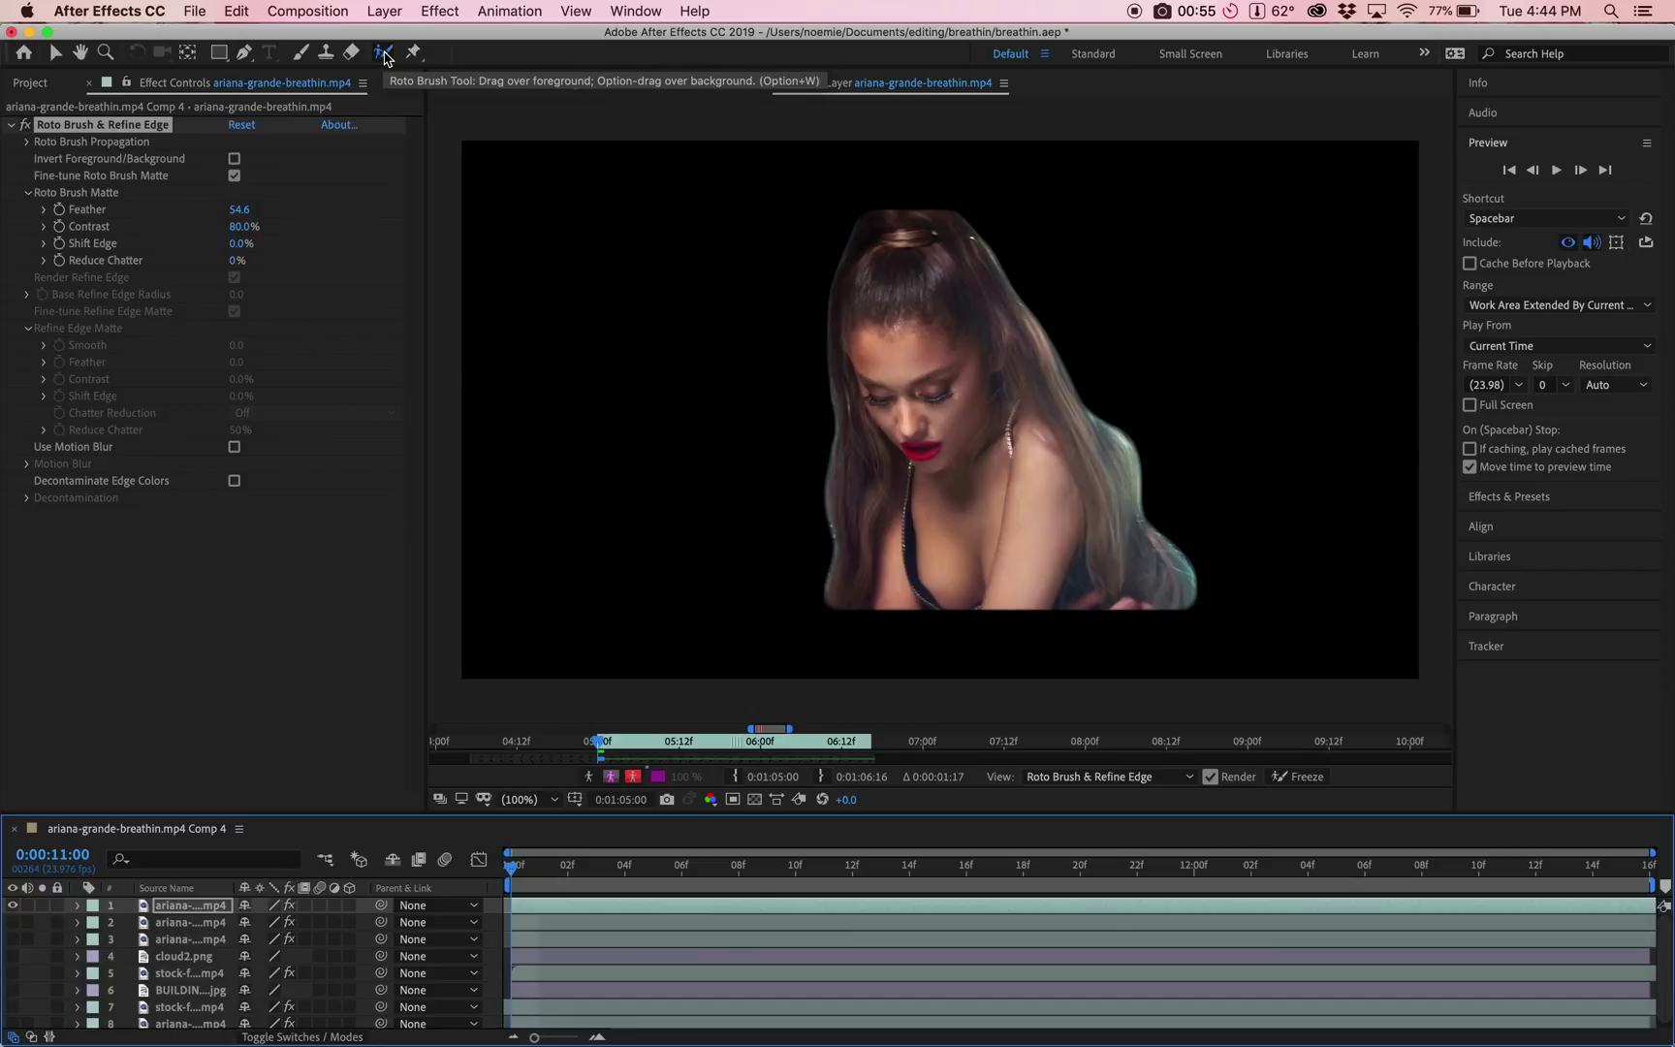
left_click(384, 54)
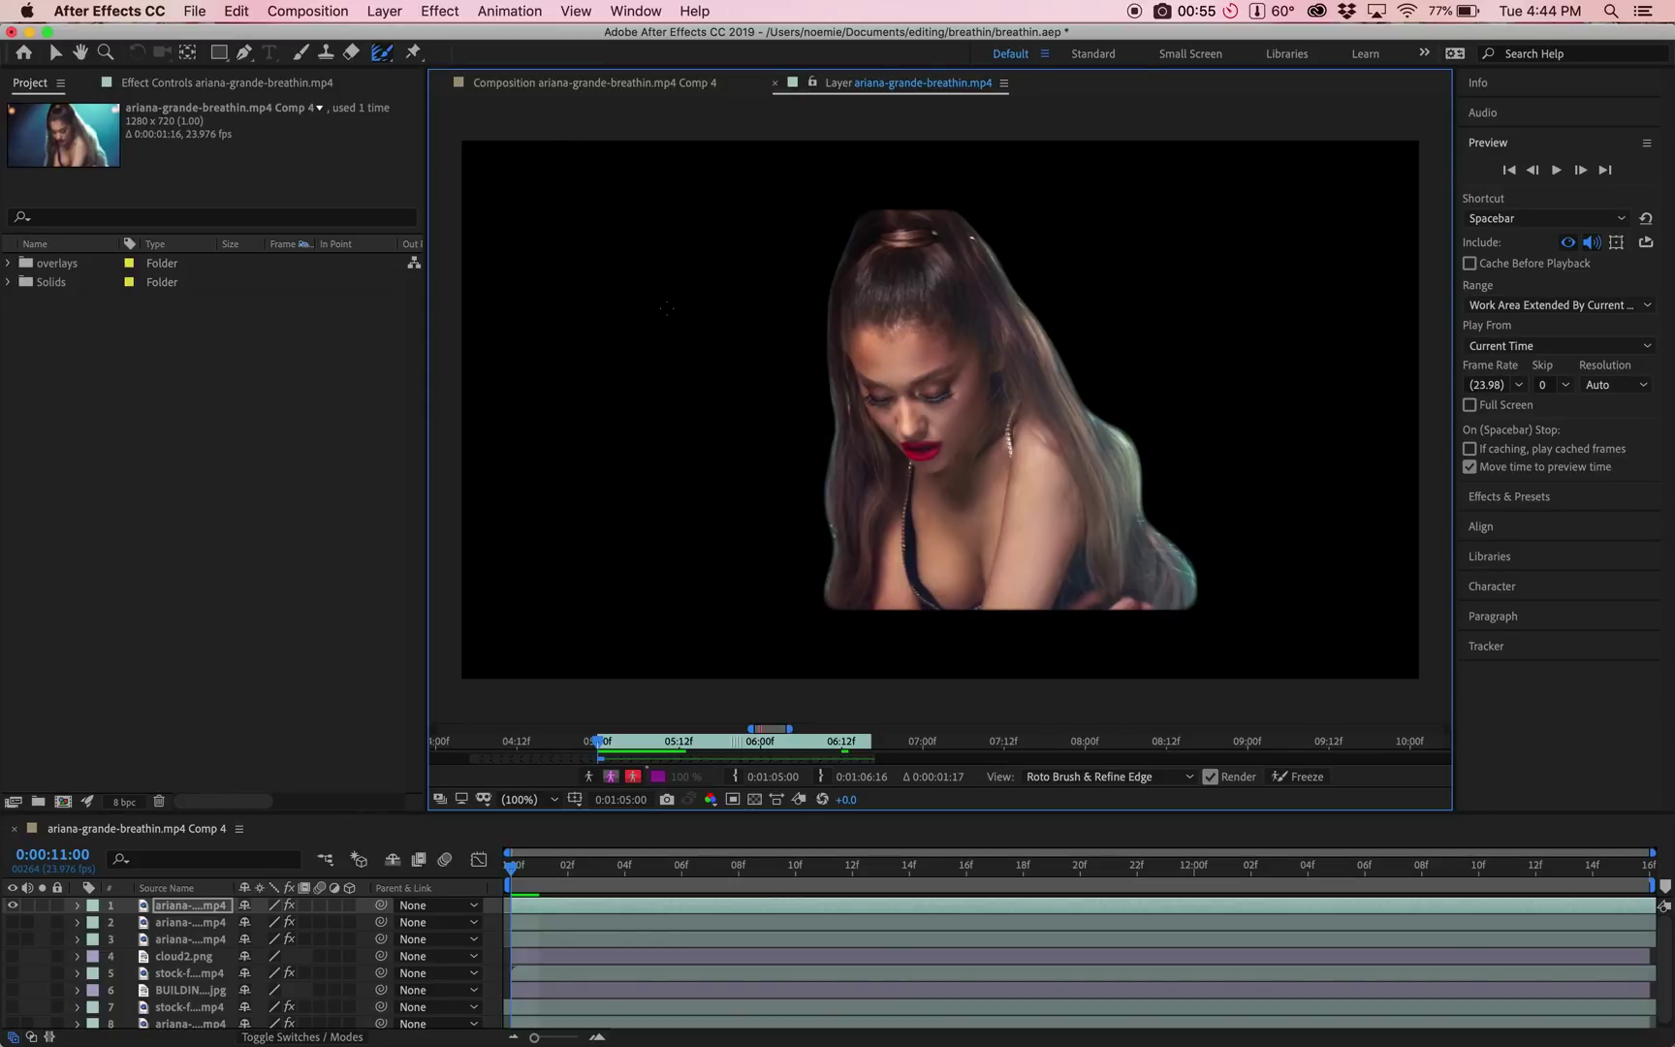
Step: Enlarge the brush and paint her left shoulder and hair into the matte over the full frame
left_click_drag(666, 307, 666, 308)
left_click(652, 781)
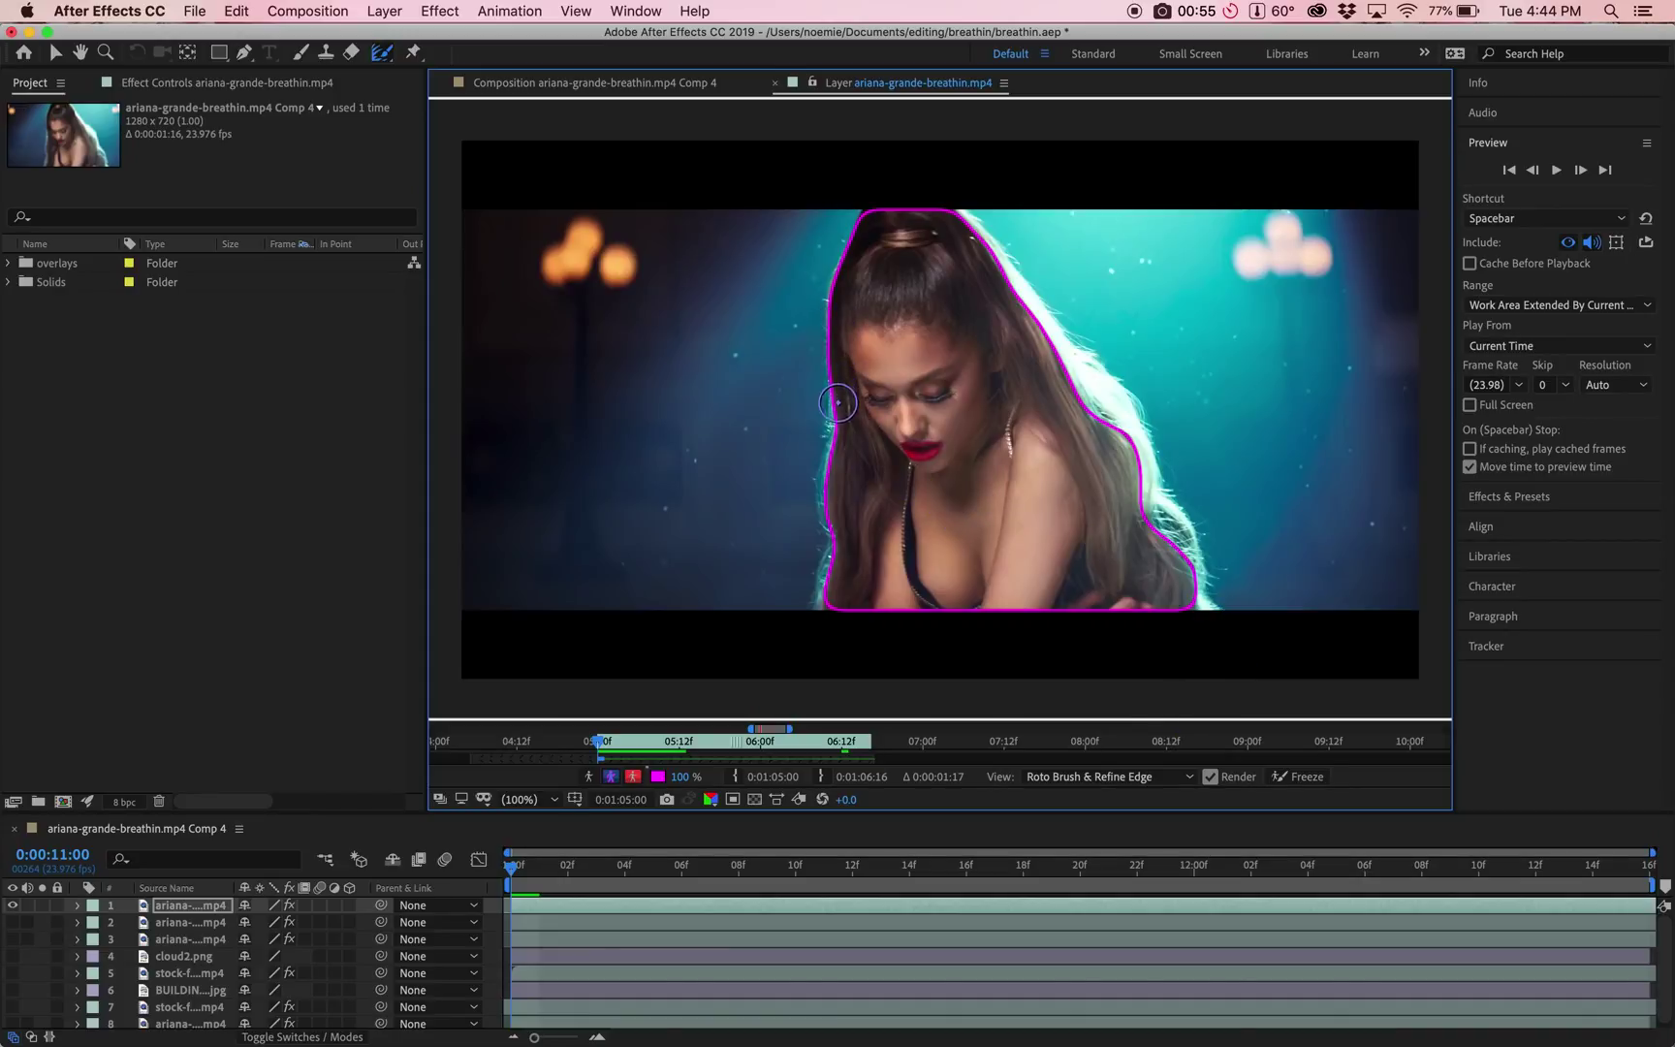
left_click_drag(824, 608, 826, 337)
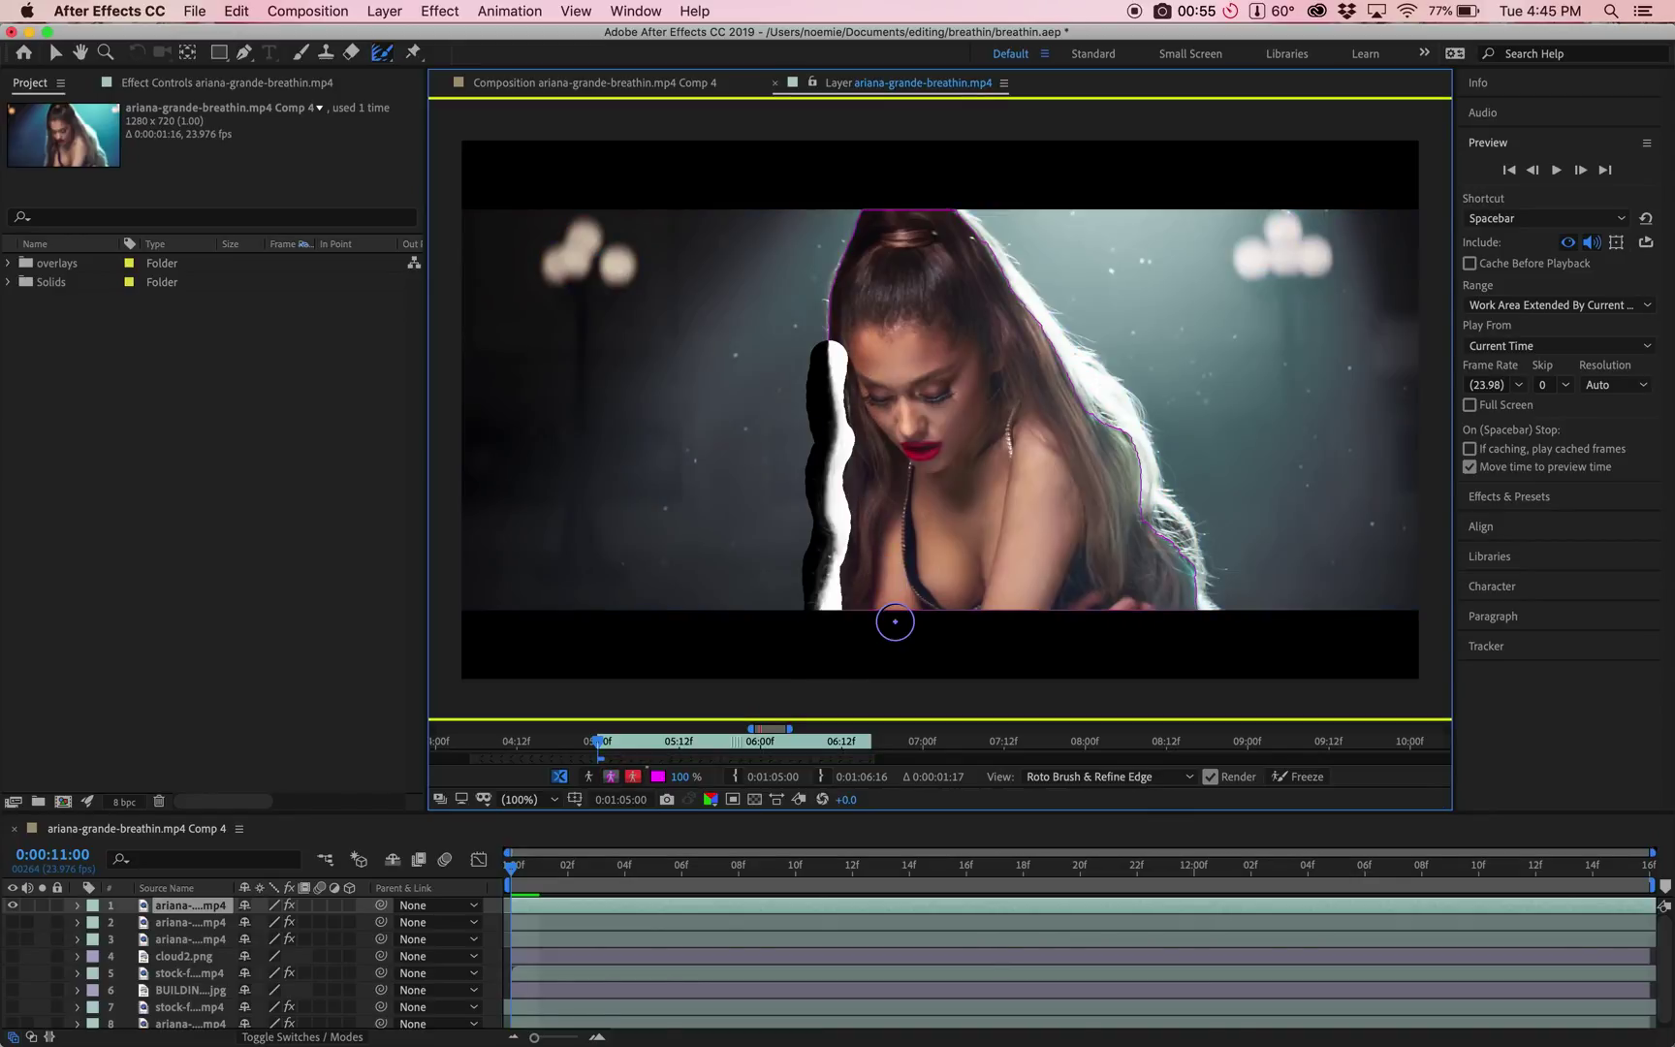
left_click(1210, 776)
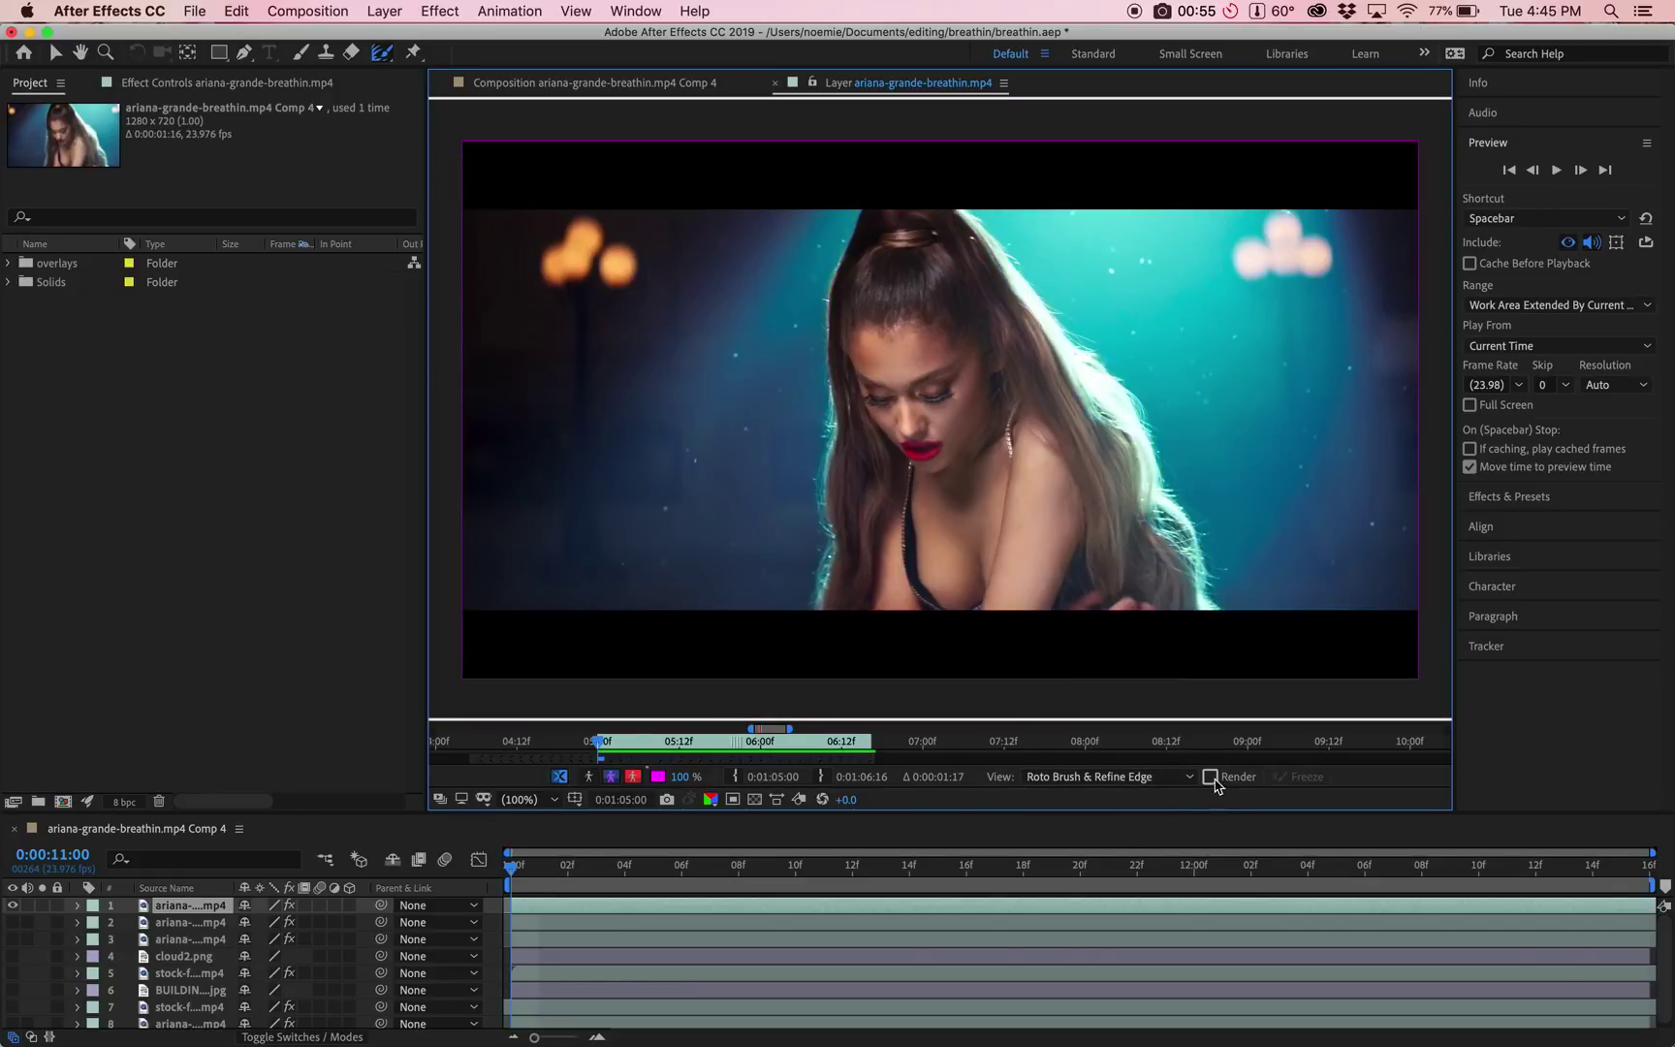
left_click(1211, 778)
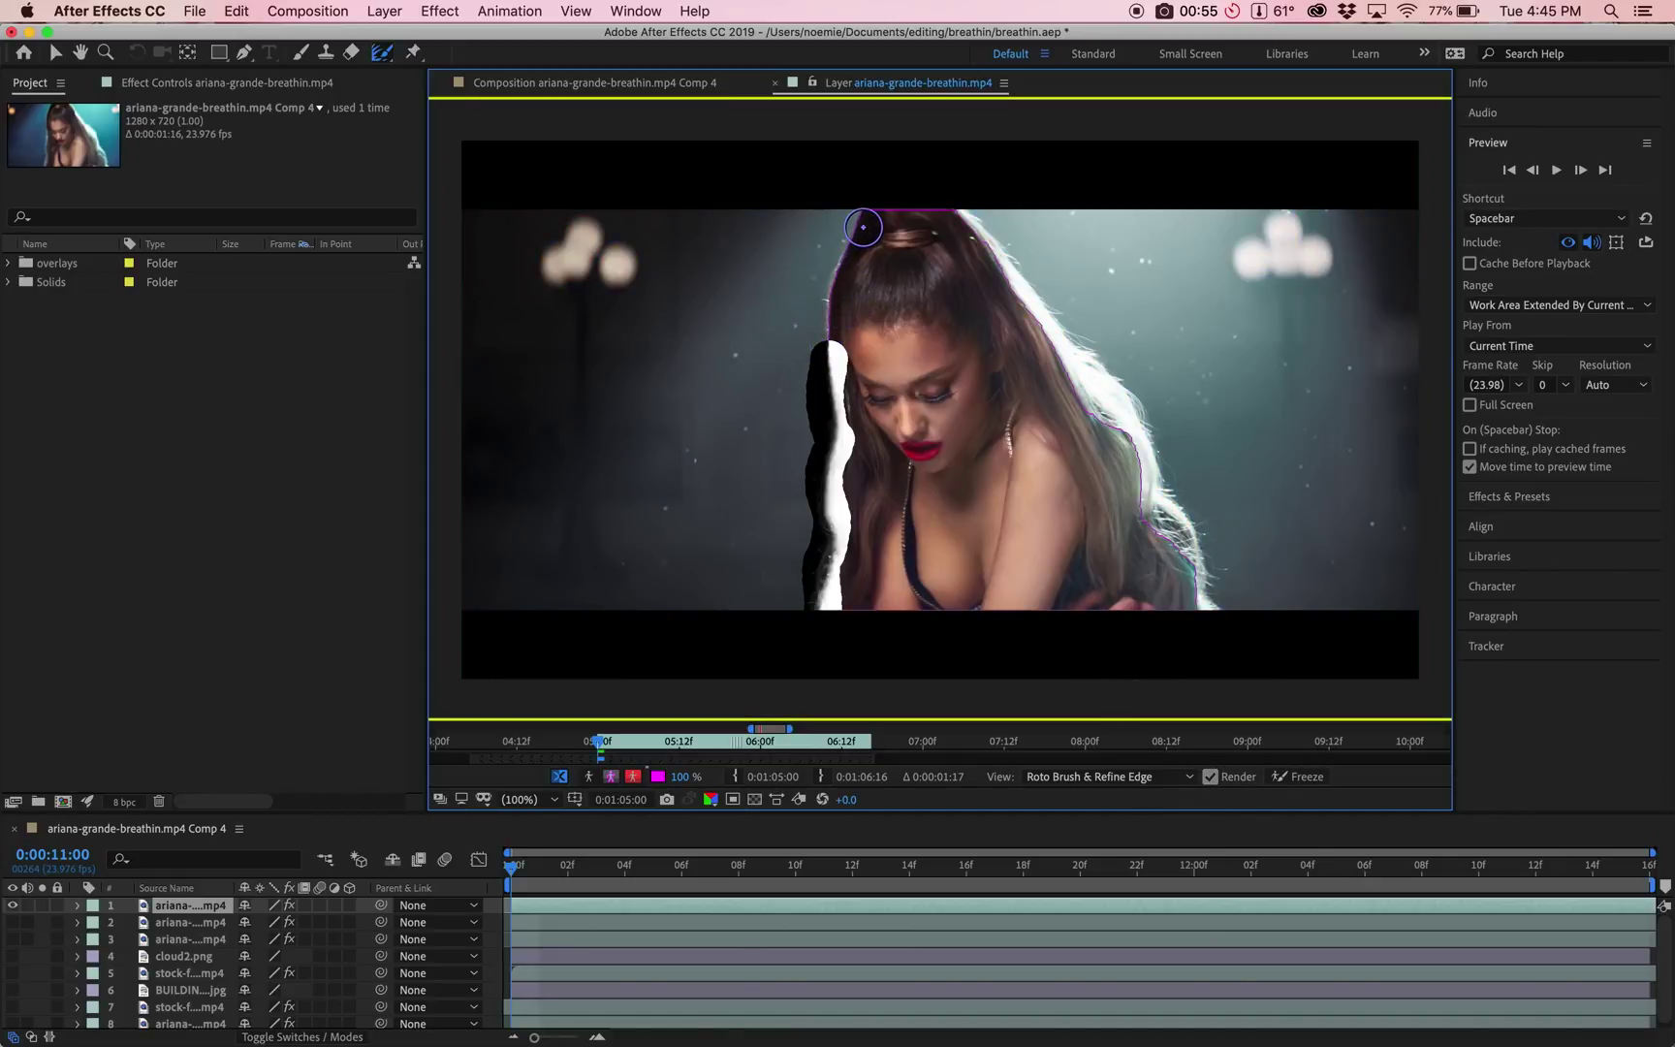
Step: Refine the soft hair edges down her left side and up her right side
left_click(862, 227)
mouse_move(862, 227)
left_mouse_down()
mouse_move(824, 306)
mouse_move(831, 346)
left_mouse_up()
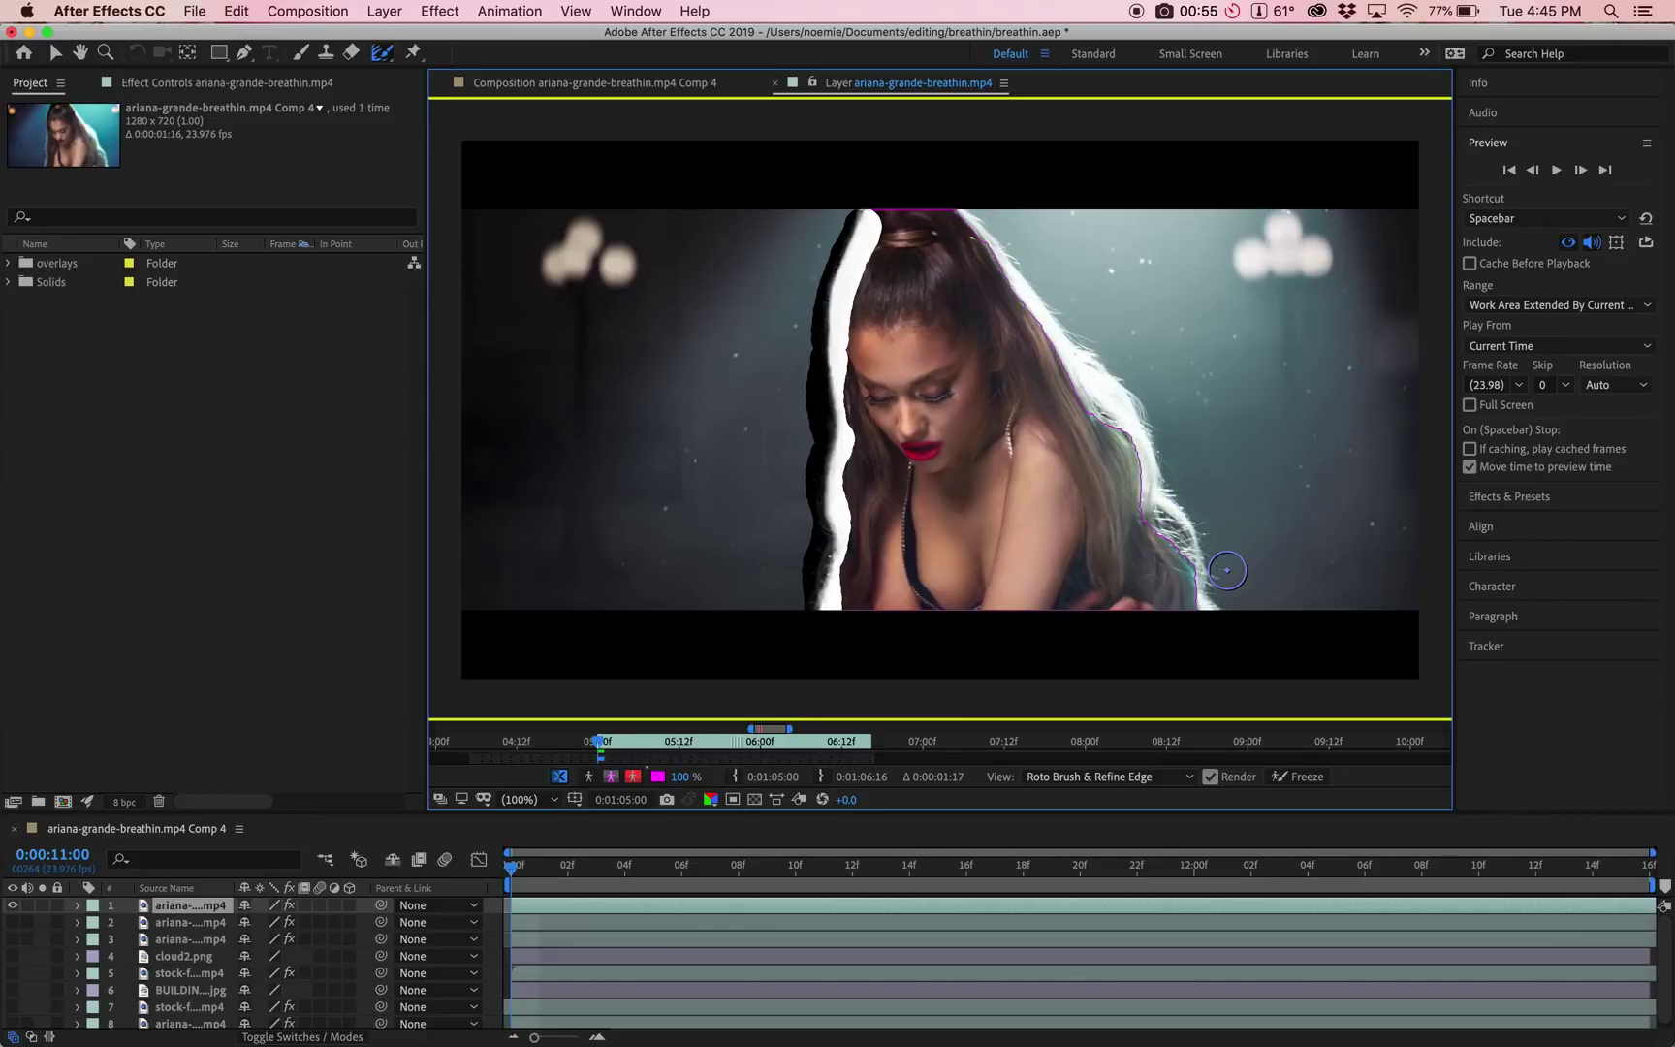
mouse_move(1204, 606)
left_mouse_down()
mouse_move(1115, 392)
mouse_move(1035, 305)
left_mouse_up()
left_click_drag(955, 207, 1008, 316)
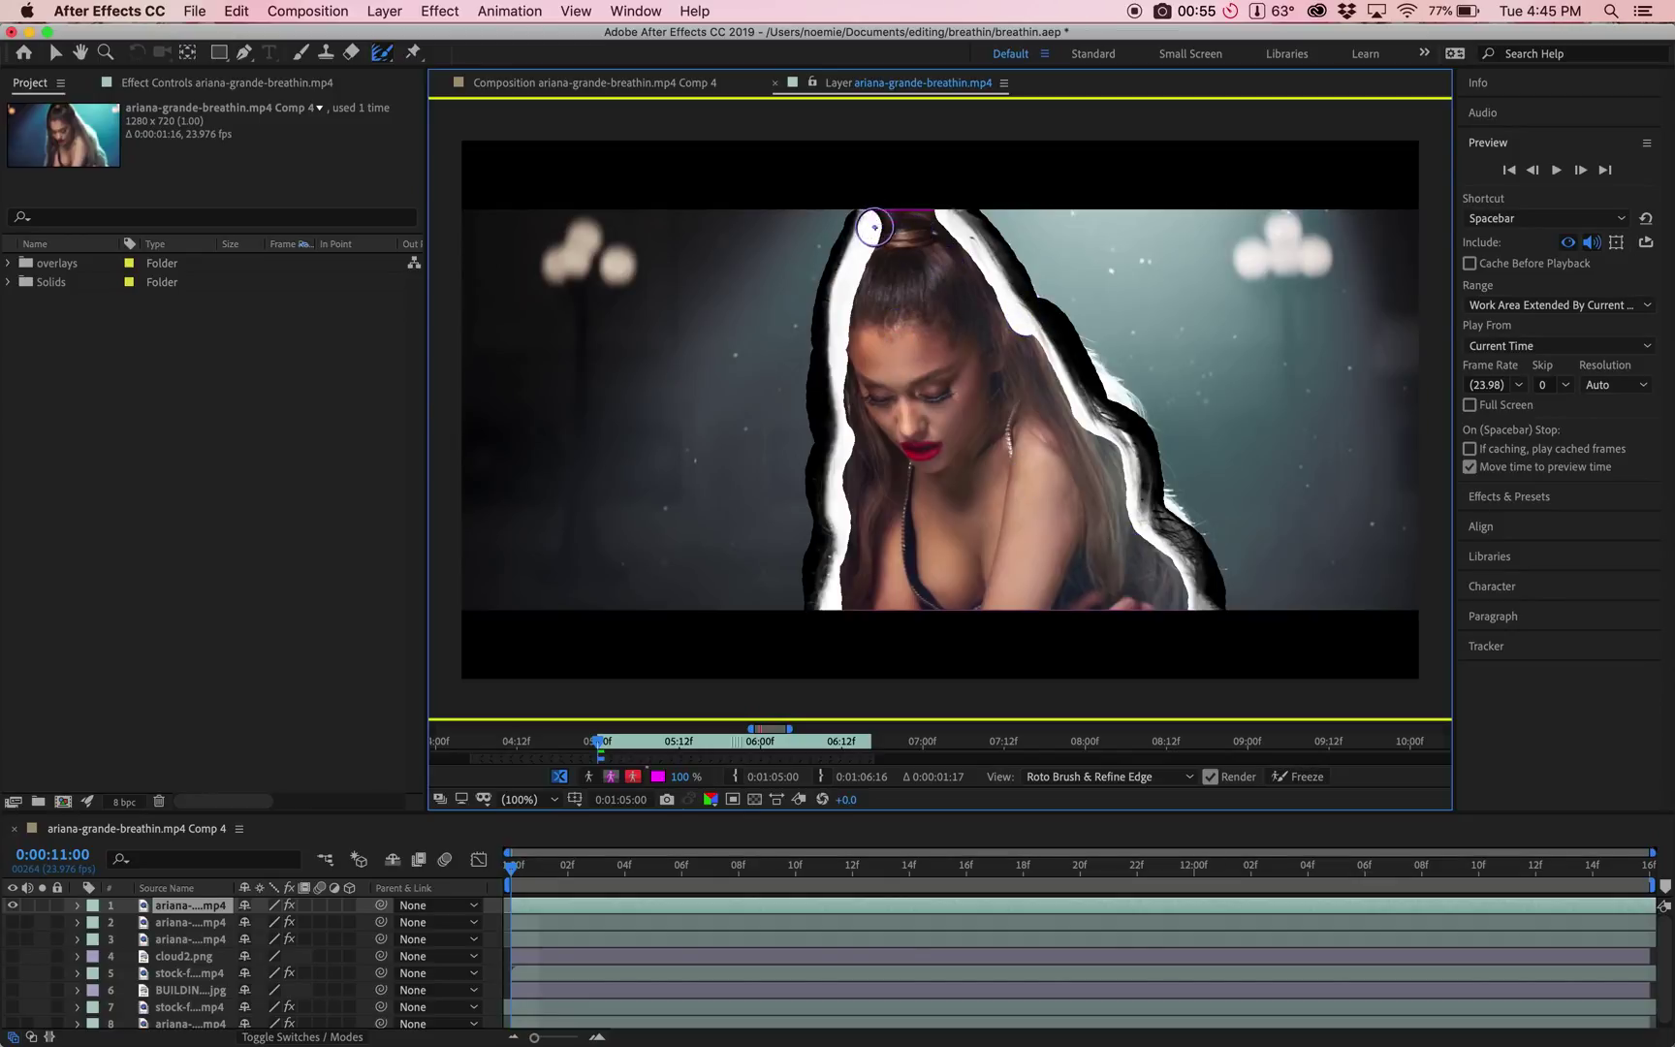
Step: Check the refined edges at 0:00:11:18, then return to the clip start in the composition
left_click(509, 869)
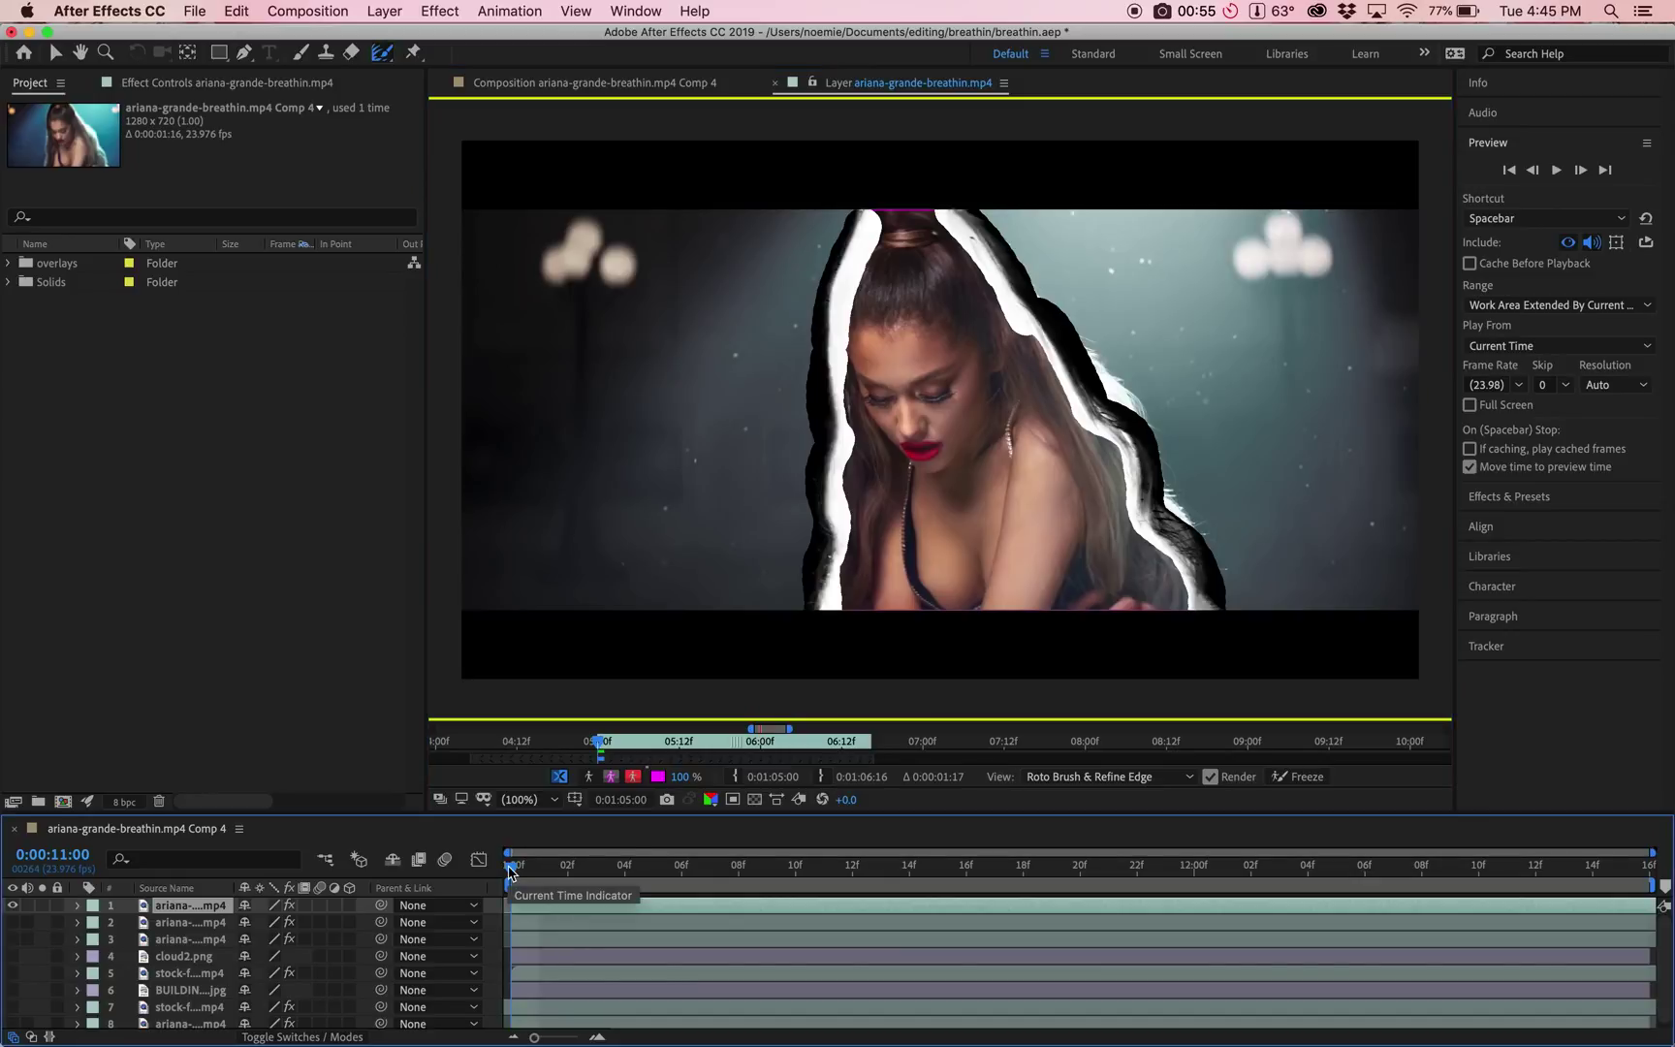
left_click_drag(509, 869, 1017, 900)
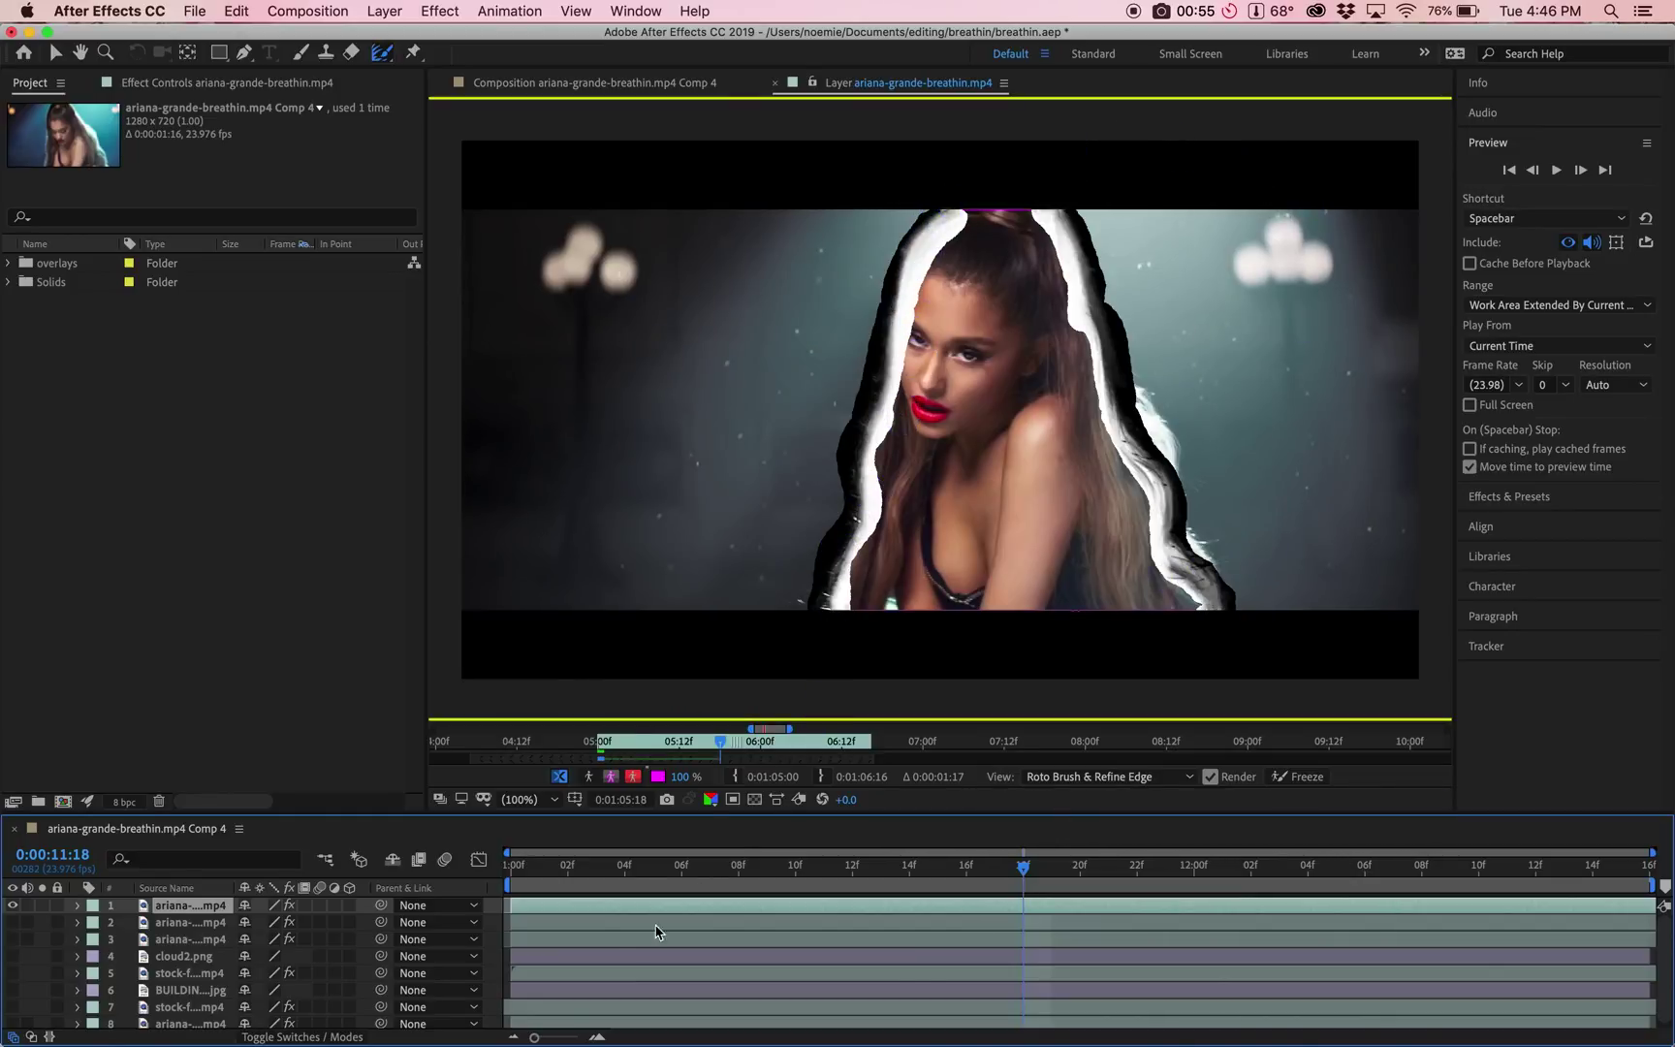
left_click_drag(596, 871, 393, 860)
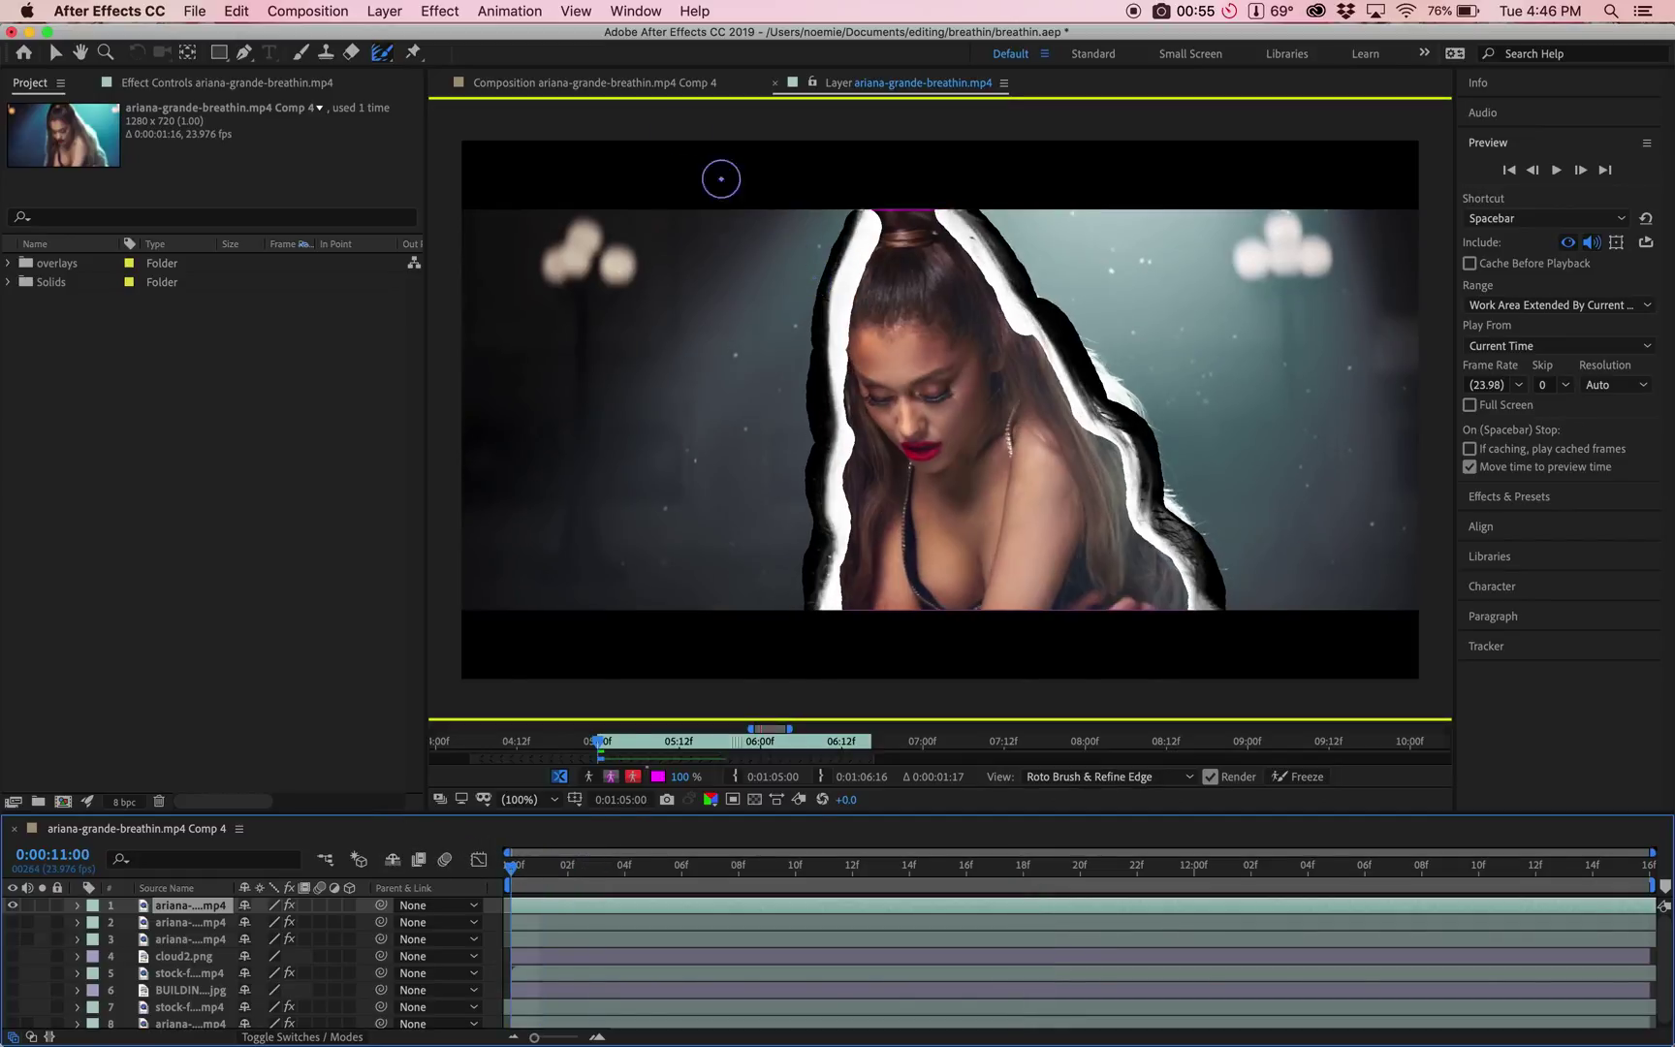
left_click(618, 85)
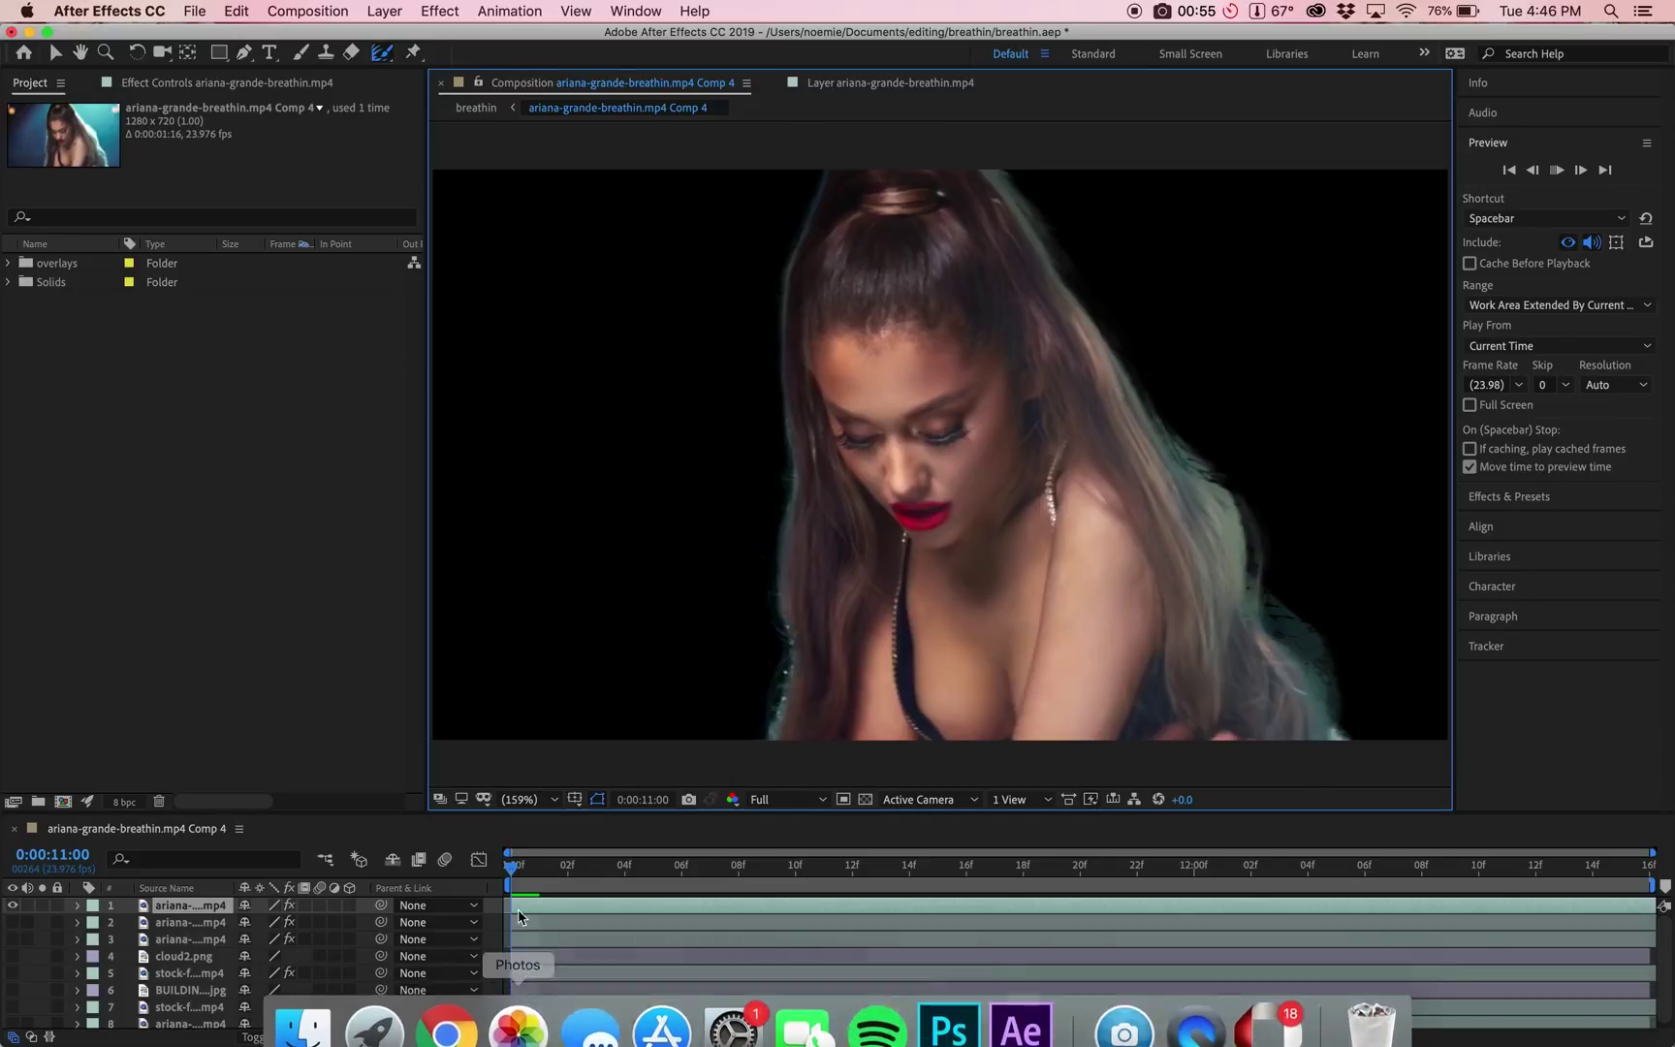
Step: Preview the cut-out, then view it on black at 0:00:11:07 with the roto settings open
key("space")
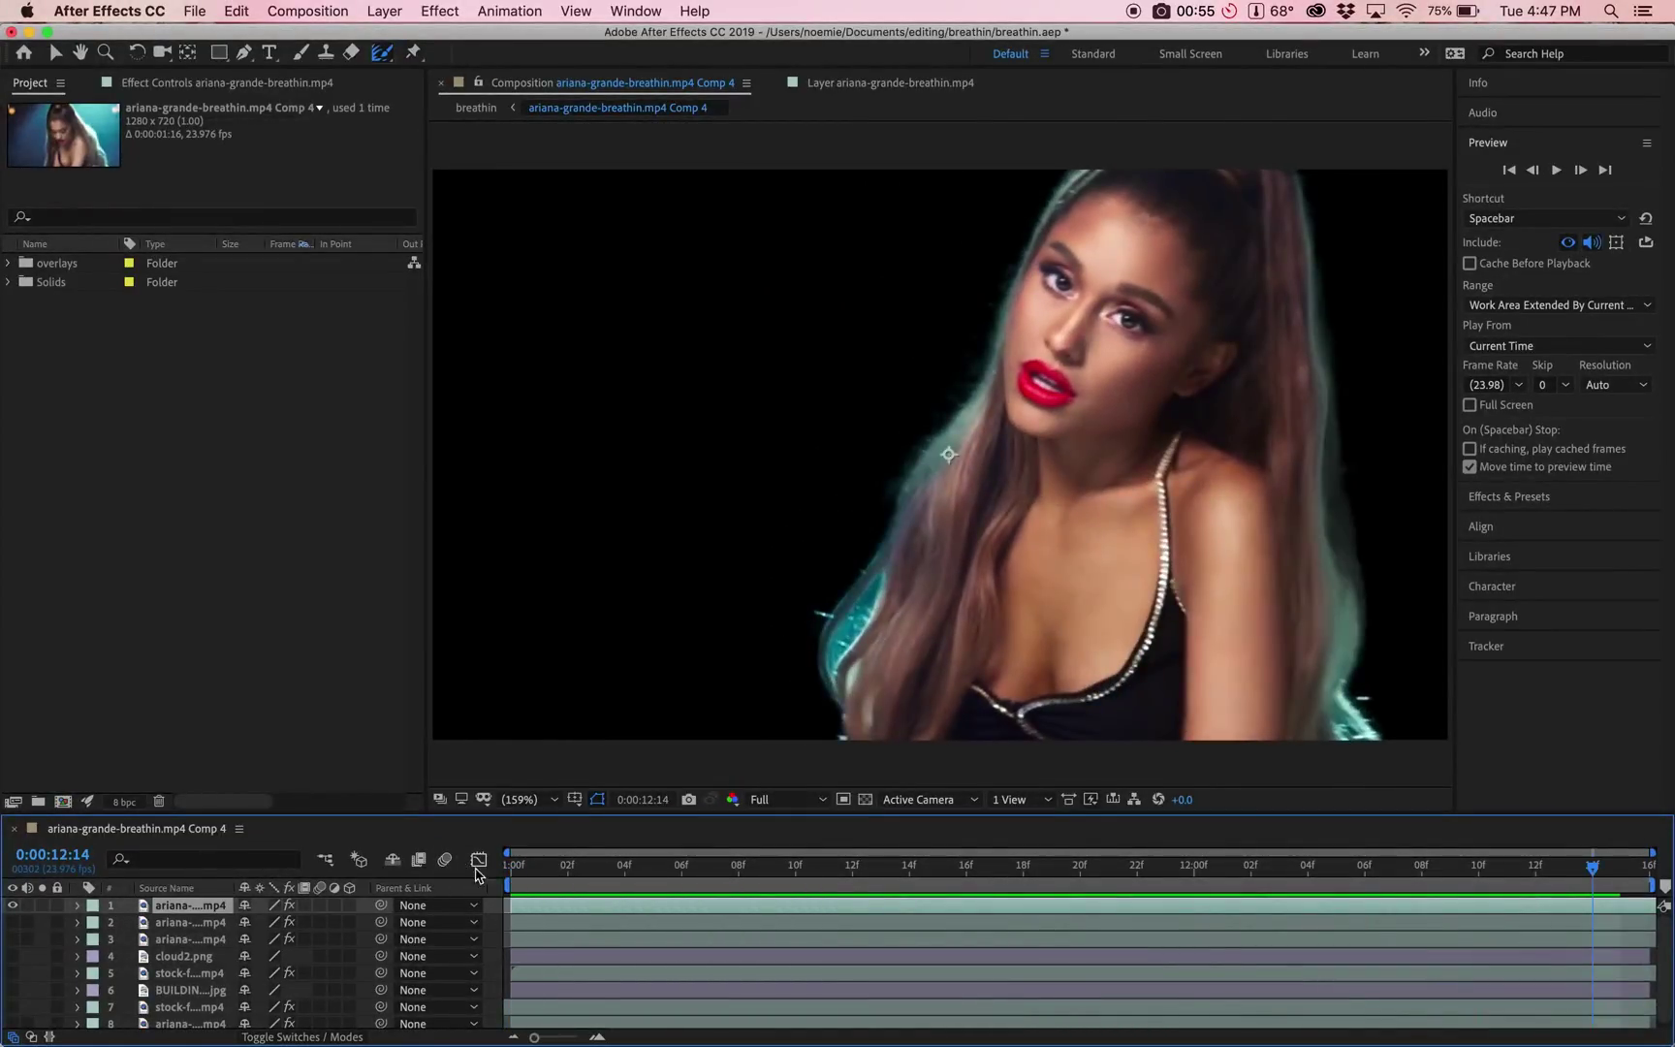
left_click(518, 872)
left_click_drag(519, 873, 712, 873)
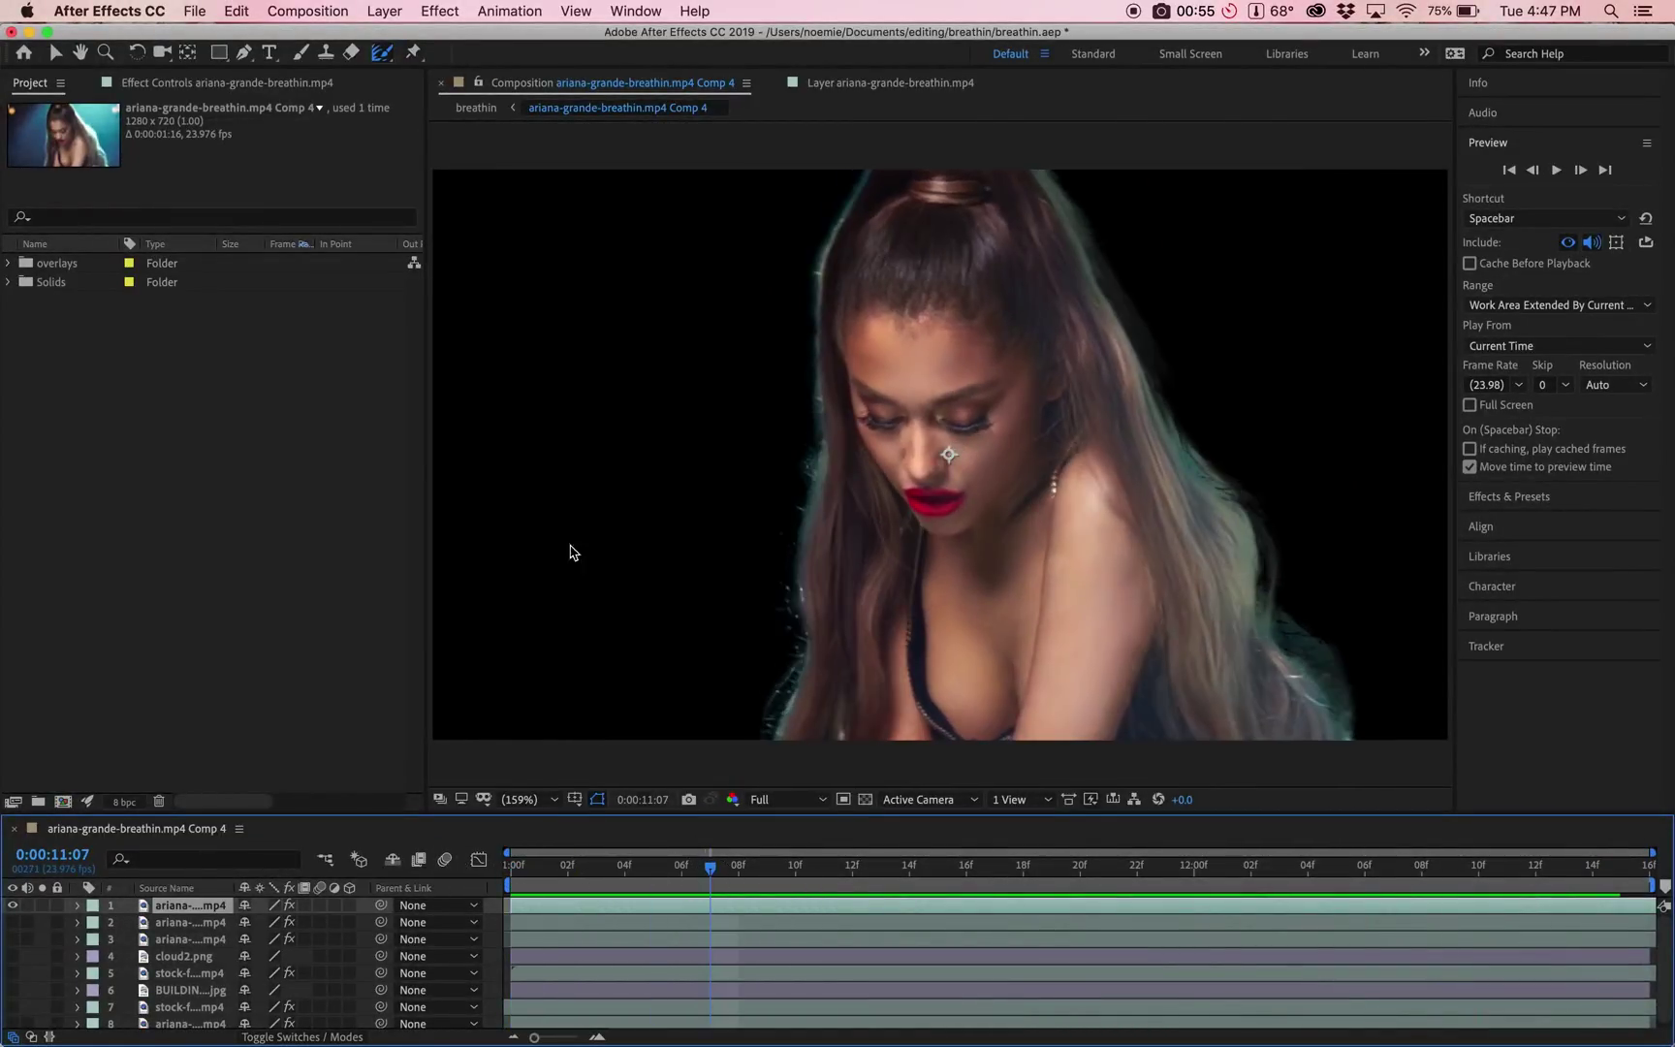
left_click(890, 82)
key("v")
key("F3")
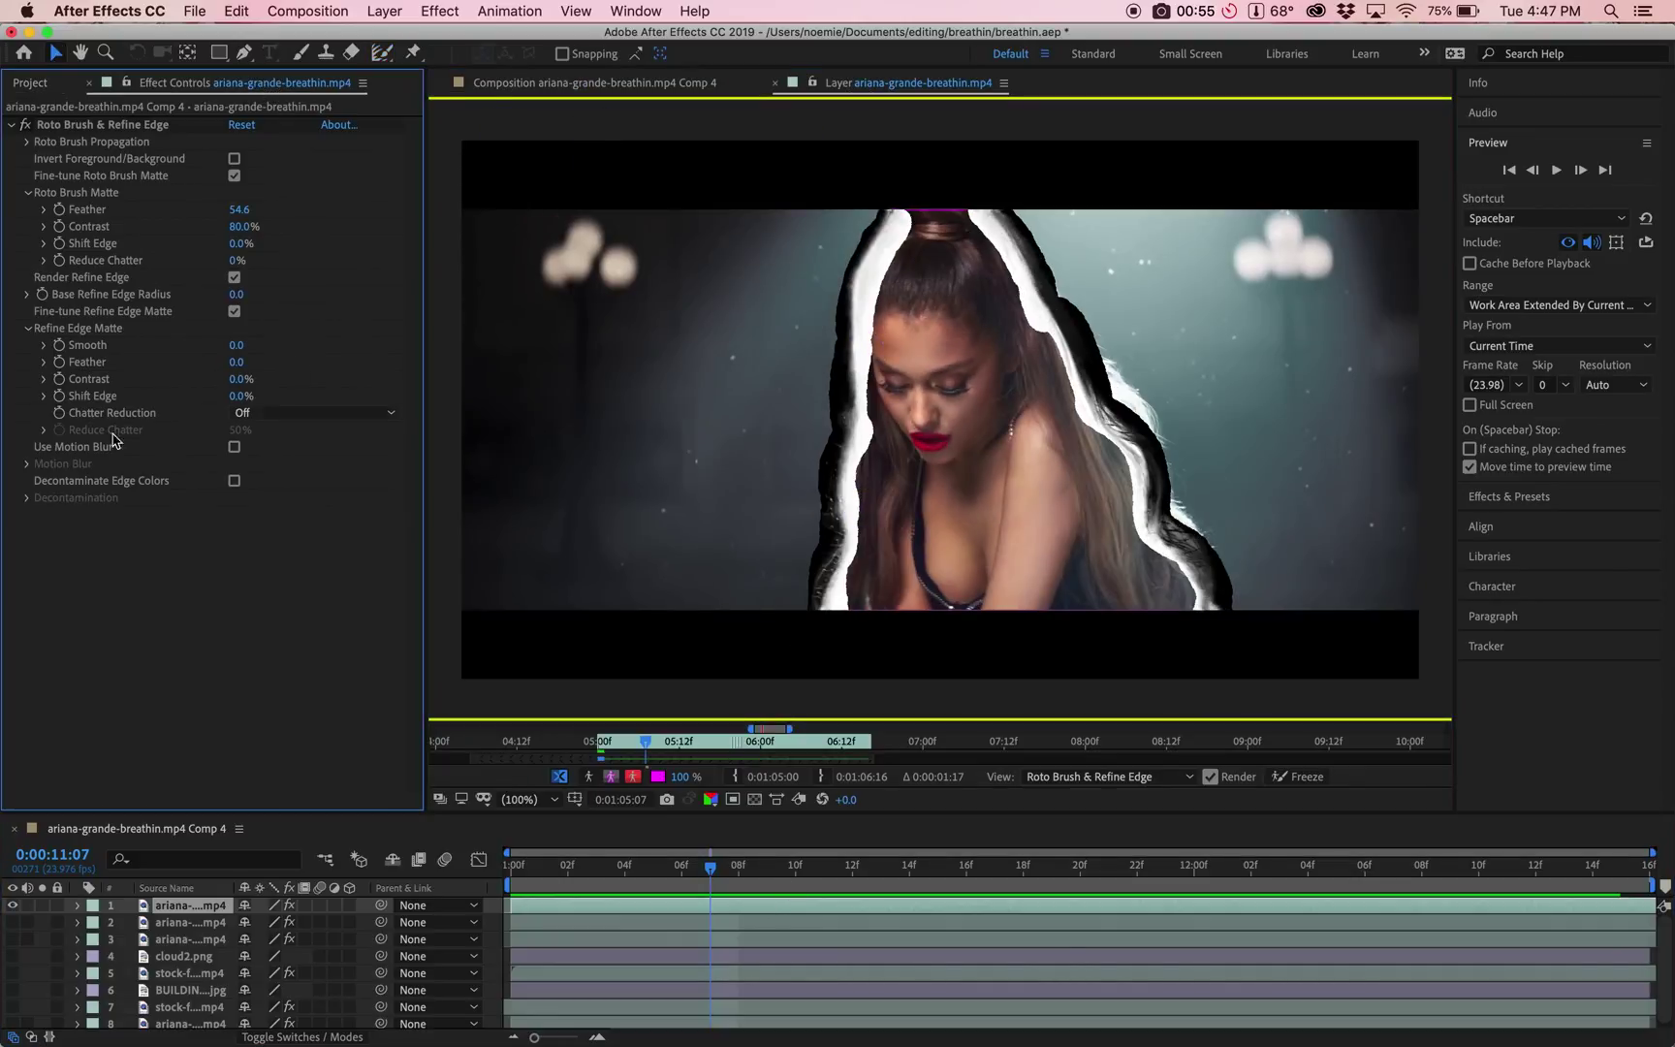
left_click(610, 777)
Step: Try a -13% Shift Edge, undo it, and preview from the start over the background
left_click_drag(240, 244, 241, 254)
key("super+z")
key("super+w")
key("Home")
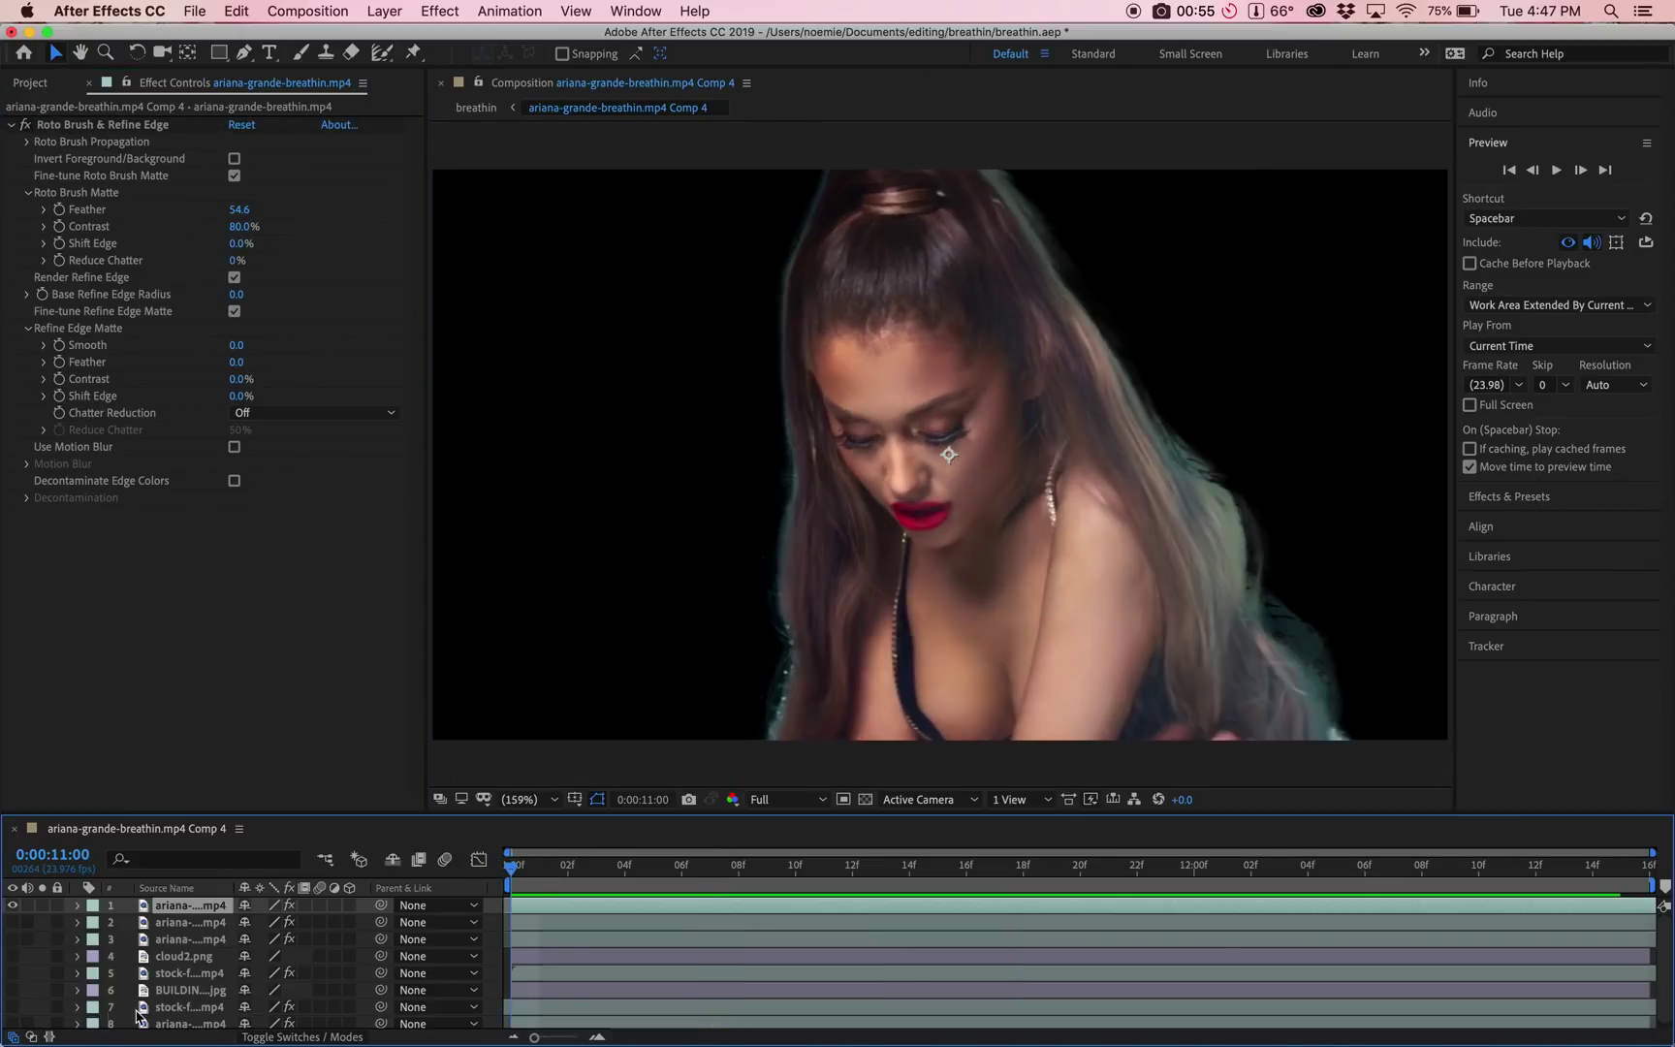
key("space")
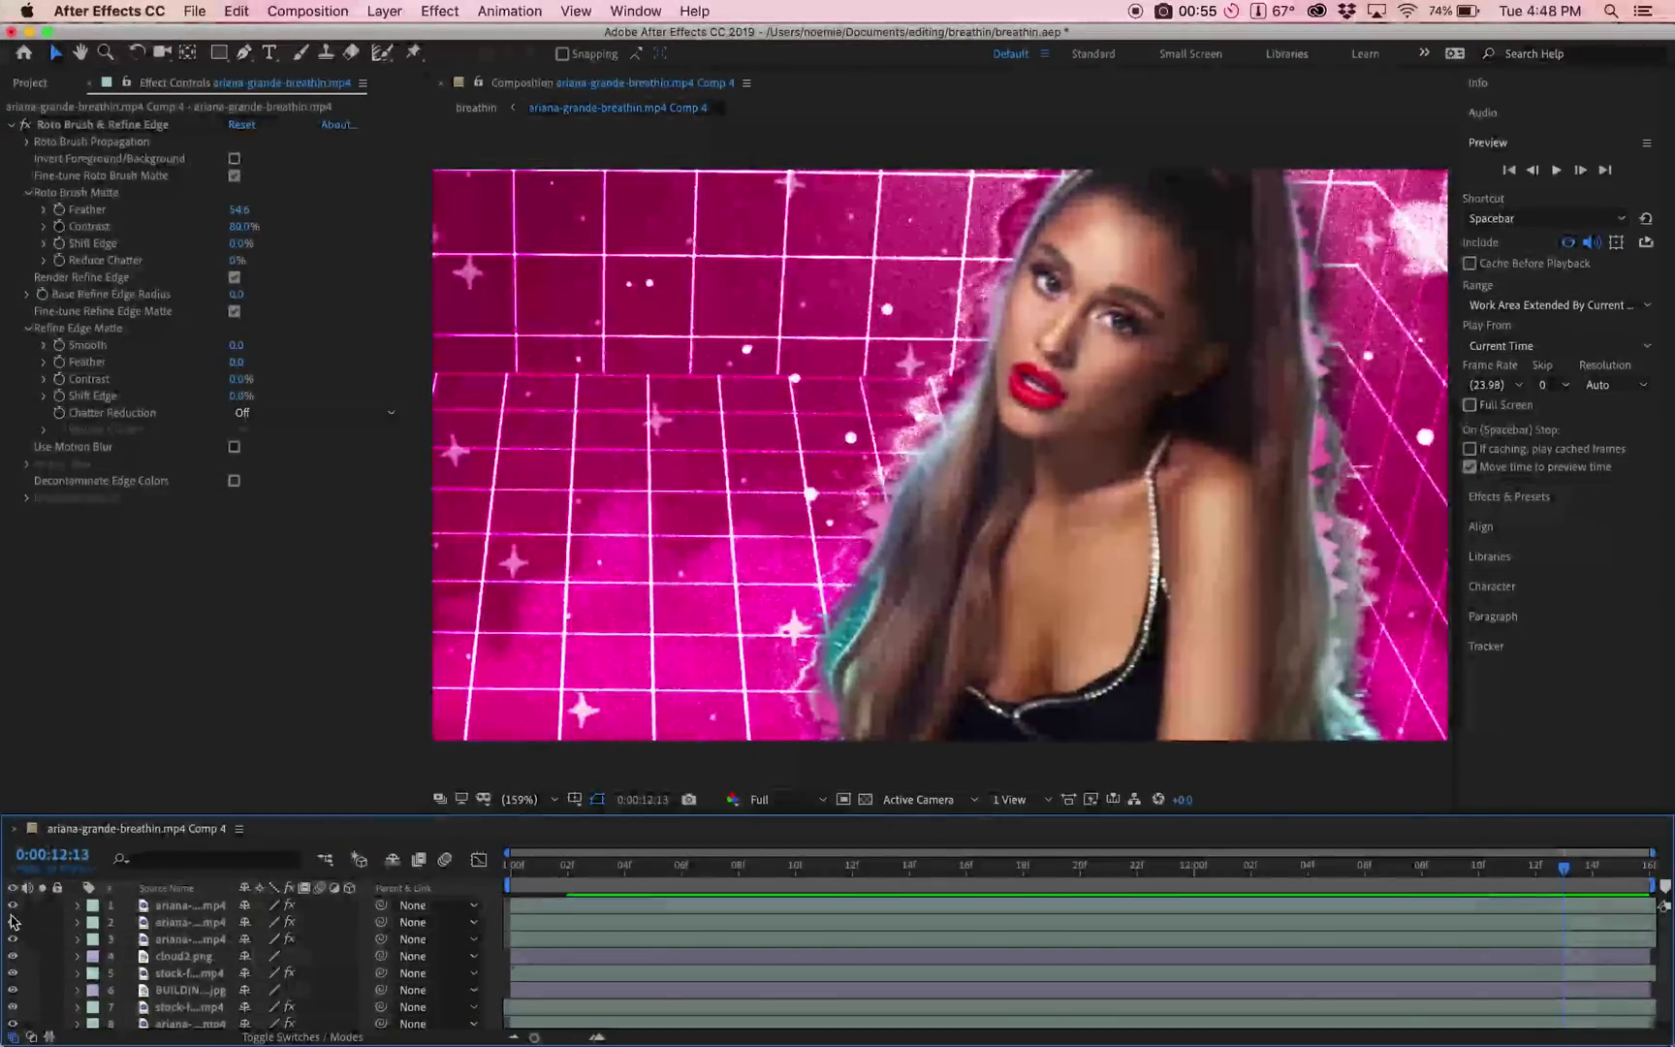
Step: At frame 12:05, refine the soft edge down the left side of her hair
left_click(1466, 866)
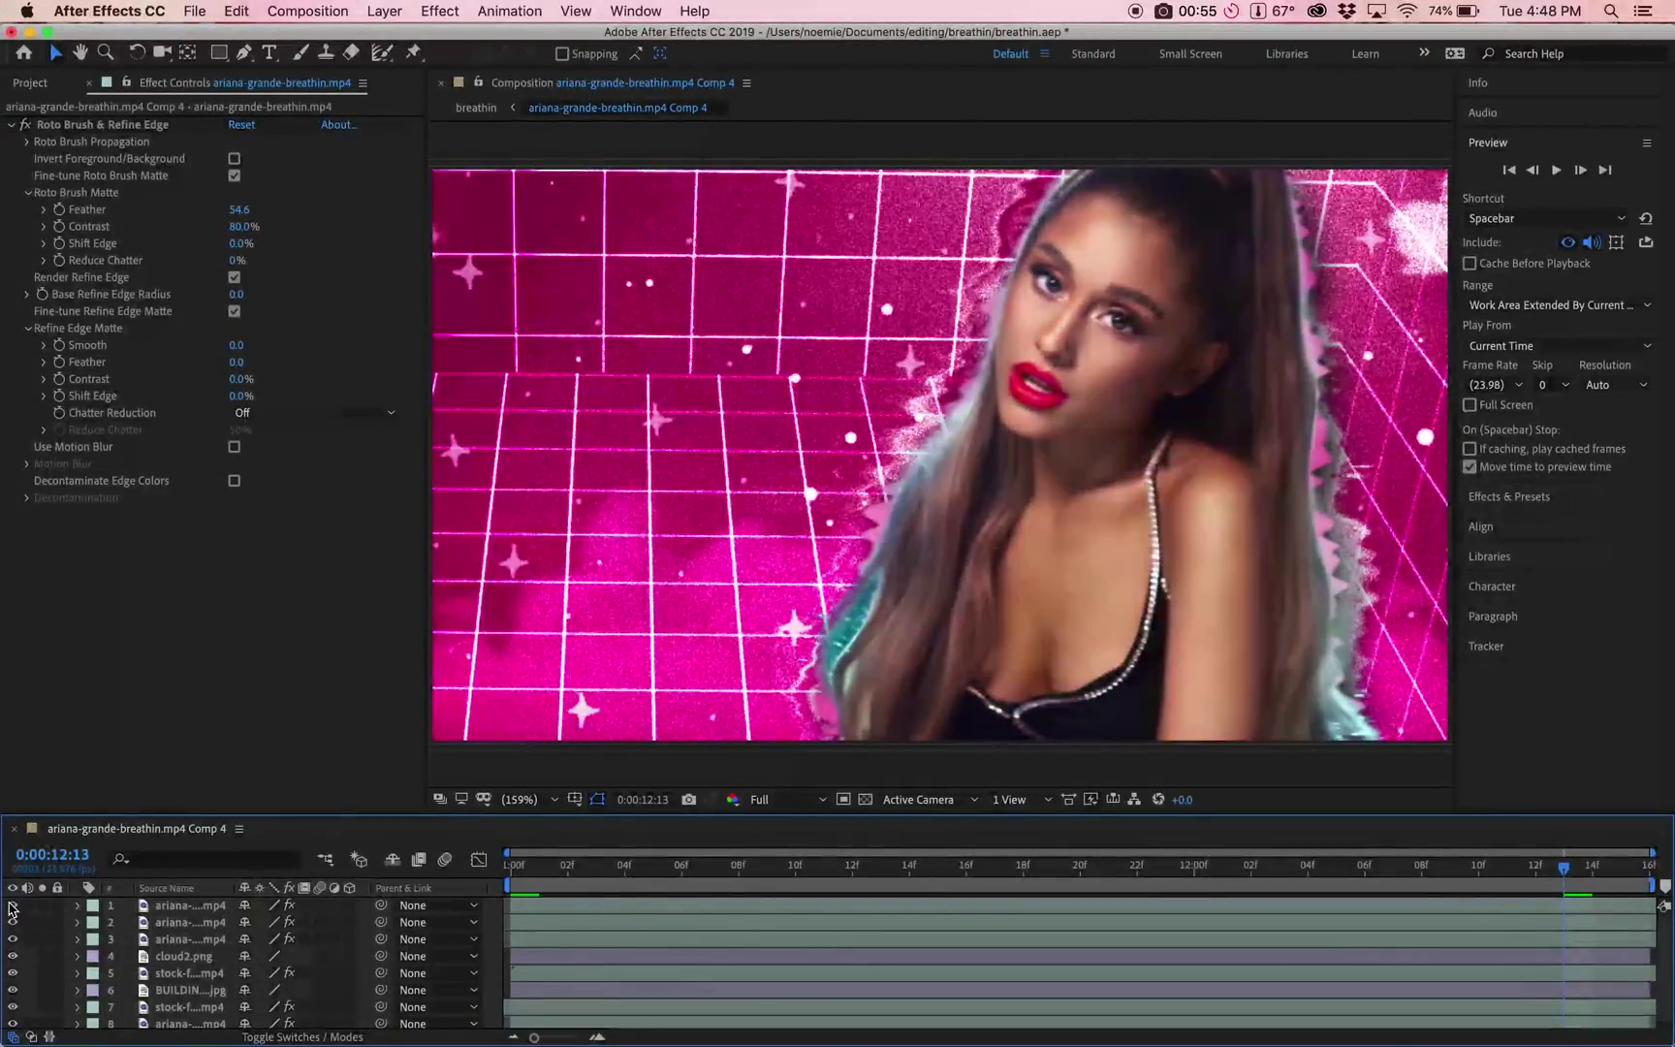
mouse_move(1465, 866)
left_mouse_down()
mouse_move(1483, 877)
mouse_move(919, 888)
mouse_move(1536, 881)
mouse_move(1473, 882)
left_mouse_up()
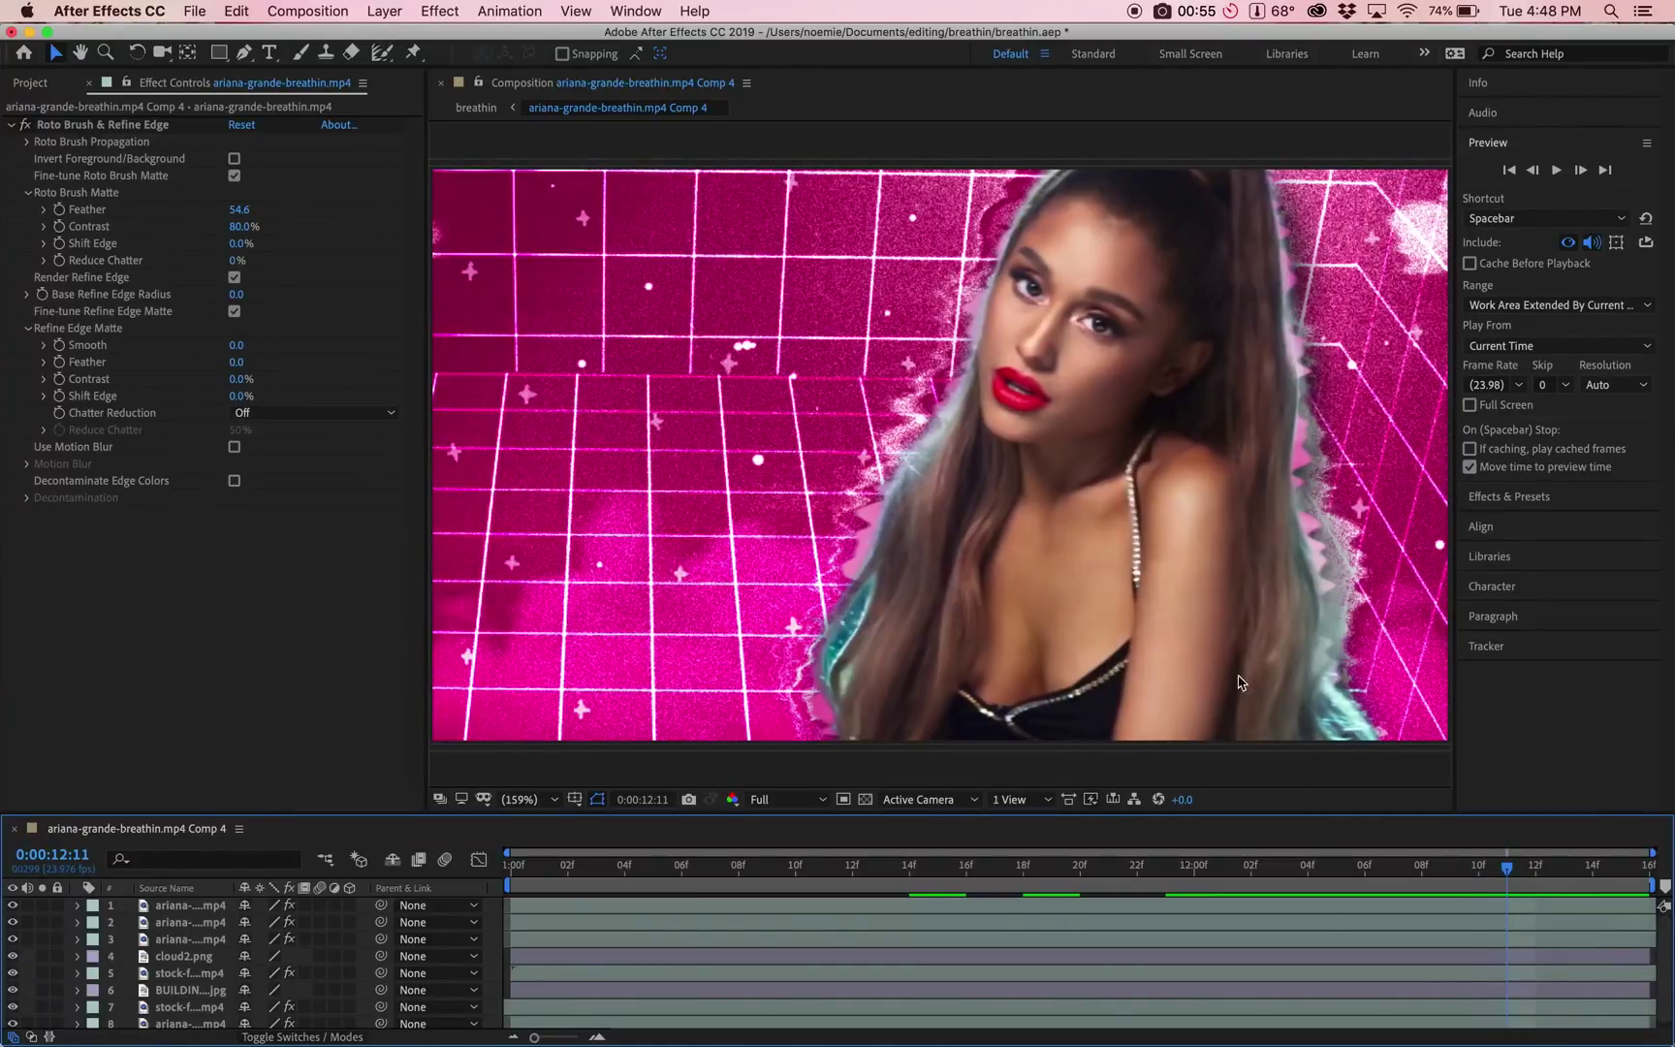
left_click_drag(1466, 875, 1336, 865)
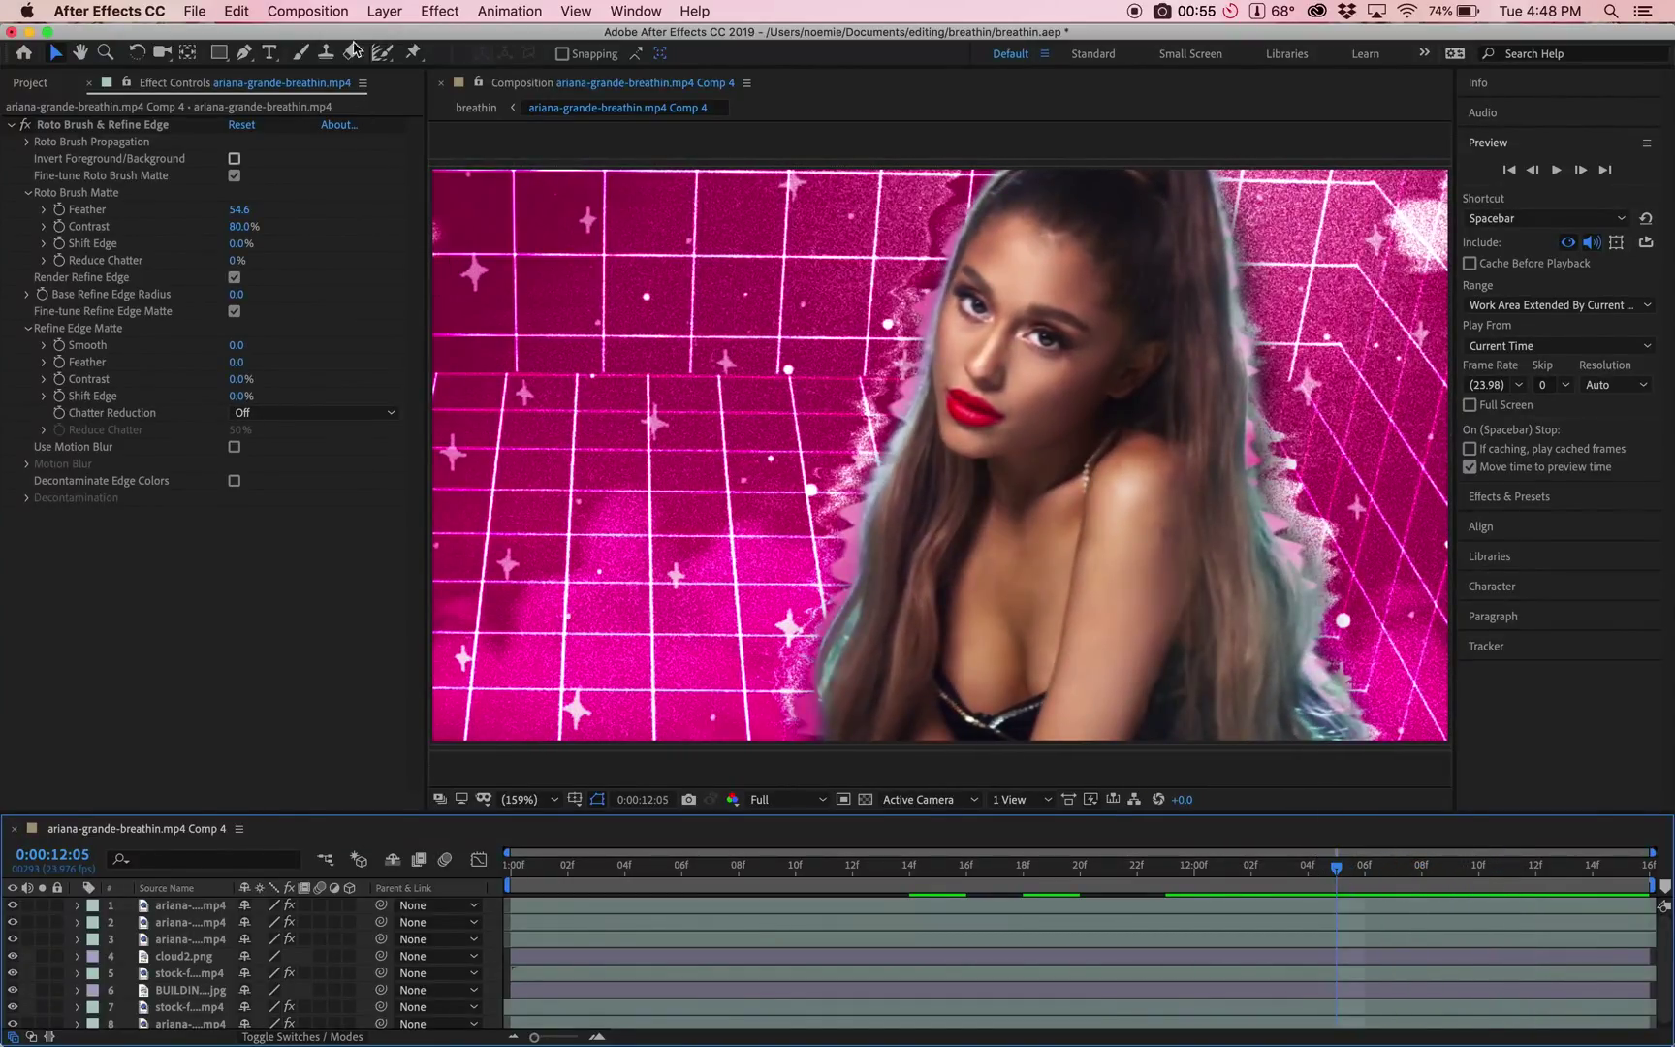
left_click(384, 53)
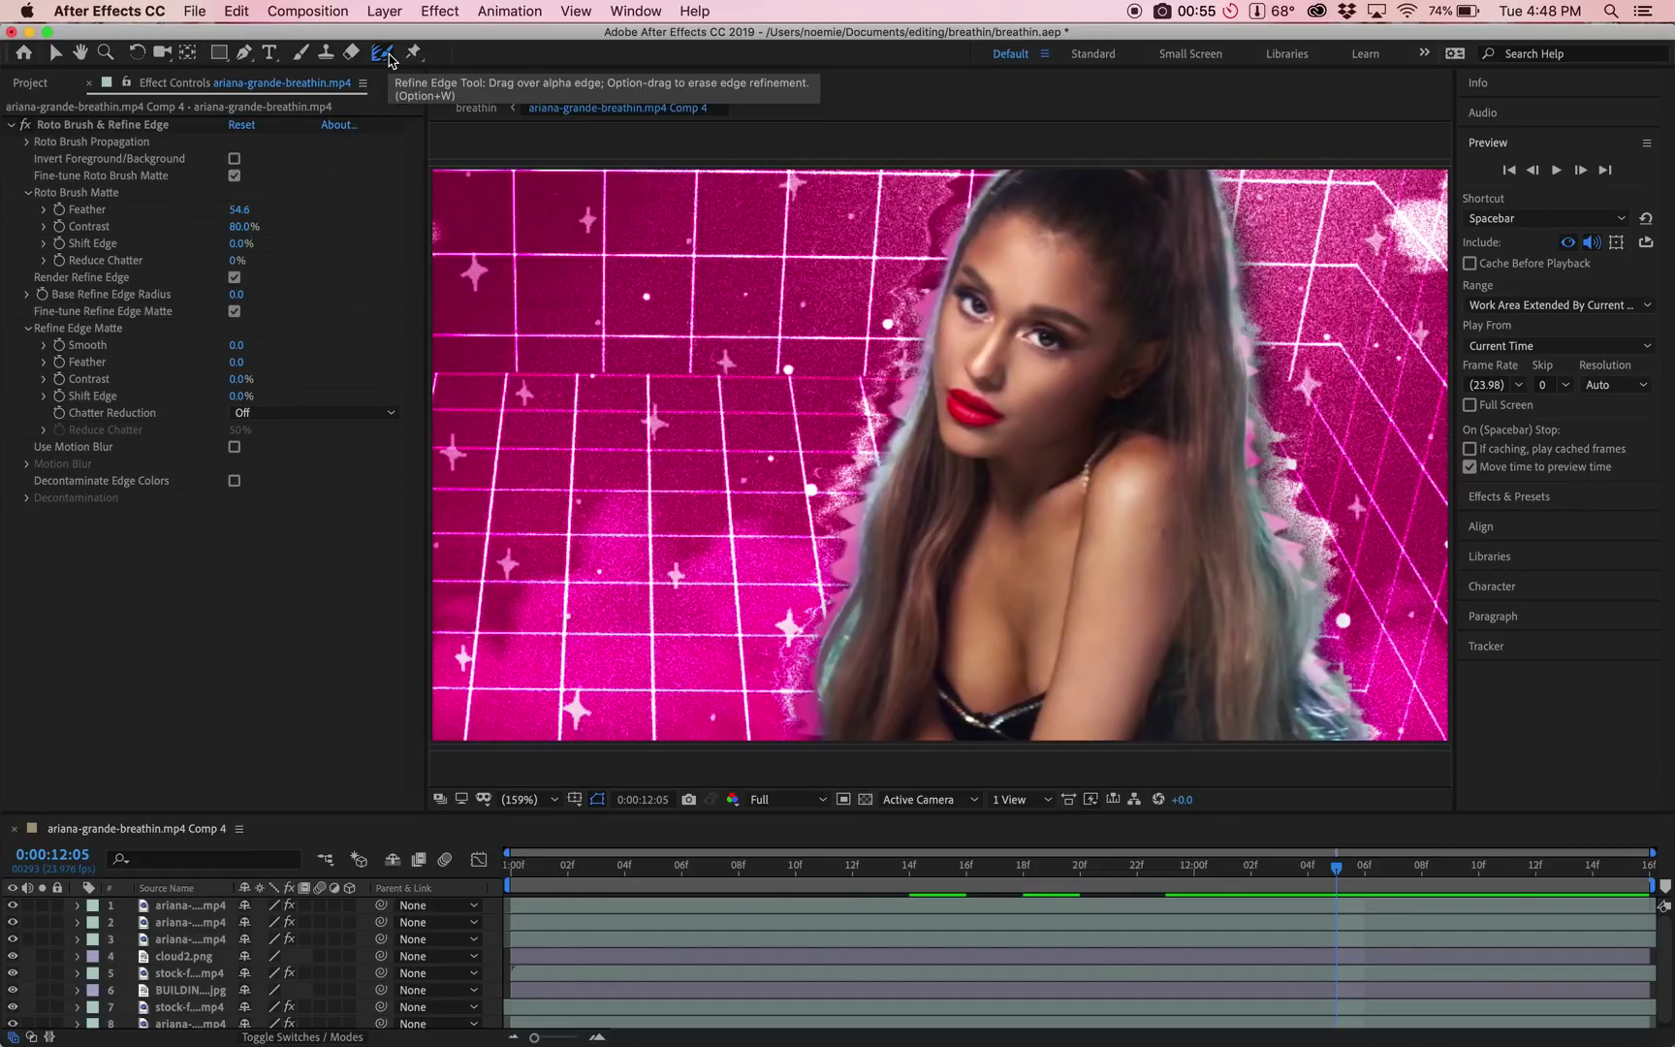
double_click(954, 451)
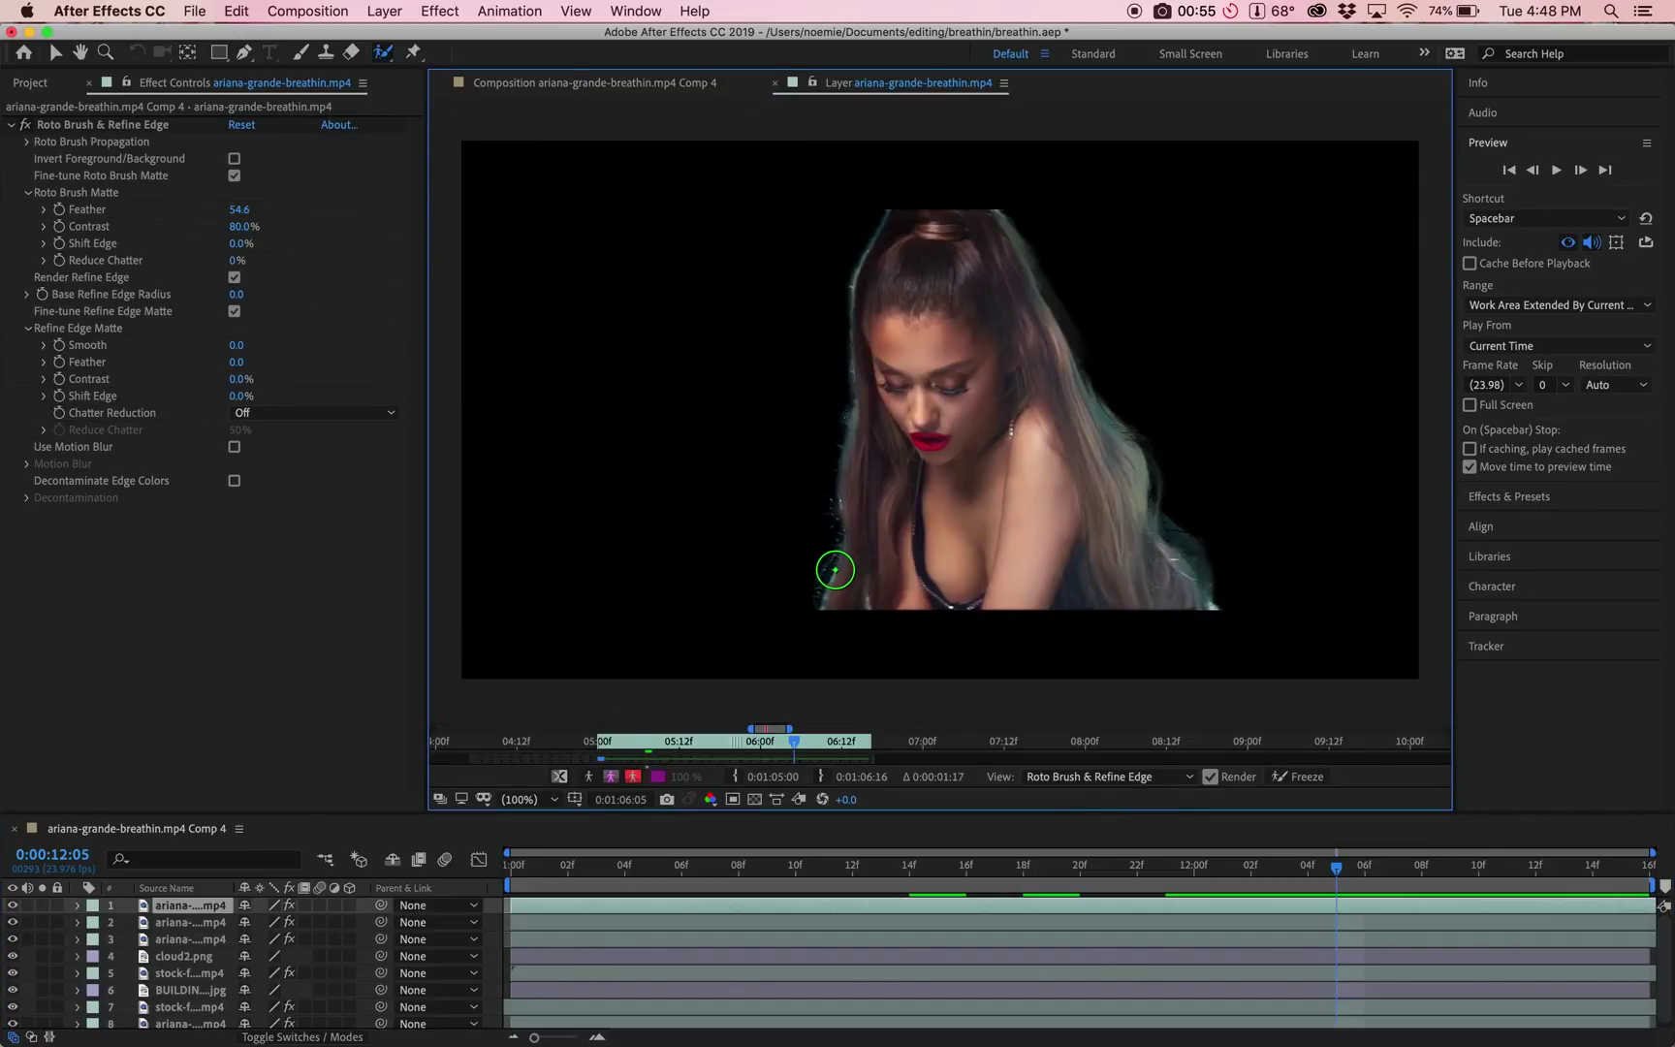
left_click_drag(857, 515, 848, 565)
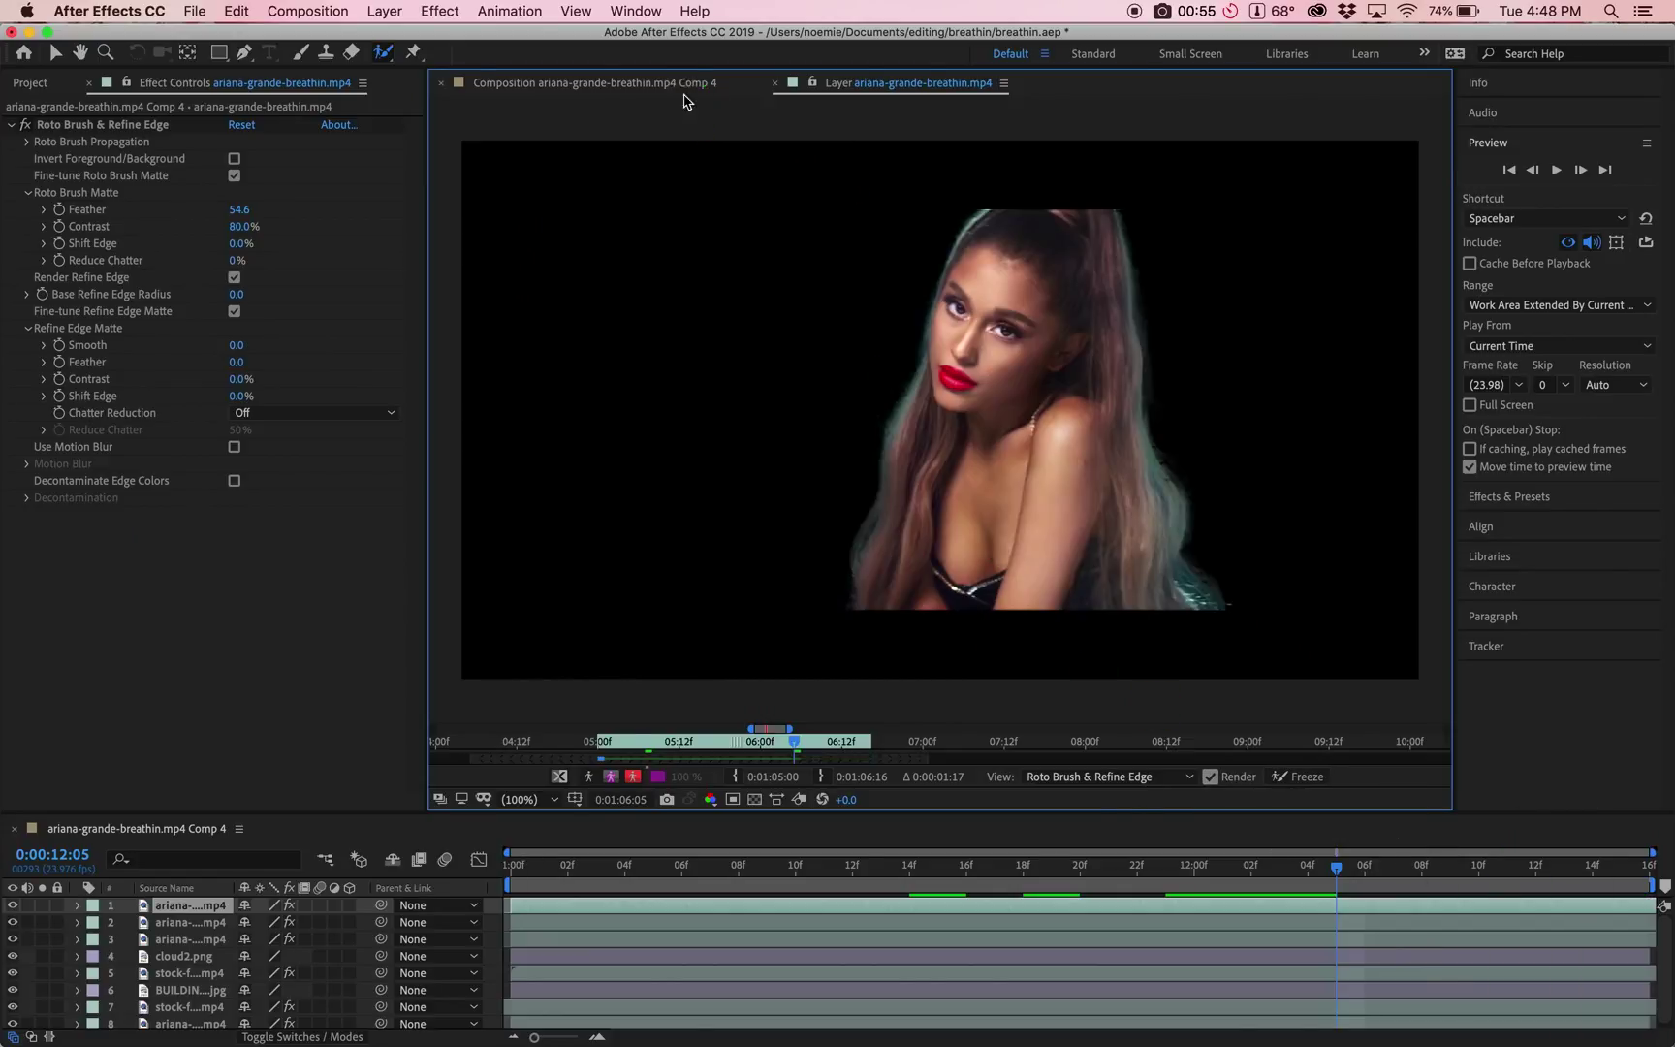
Step: Back in the composition, preview the cut-out from frame 12:03 and return to the Selection tool
left_click(683, 86)
left_click(1274, 865)
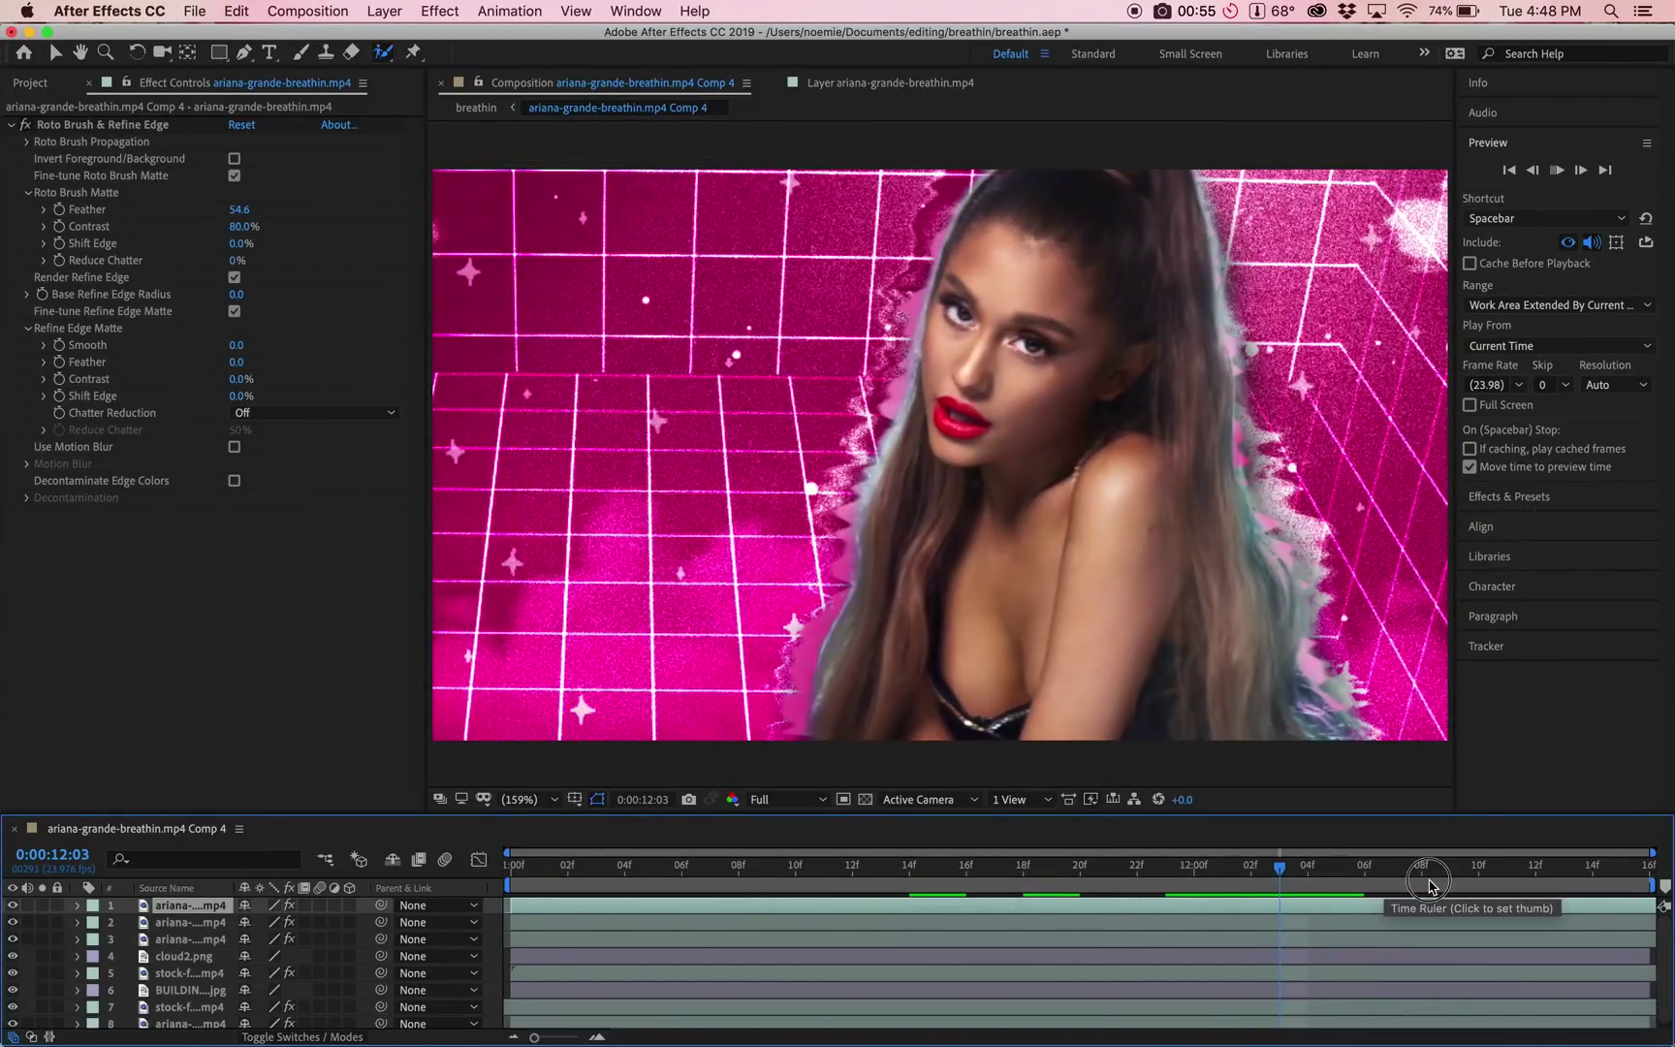
key("space")
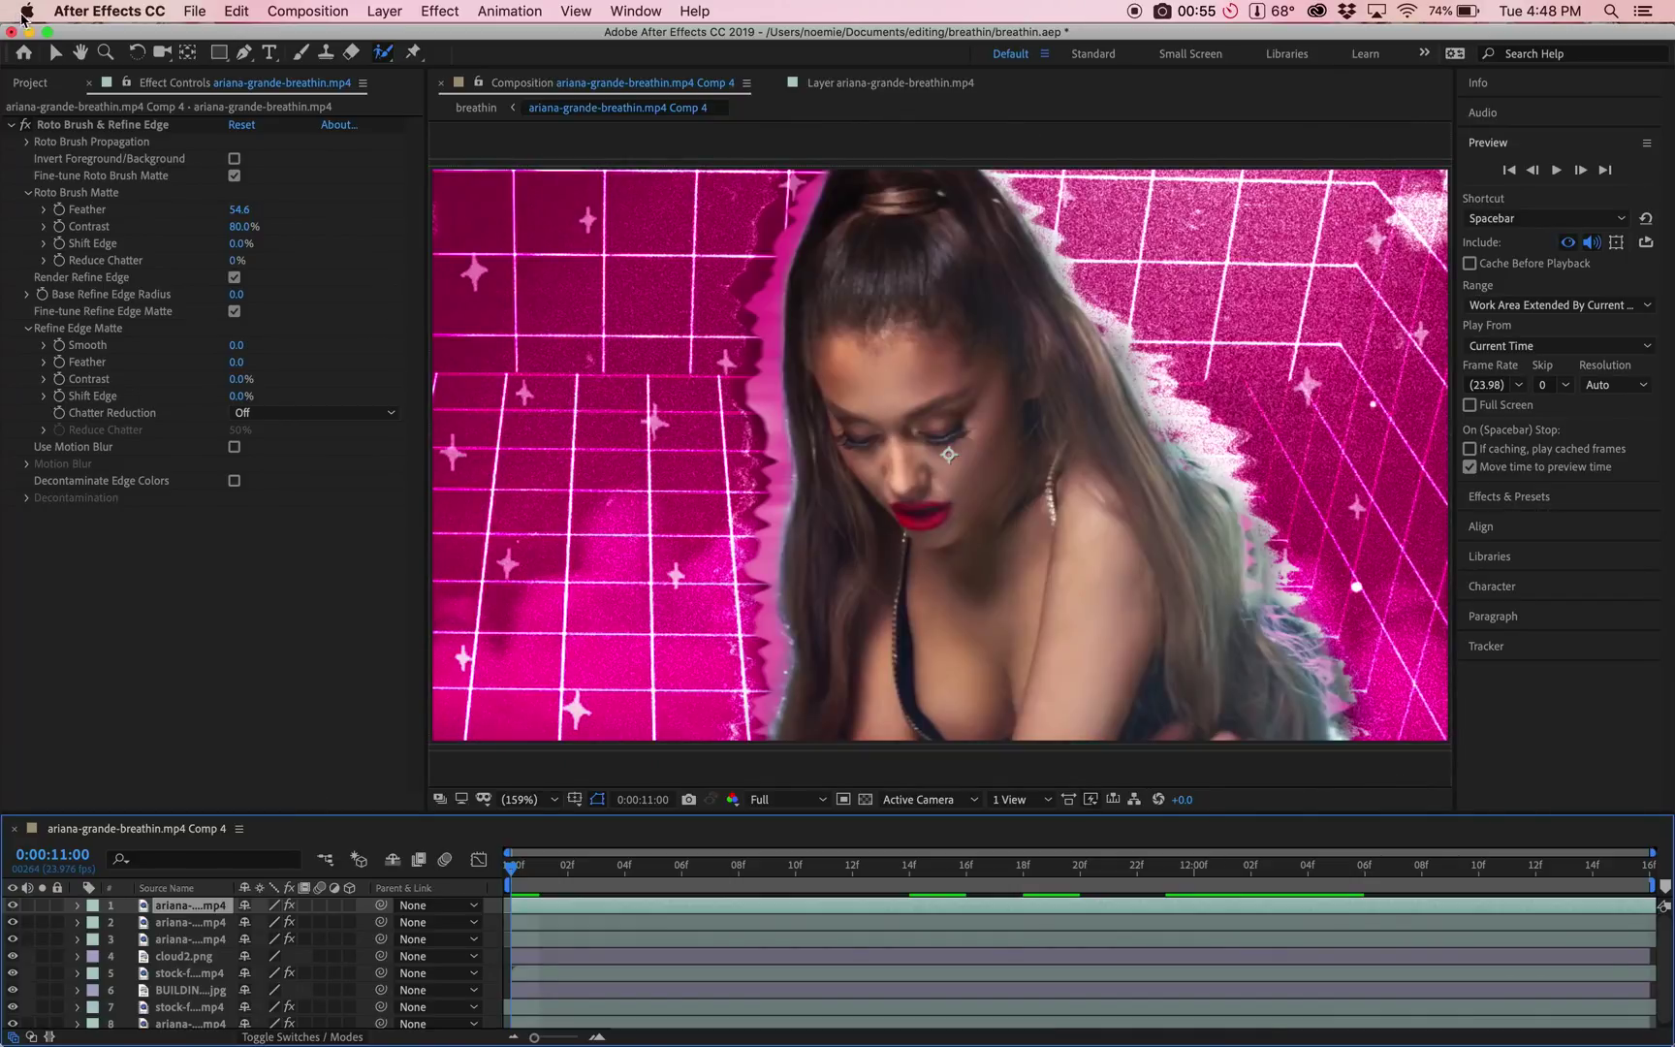
left_click(53, 60)
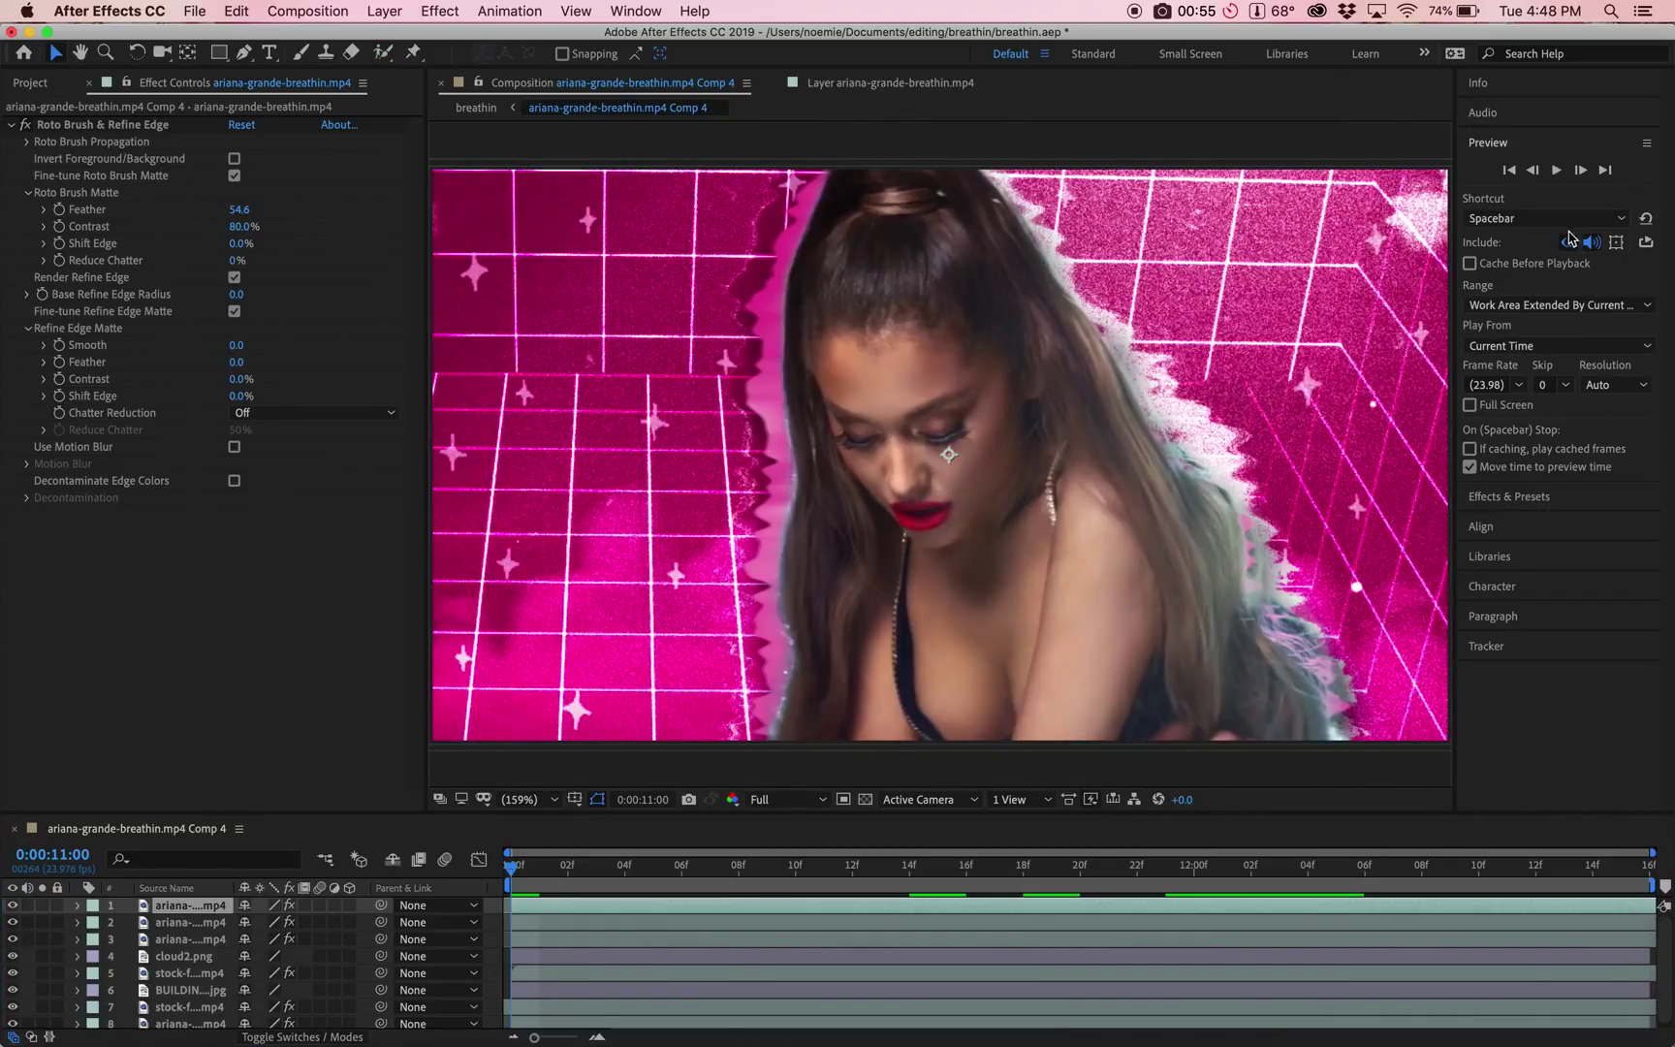
Step: Find 'curve' in Effects & Presets and apply Curves to the singer layer
left_click(1509, 497)
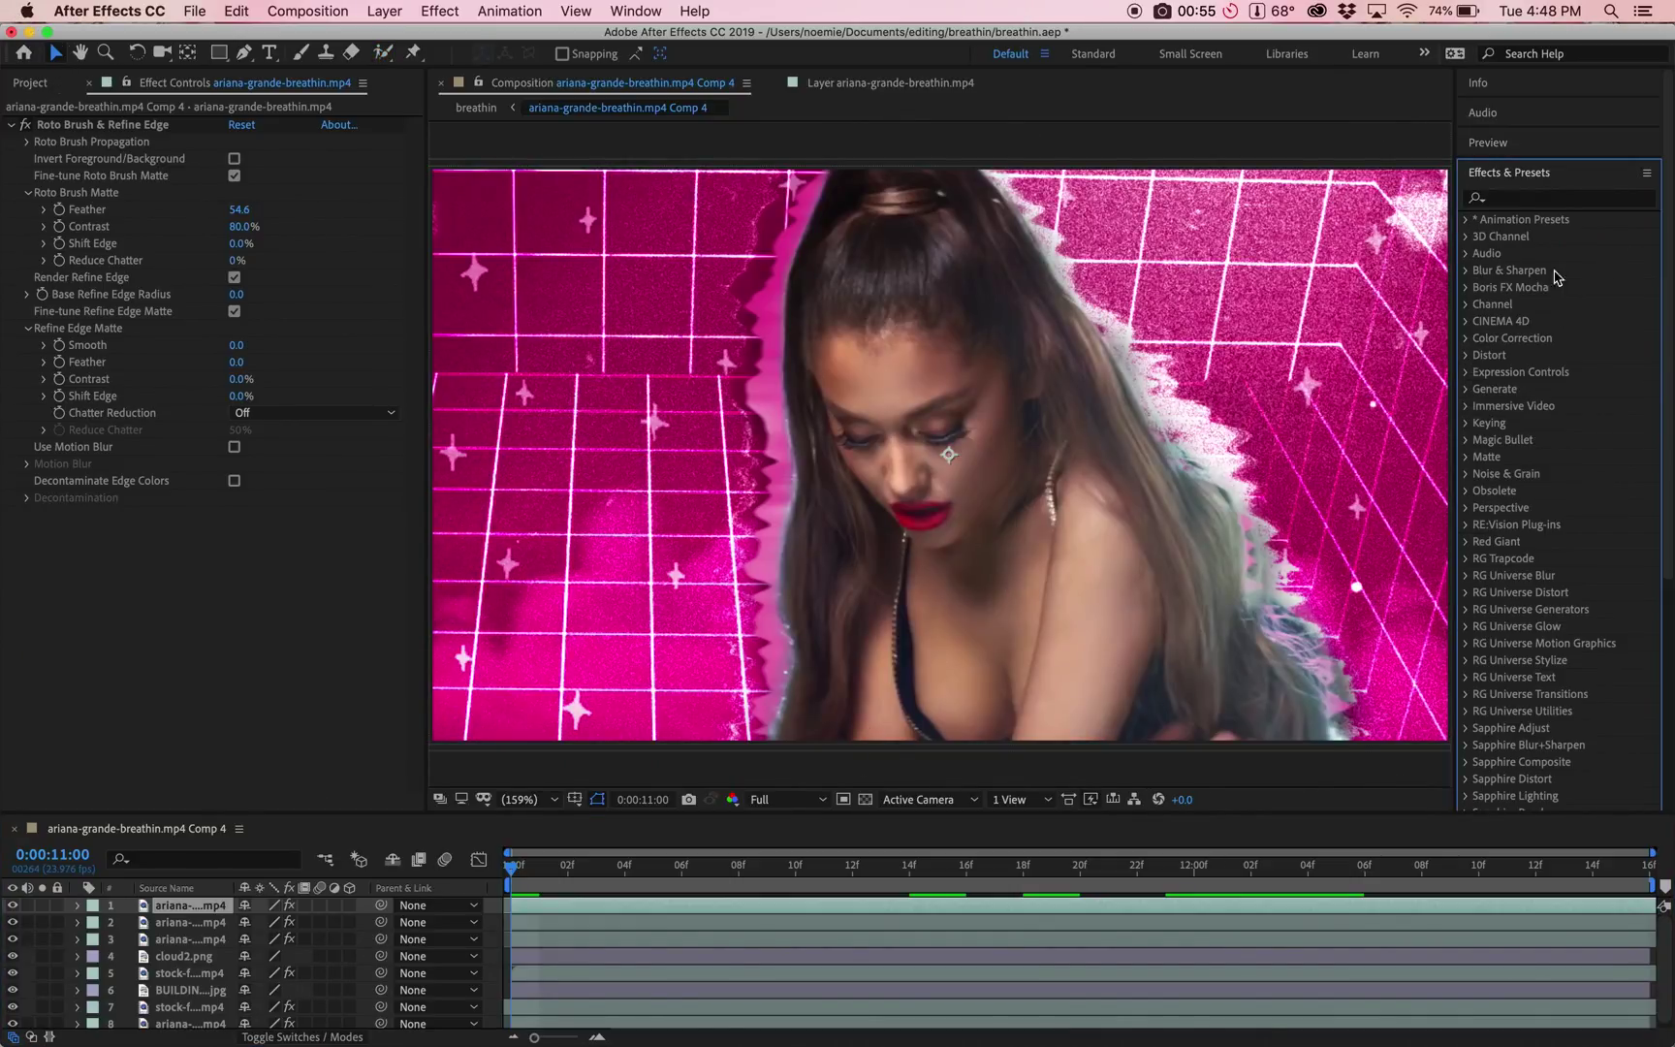
left_click(1527, 200)
type("curve")
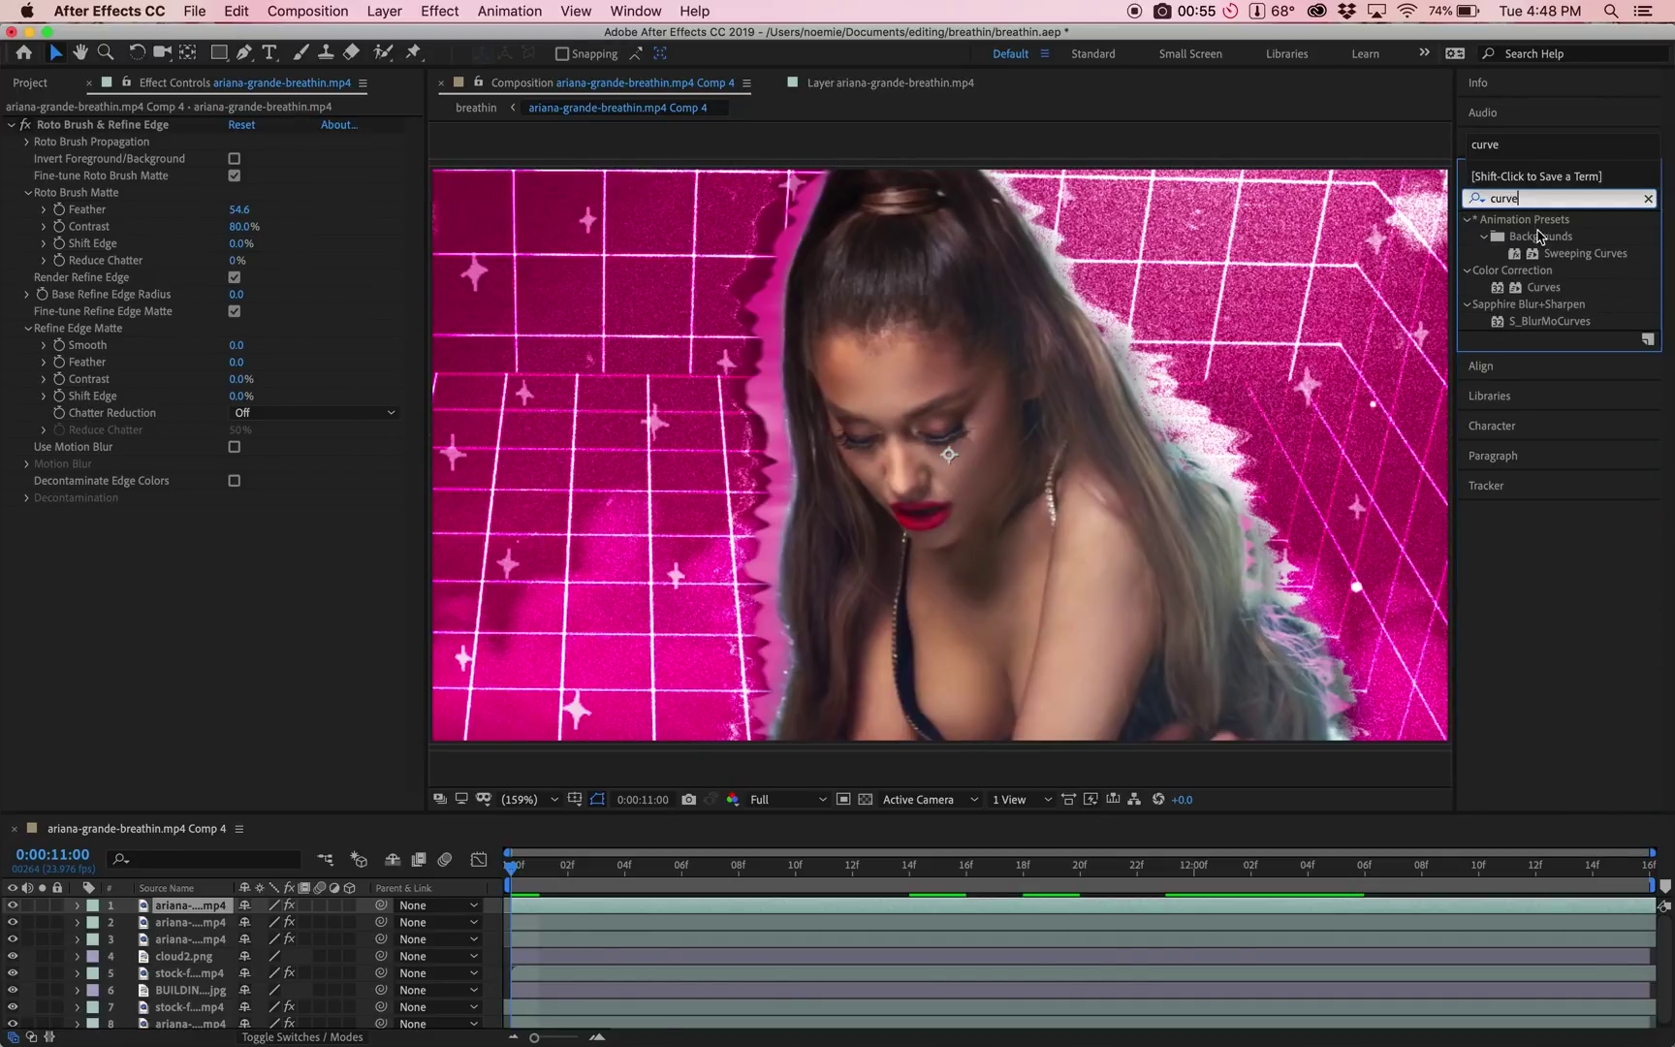
left_click_drag(1544, 287, 194, 466)
Step: Raise the Red and Blue curves slightly and lower the Green curve for a magenta tint
left_click(273, 431)
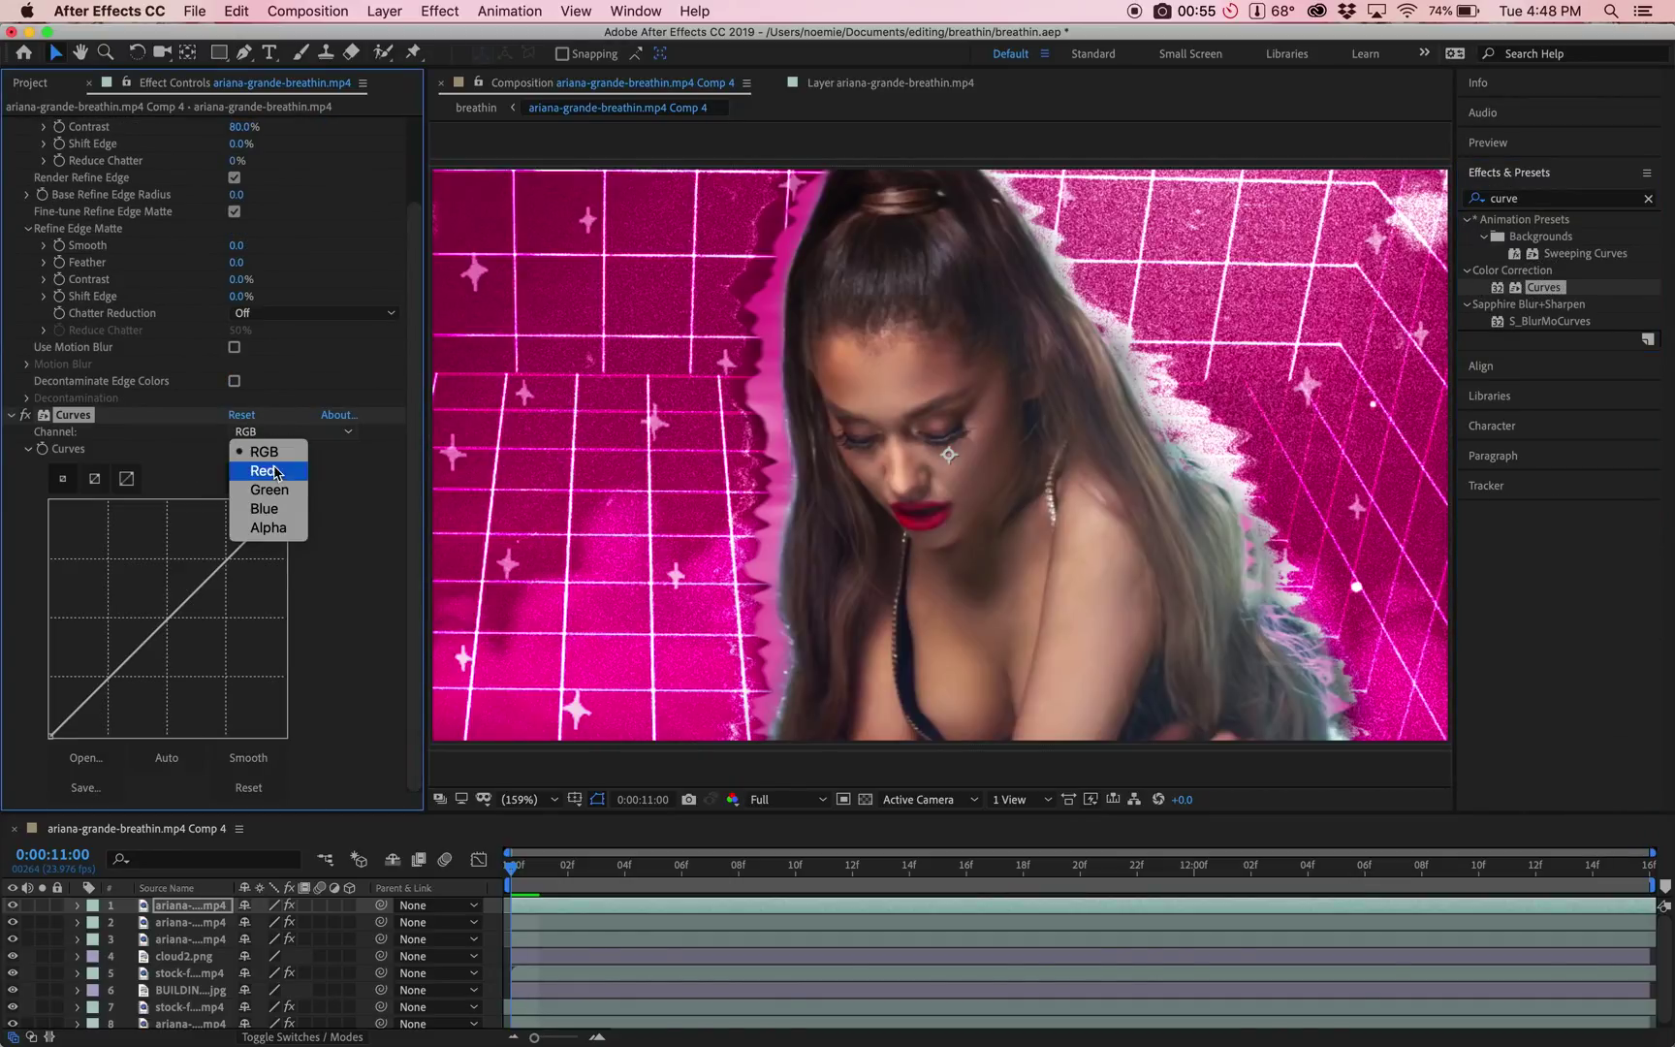
left_click(276, 471)
left_click_drag(138, 651, 129, 648)
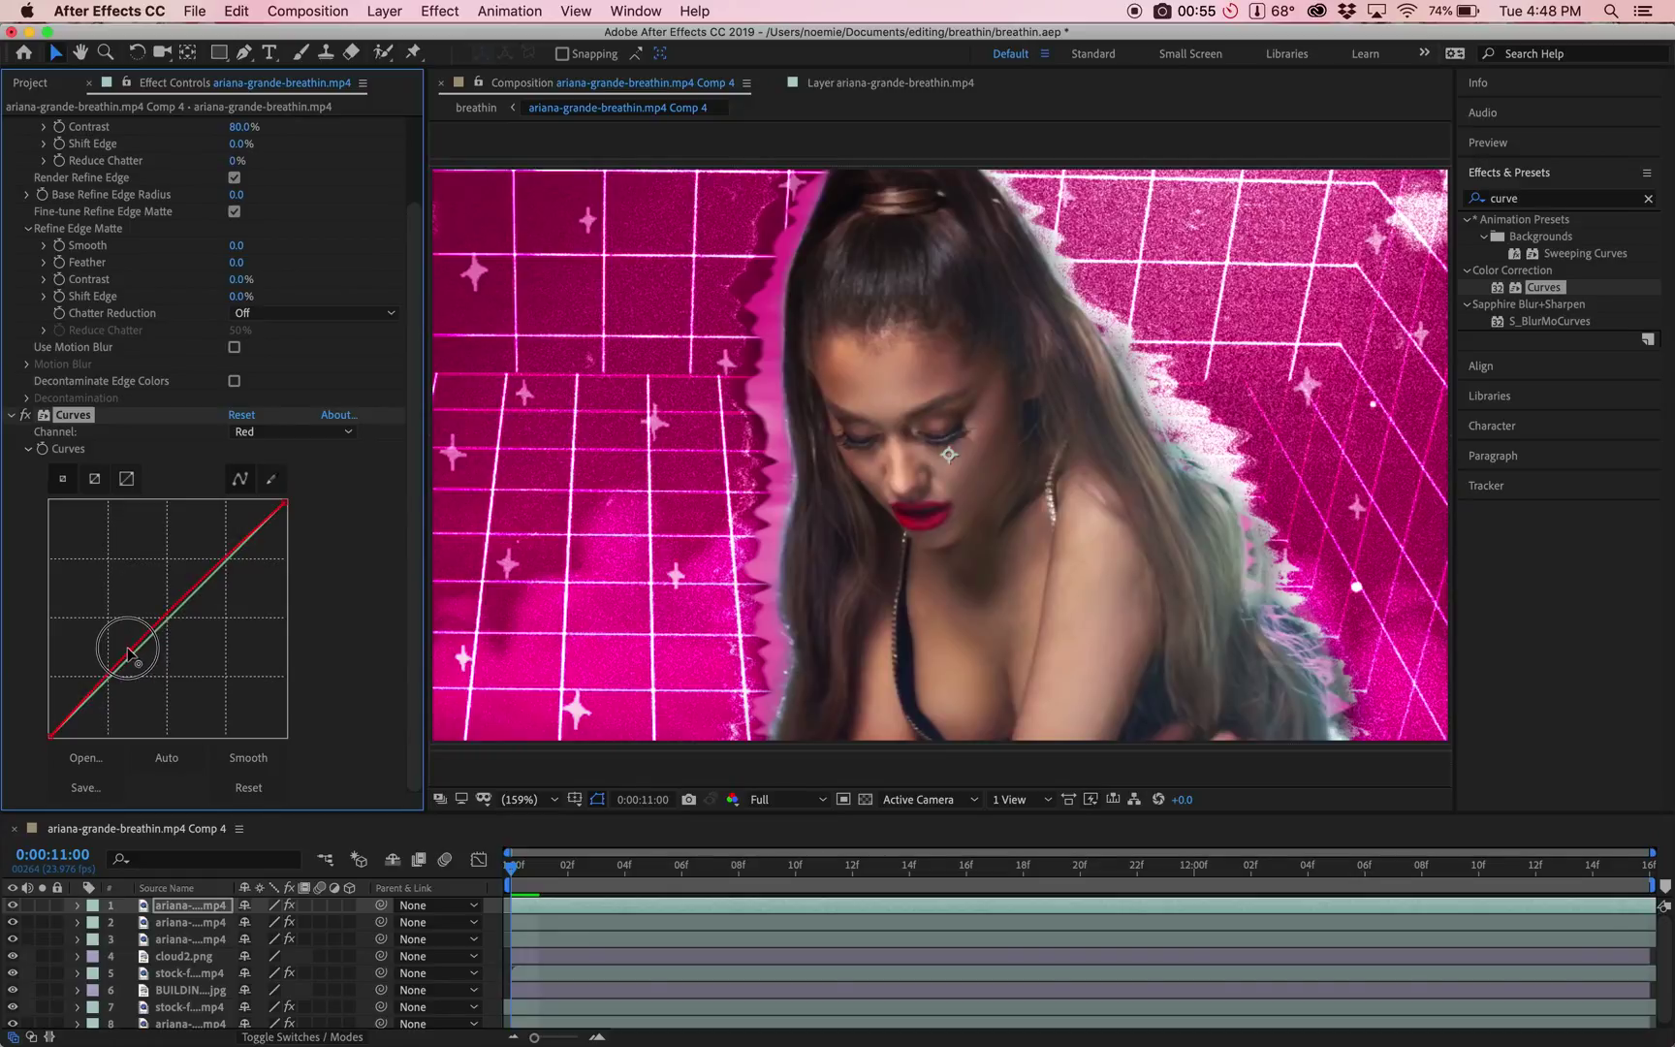
left_click(299, 435)
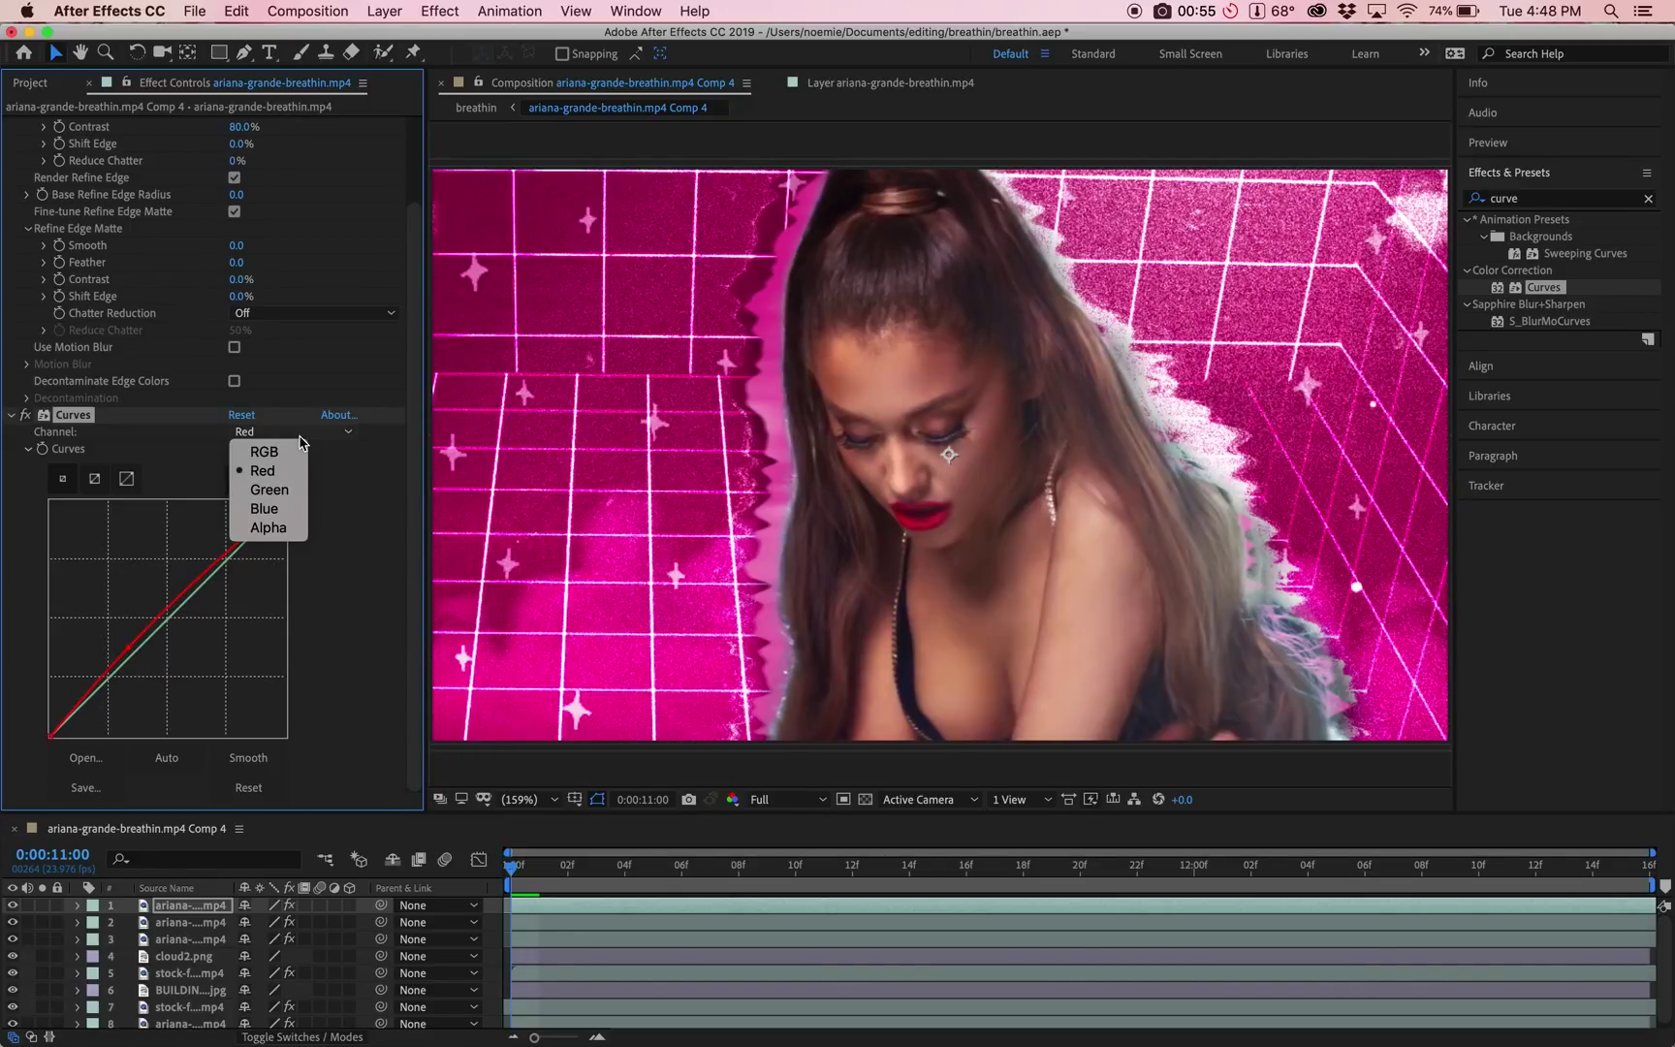
left_click(270, 508)
left_click_drag(138, 651, 137, 648)
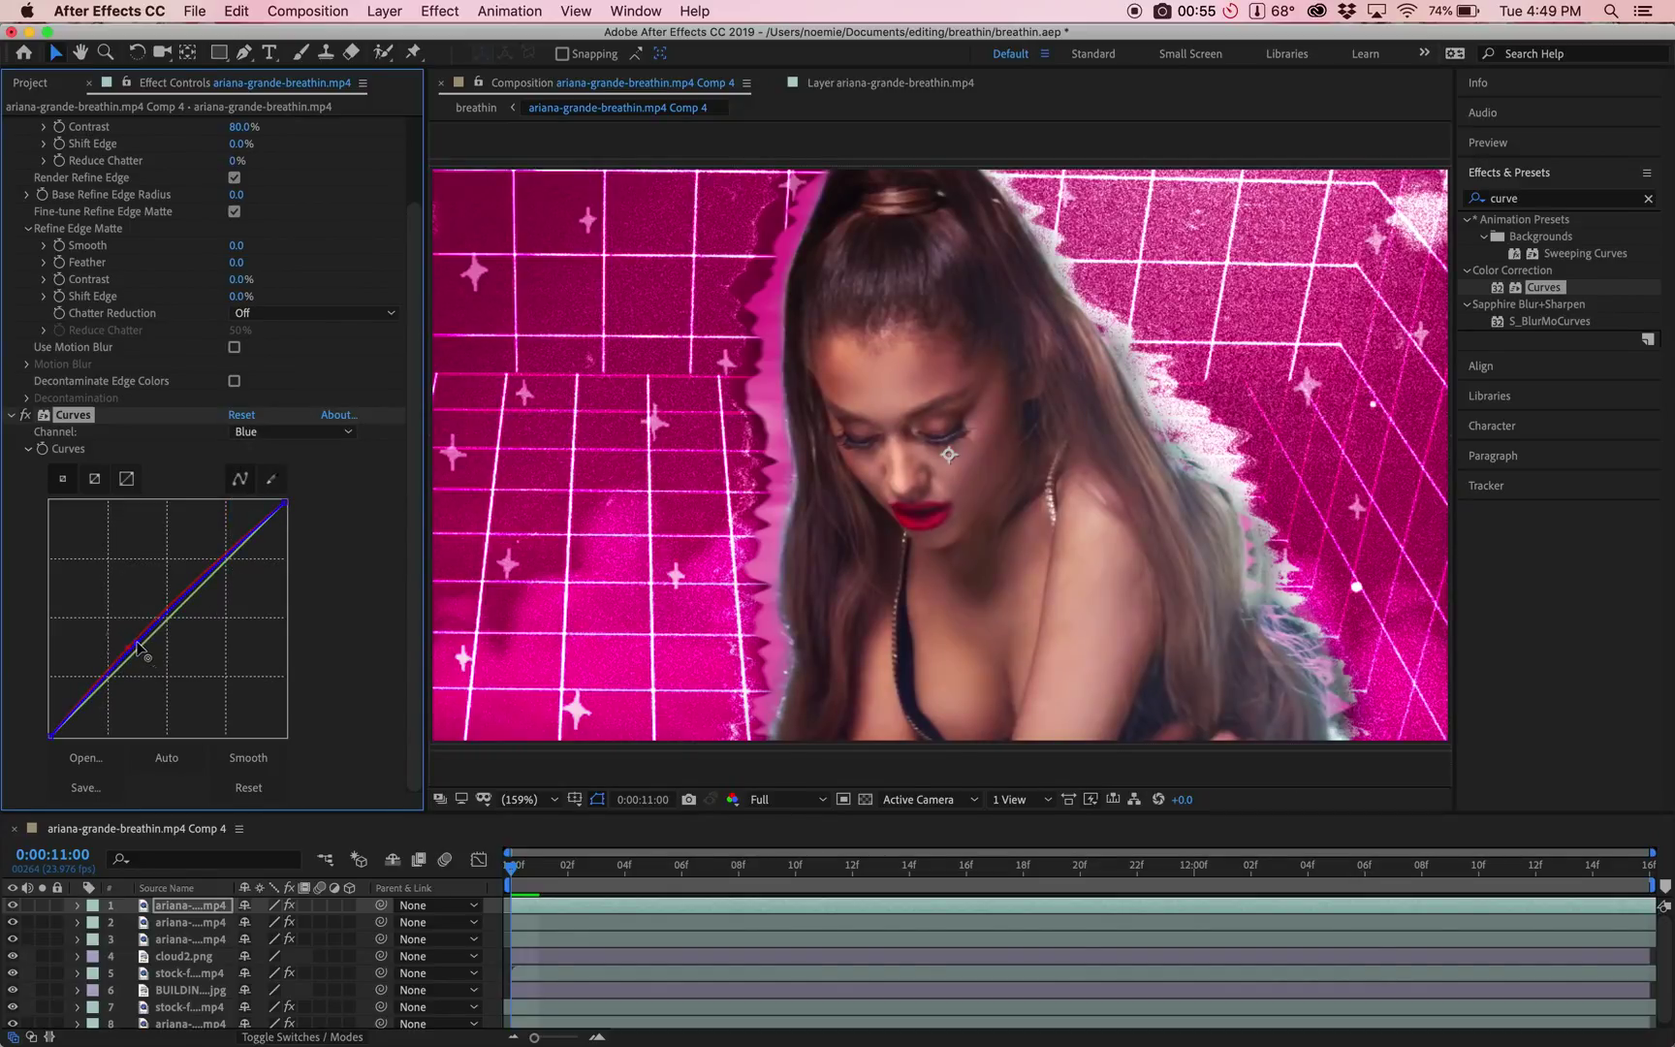
left_click(309, 432)
left_click(264, 488)
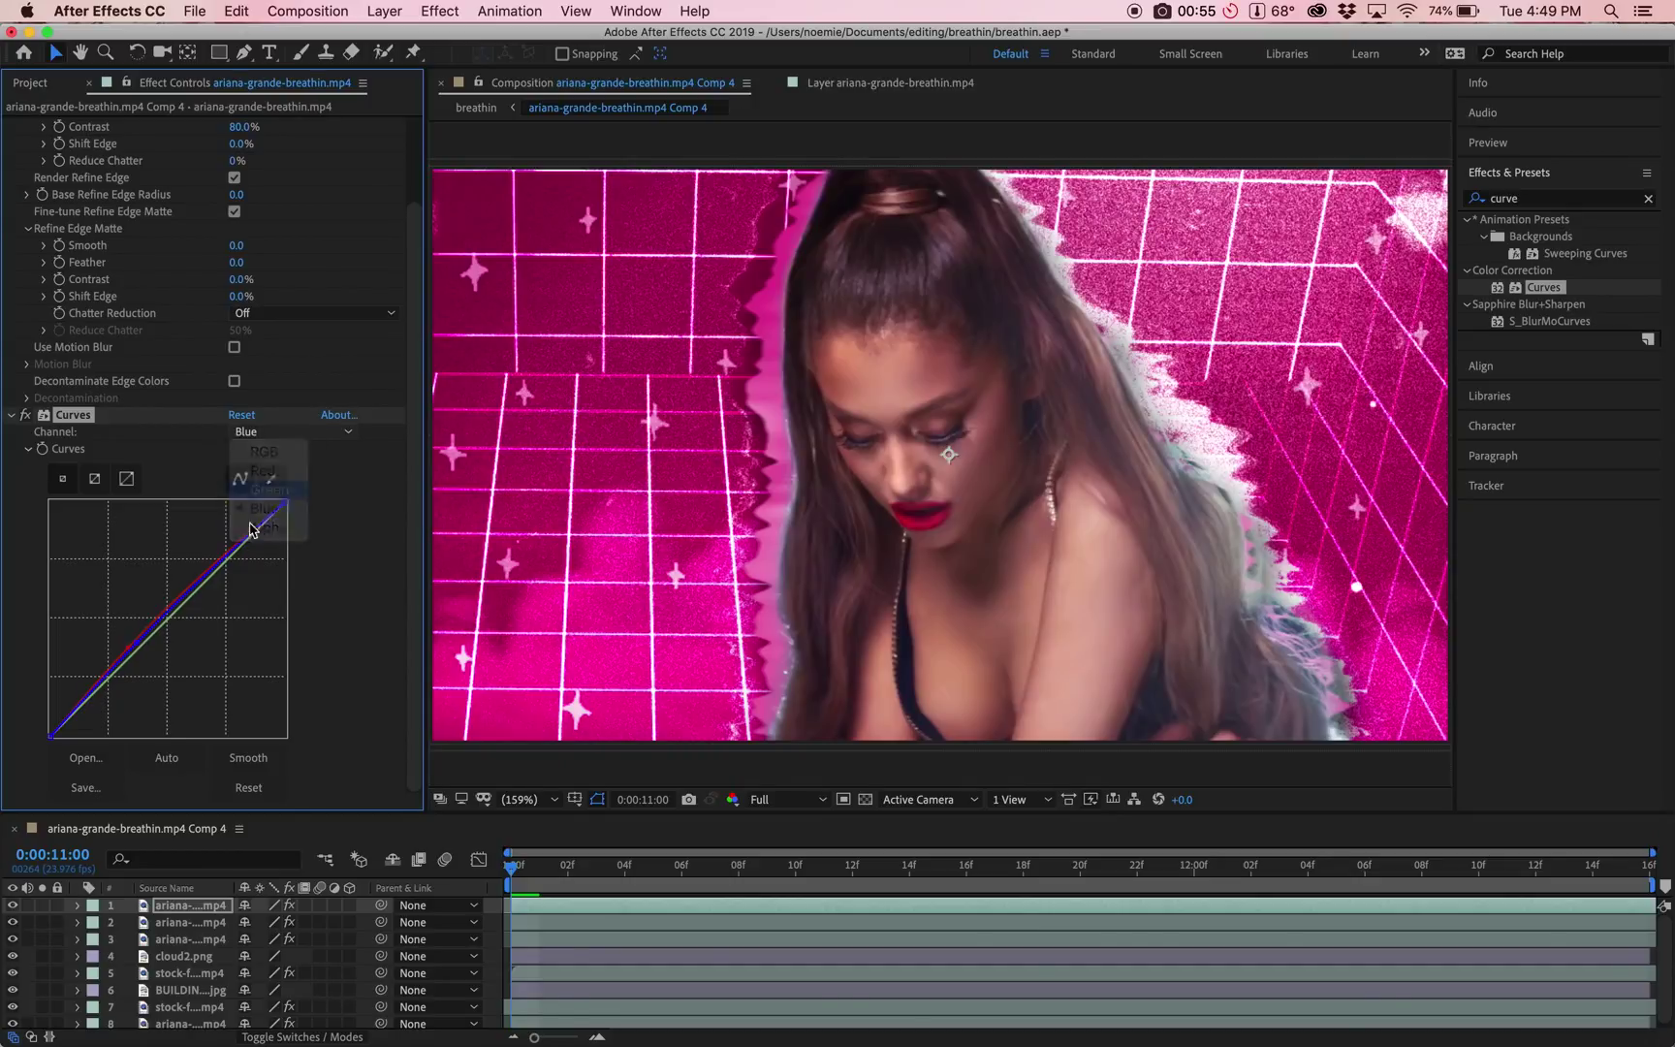
left_click_drag(179, 617, 188, 622)
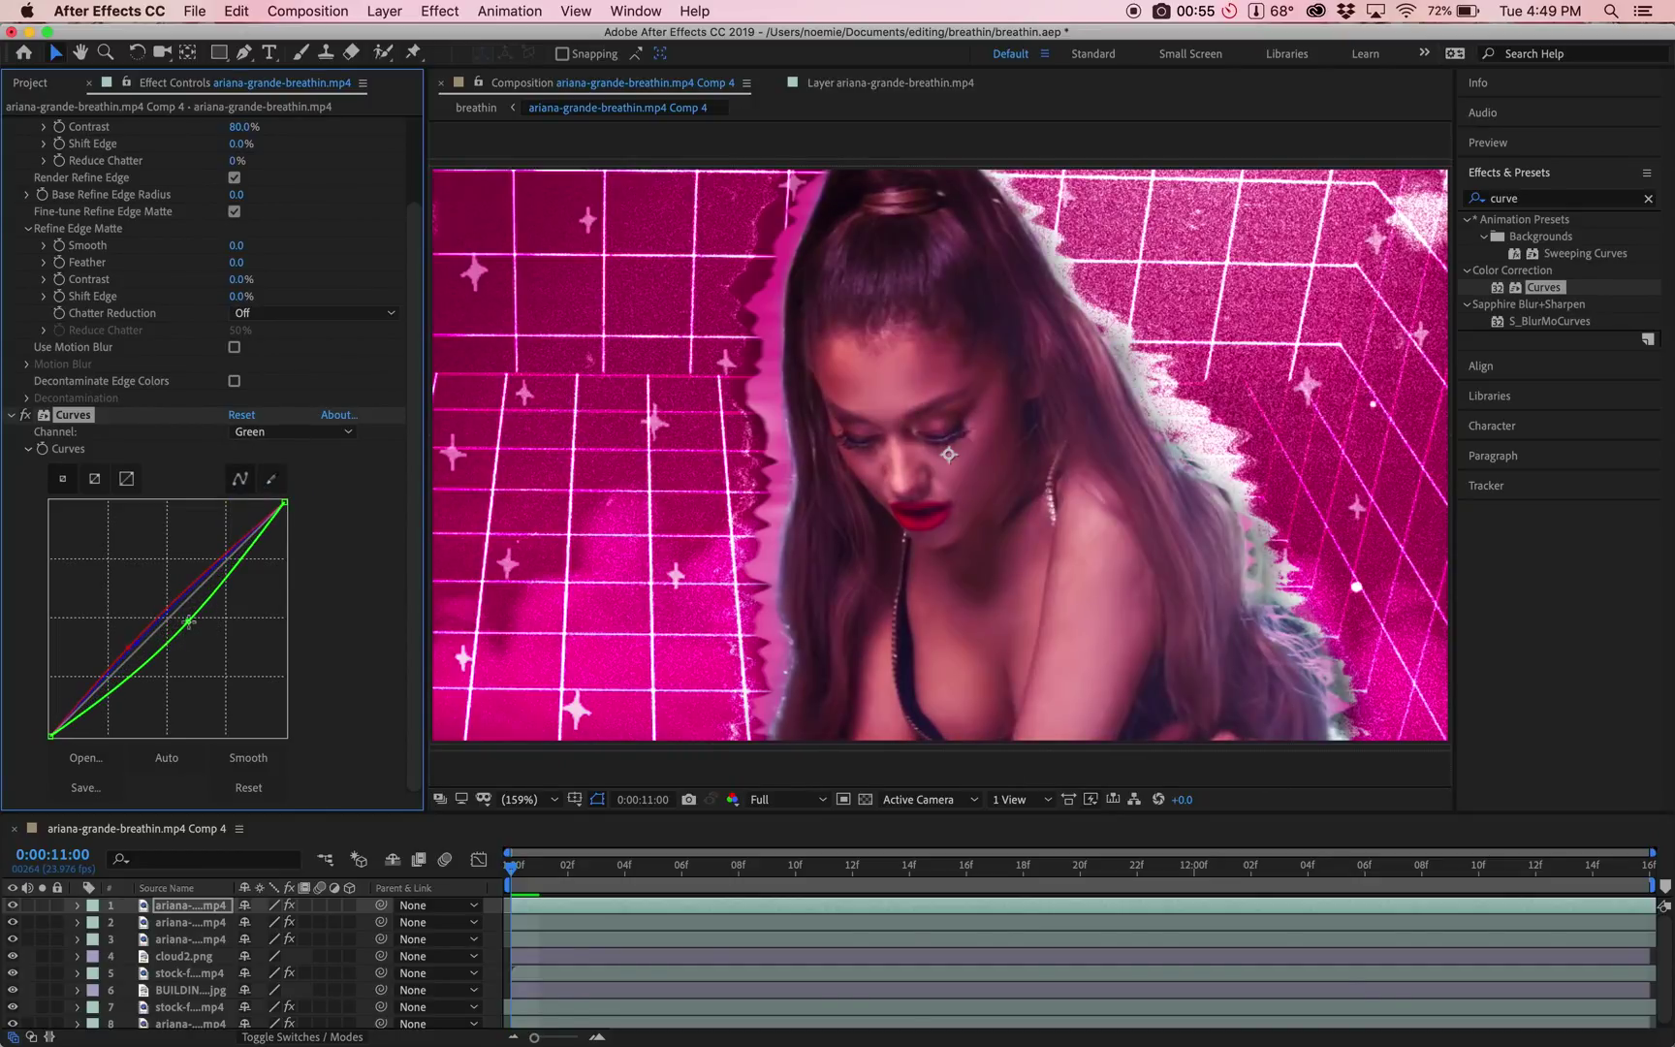
left_click(13, 415)
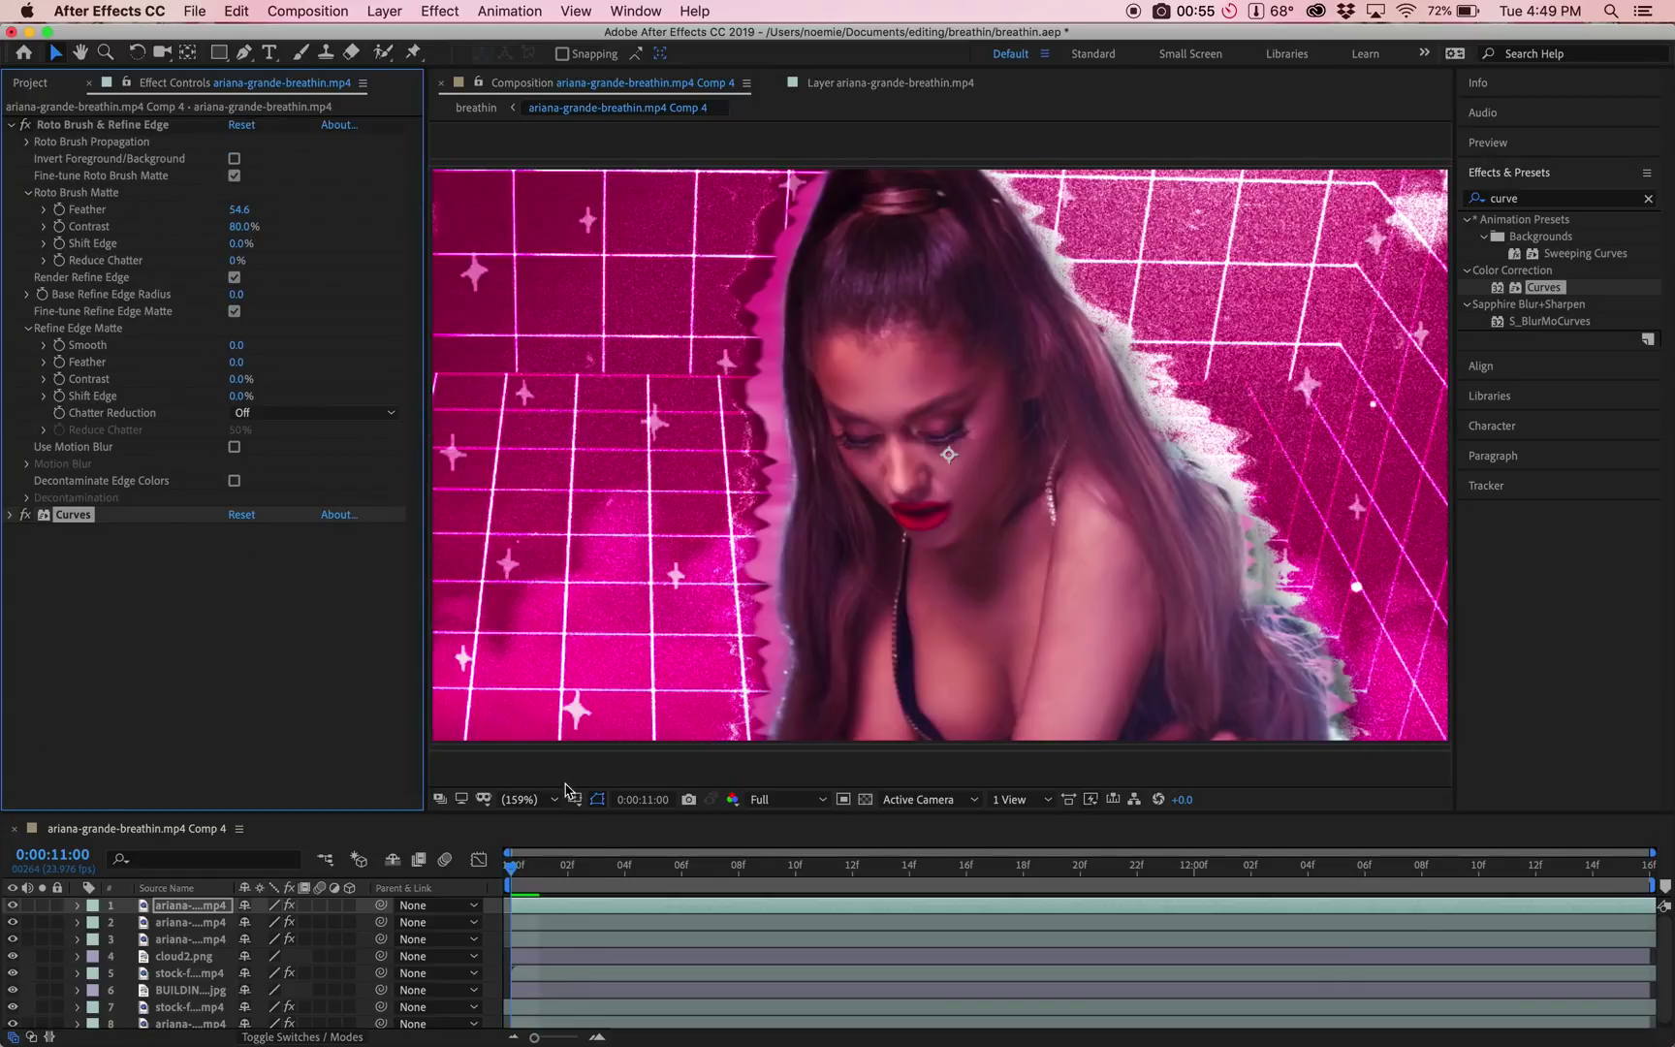
key("space")
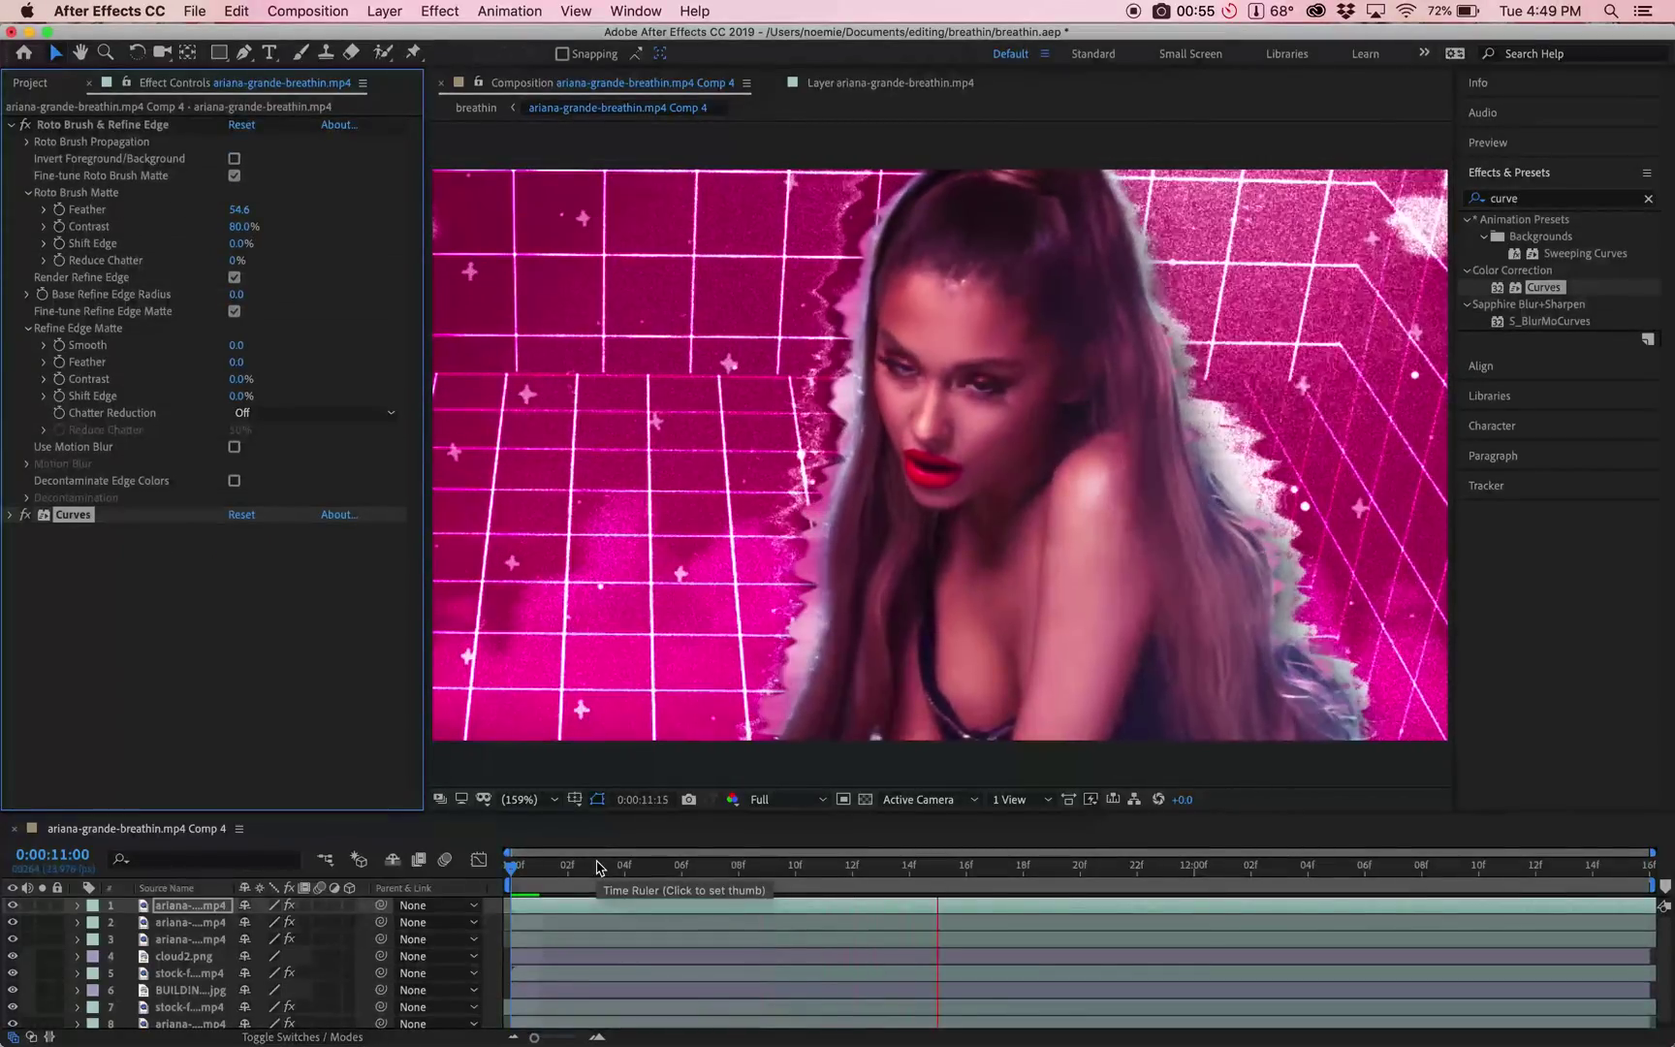